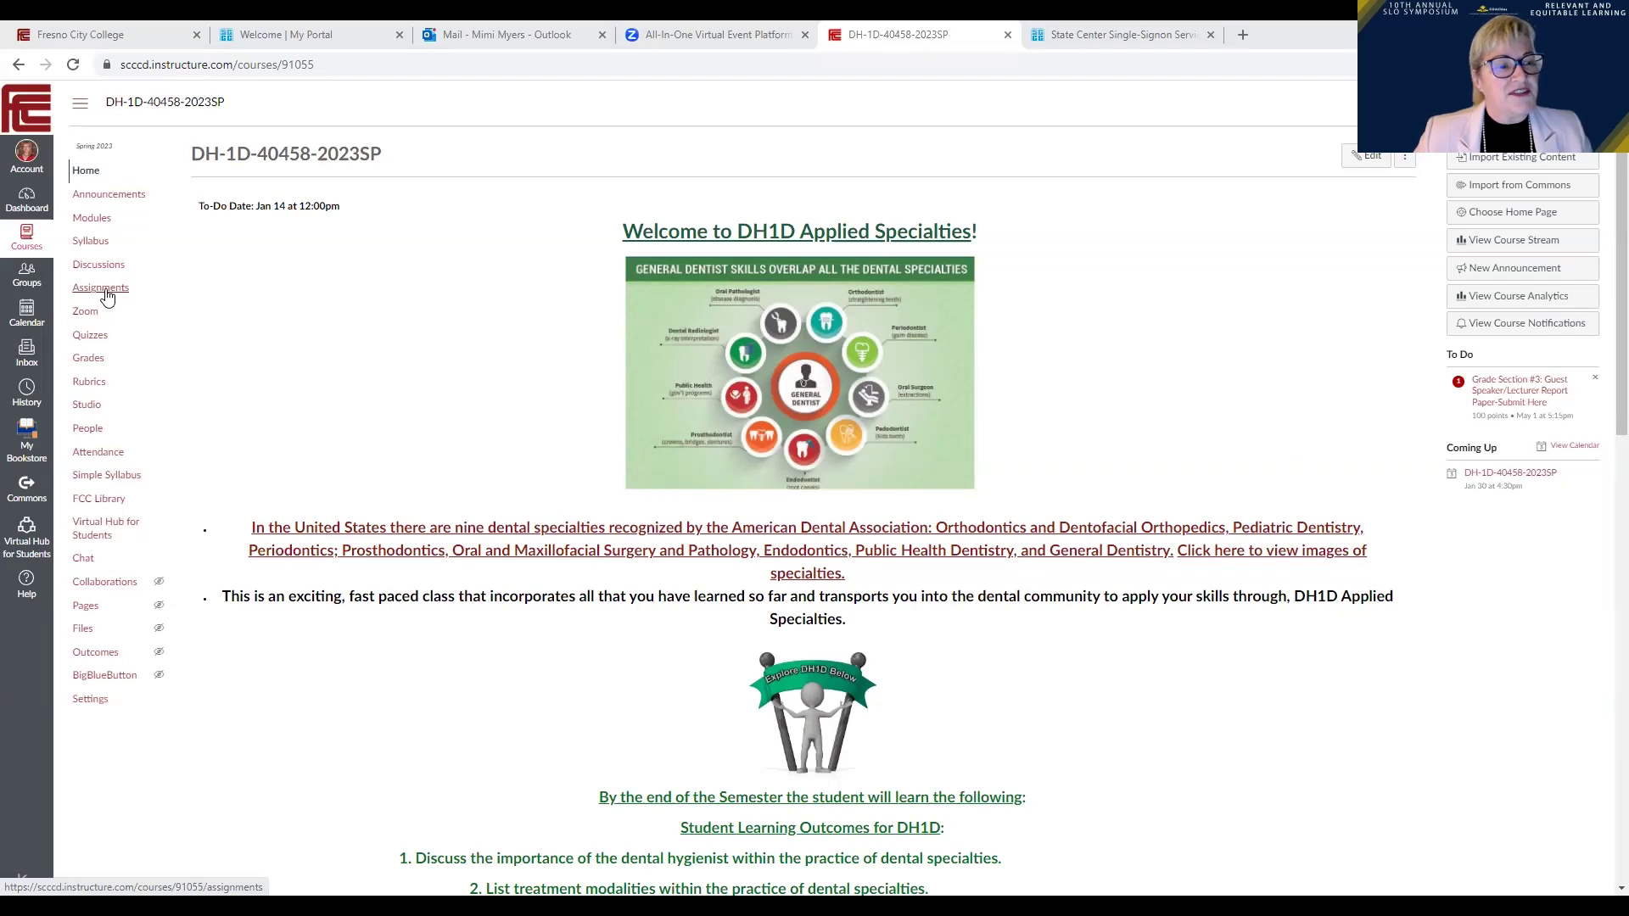
Step: Open the course's Assignments page, browse the groups from Roll Call Attendance to Exams, and reload it
click(104, 290)
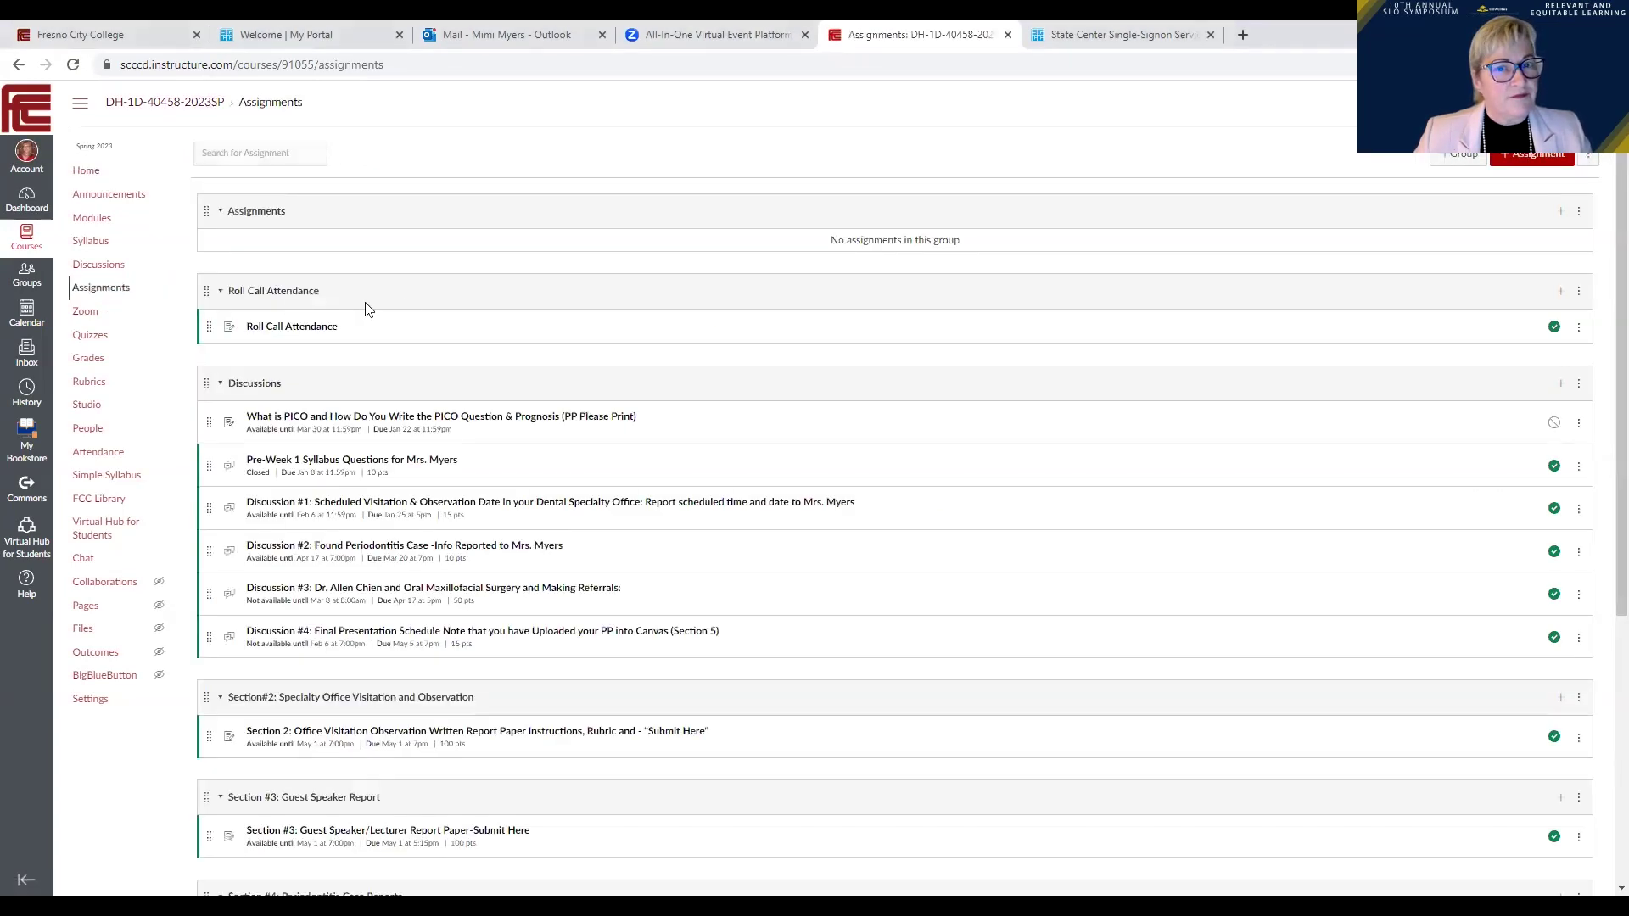
scroll(512, 297, down, 1)
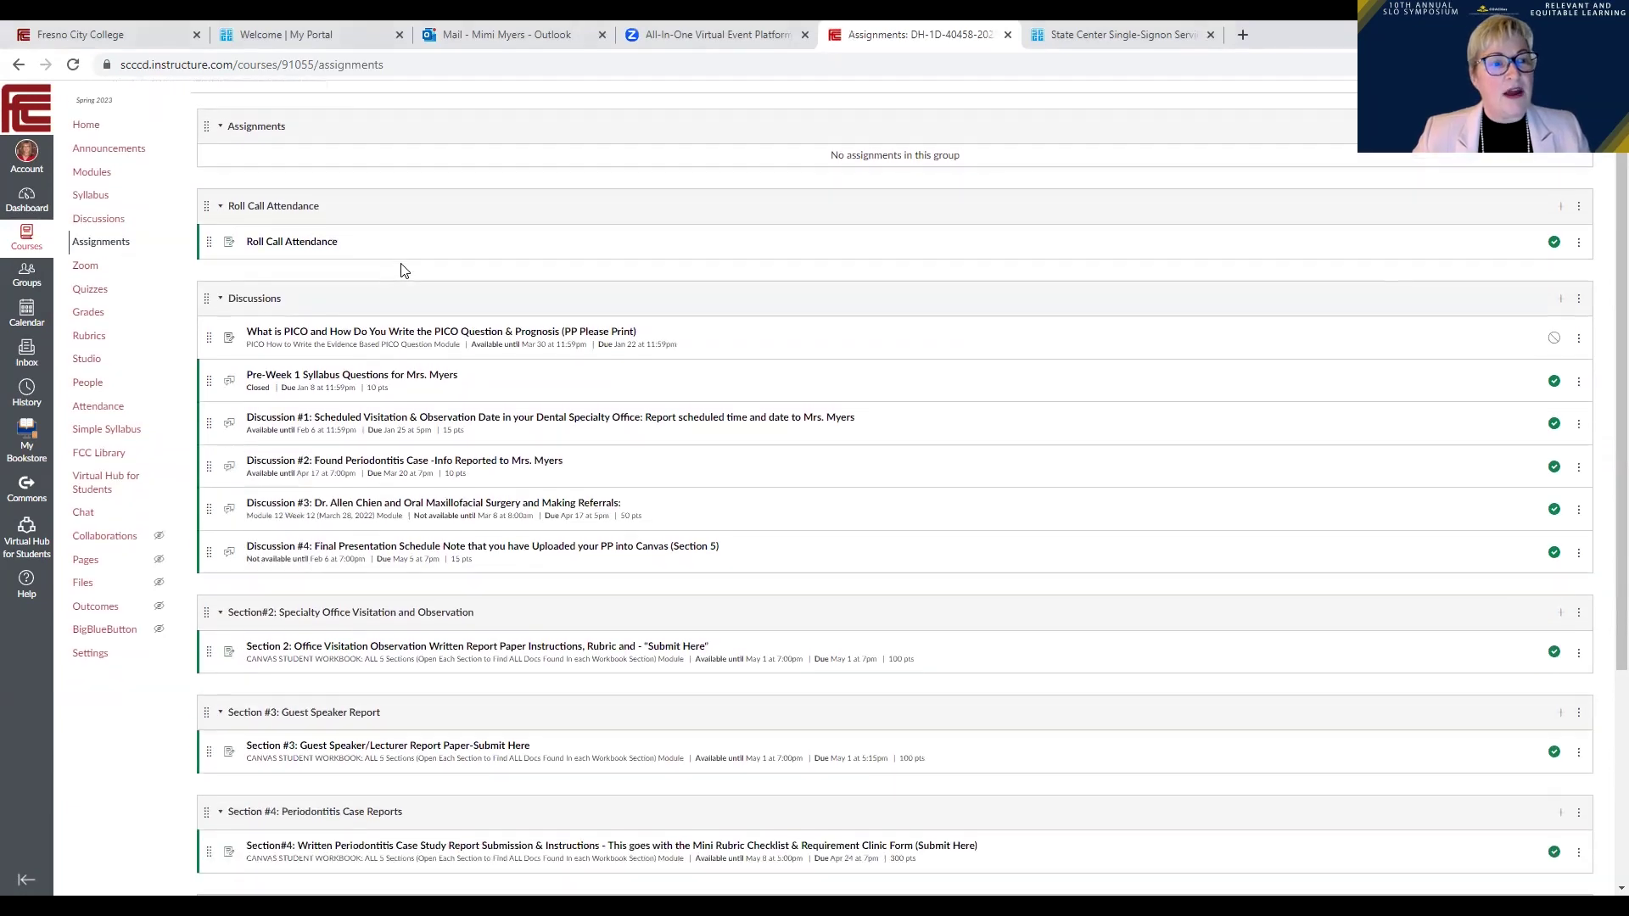
scroll(298, 349, down, 2)
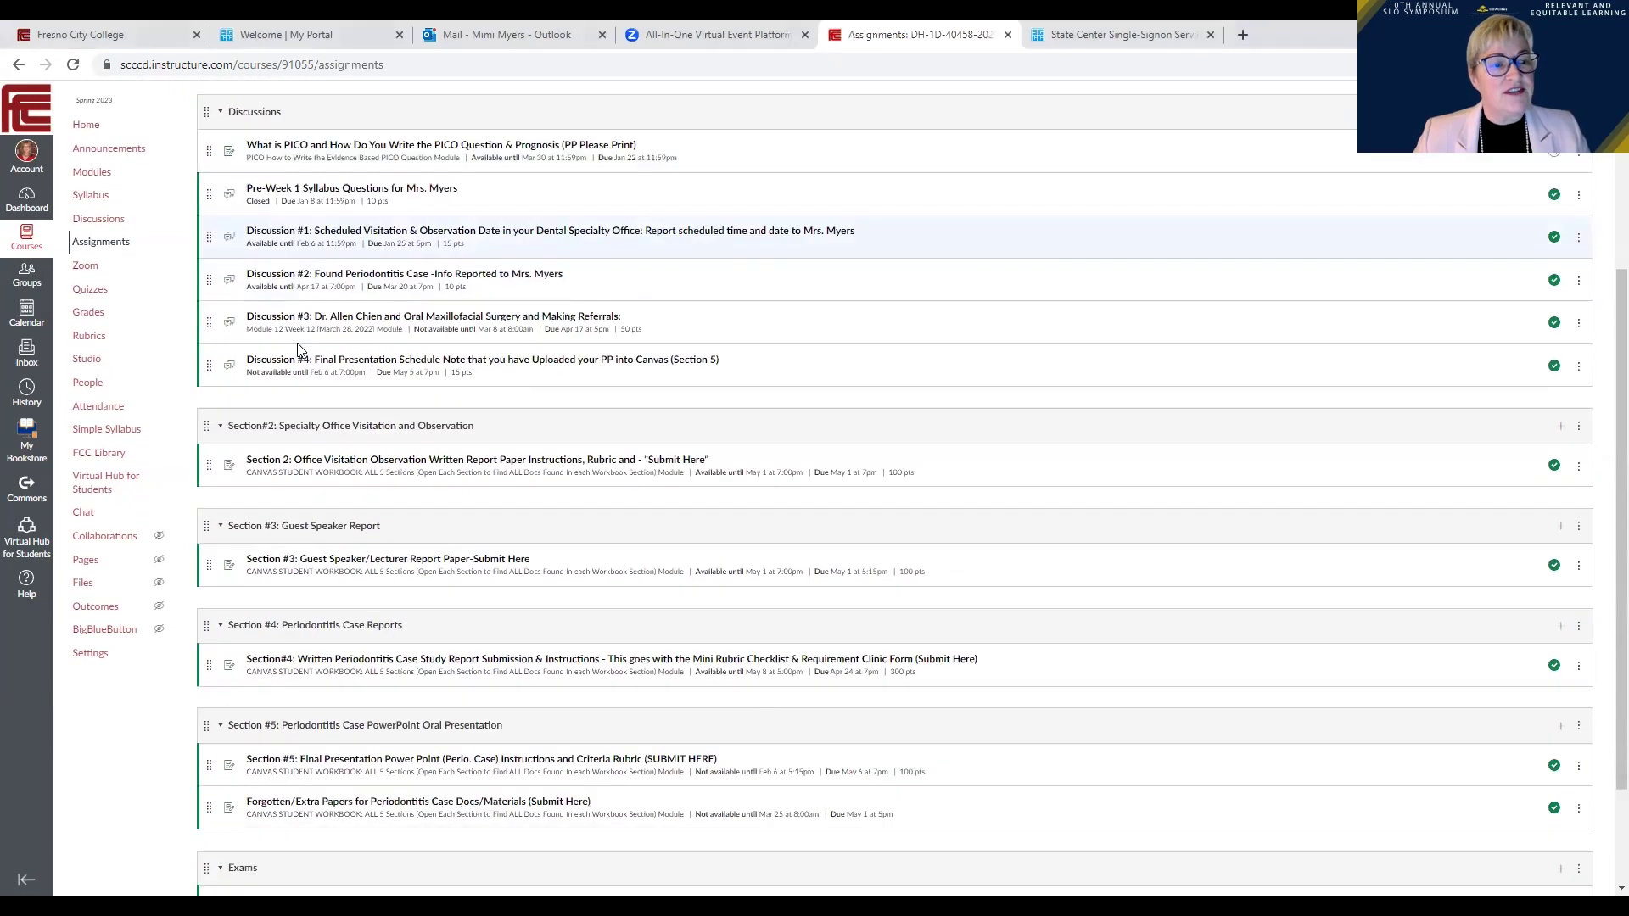
scroll(298, 350, down, 1)
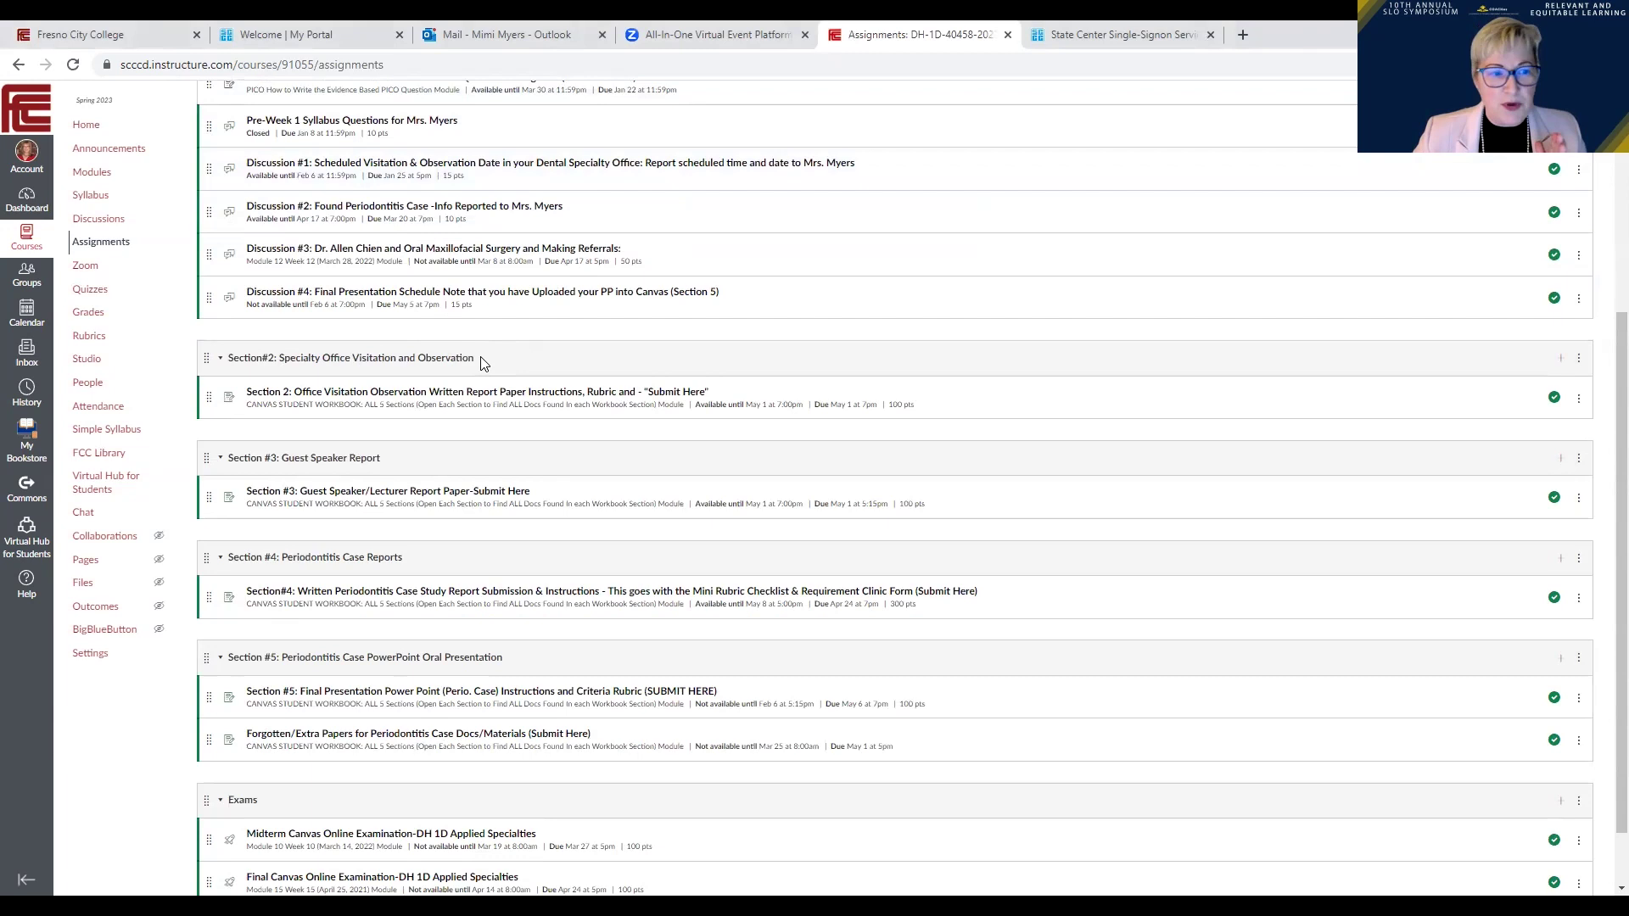
scroll(483, 363, up, 2)
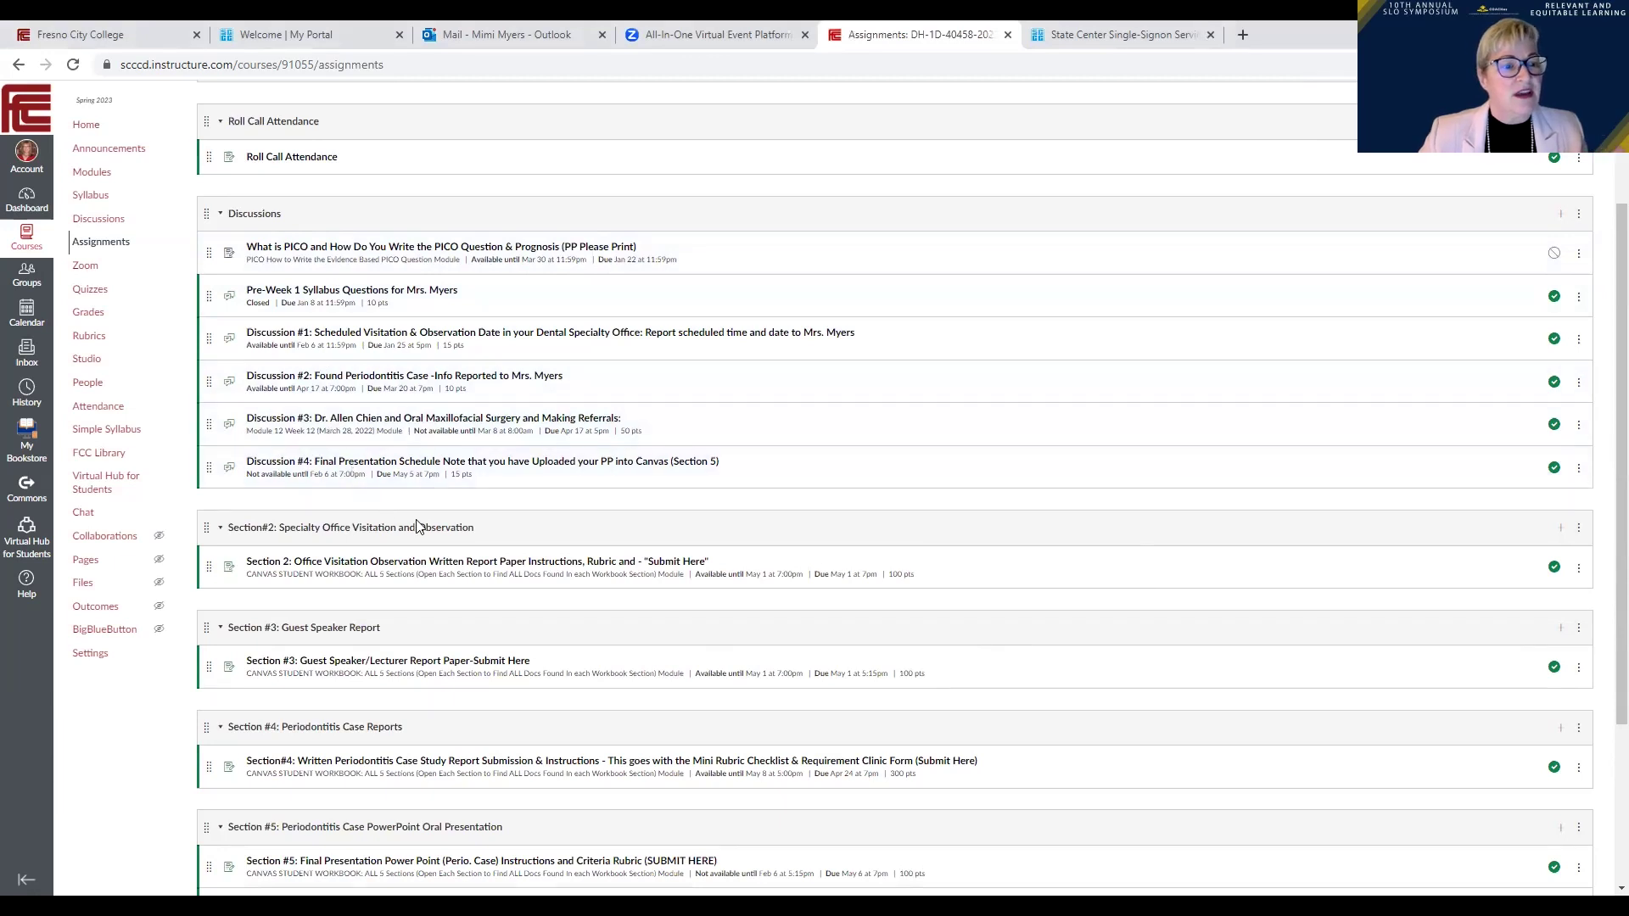
scroll(416, 526, down, 1)
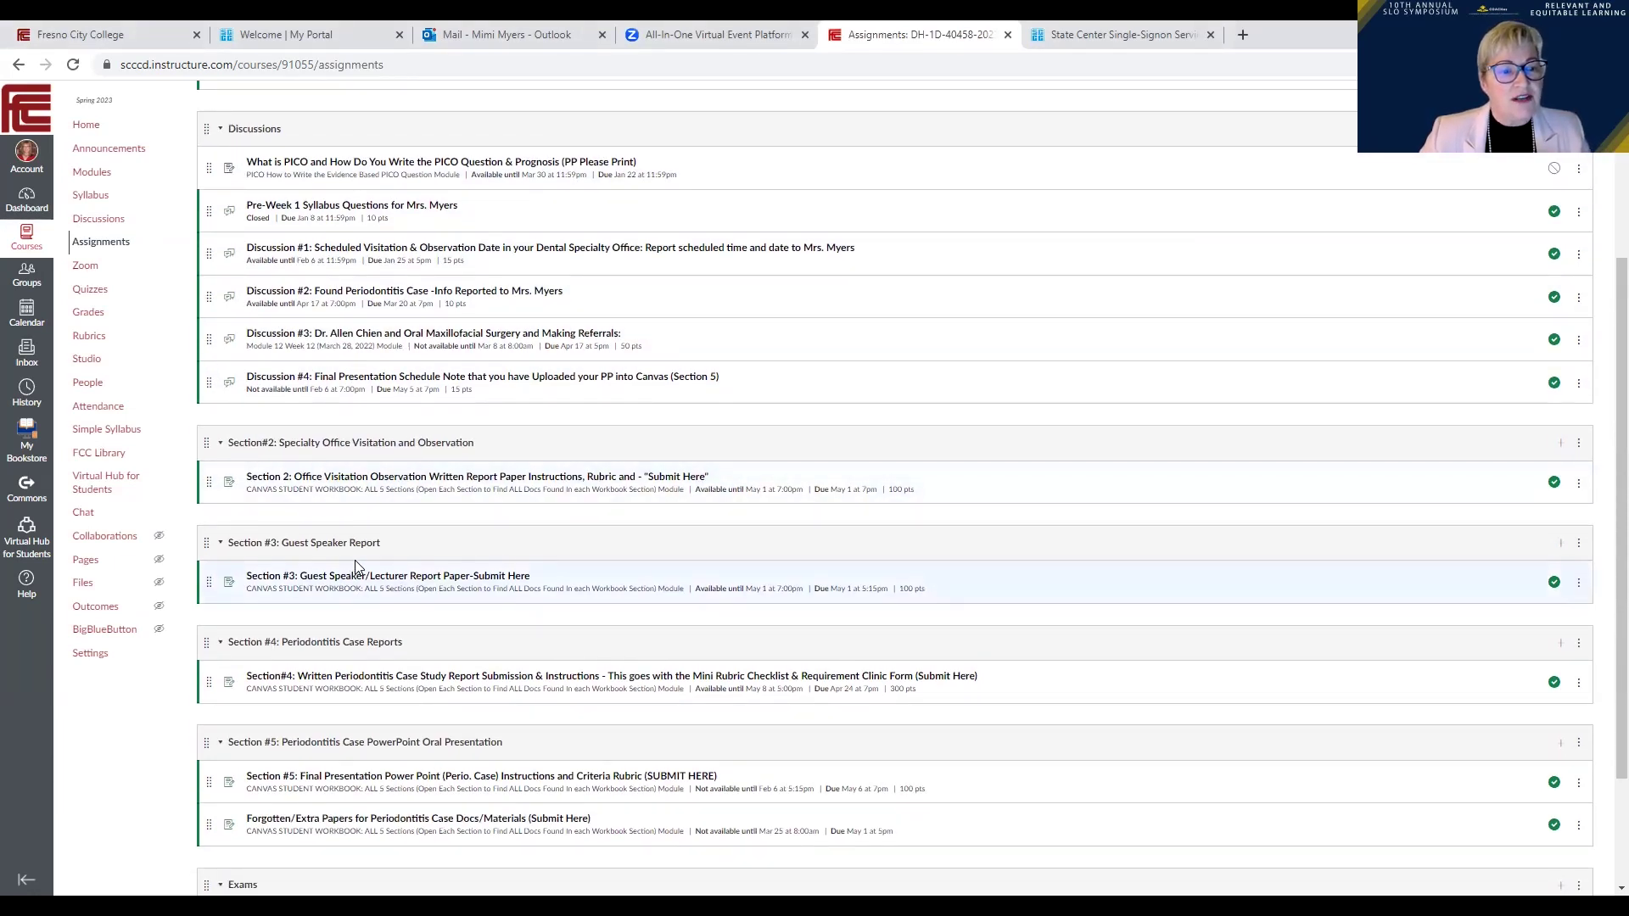
scroll(344, 564, down, 2)
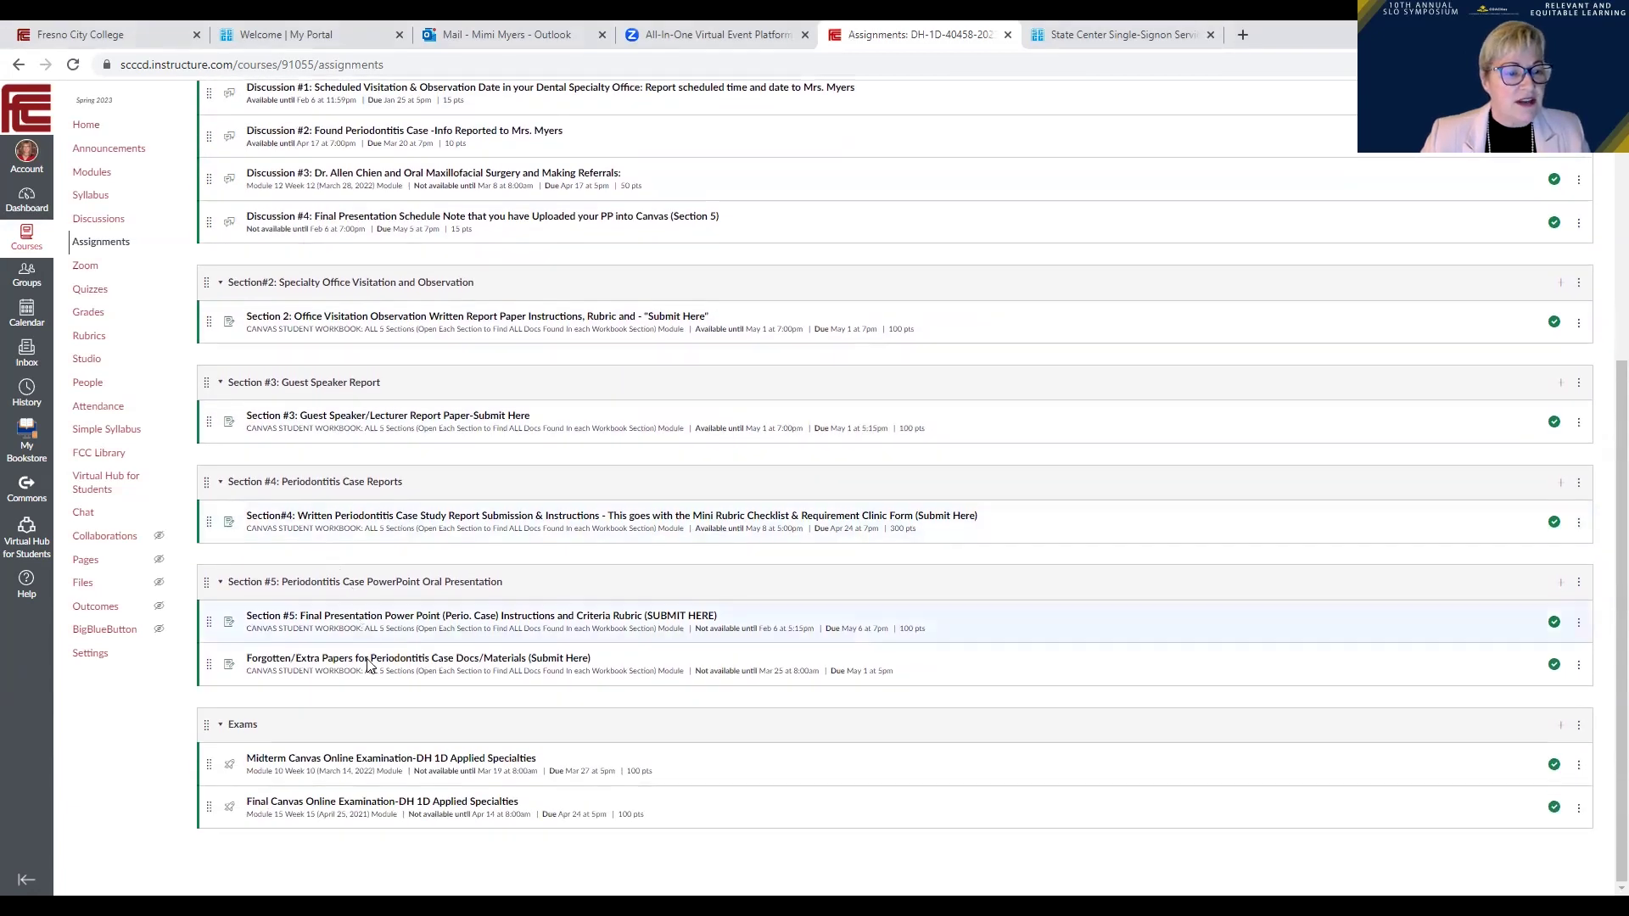
scroll(412, 568, up, 2)
scroll(413, 560, up, 3)
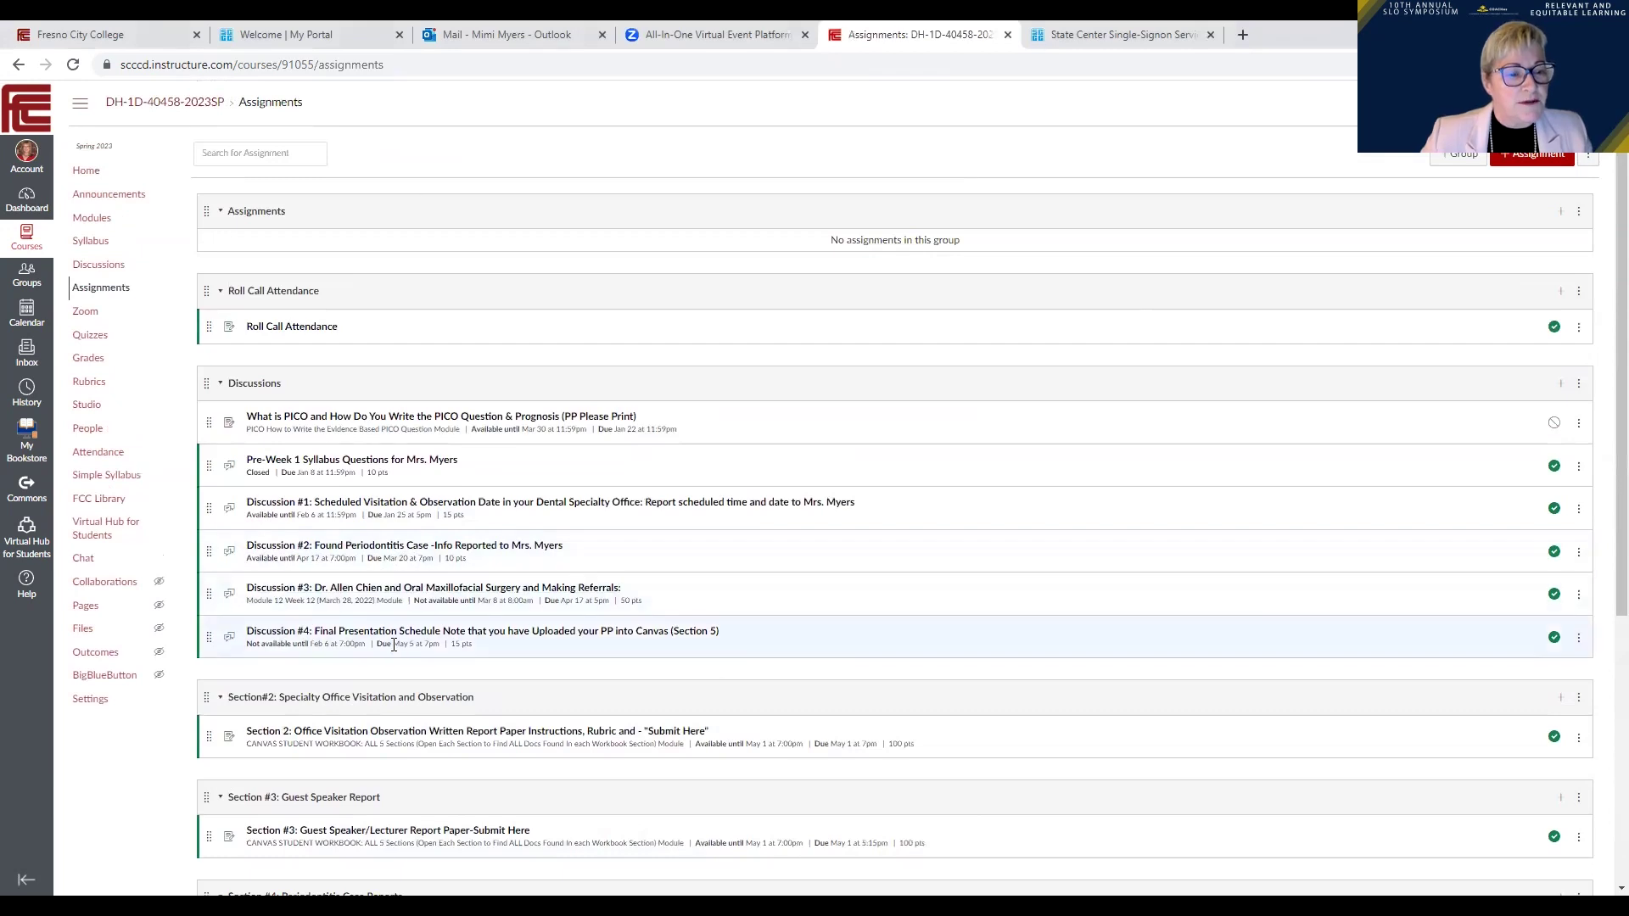
scroll(394, 646, down, 2)
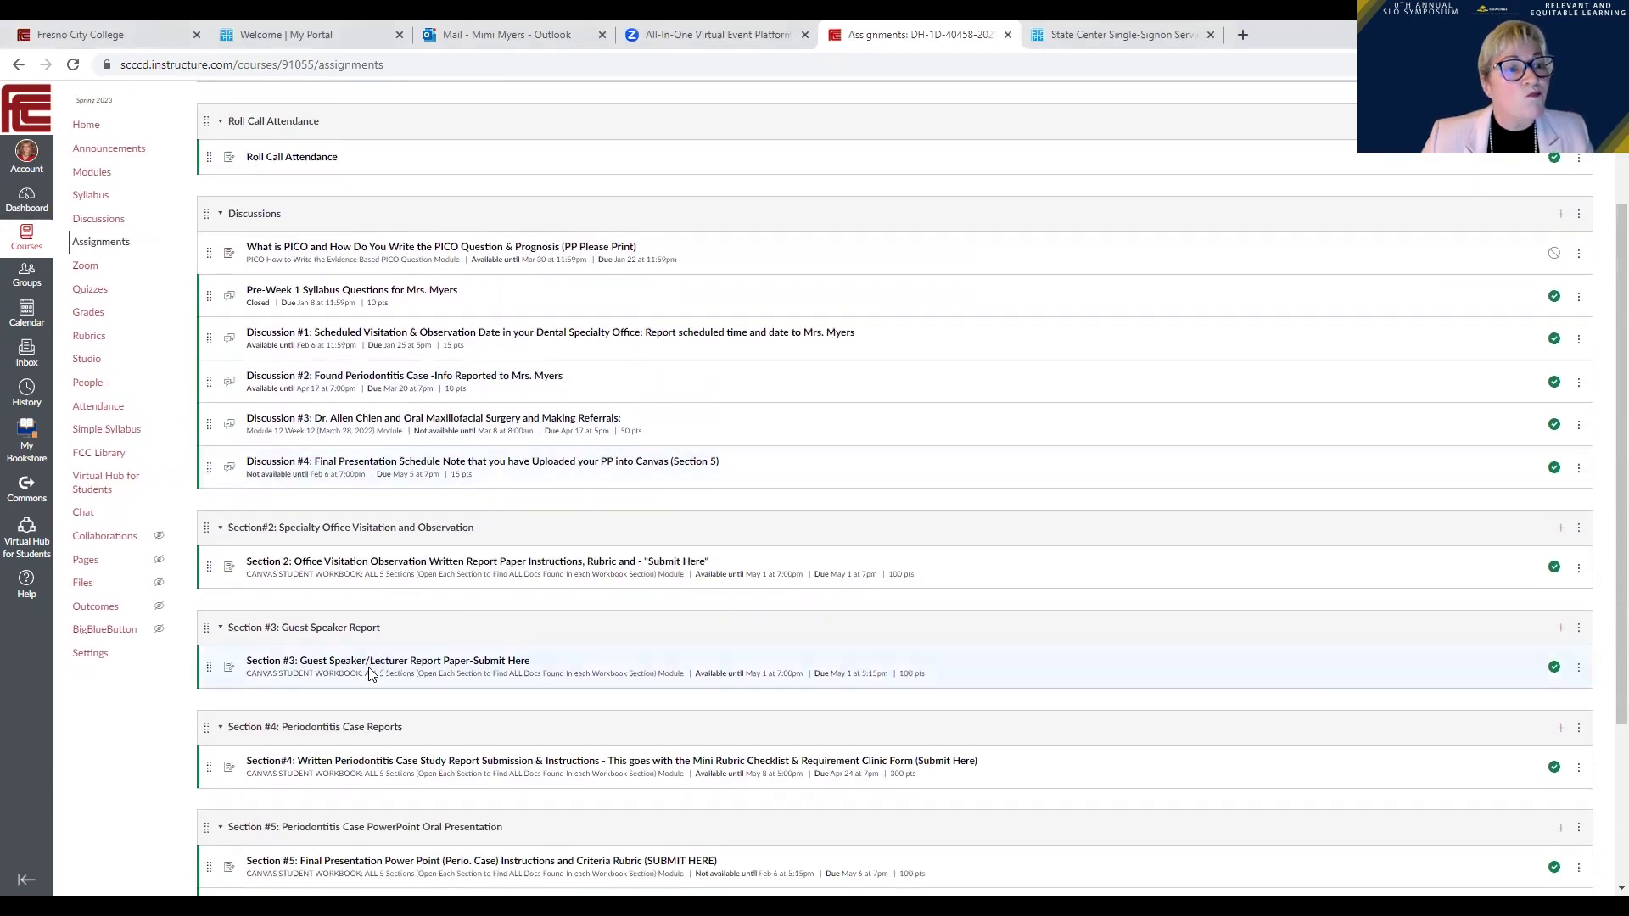
click(102, 243)
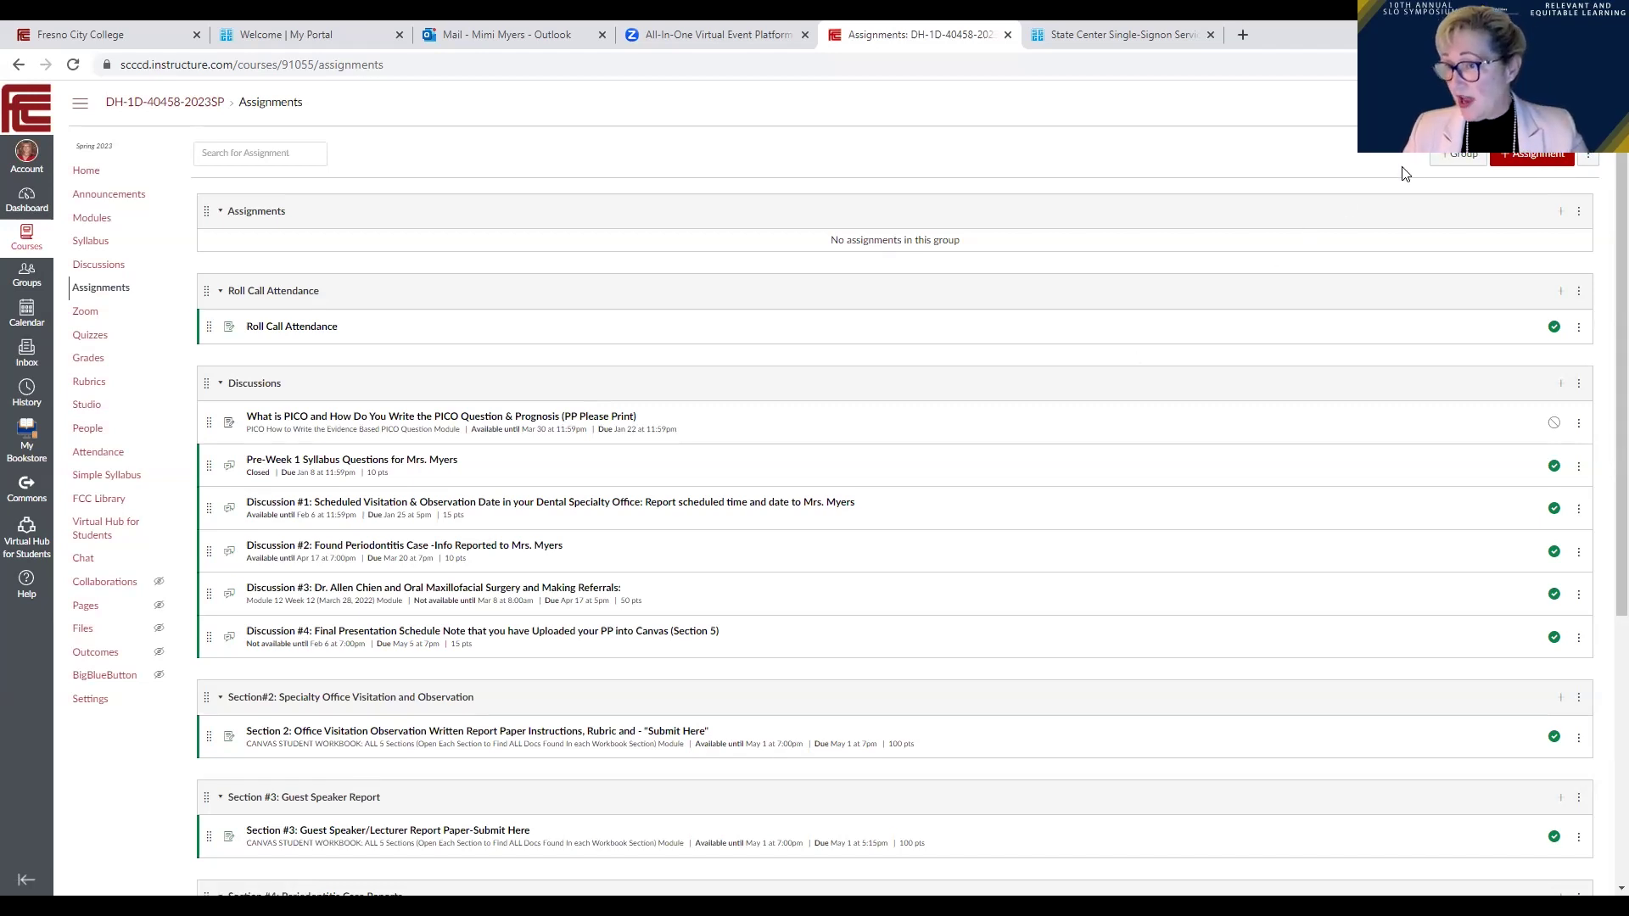
Step: Start a new assignment and review the blank form's defaults: 0 points, Online submission, Everyone
click(1532, 159)
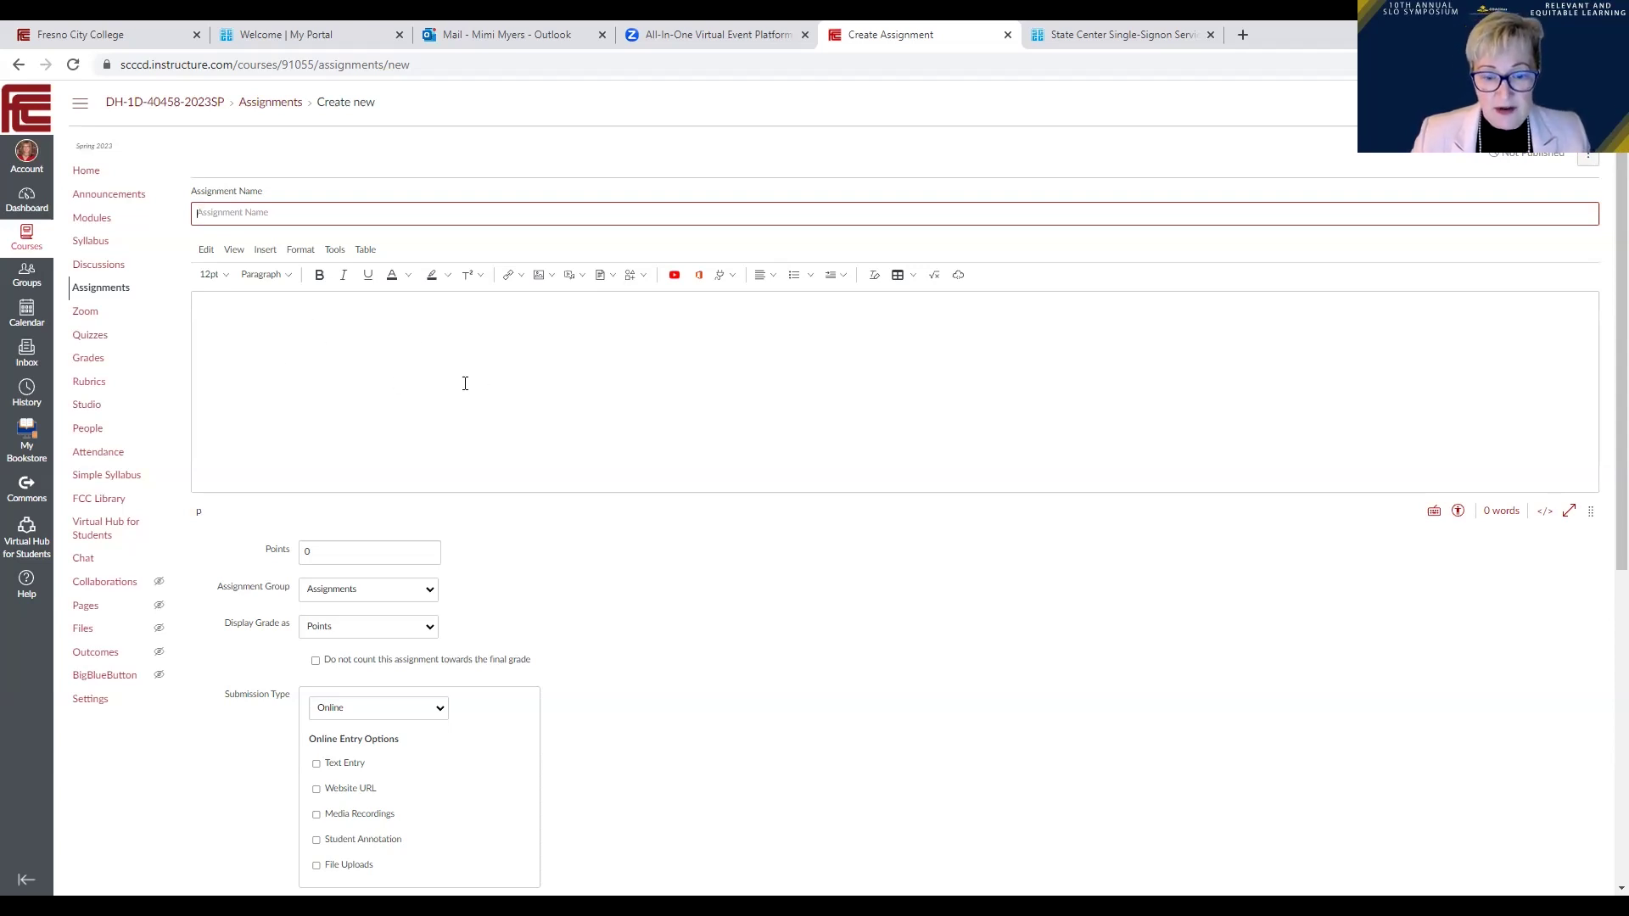
click(1588, 165)
click(1519, 276)
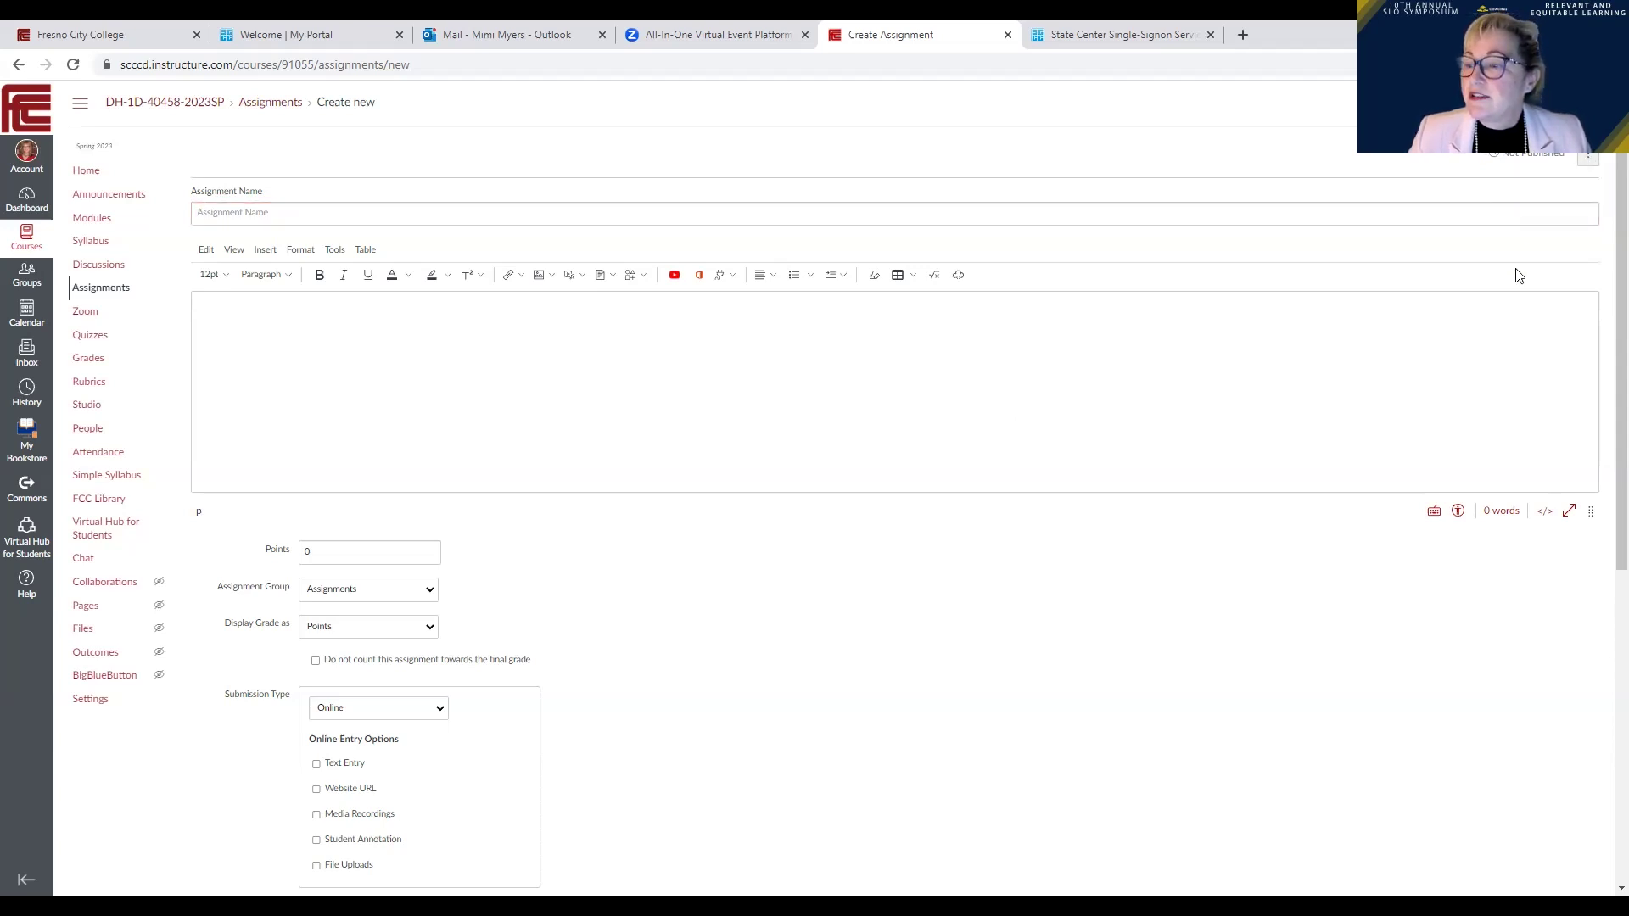
scroll(859, 574, down, 6)
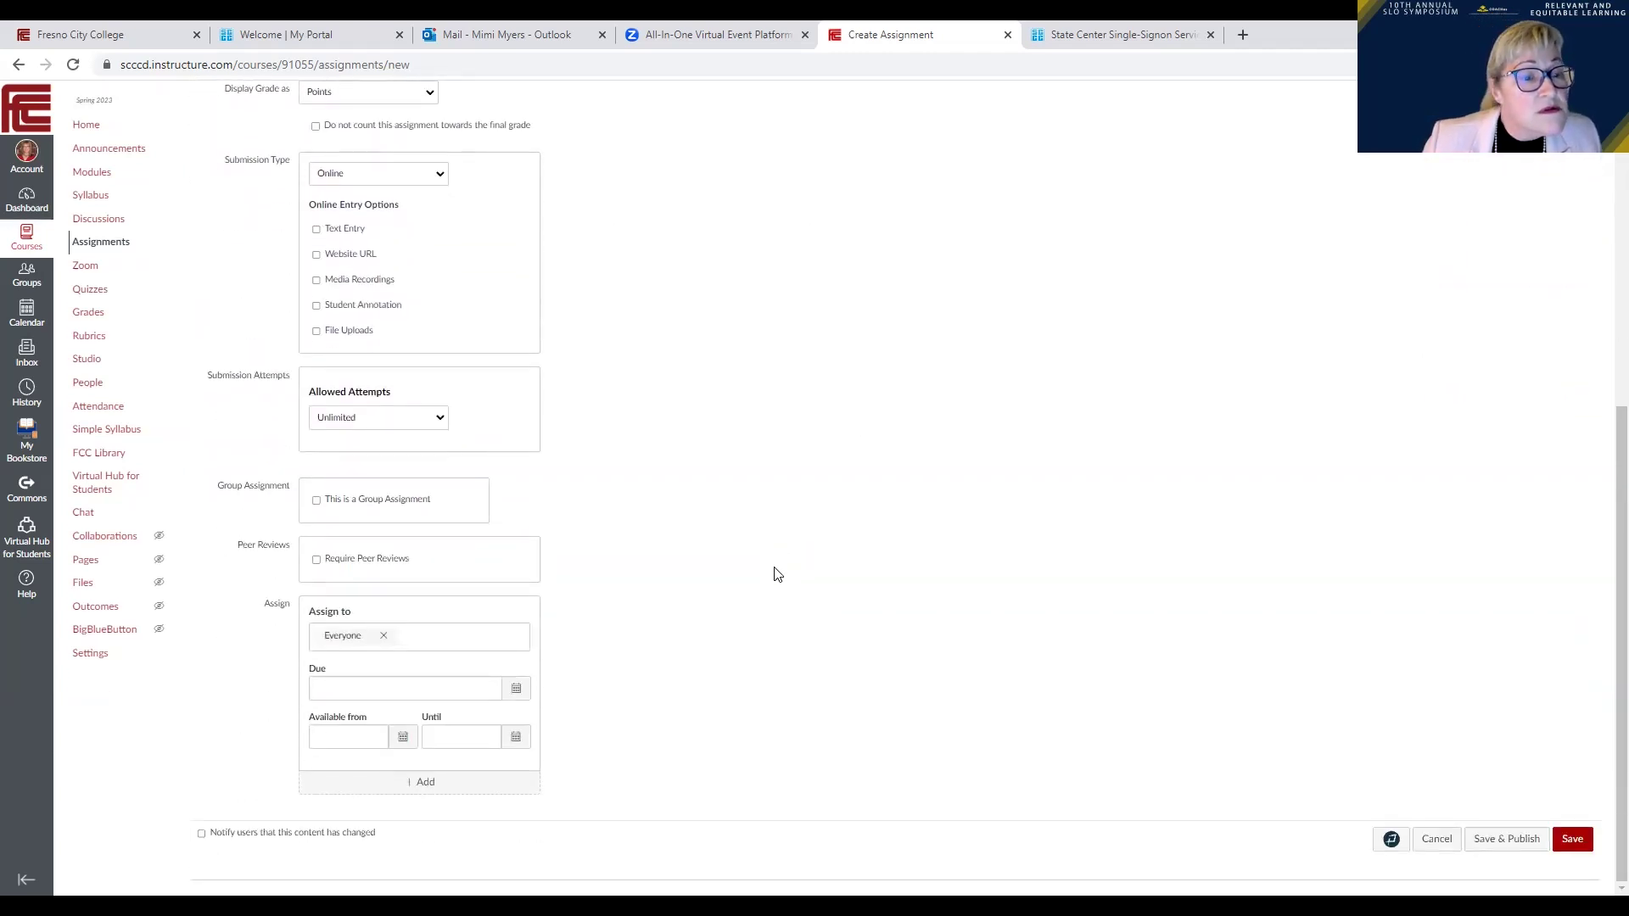
scroll(774, 580, up, 6)
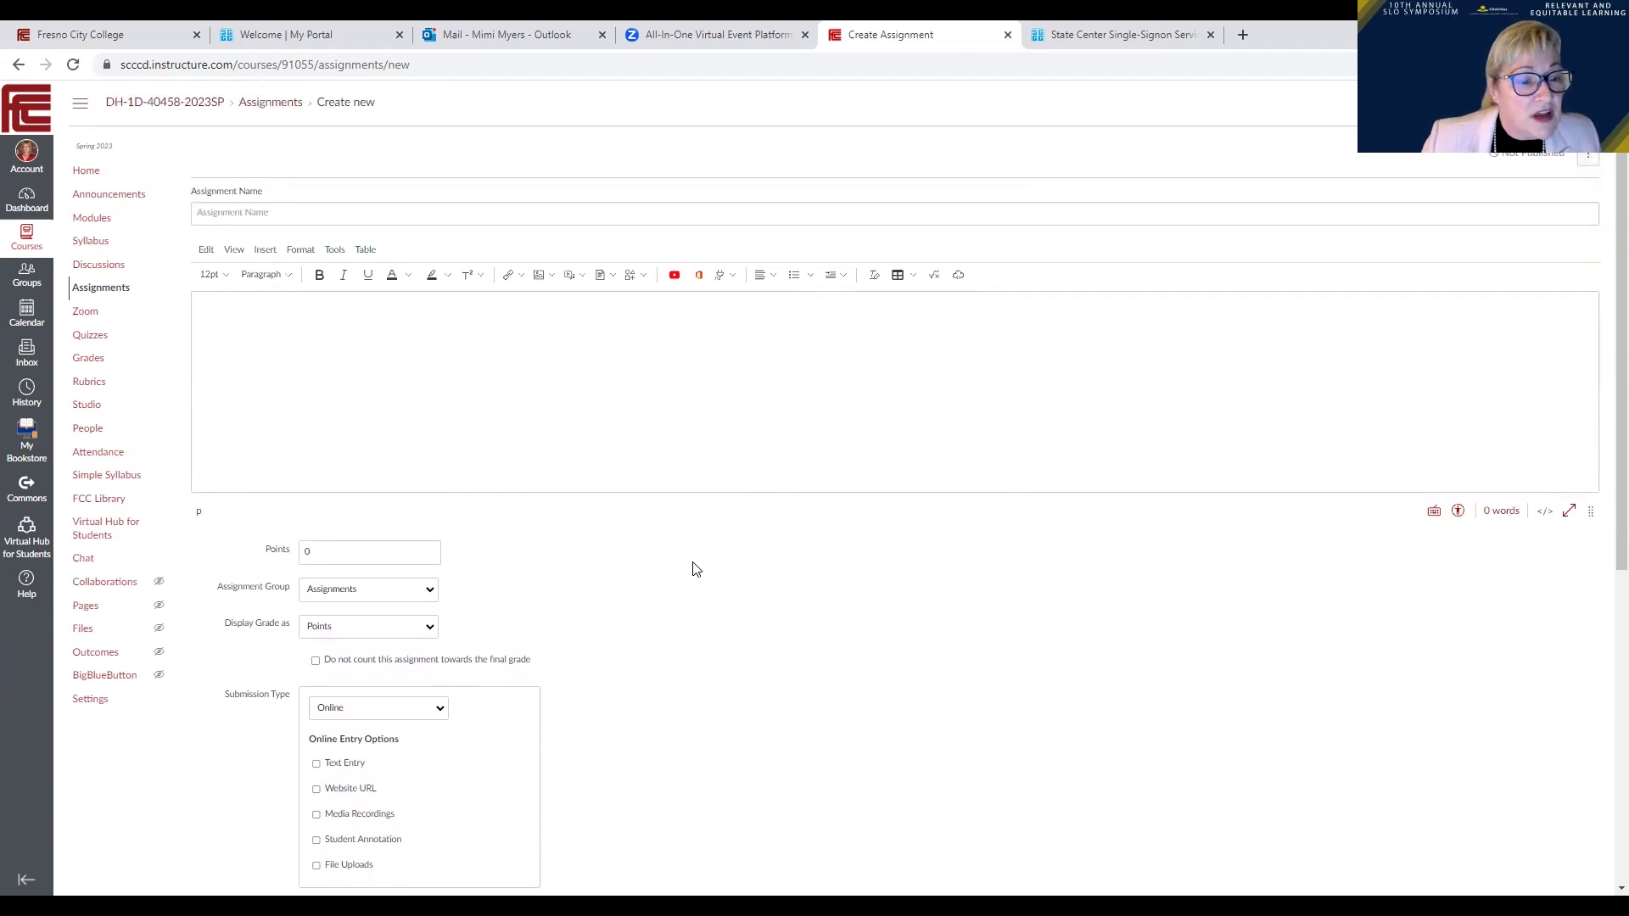
scroll(730, 547, down, 2)
scroll(750, 537, down, 3)
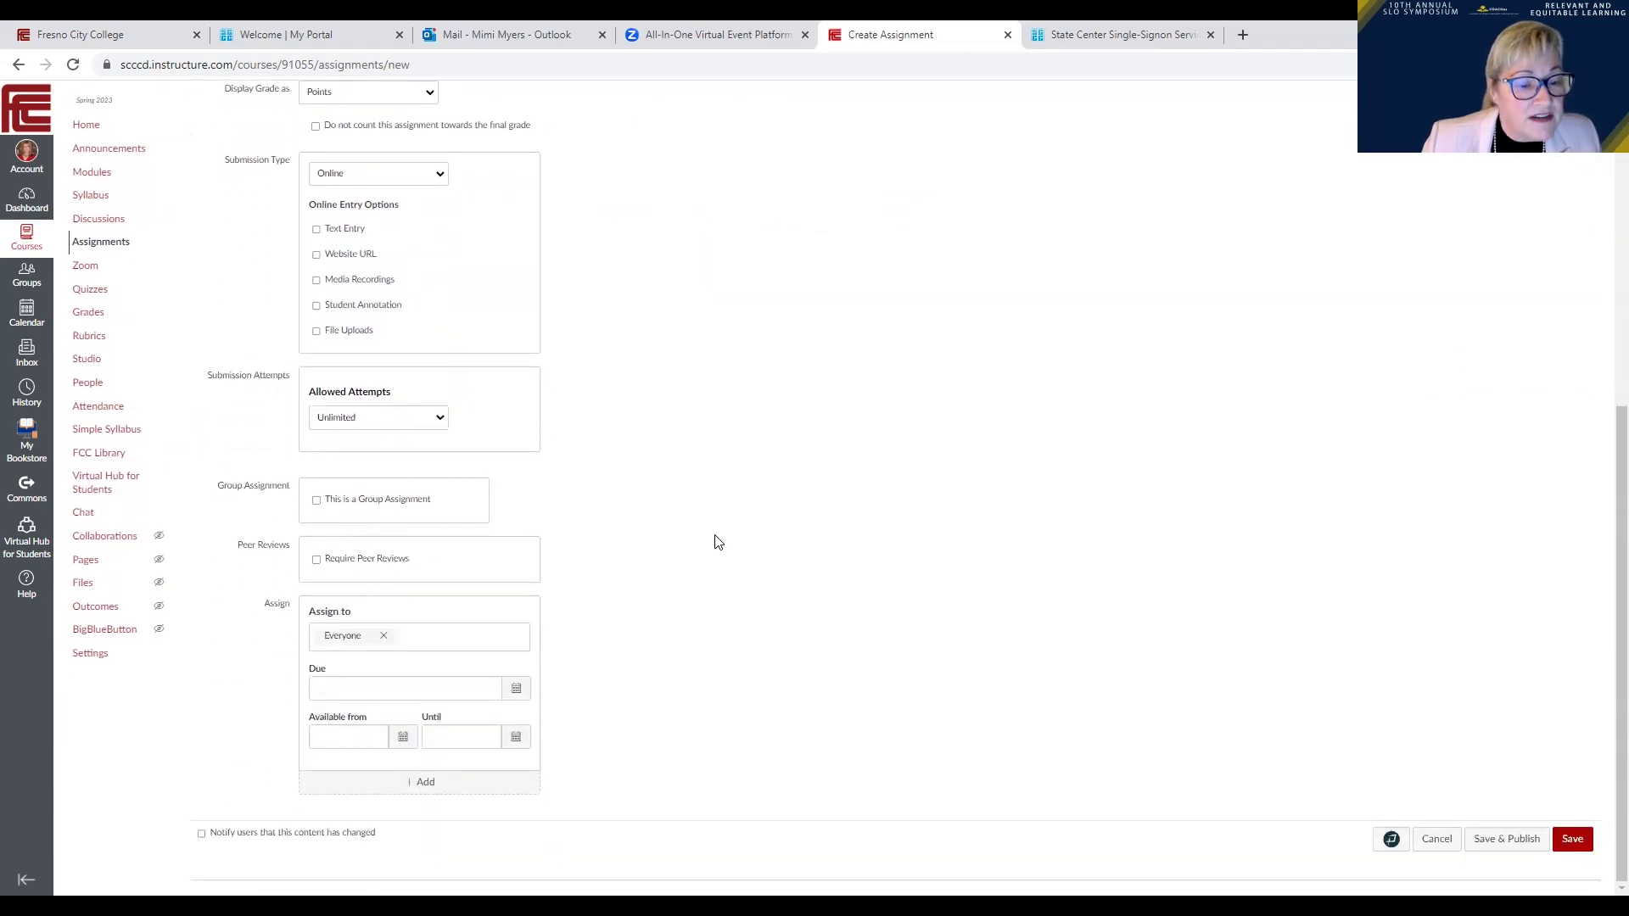
scroll(714, 543, up, 6)
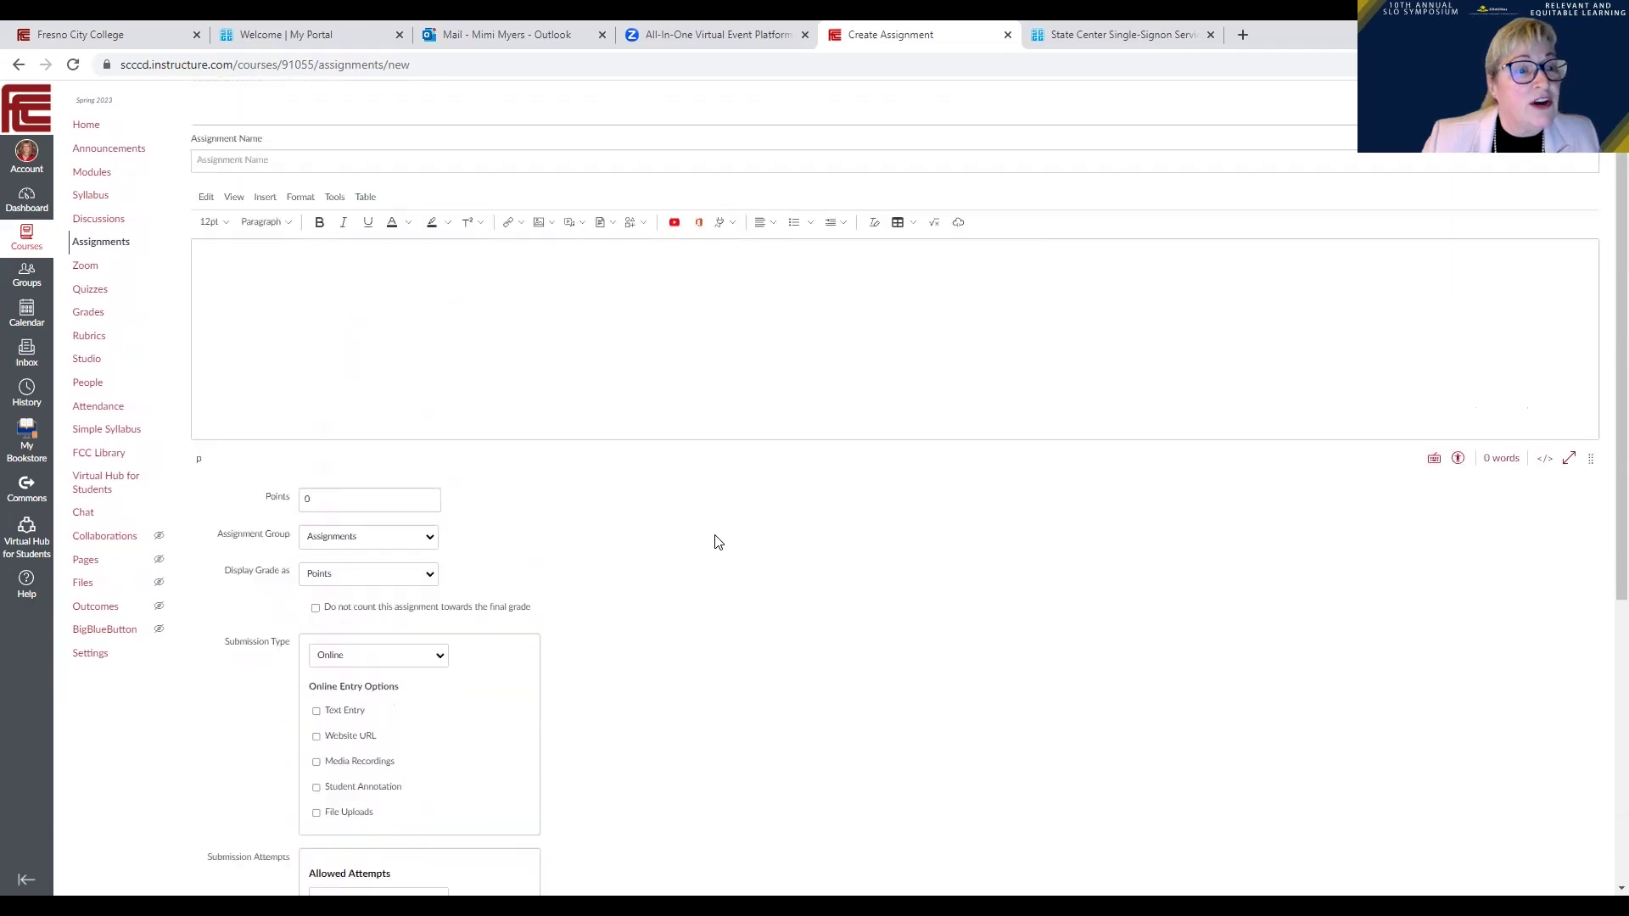
Step: Give the new assignment the description 'test', the name 'test', and 100 points
click(677, 368)
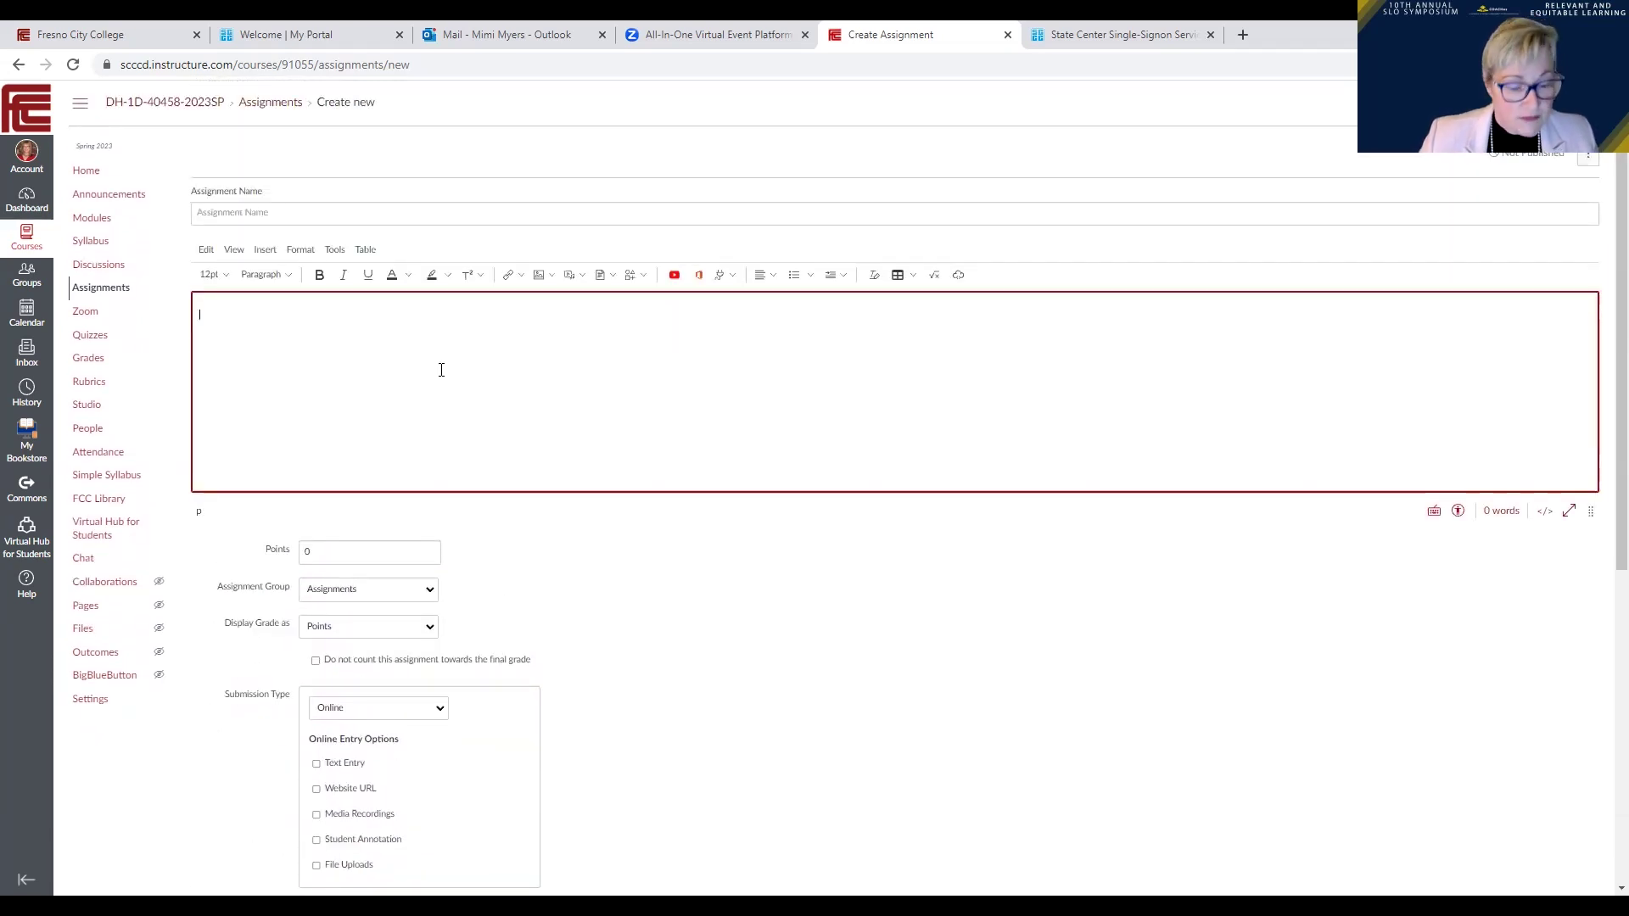
text(test)
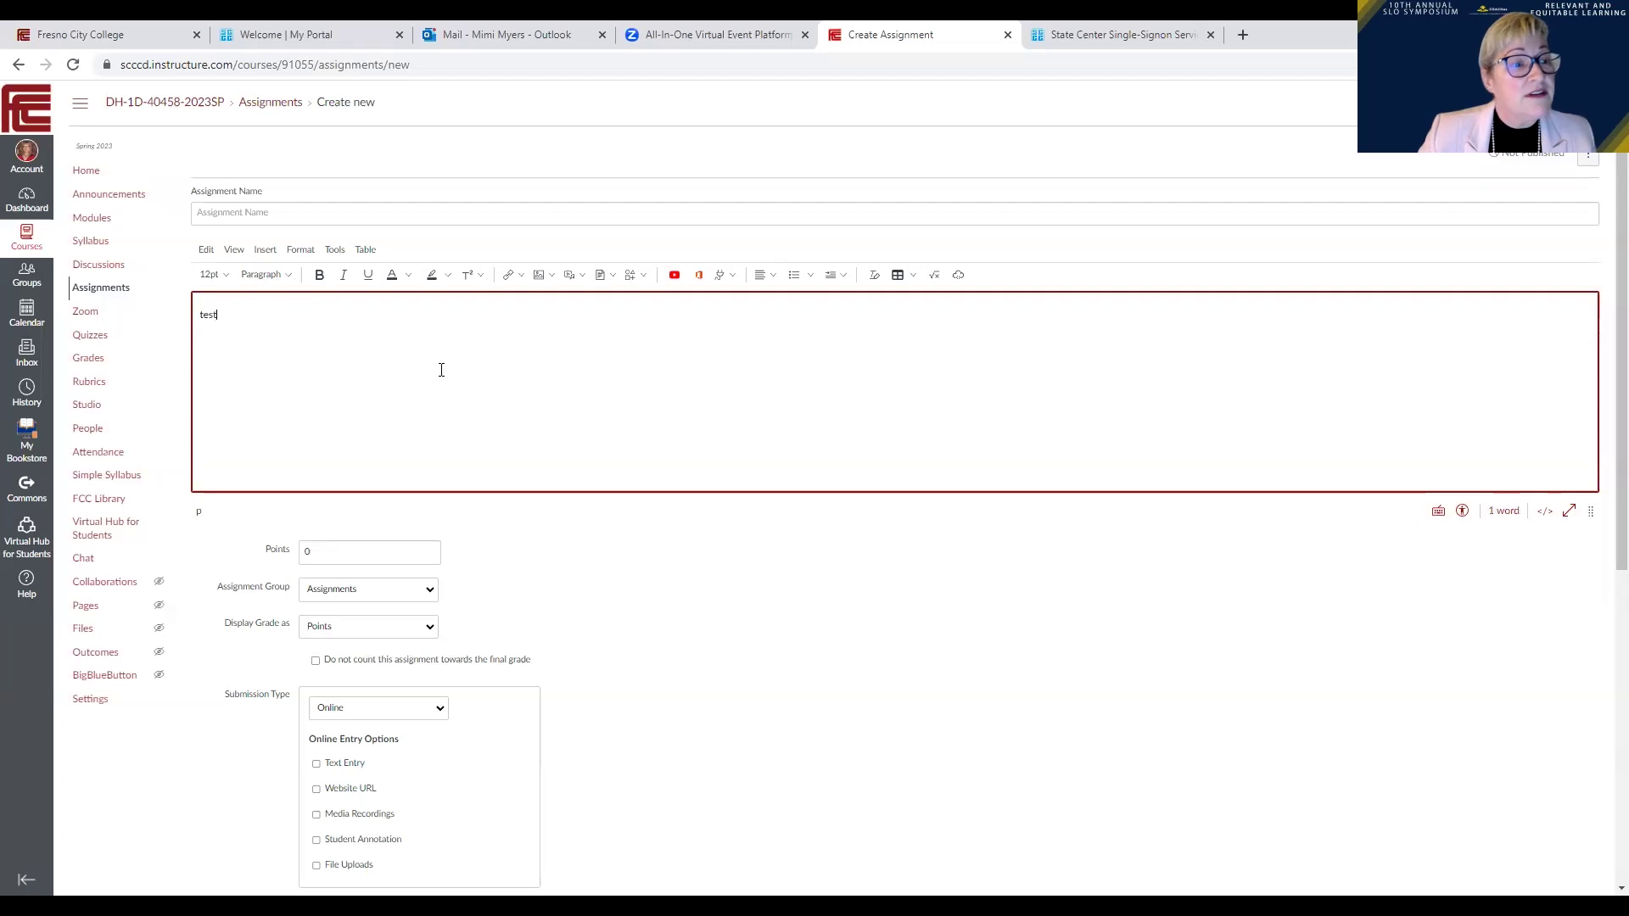
click(447, 214)
text(test)
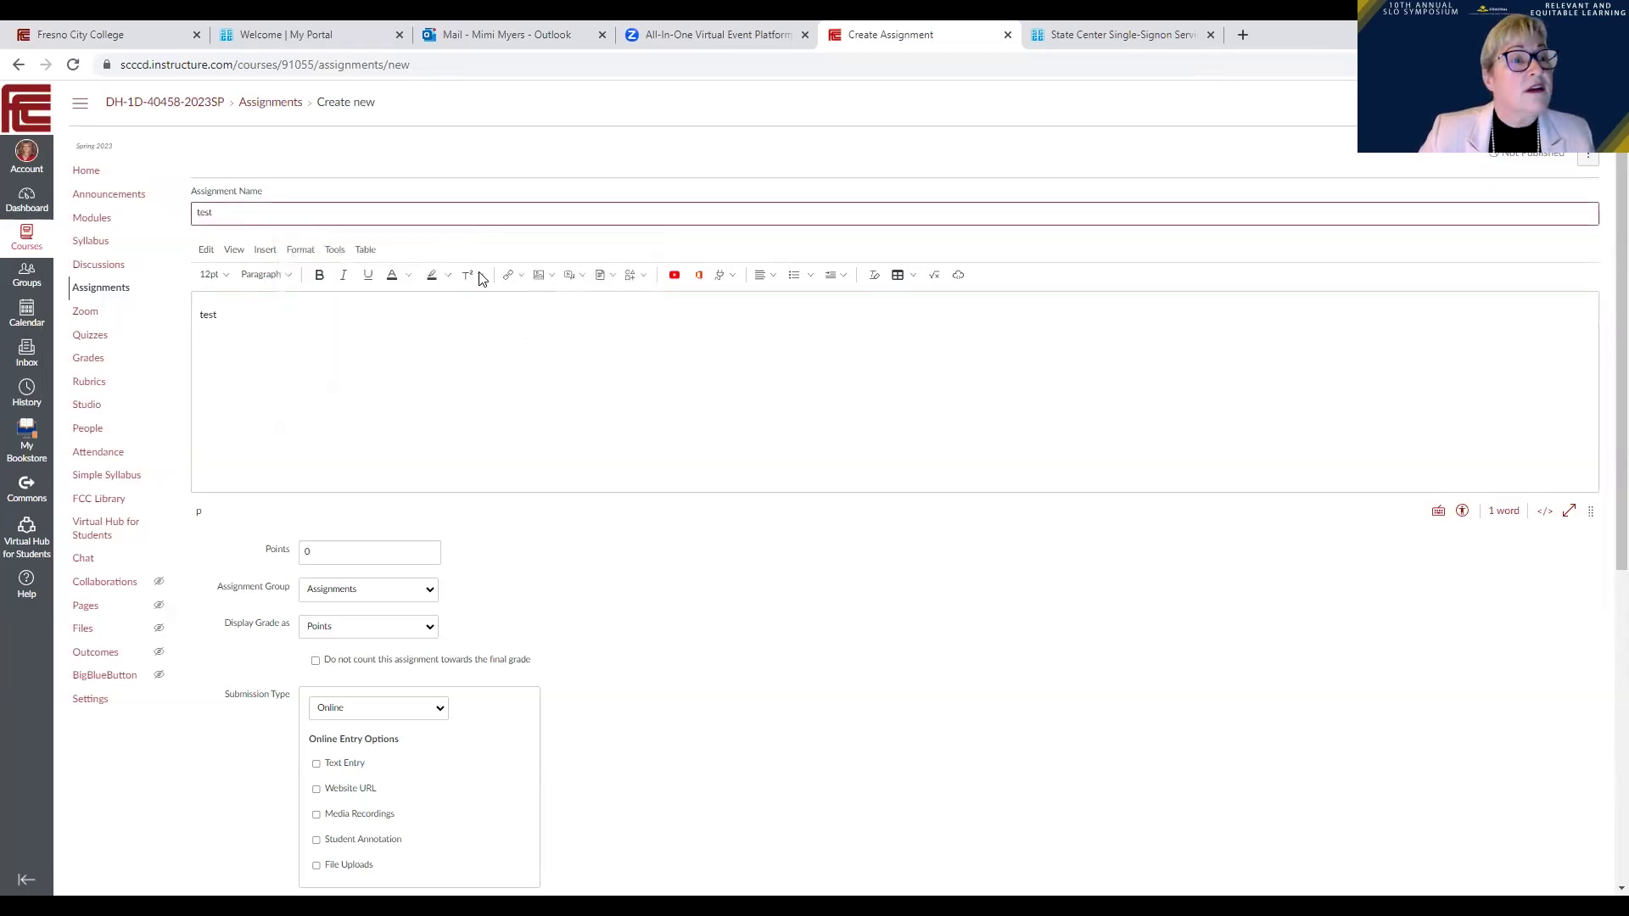
scroll(526, 382, down, 2)
click(402, 381)
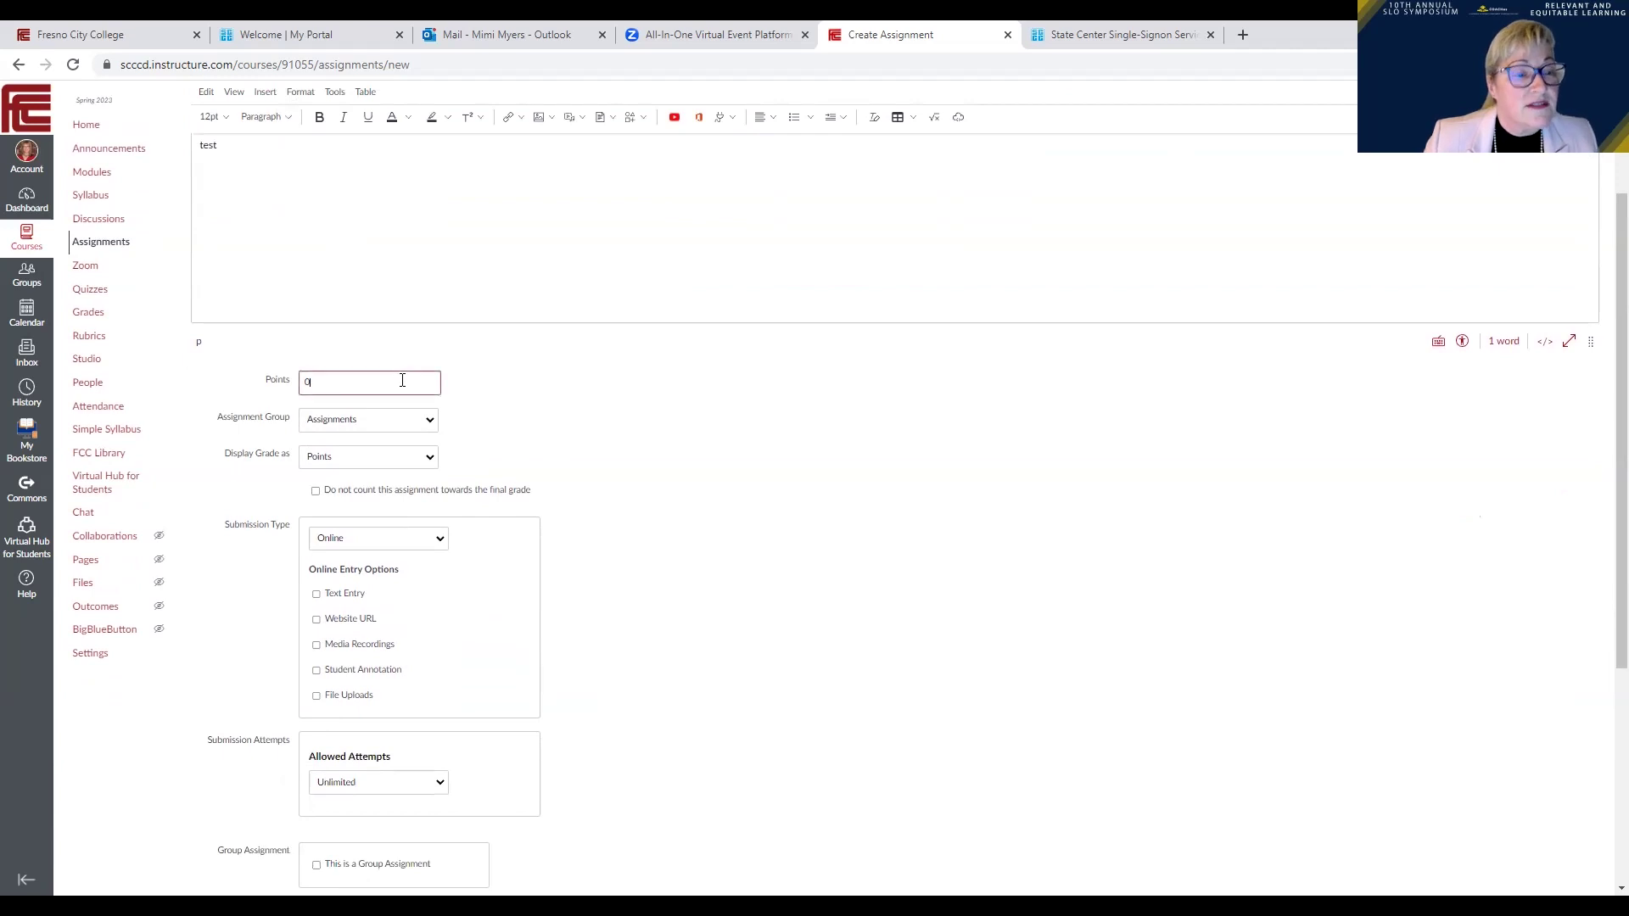
text(100)
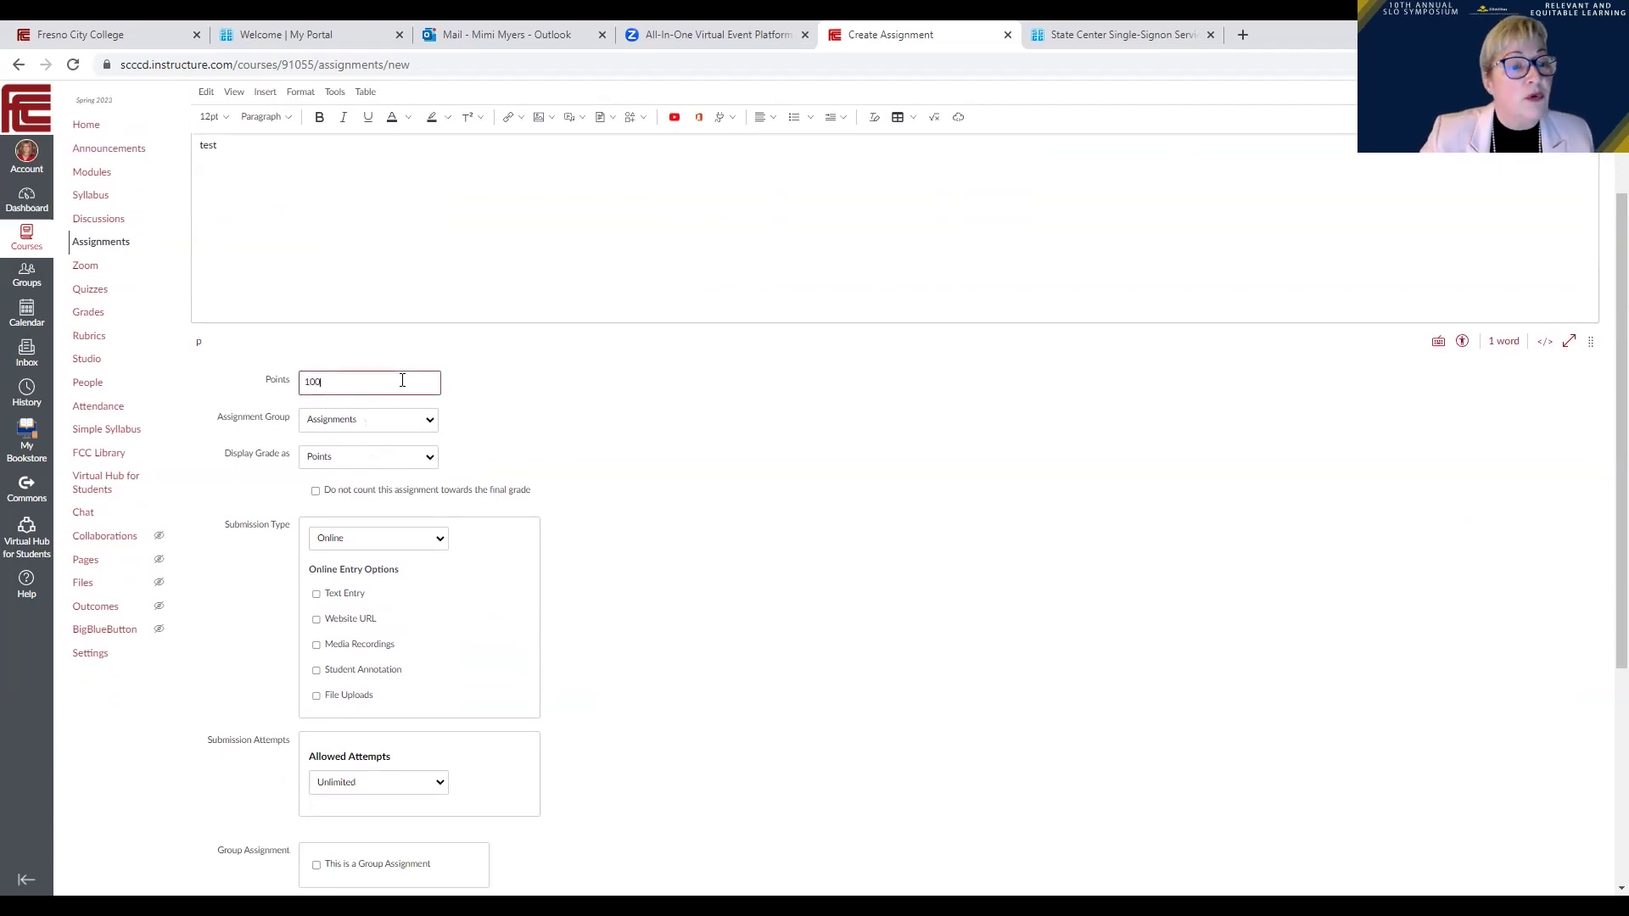
scroll(632, 513, down, 4)
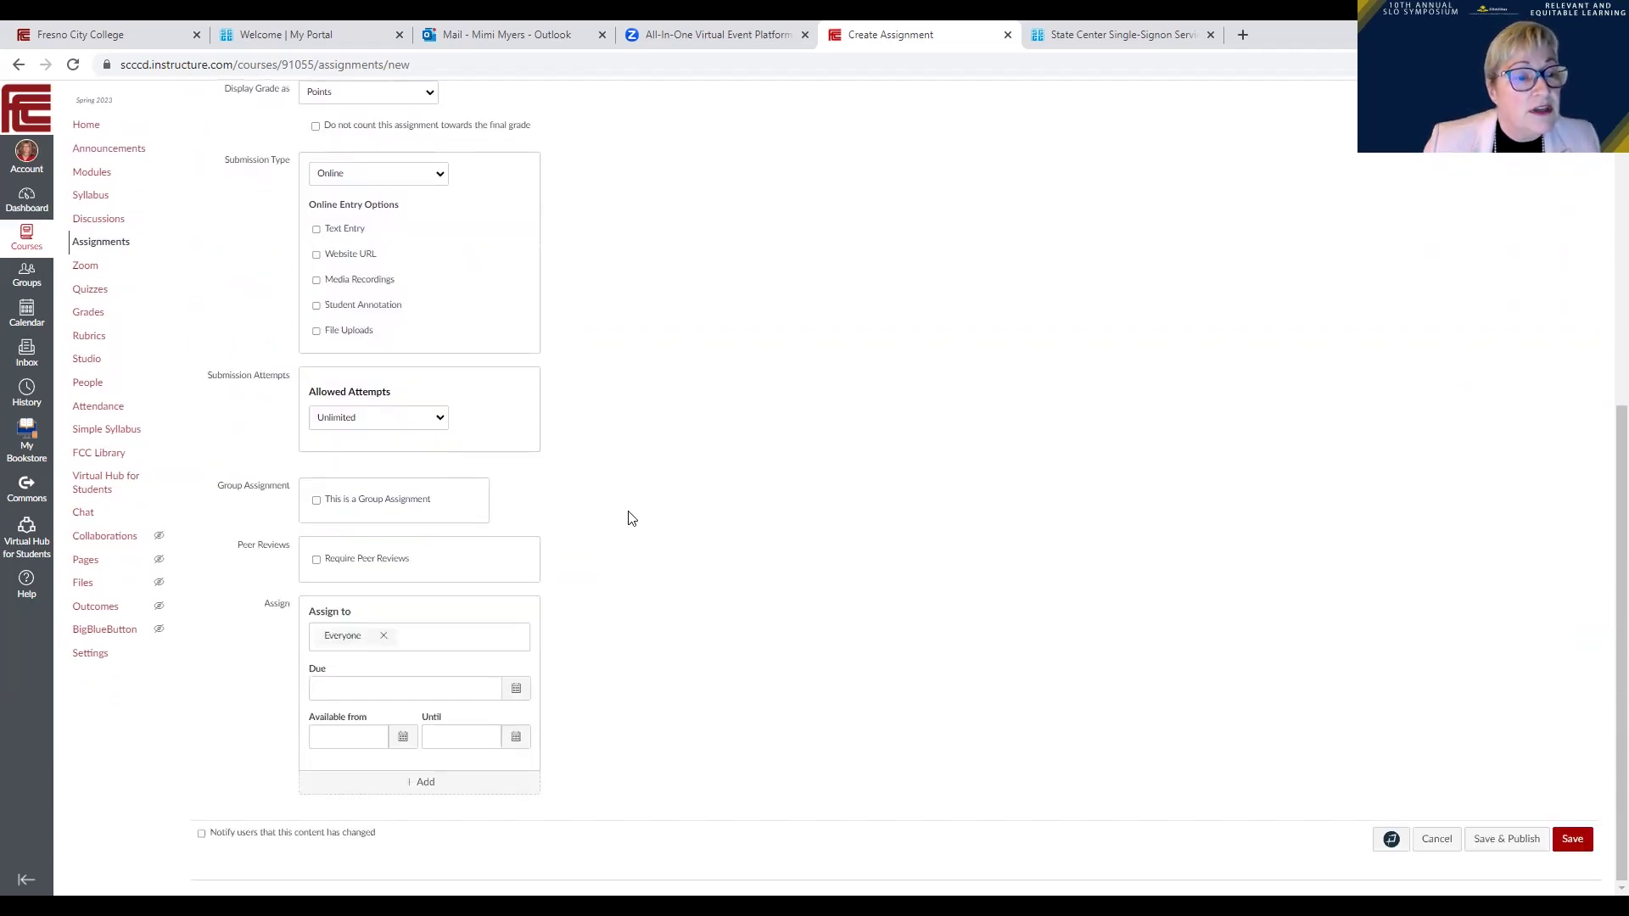
Step: Set the assignment's due date to April 7, 2023
click(516, 689)
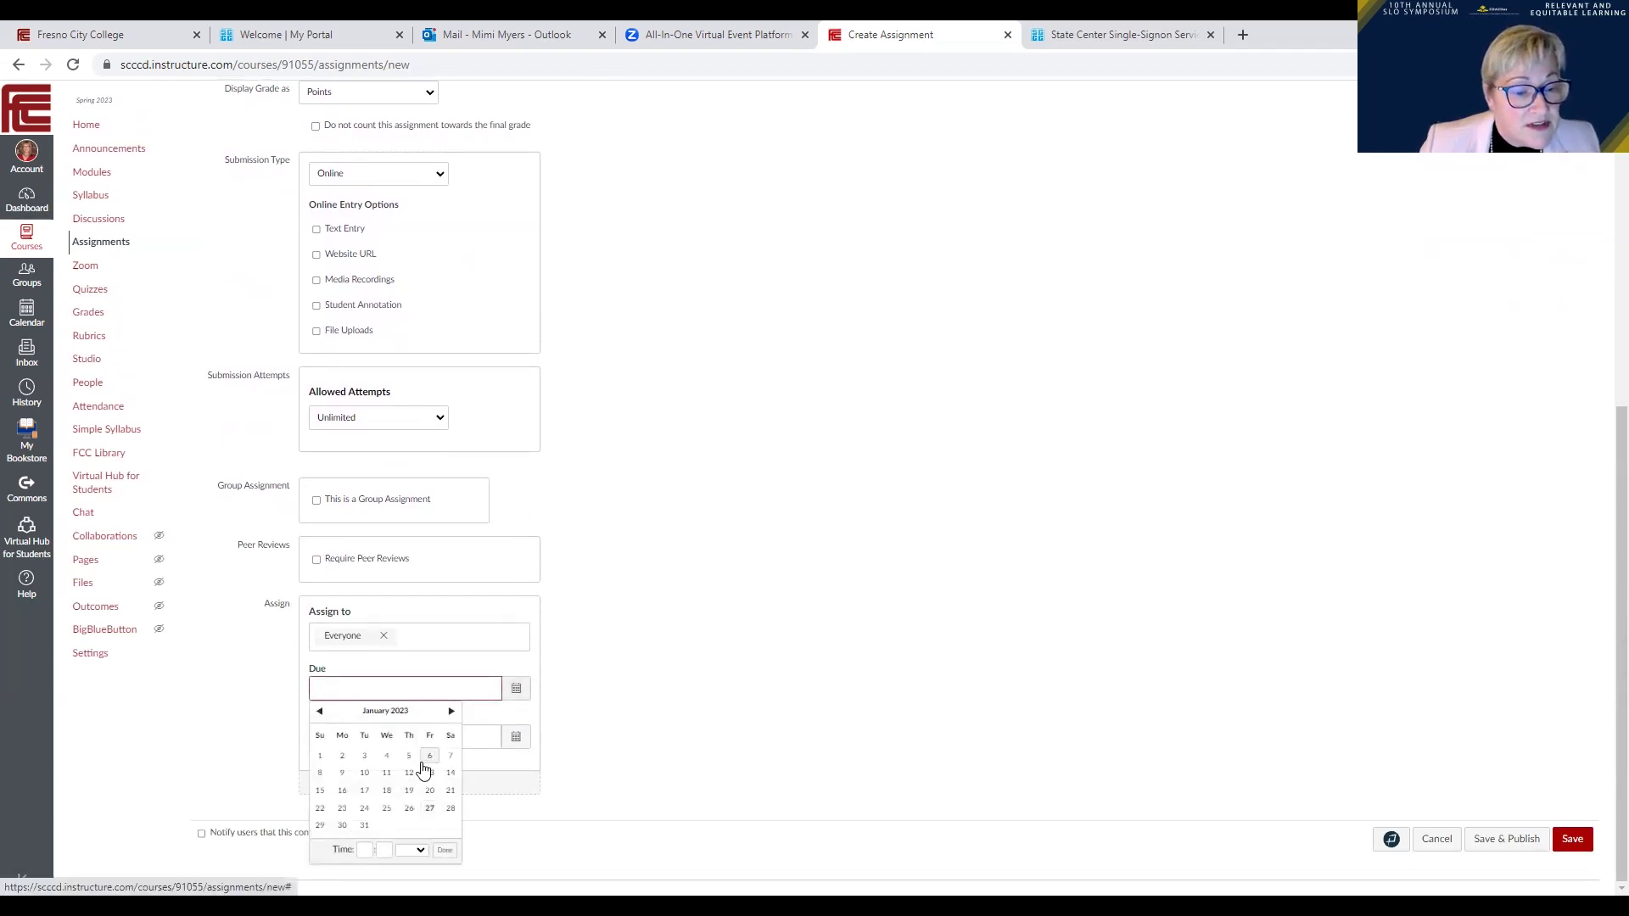
click(450, 711)
click(450, 711)
click(450, 711)
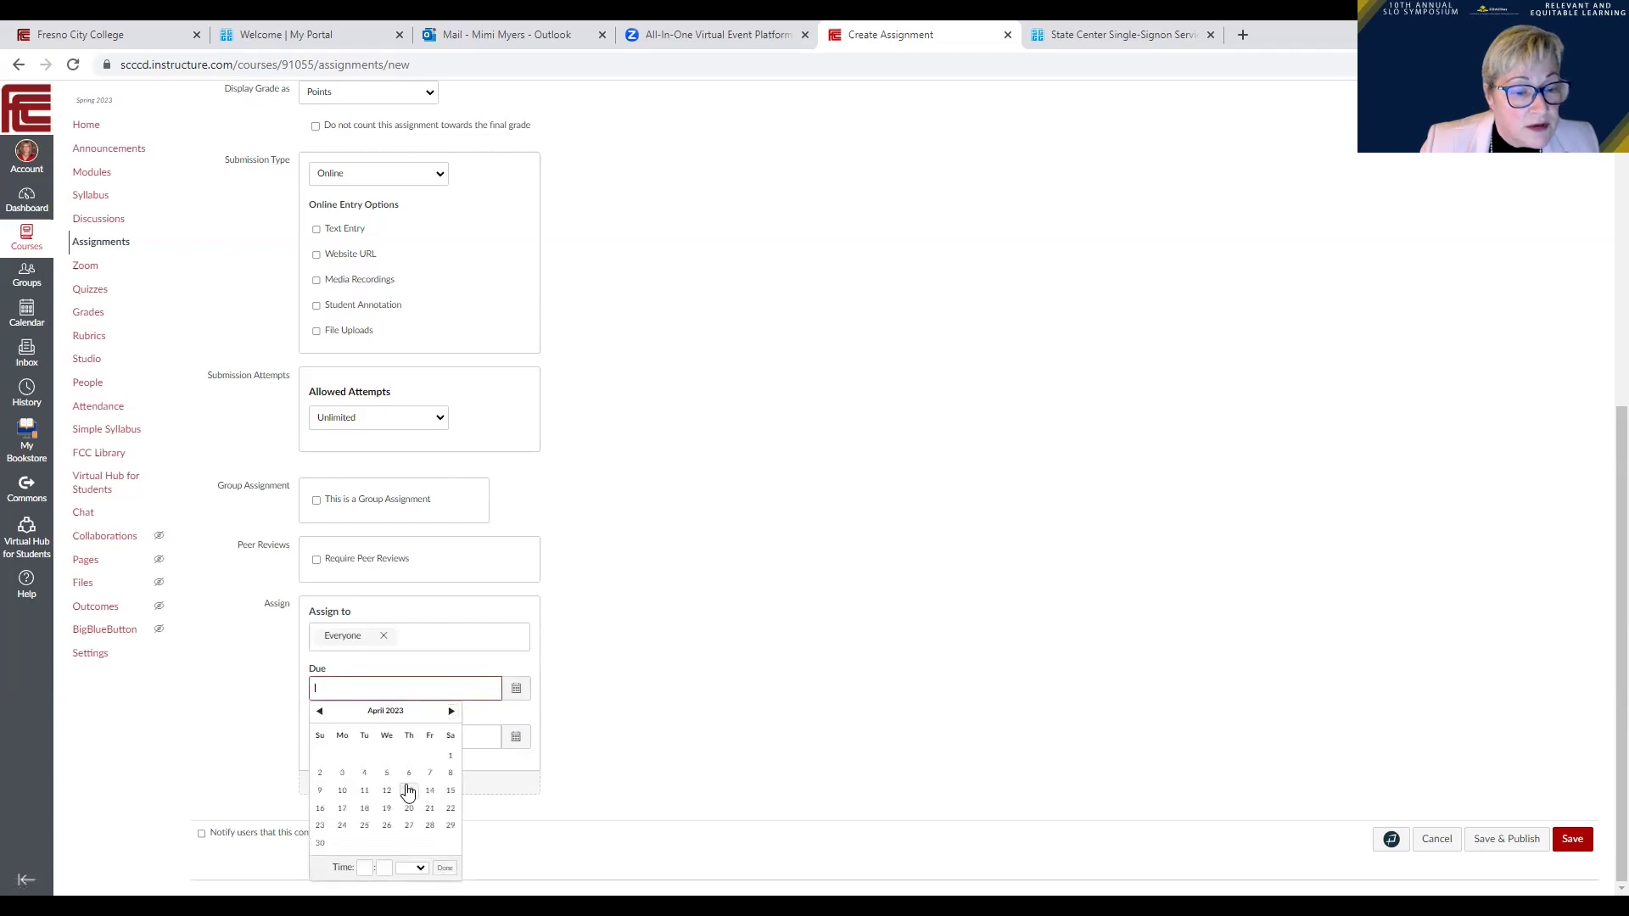
click(429, 773)
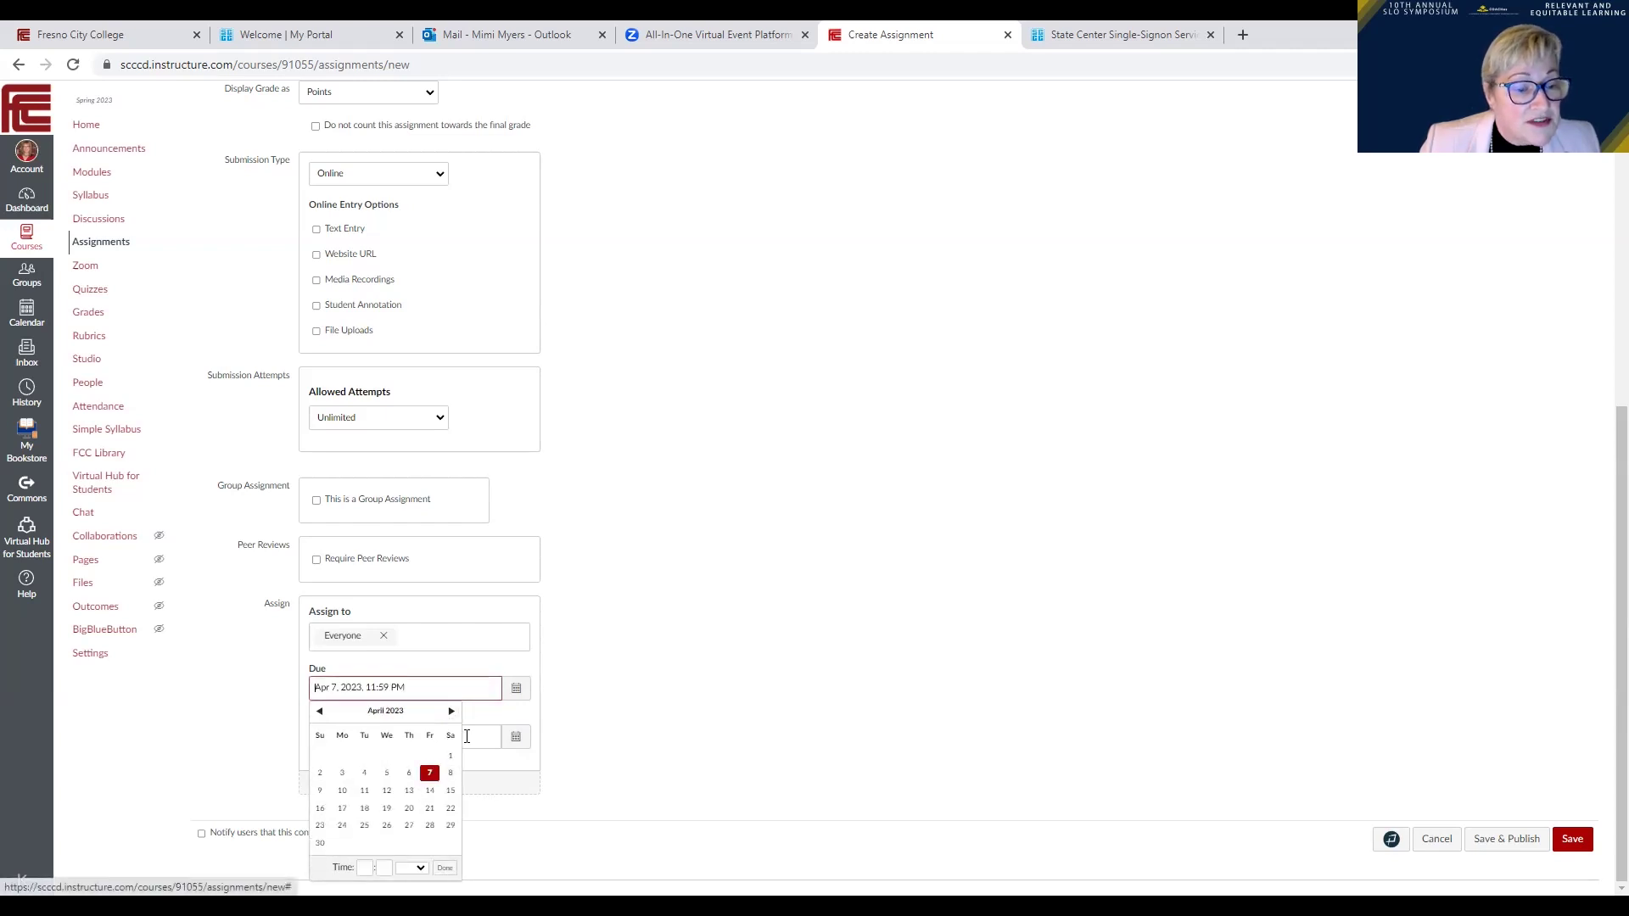
click(533, 720)
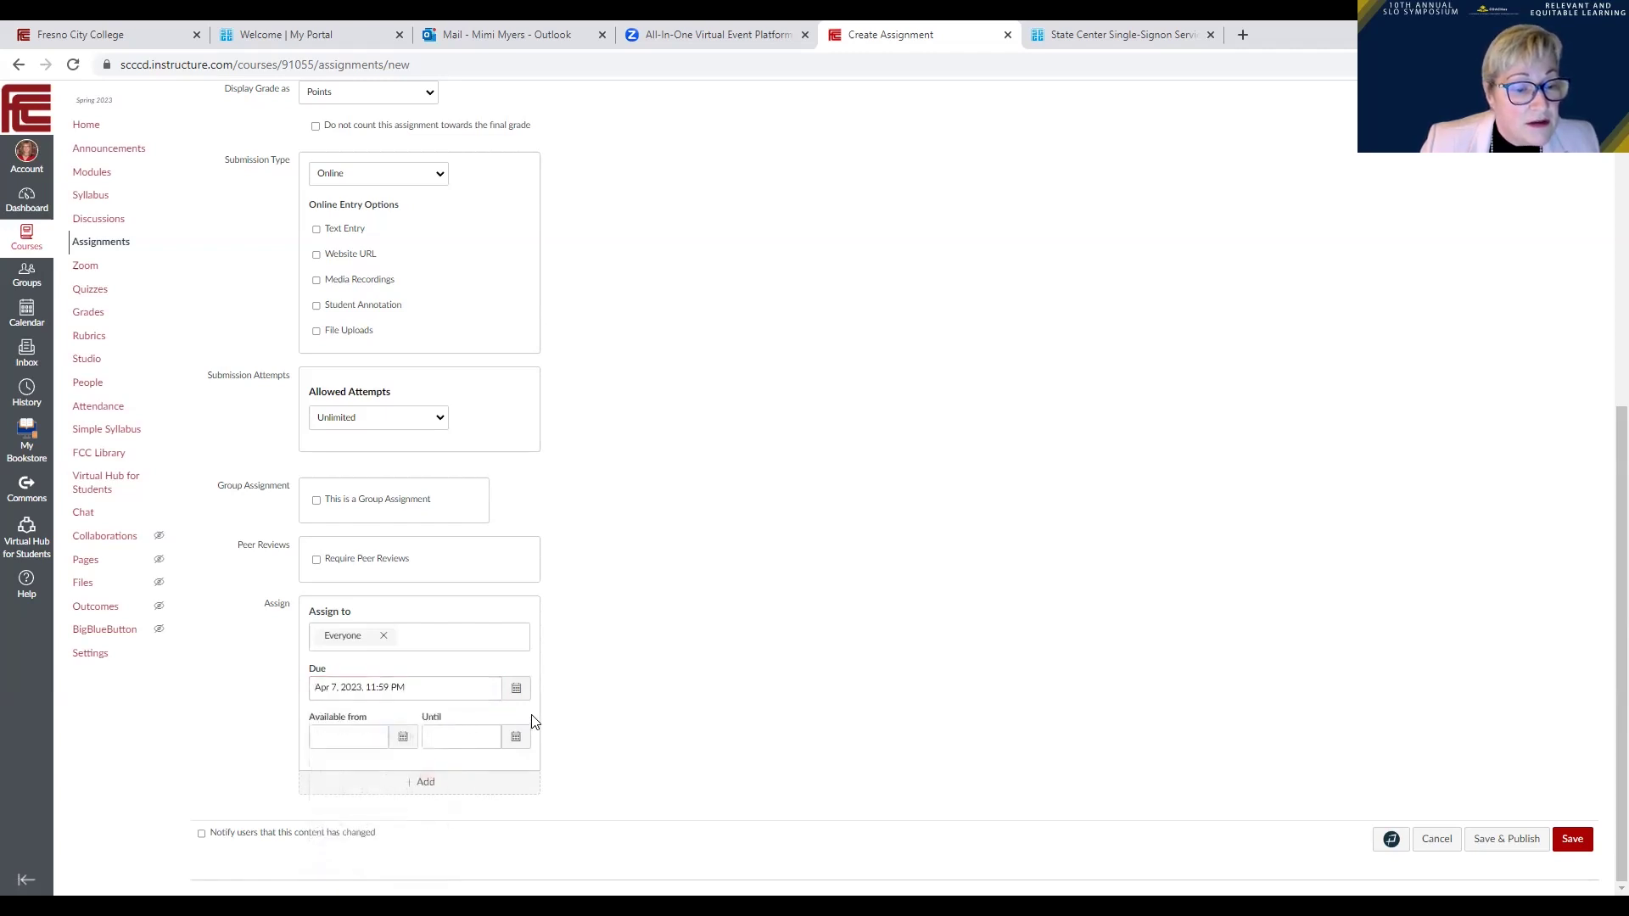
Step: Make the assignment available from January 27 until April 8, 2023
click(402, 737)
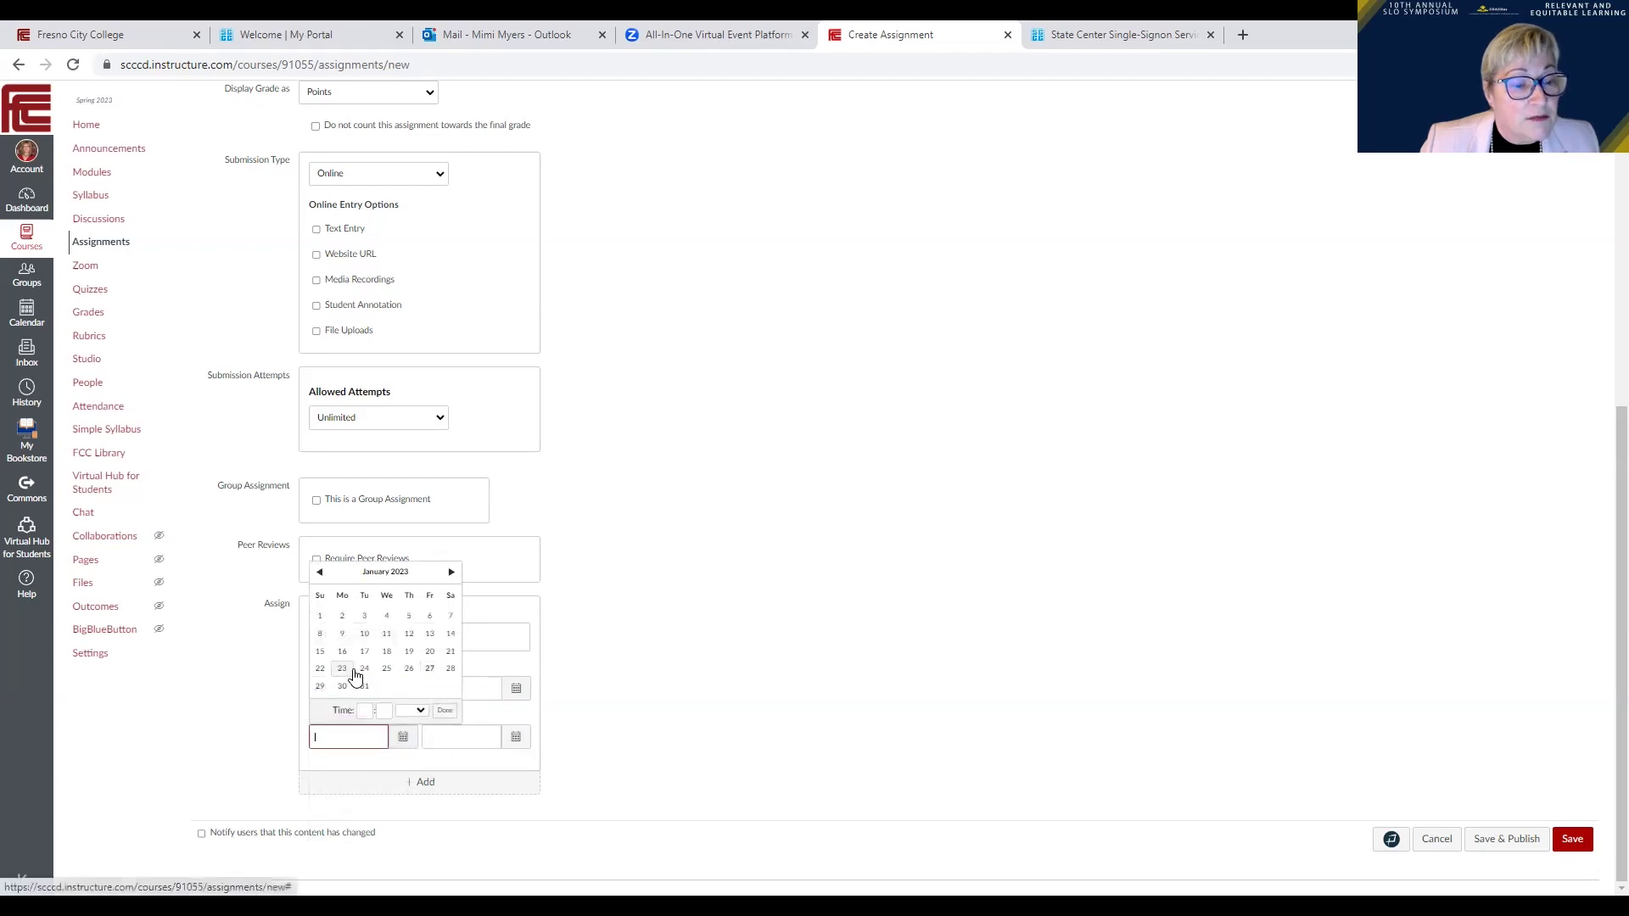
click(431, 669)
click(516, 737)
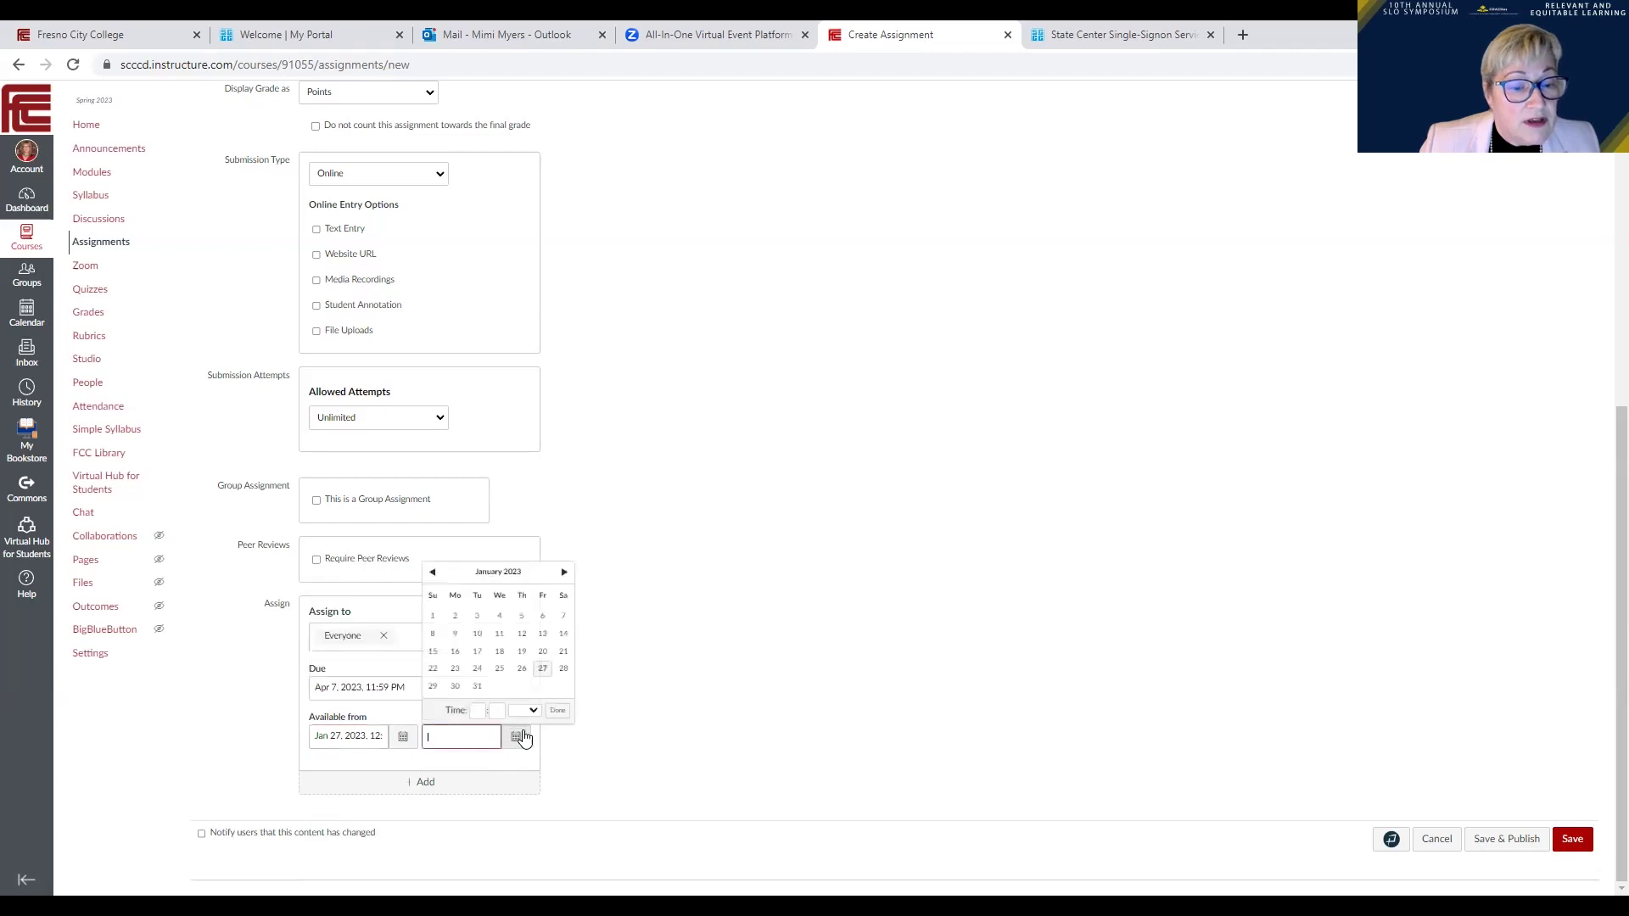
click(564, 573)
click(564, 574)
click(564, 573)
click(566, 619)
click(556, 730)
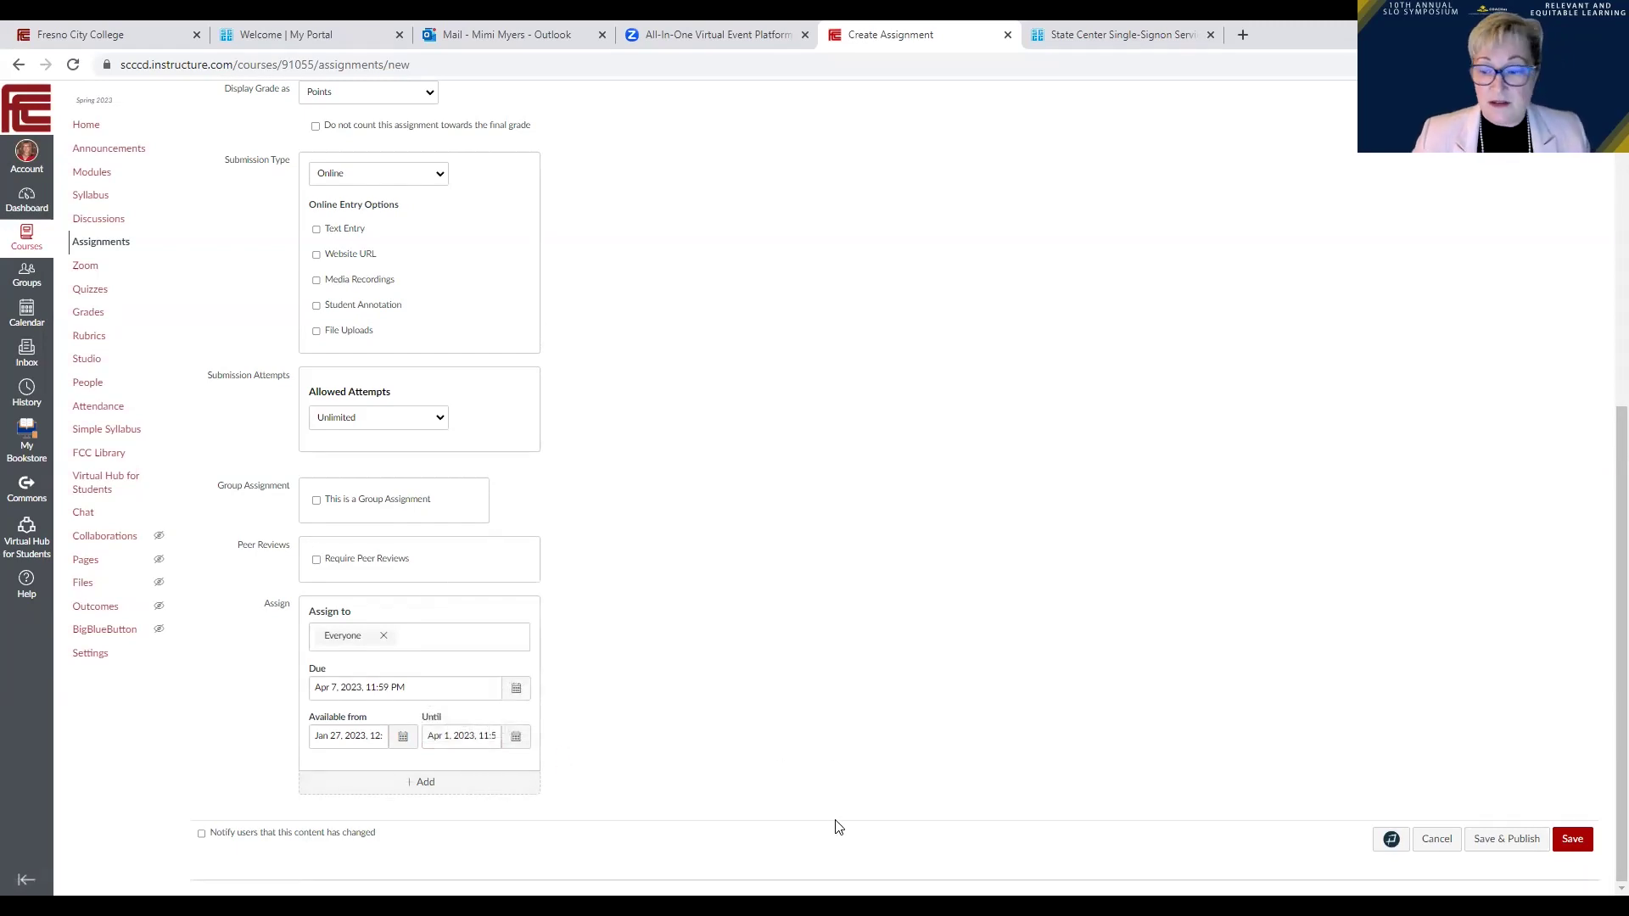
click(1575, 845)
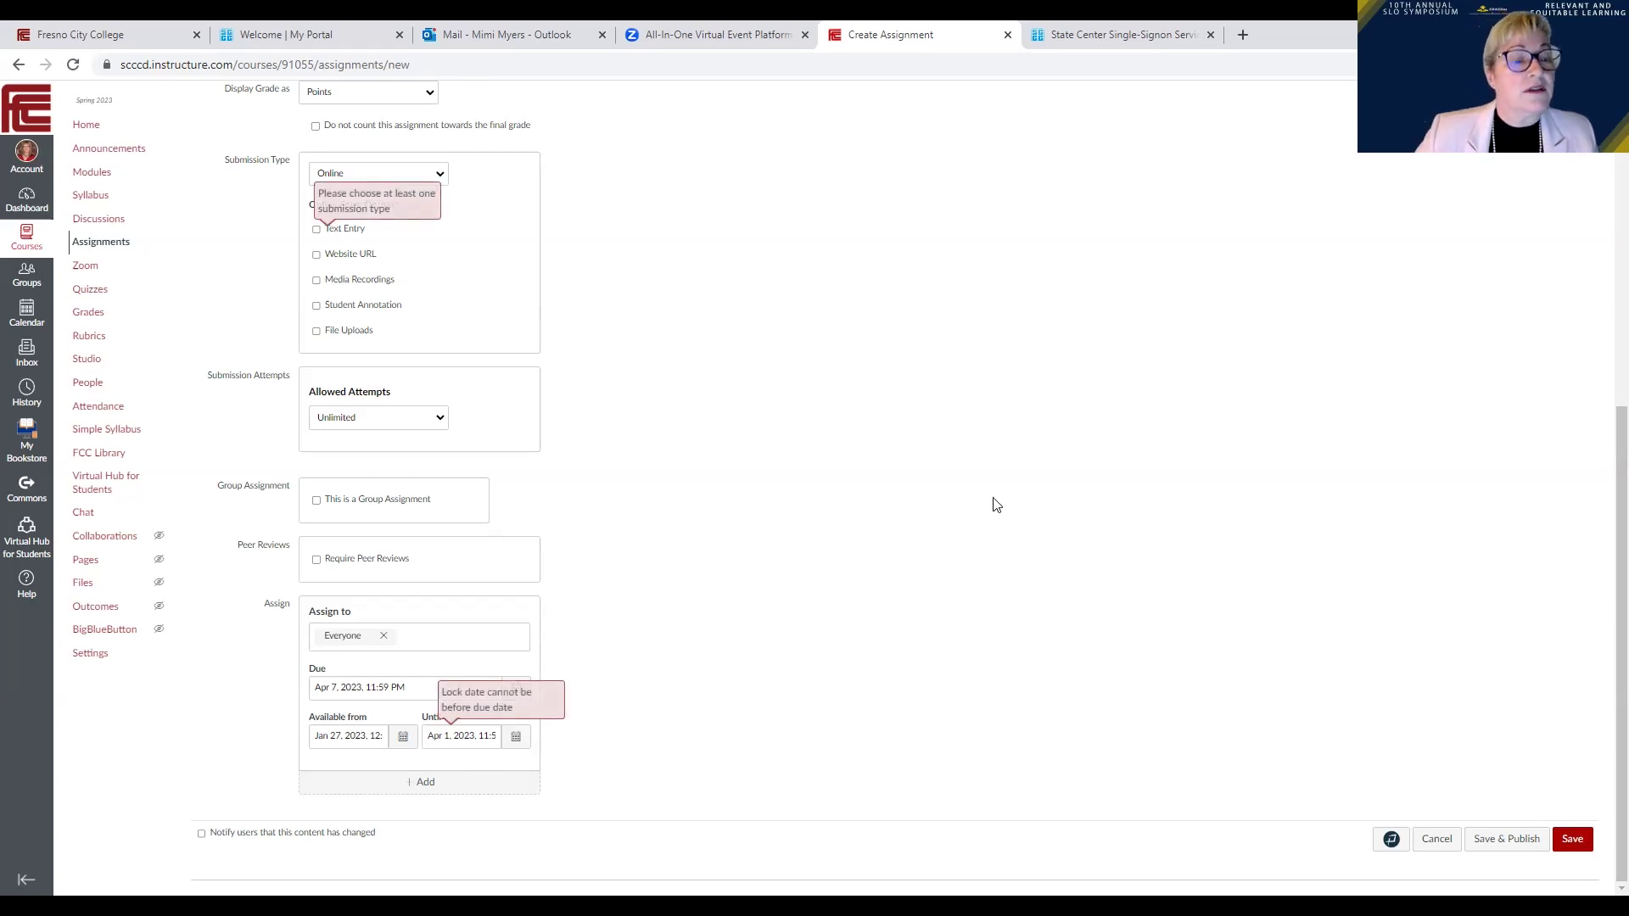
click(515, 737)
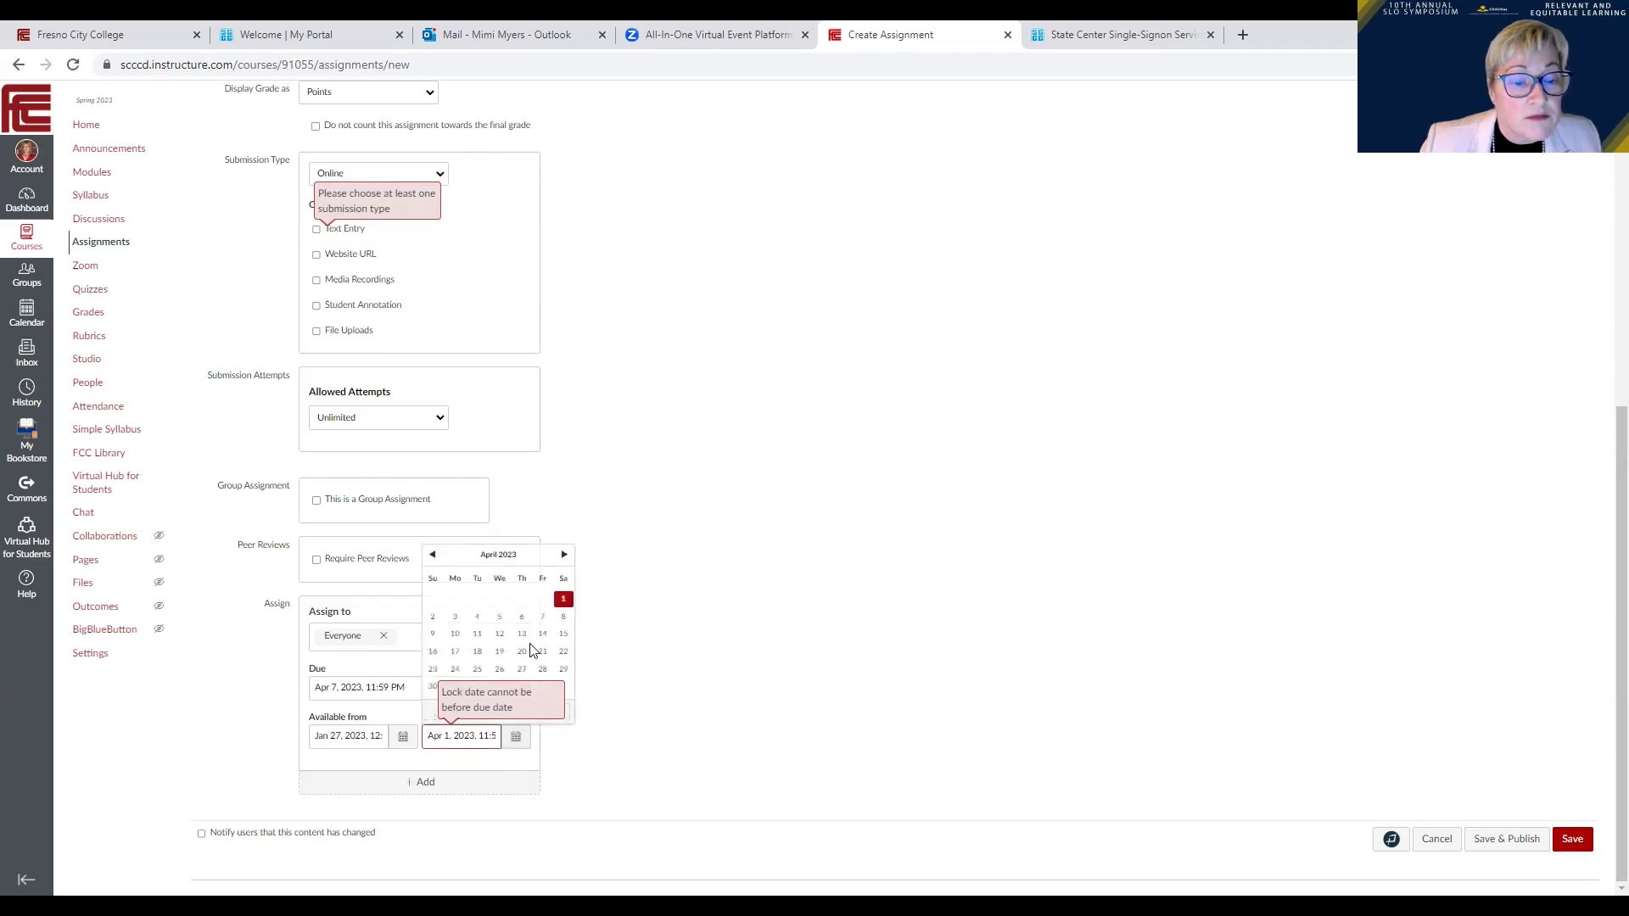
click(562, 616)
click(592, 752)
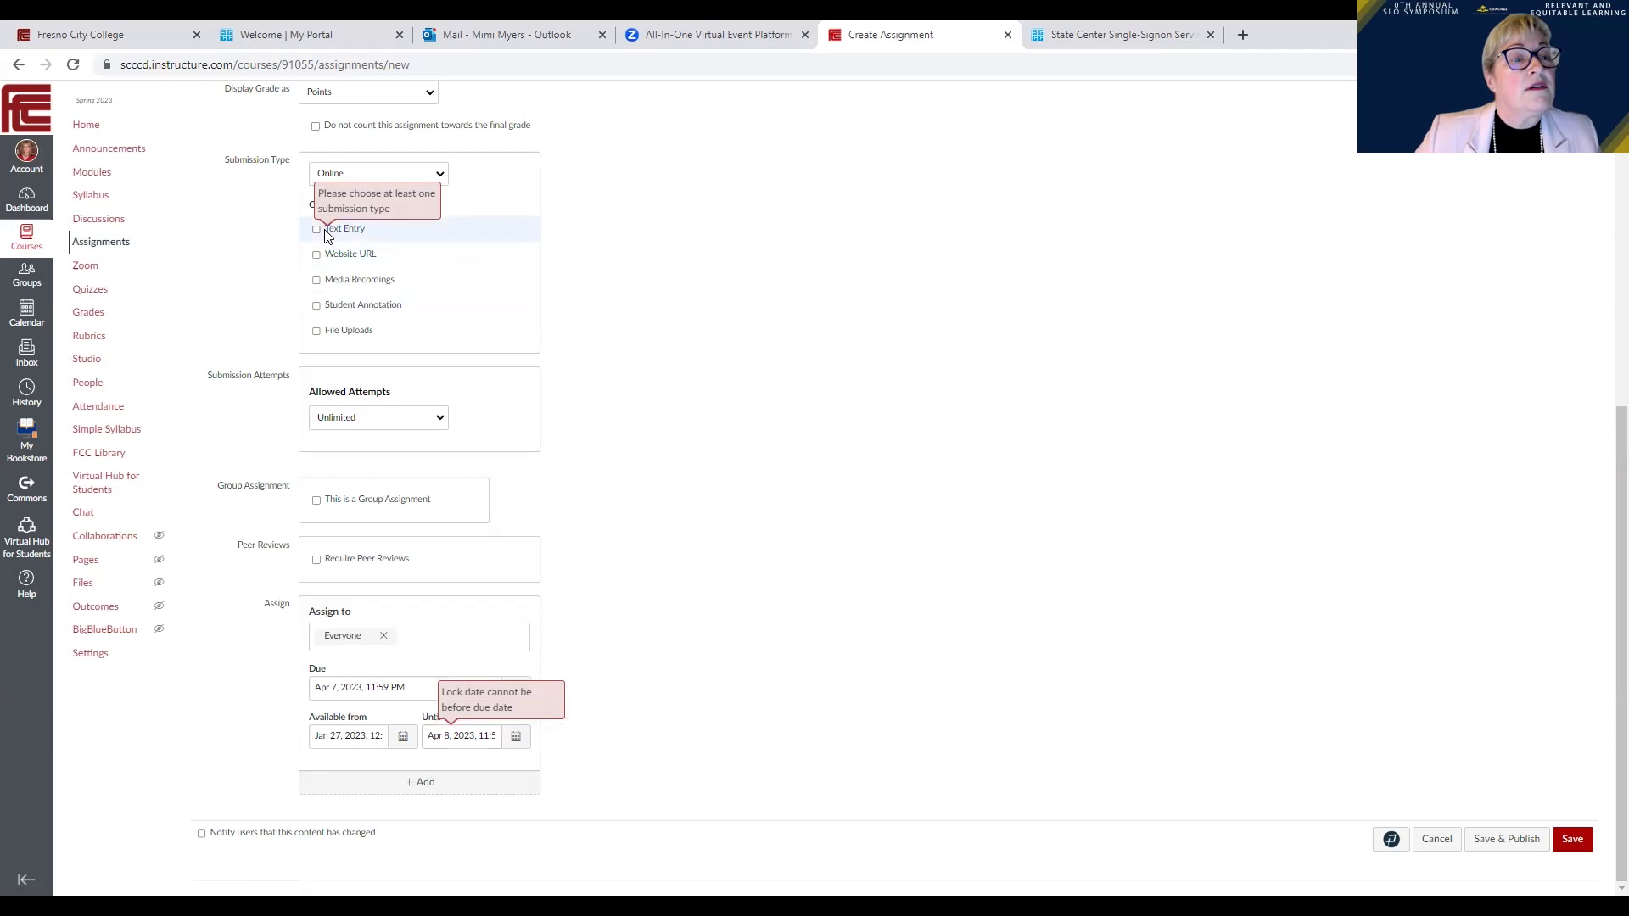
Step: Accept File Uploads as the online submission type
click(317, 331)
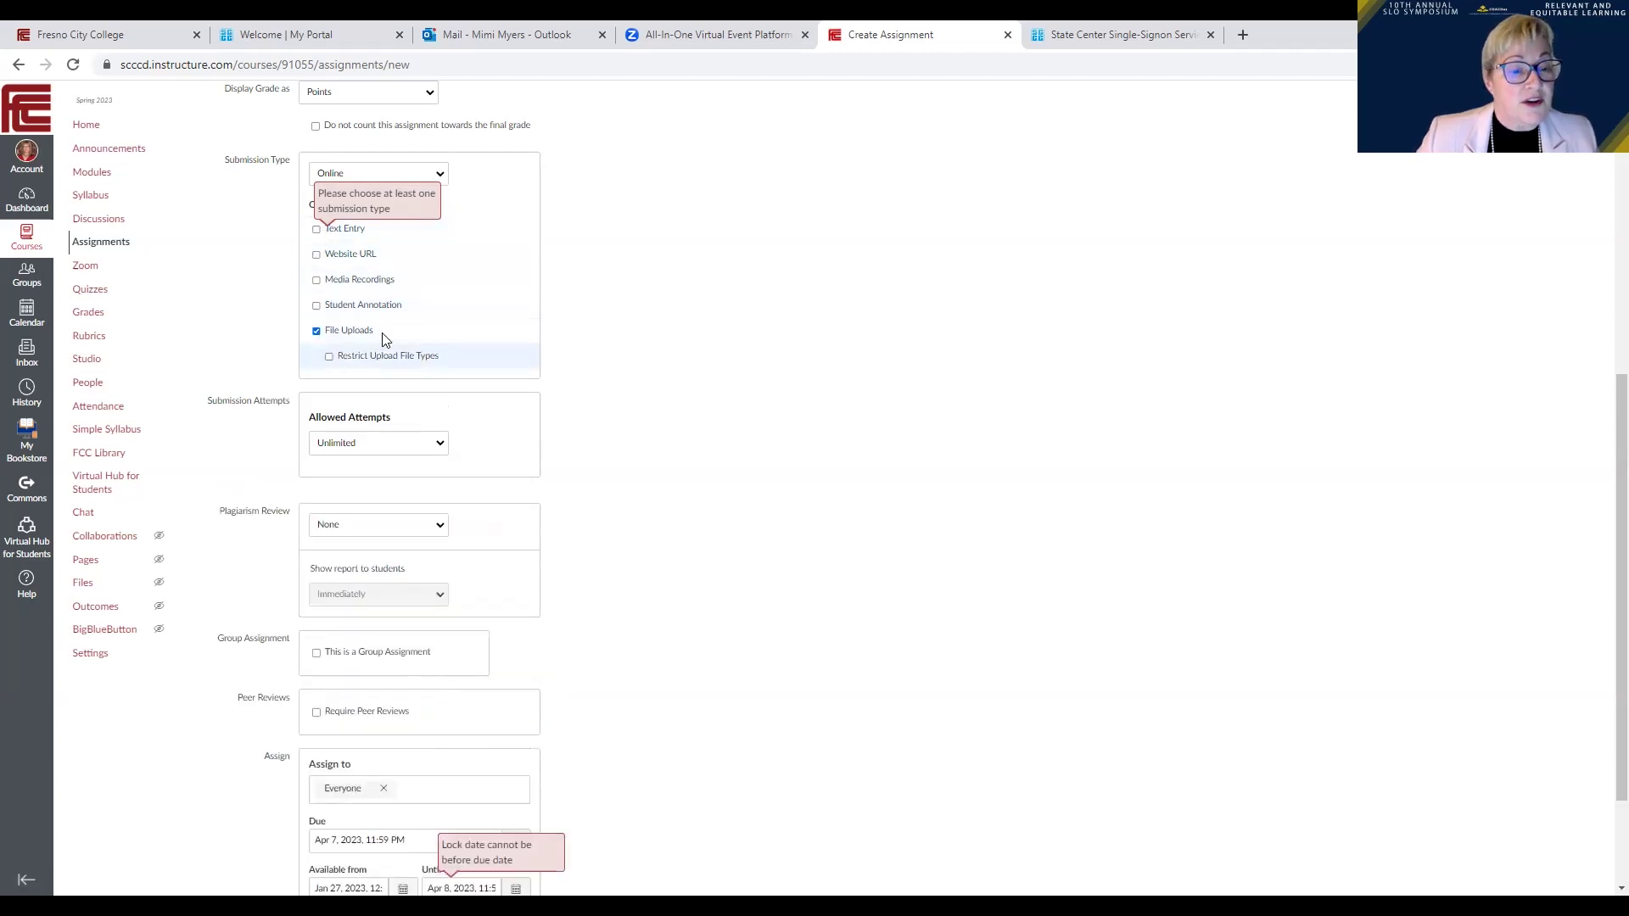
scroll(1300, 694, down, 1)
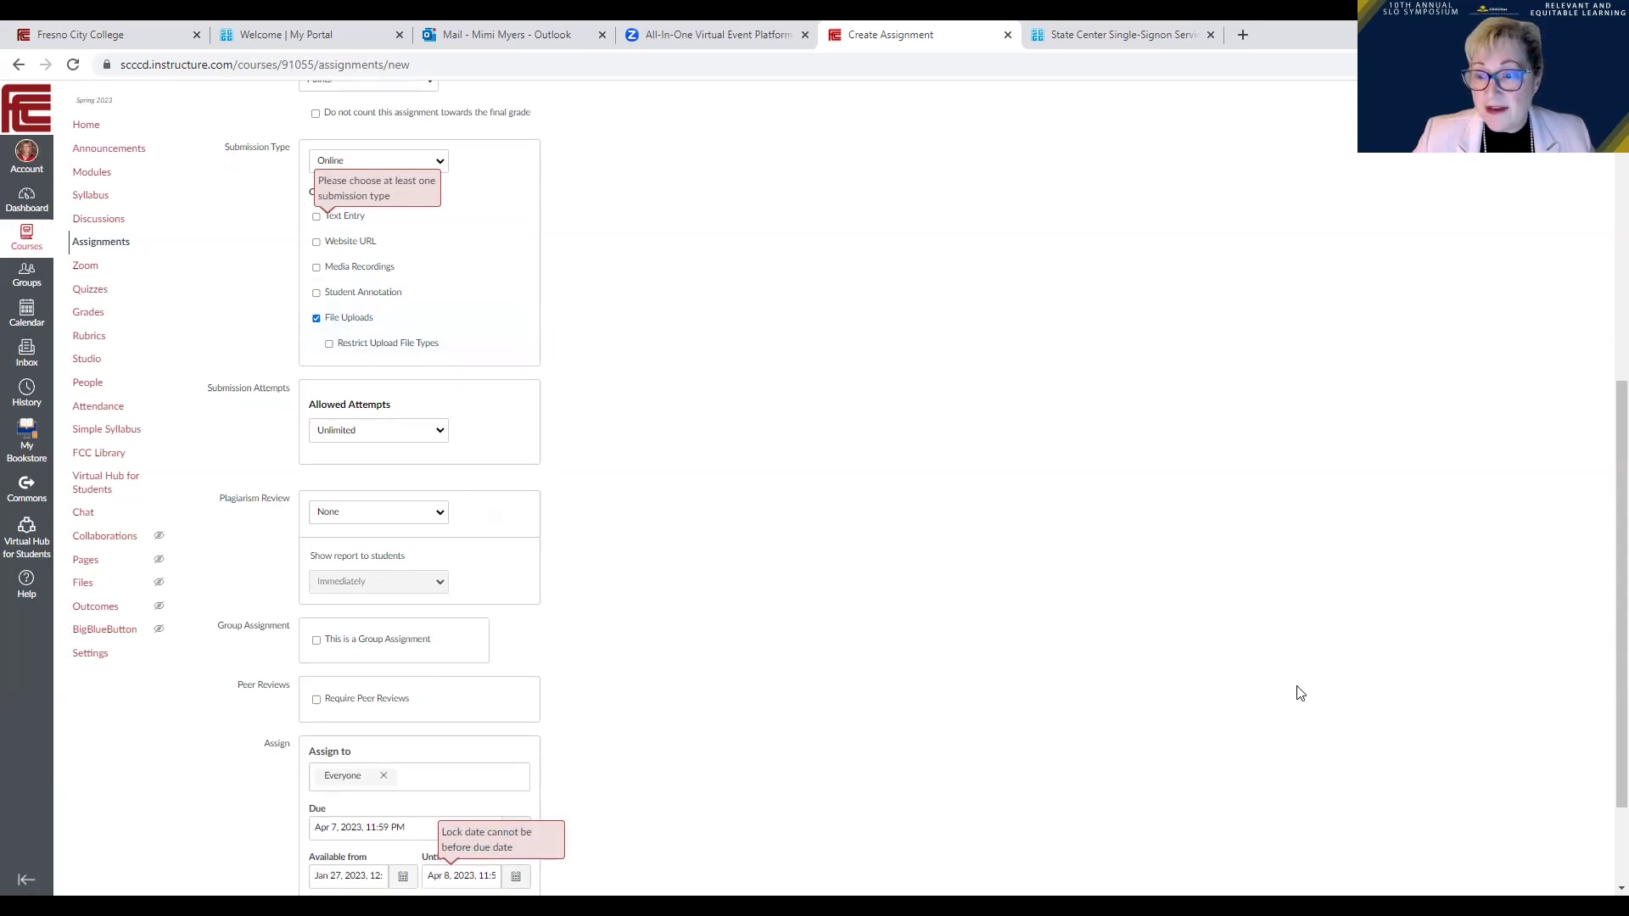
scroll(1301, 694, down, 2)
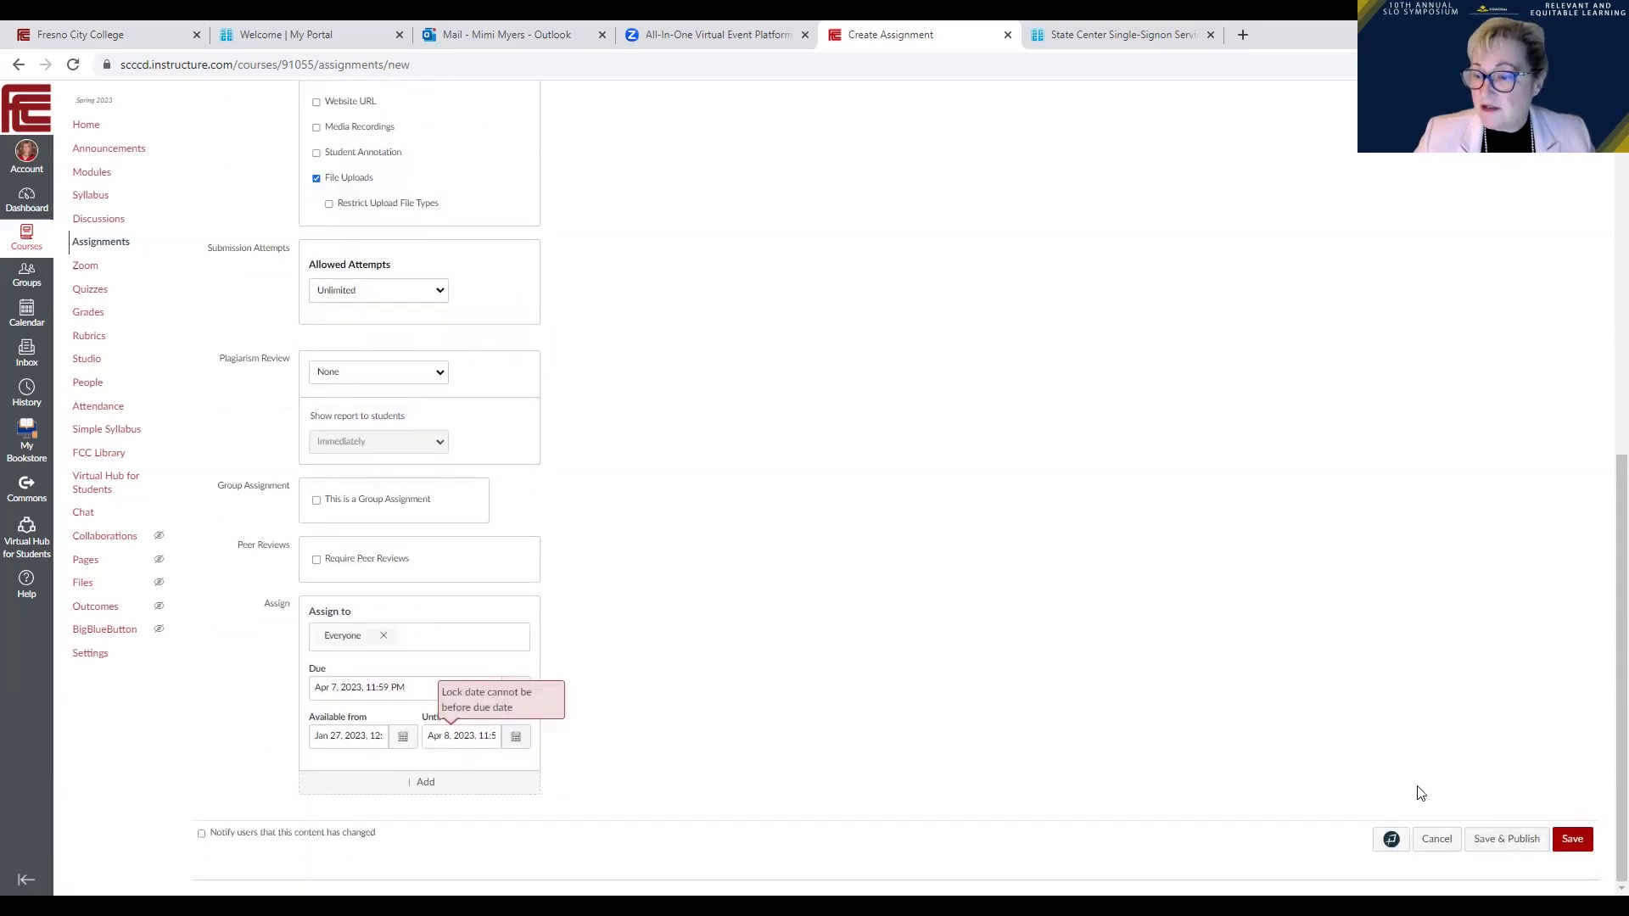
Step: Save the 'test' assignment
click(1572, 839)
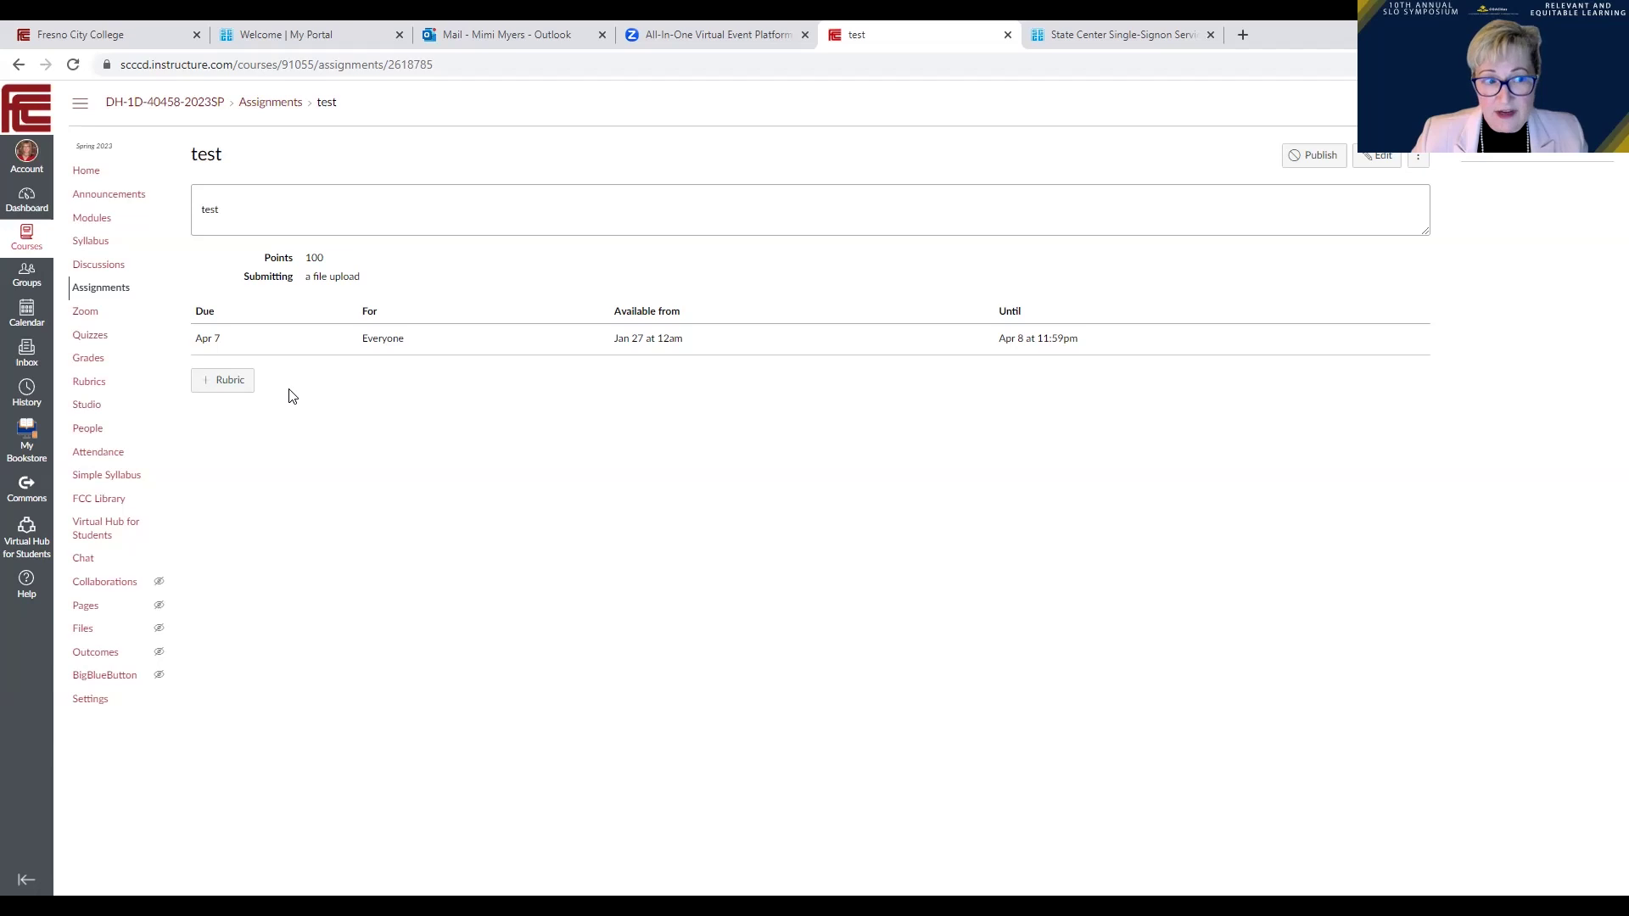
Step: Add a rubric titled 'Test rubric' and begin editing its first criterion's long description
click(229, 380)
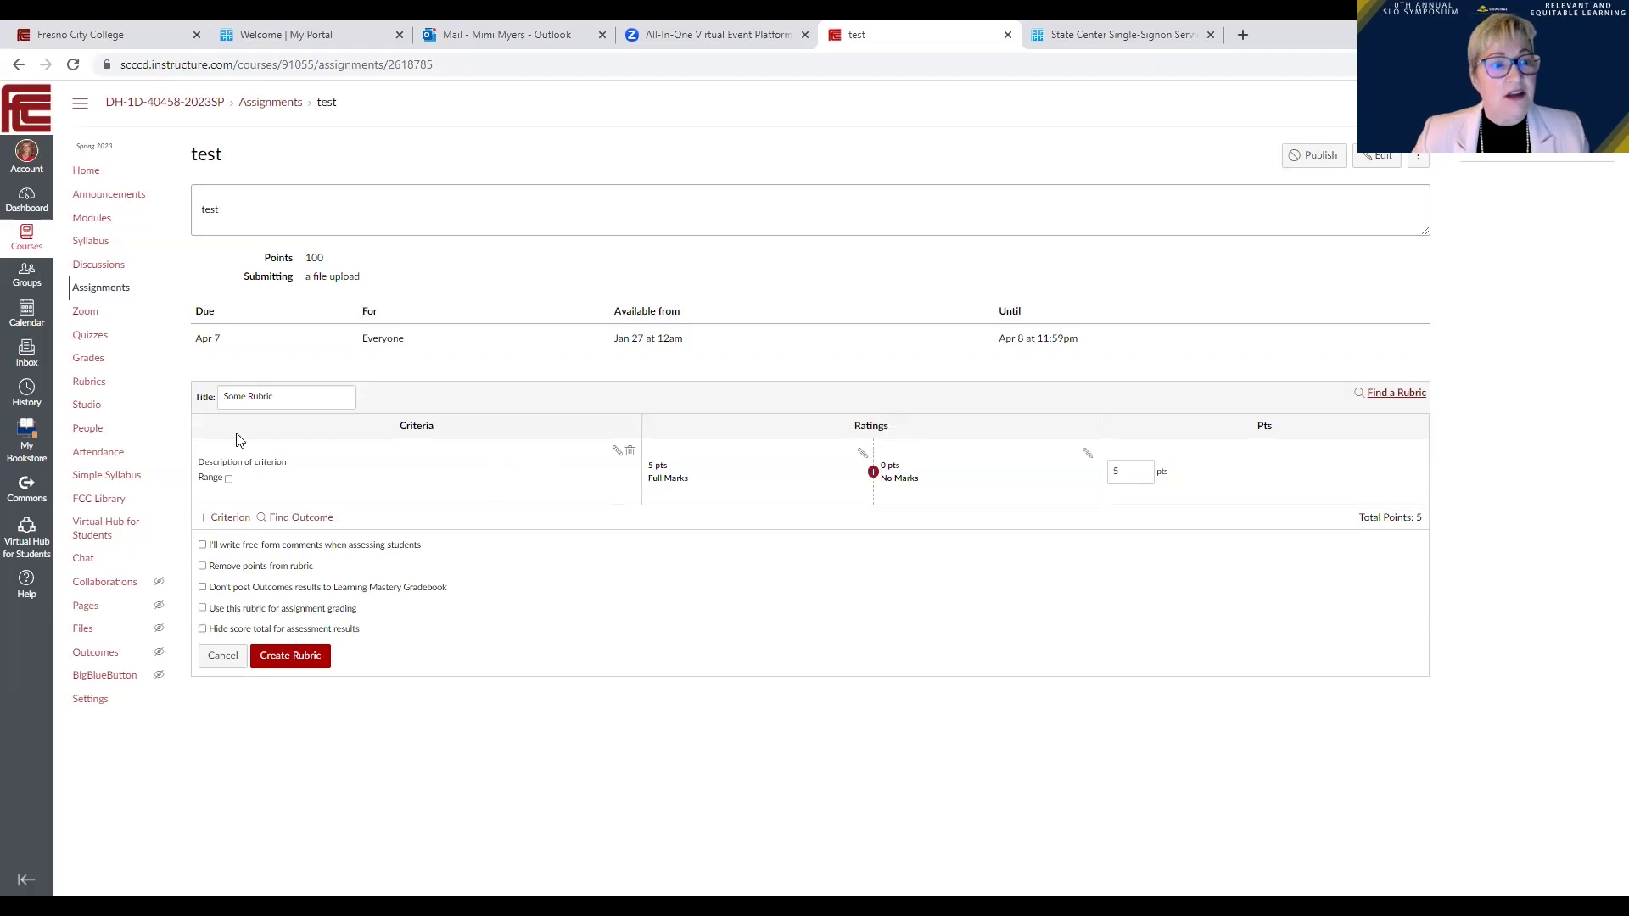
drag(302, 396, 205, 403)
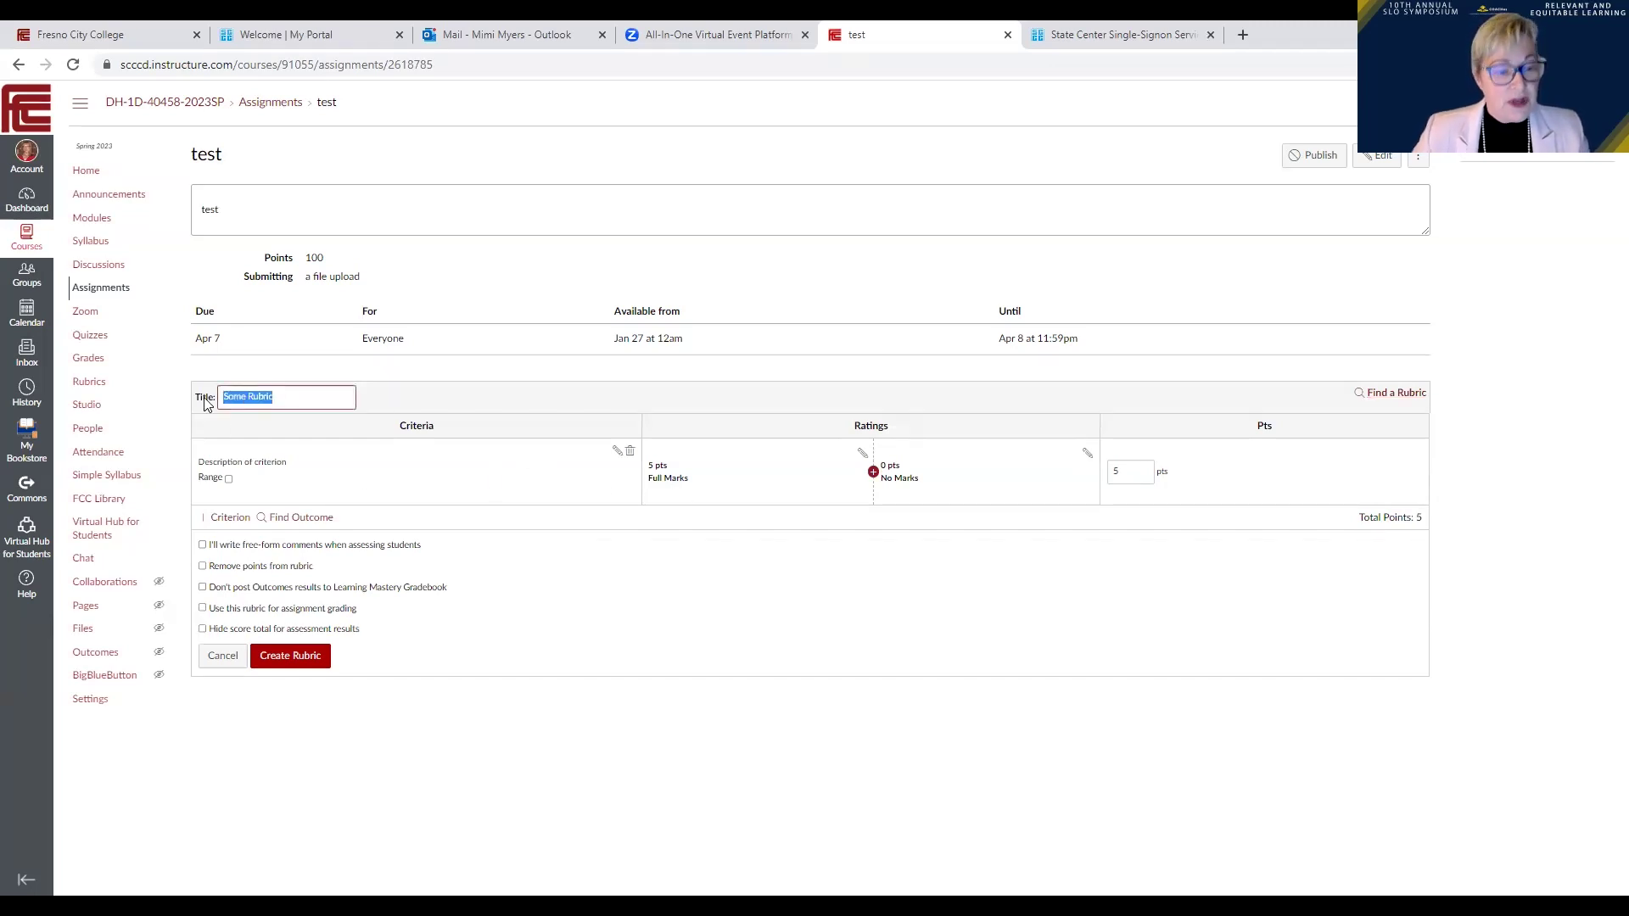
text(Test)
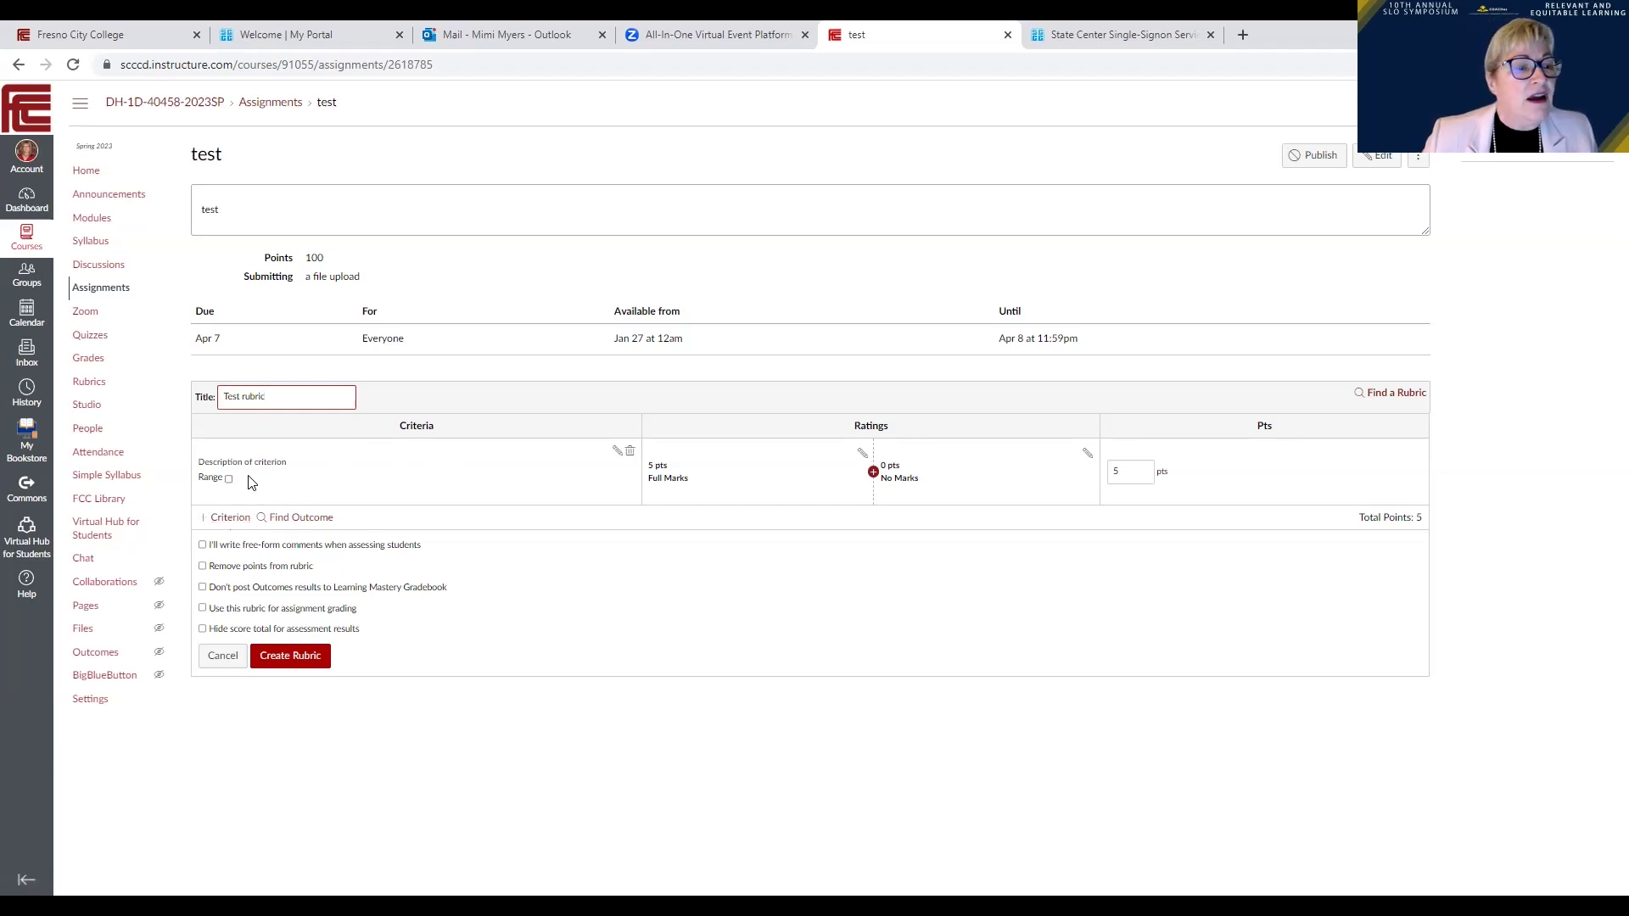
click(617, 450)
click(765, 515)
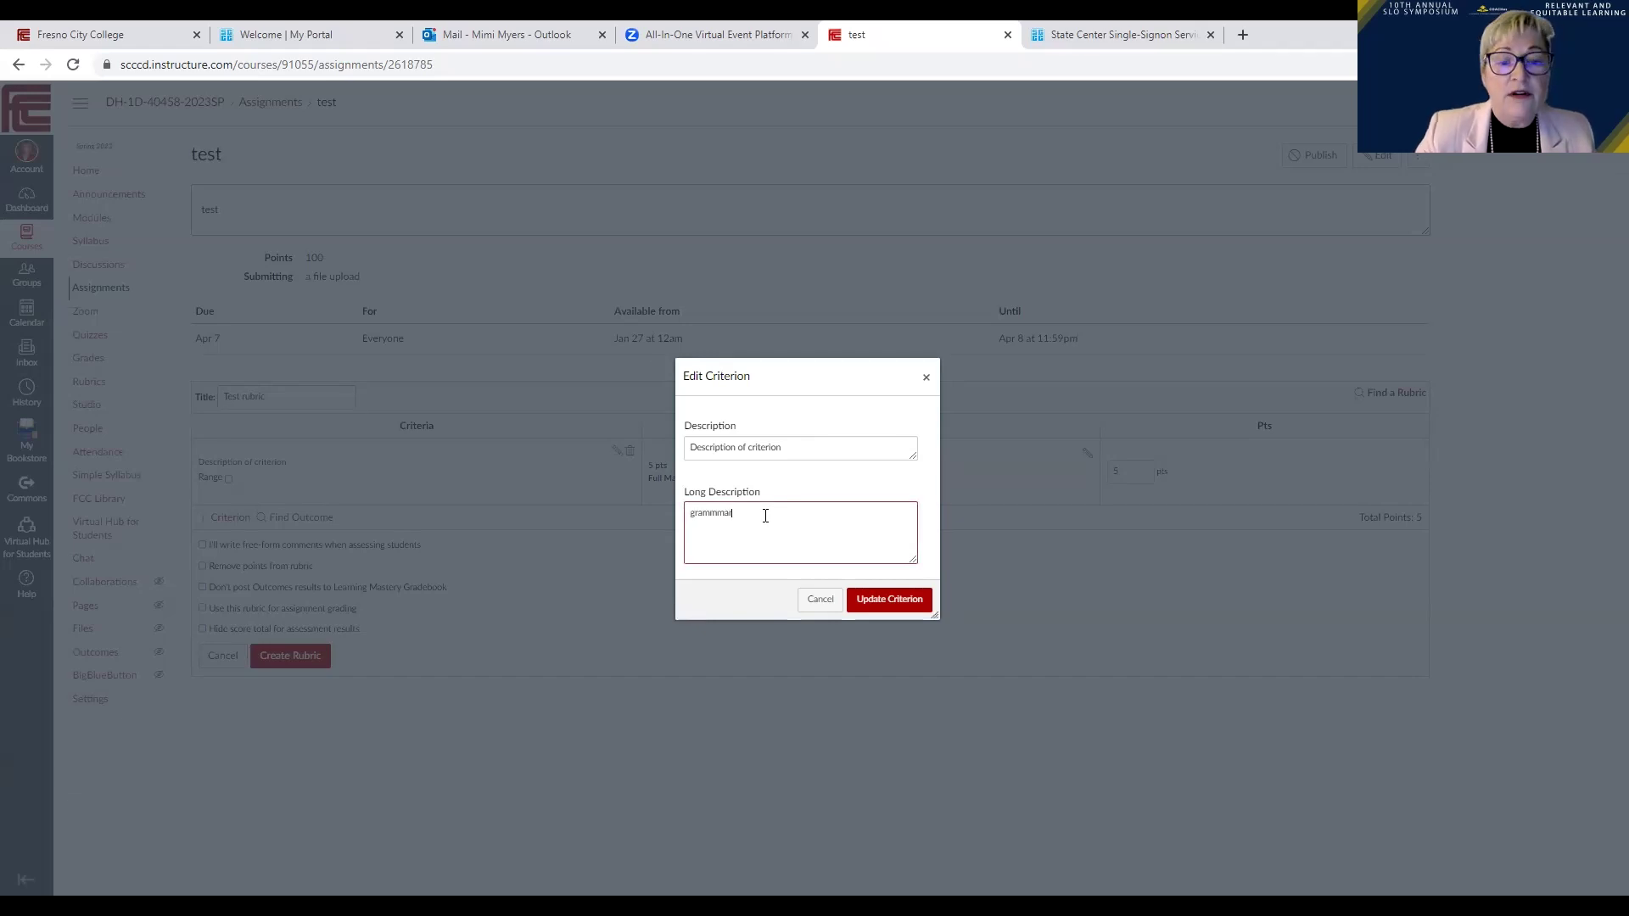
Step: Correct the criterion's long description to 'grammar' and update the criterion
click(720, 512)
key(BackSpace)
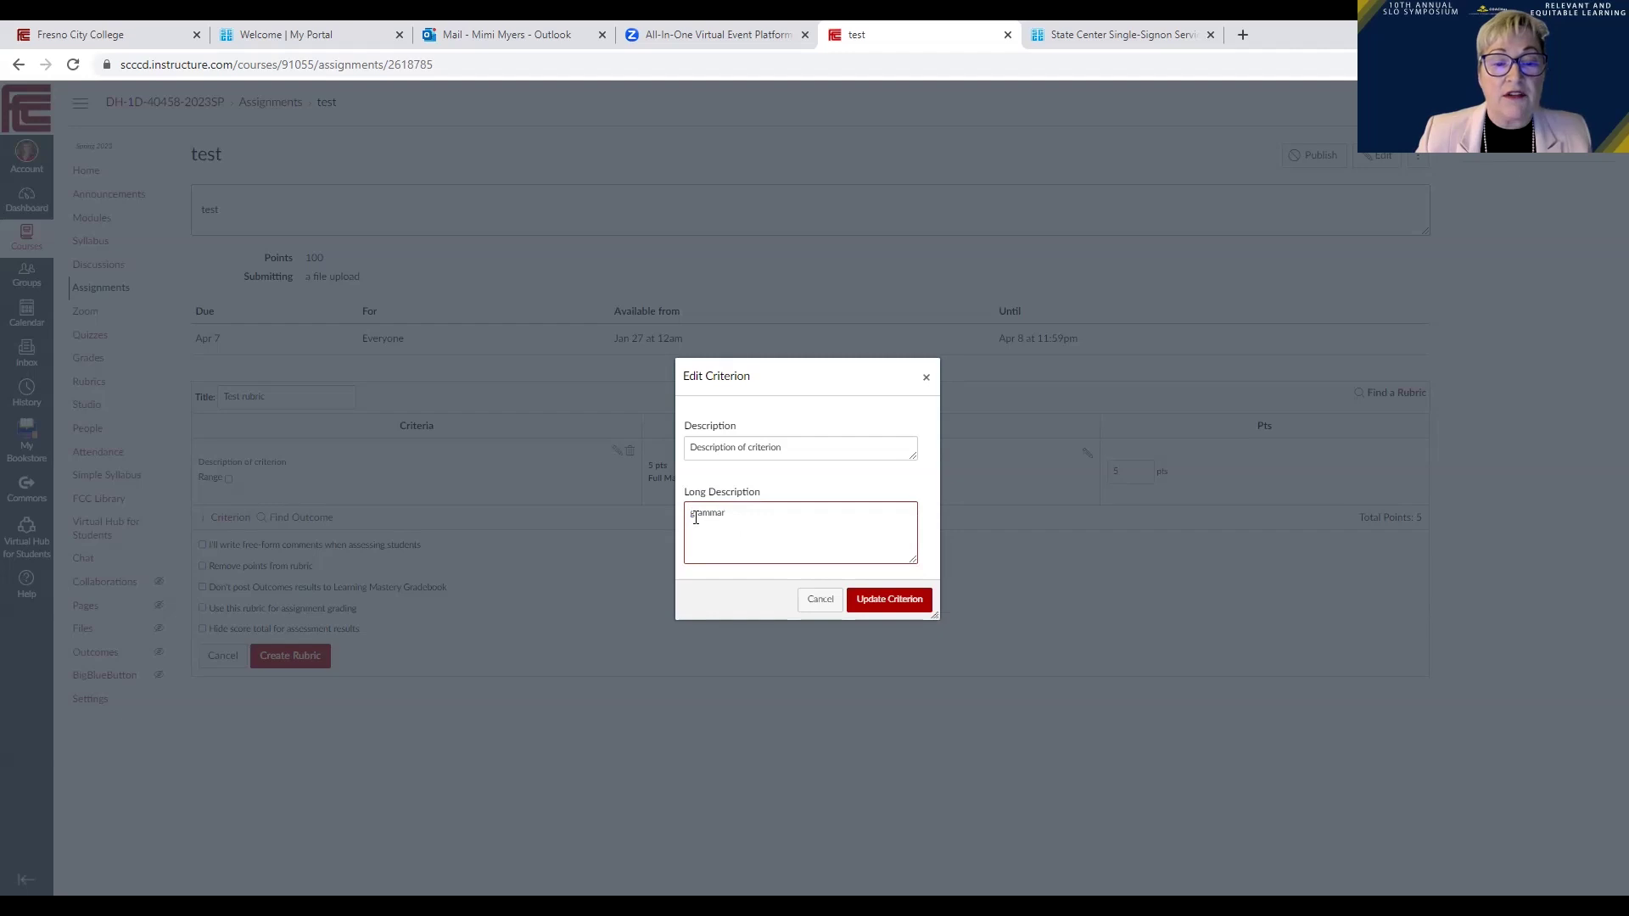
click(887, 604)
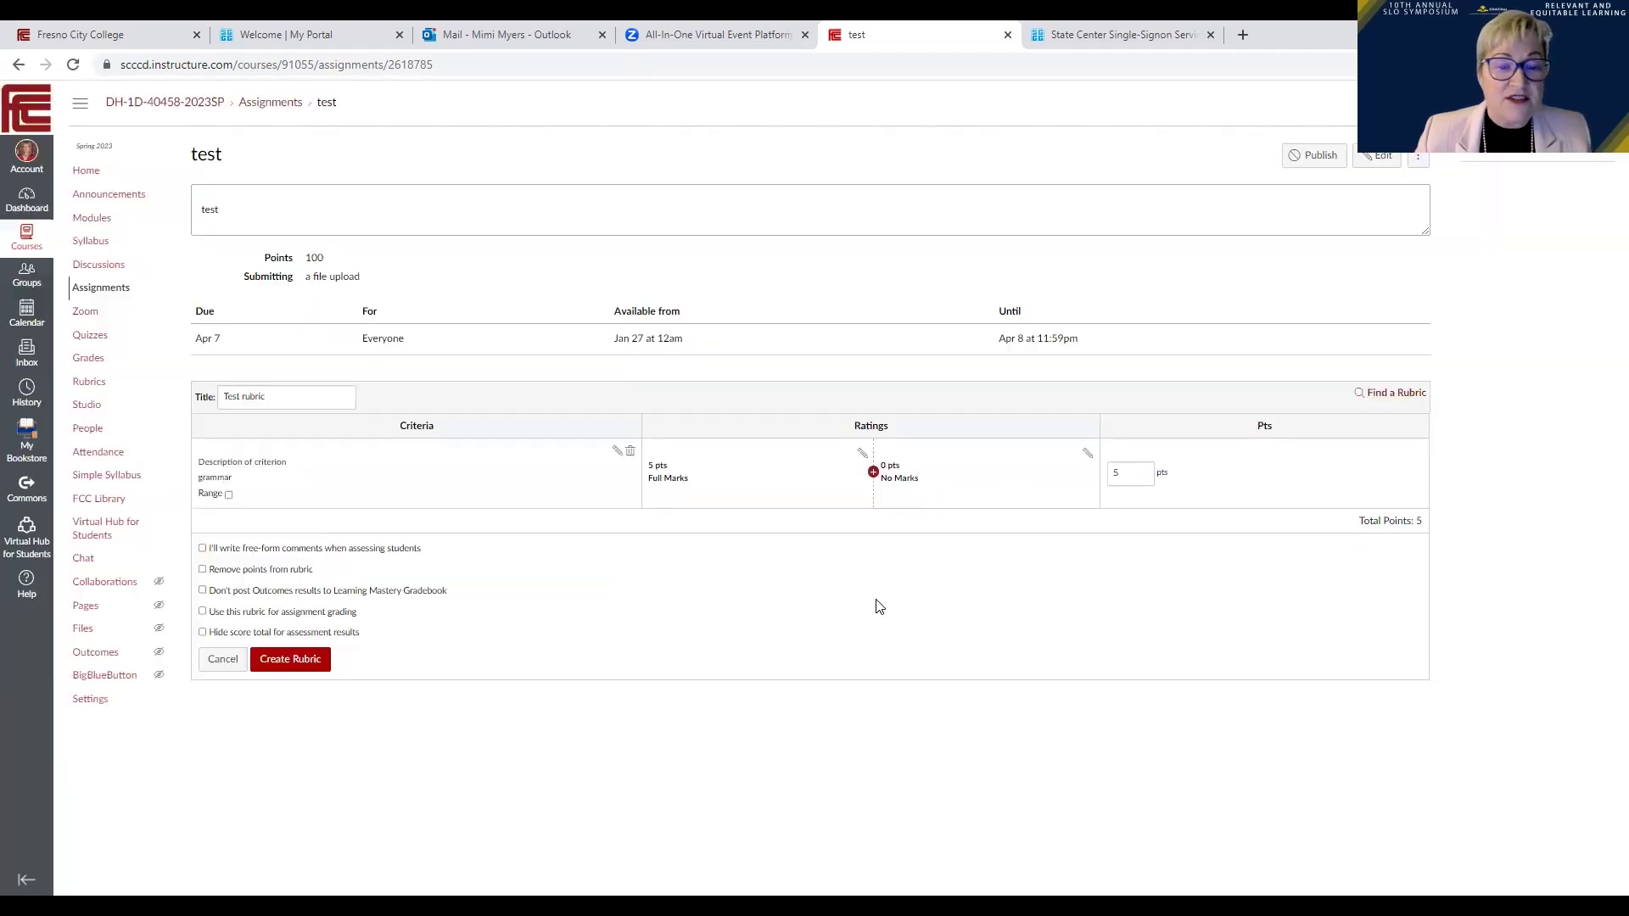
click(616, 451)
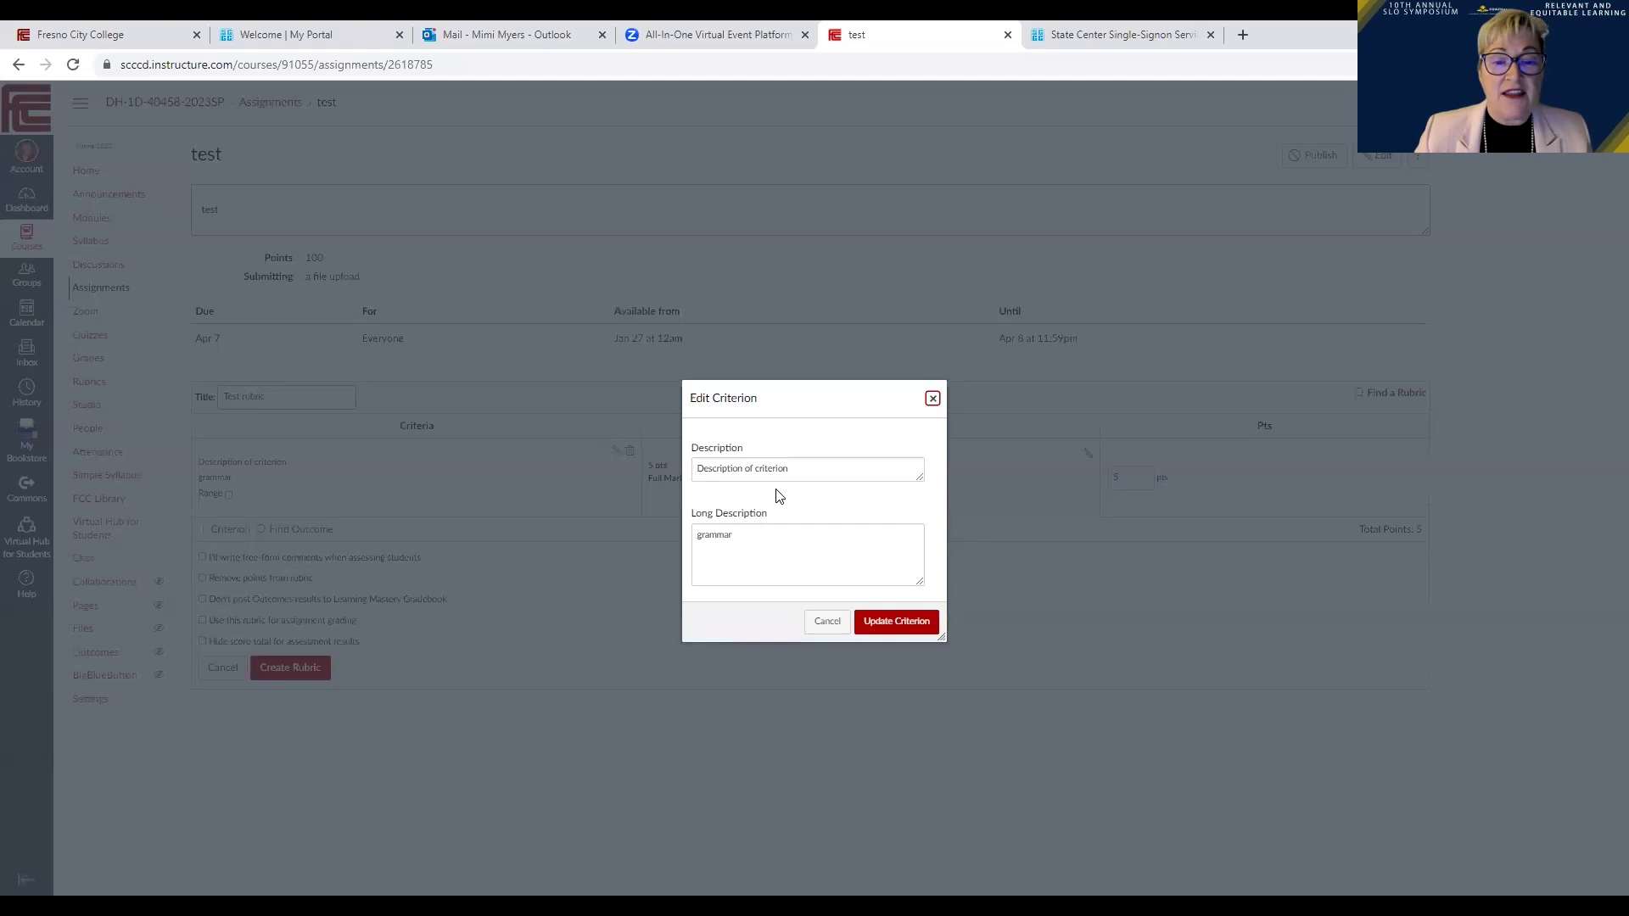
drag(807, 466, 681, 468)
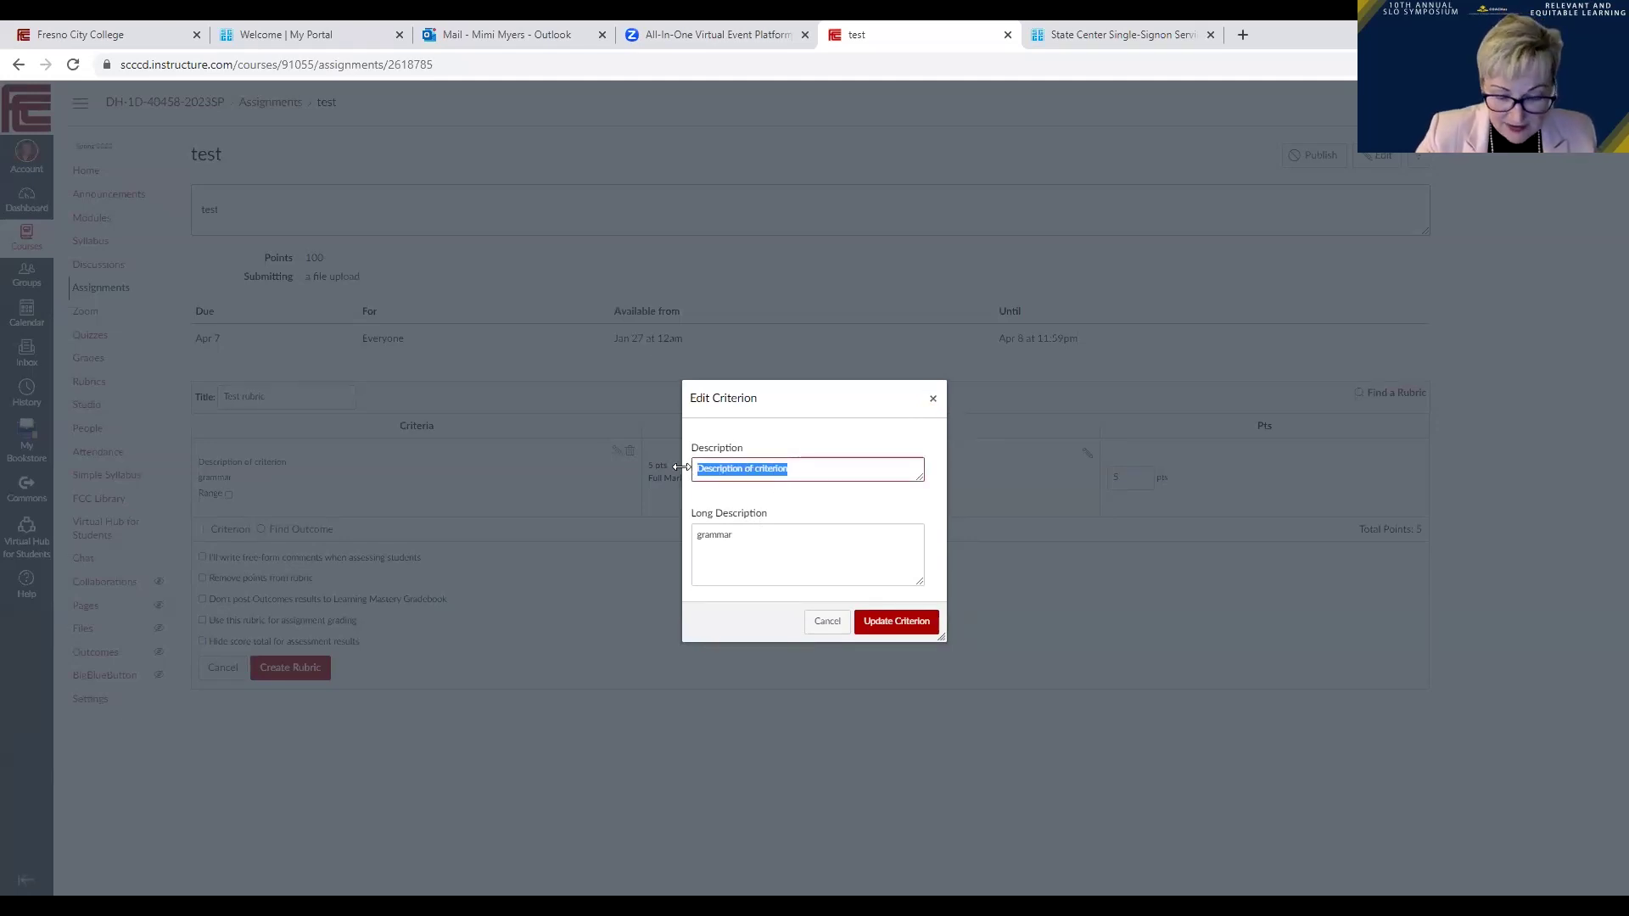
text(distinguished)
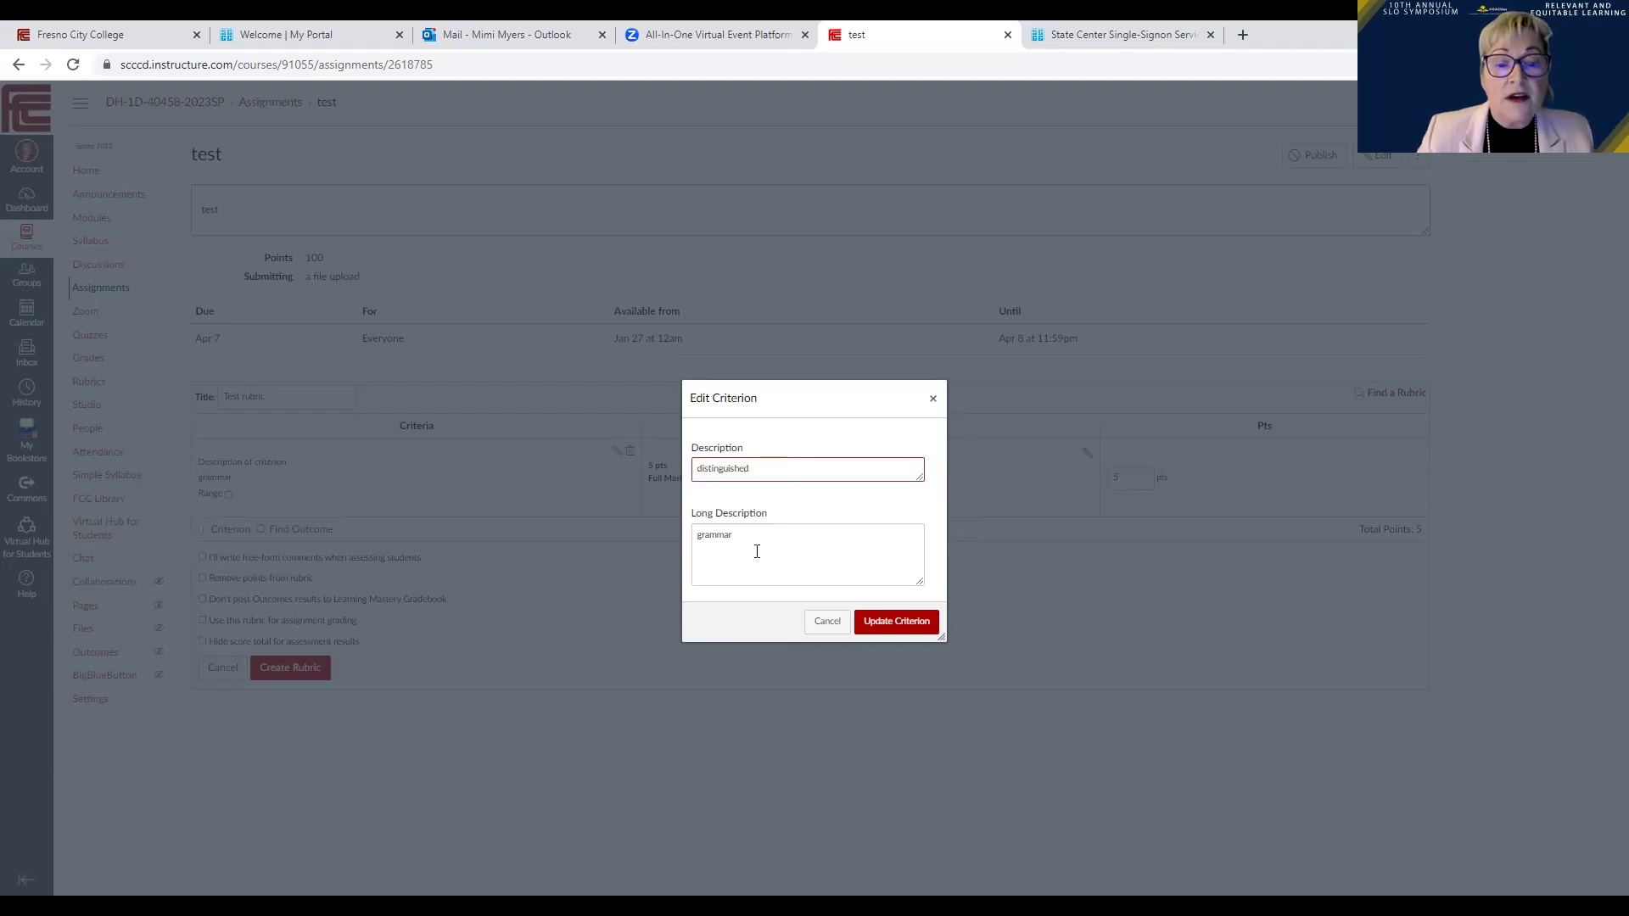
click(756, 552)
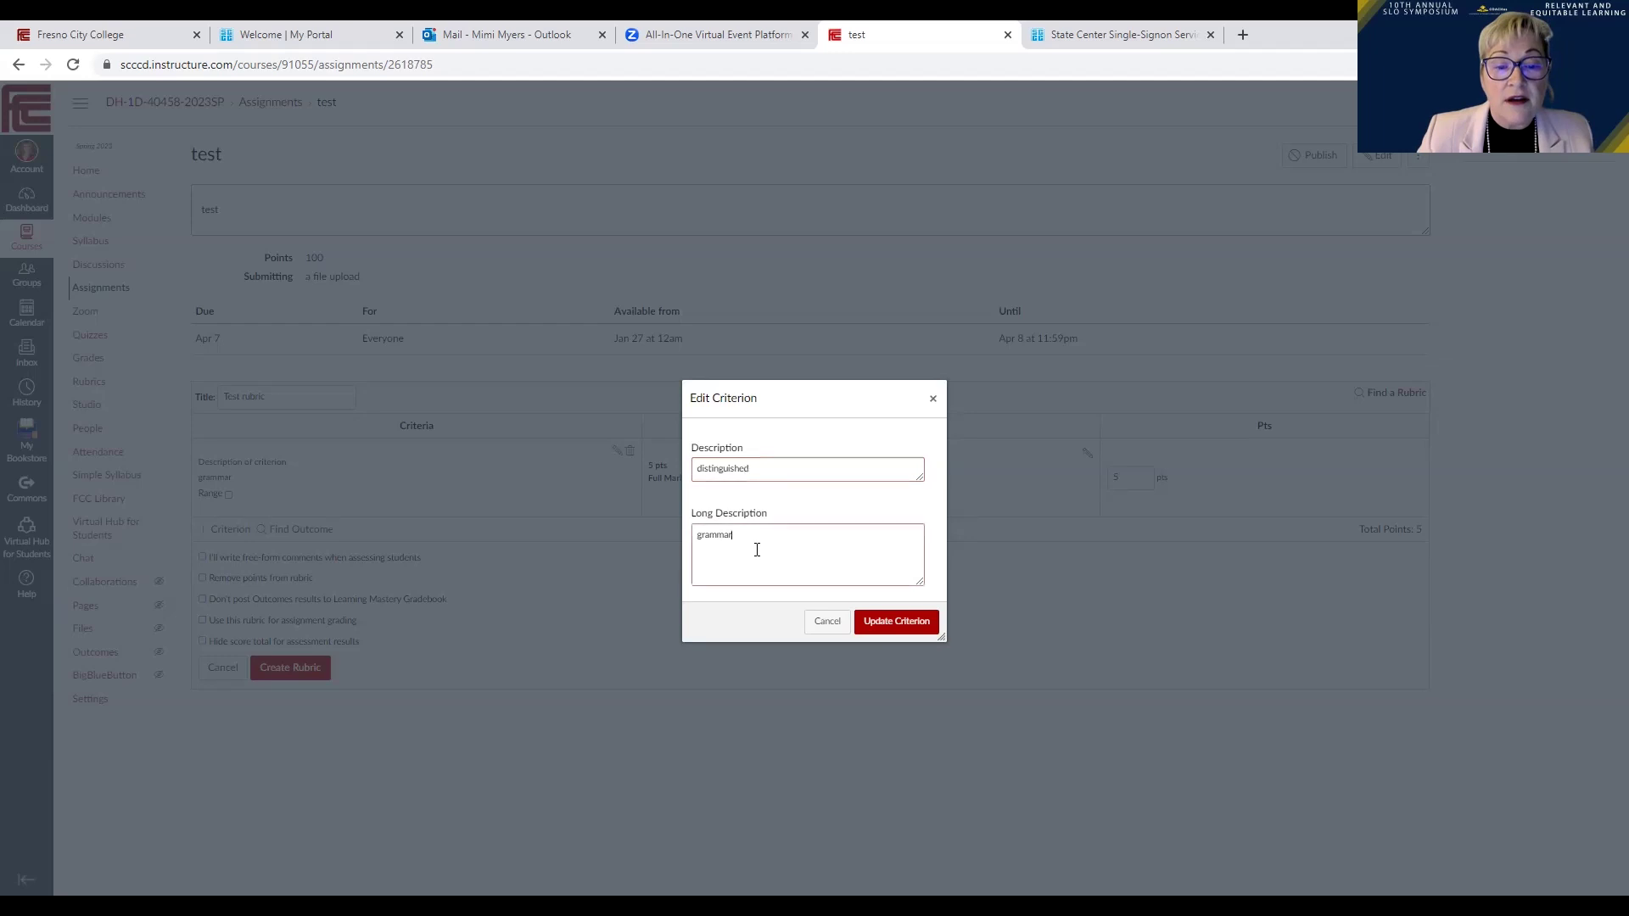
click(882, 621)
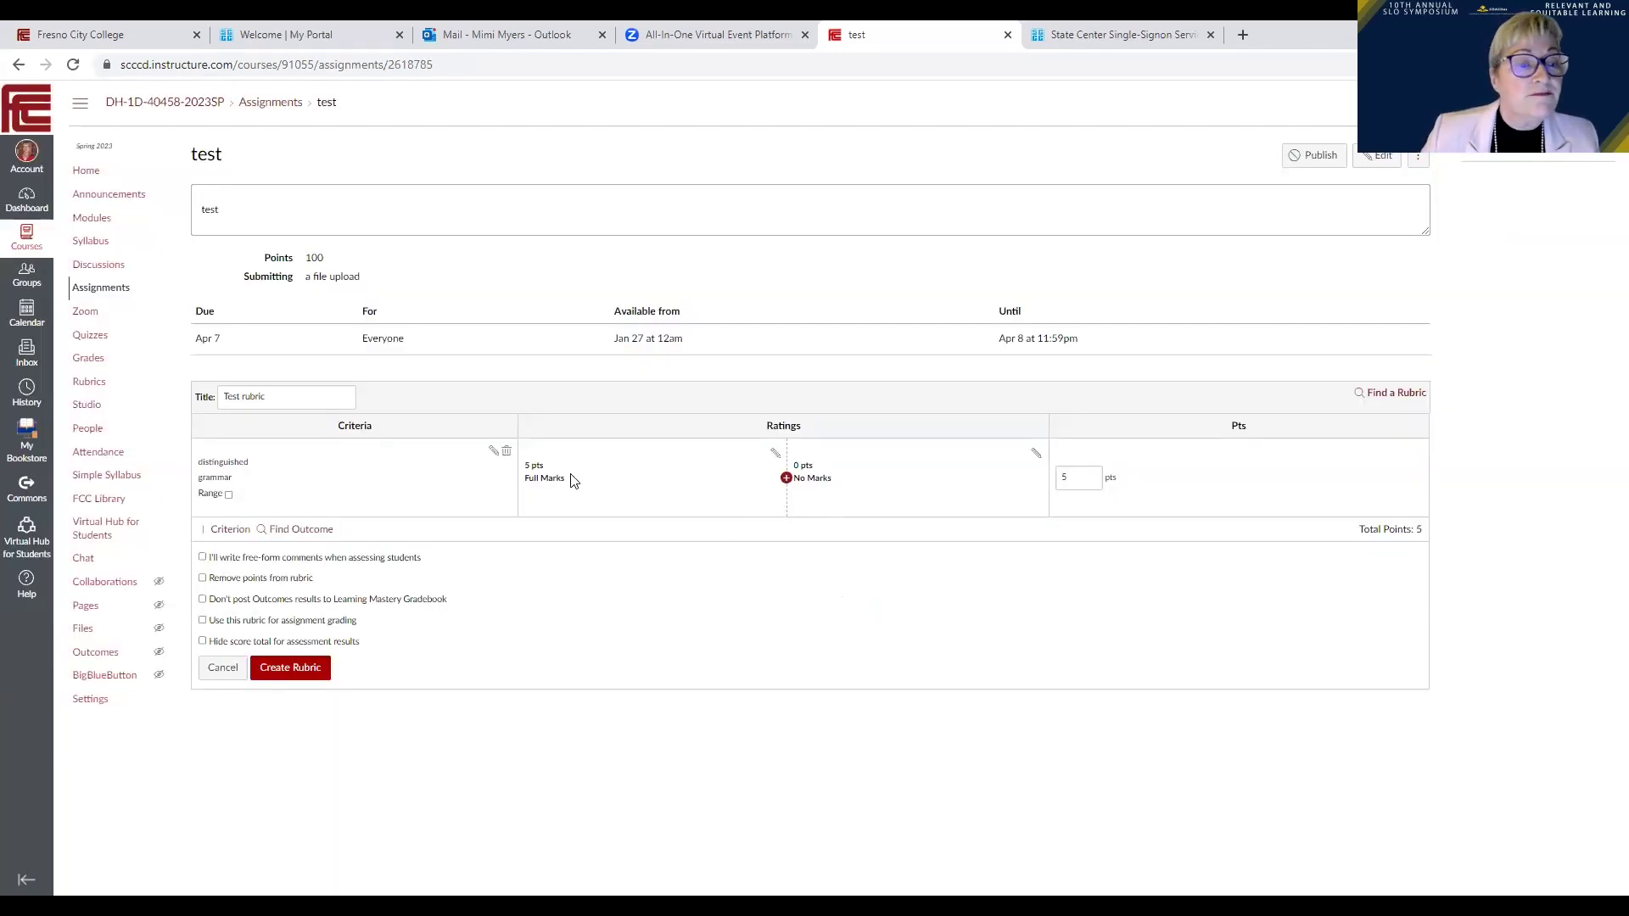
Step: Replace the criterion's short description 'distinguished' with 'Grammar'
click(494, 450)
drag(764, 470, 667, 474)
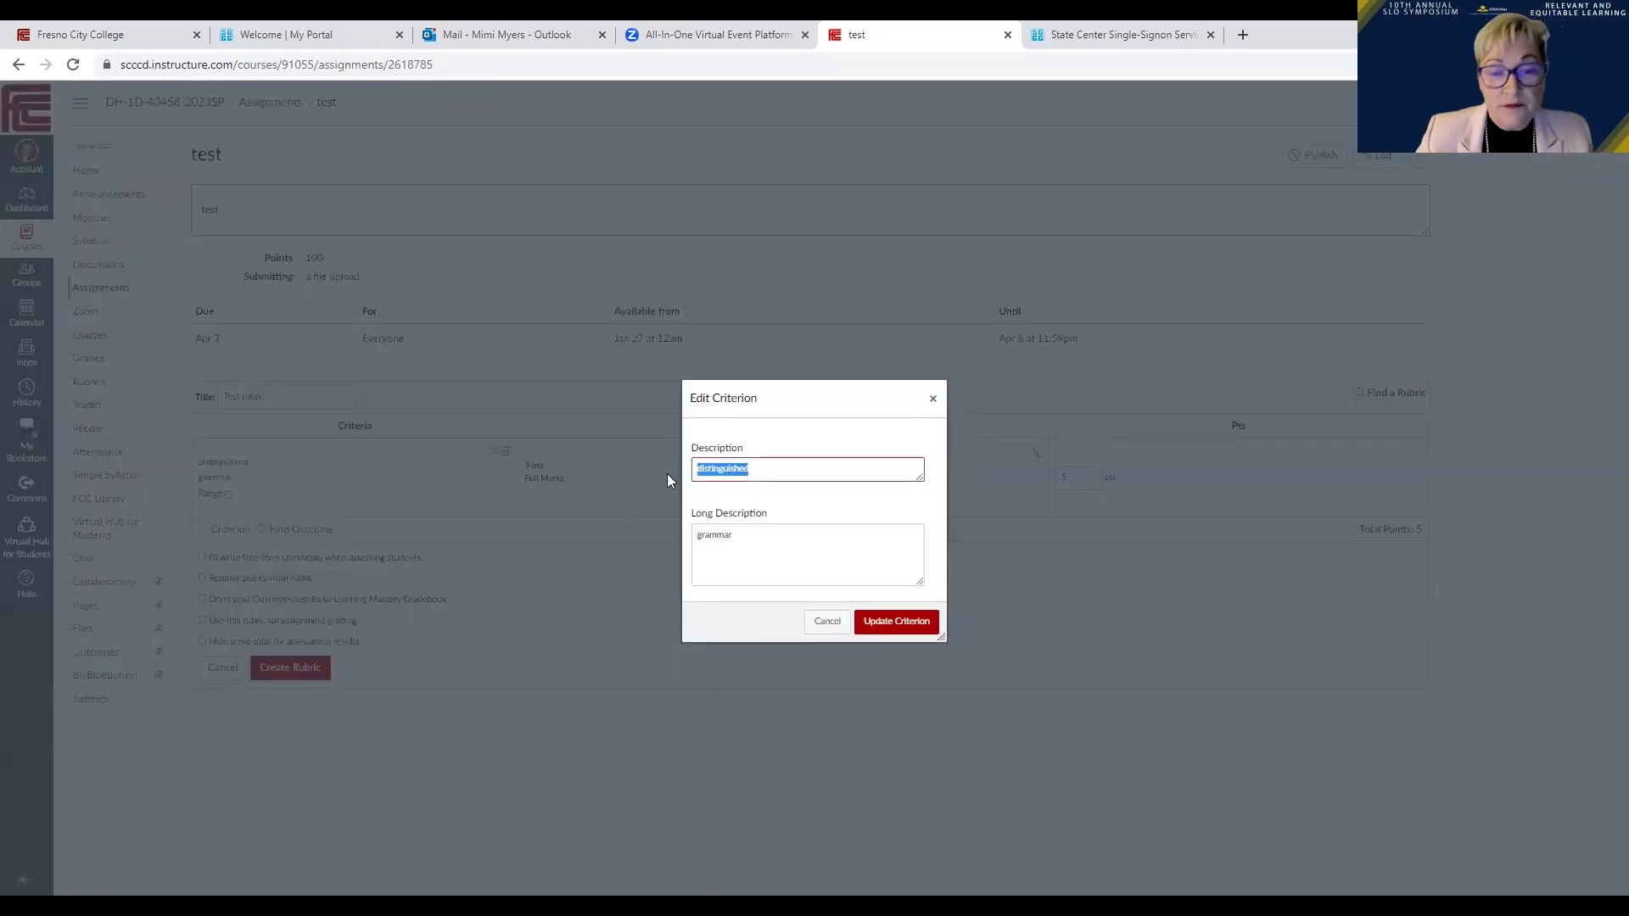
key(BackSpace)
click(883, 628)
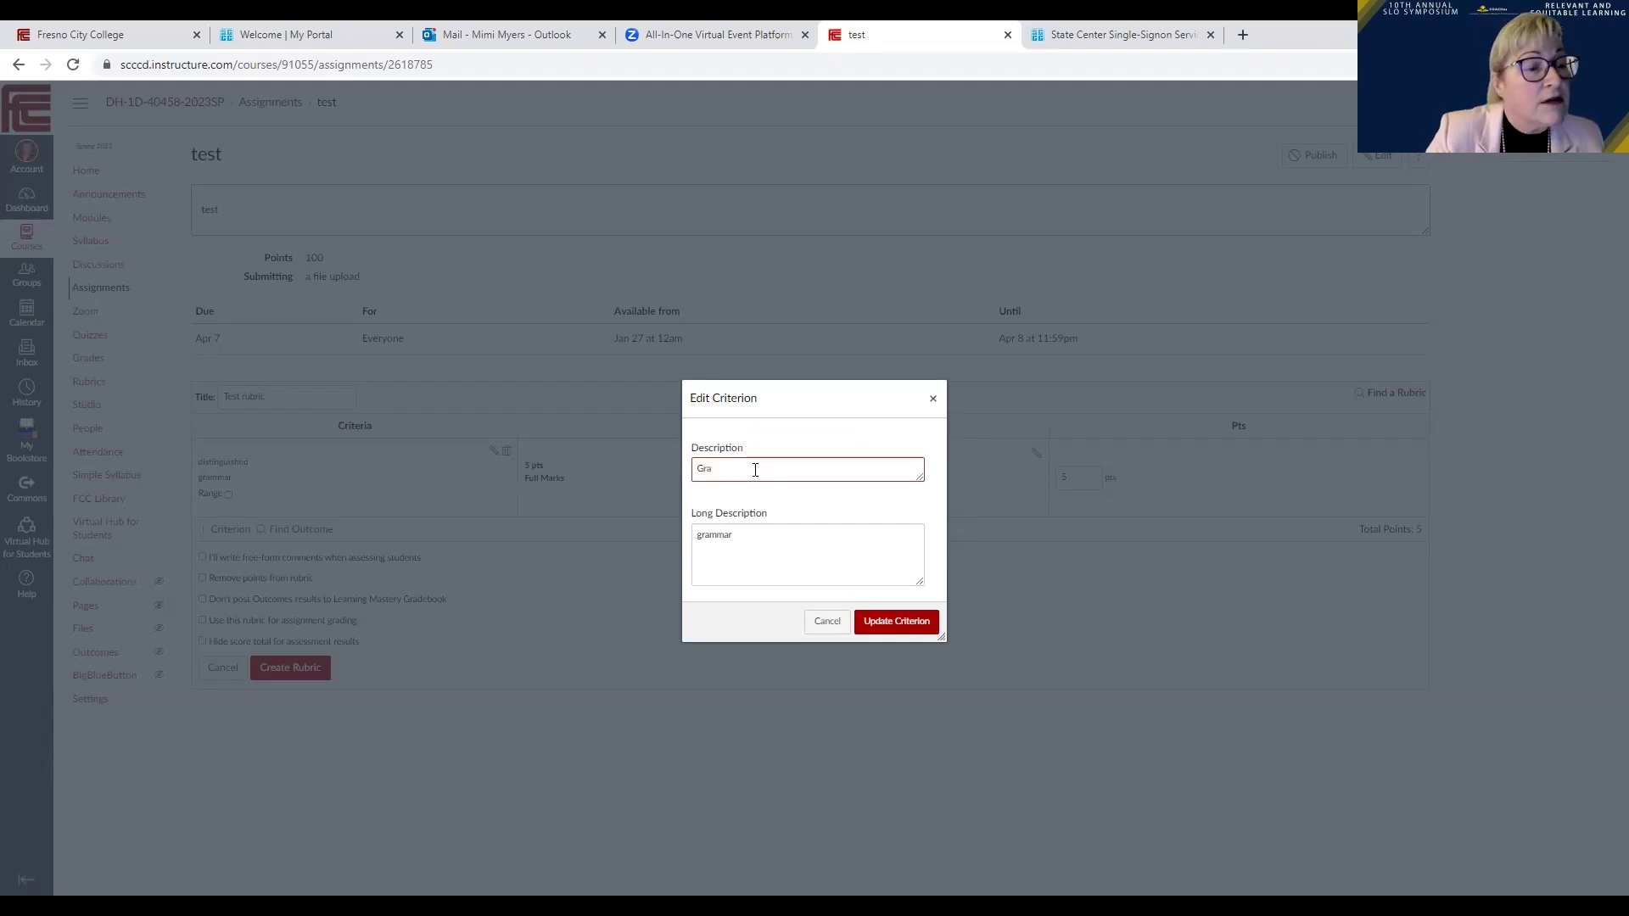
click(886, 629)
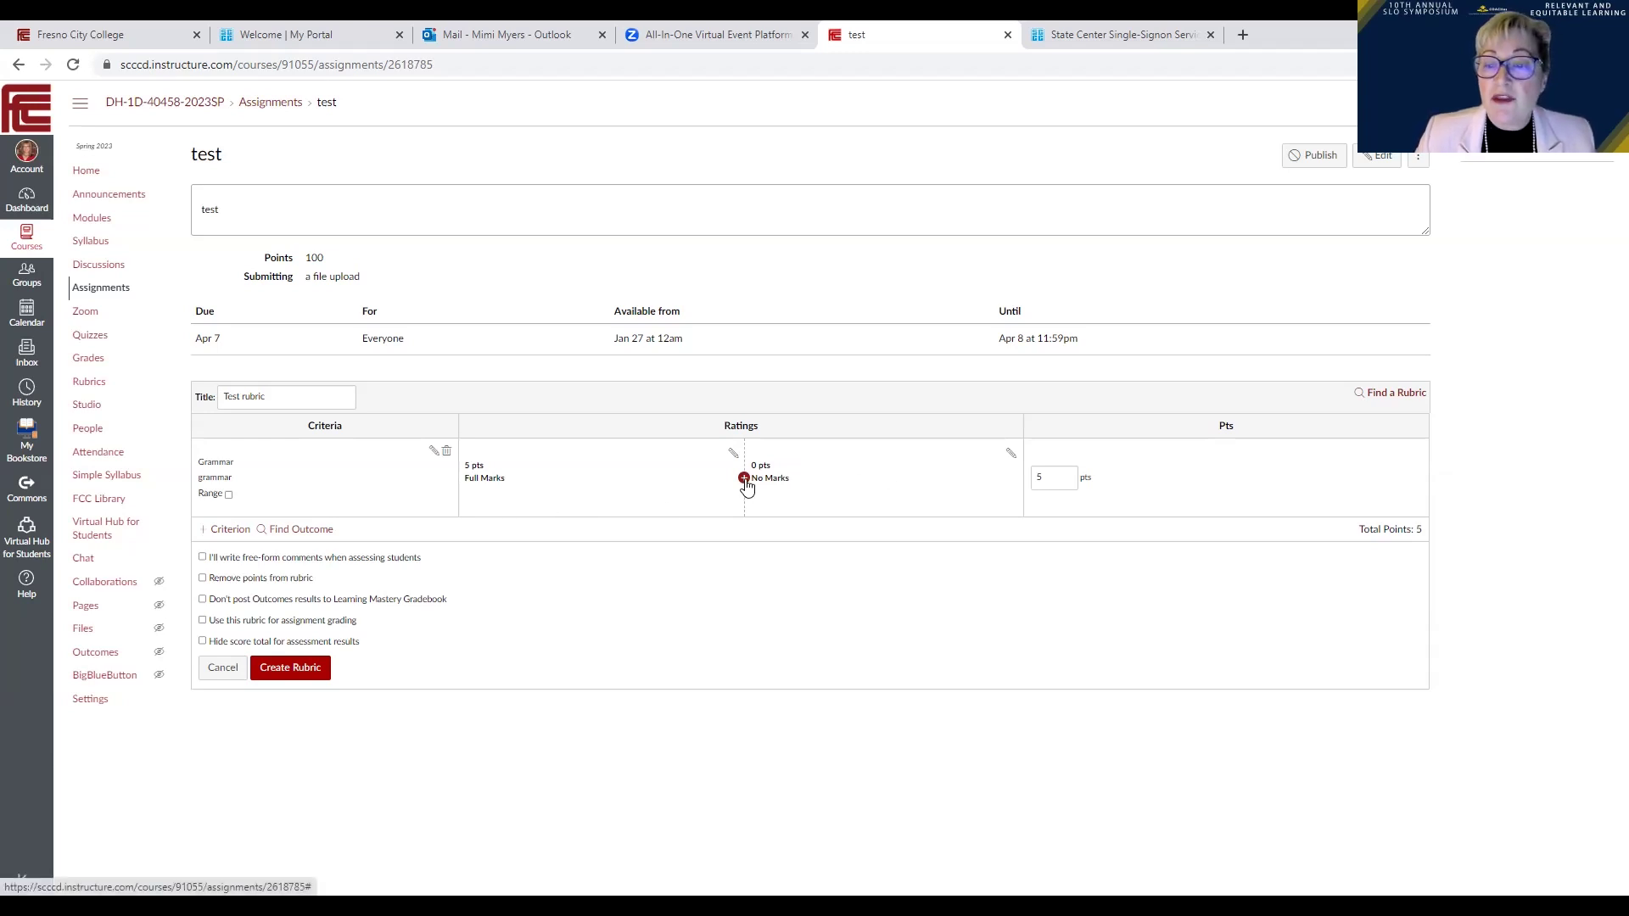
Step: Change the Grammar criterion's points from 5 to 50
click(1052, 480)
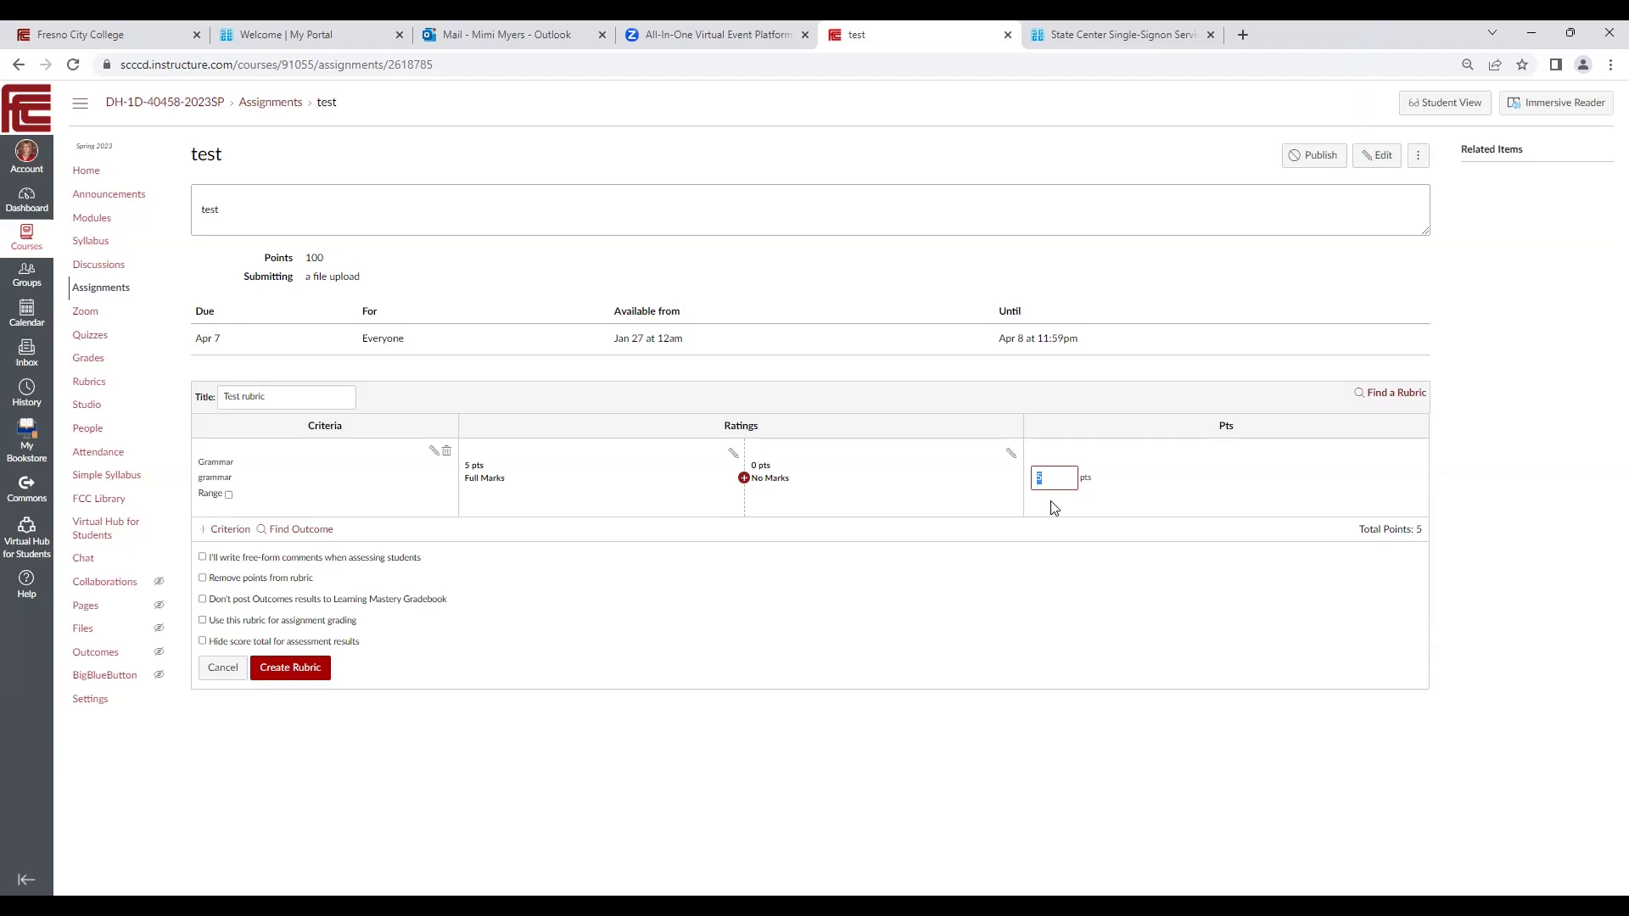
text(0)
click(1040, 492)
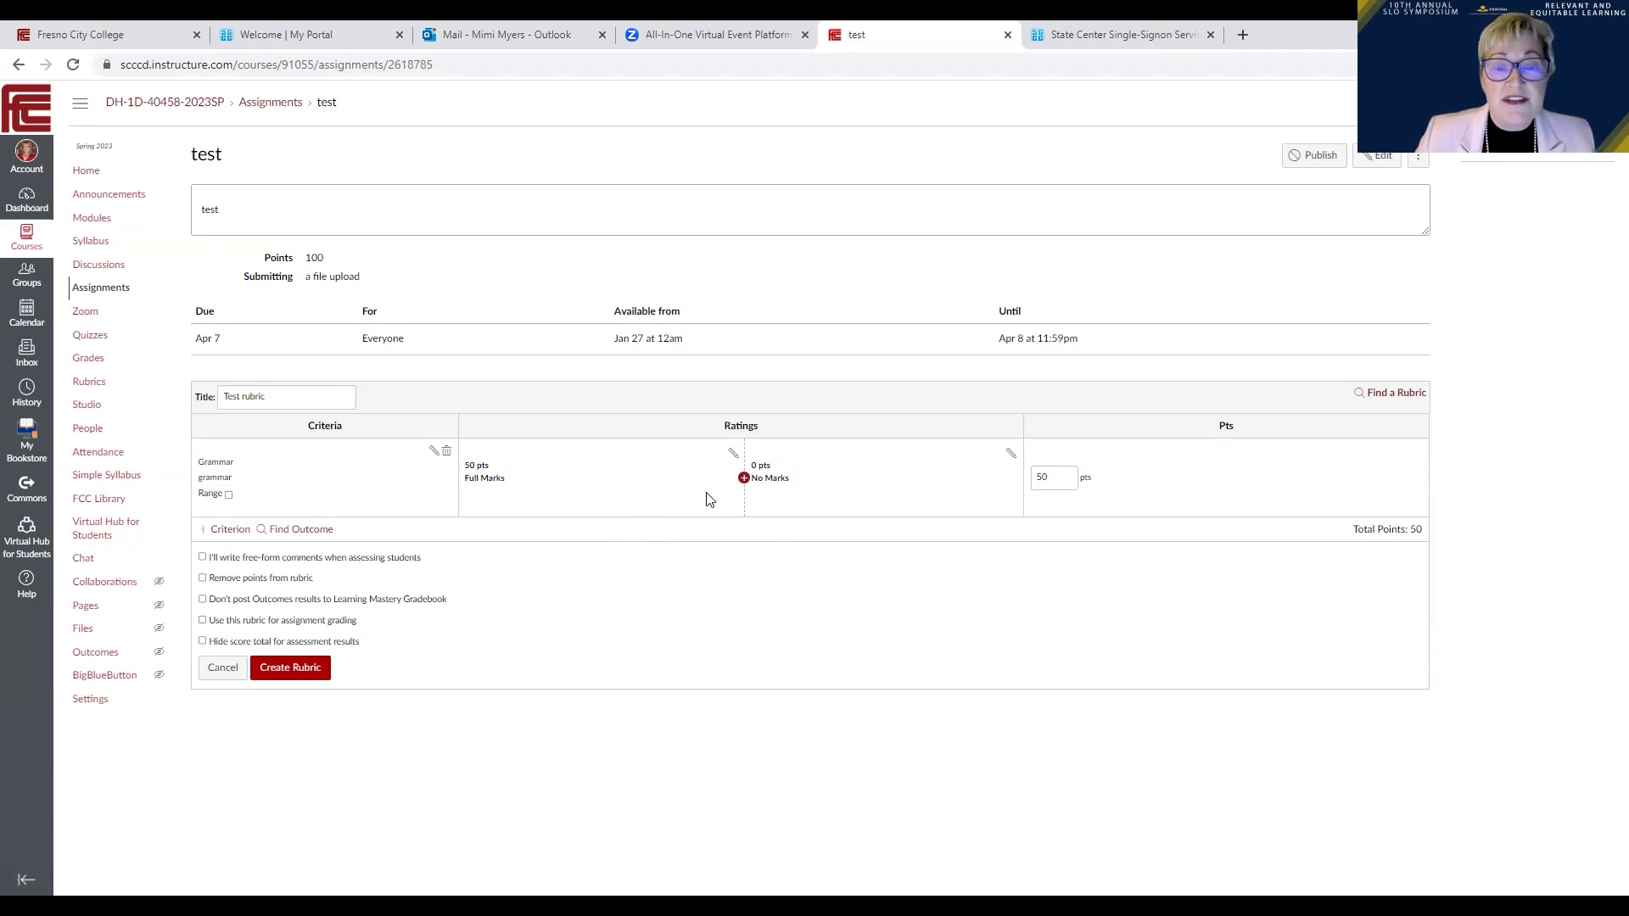
Step: Rename the Full Marks rating to Distinguished and give it a placeholder description
click(733, 456)
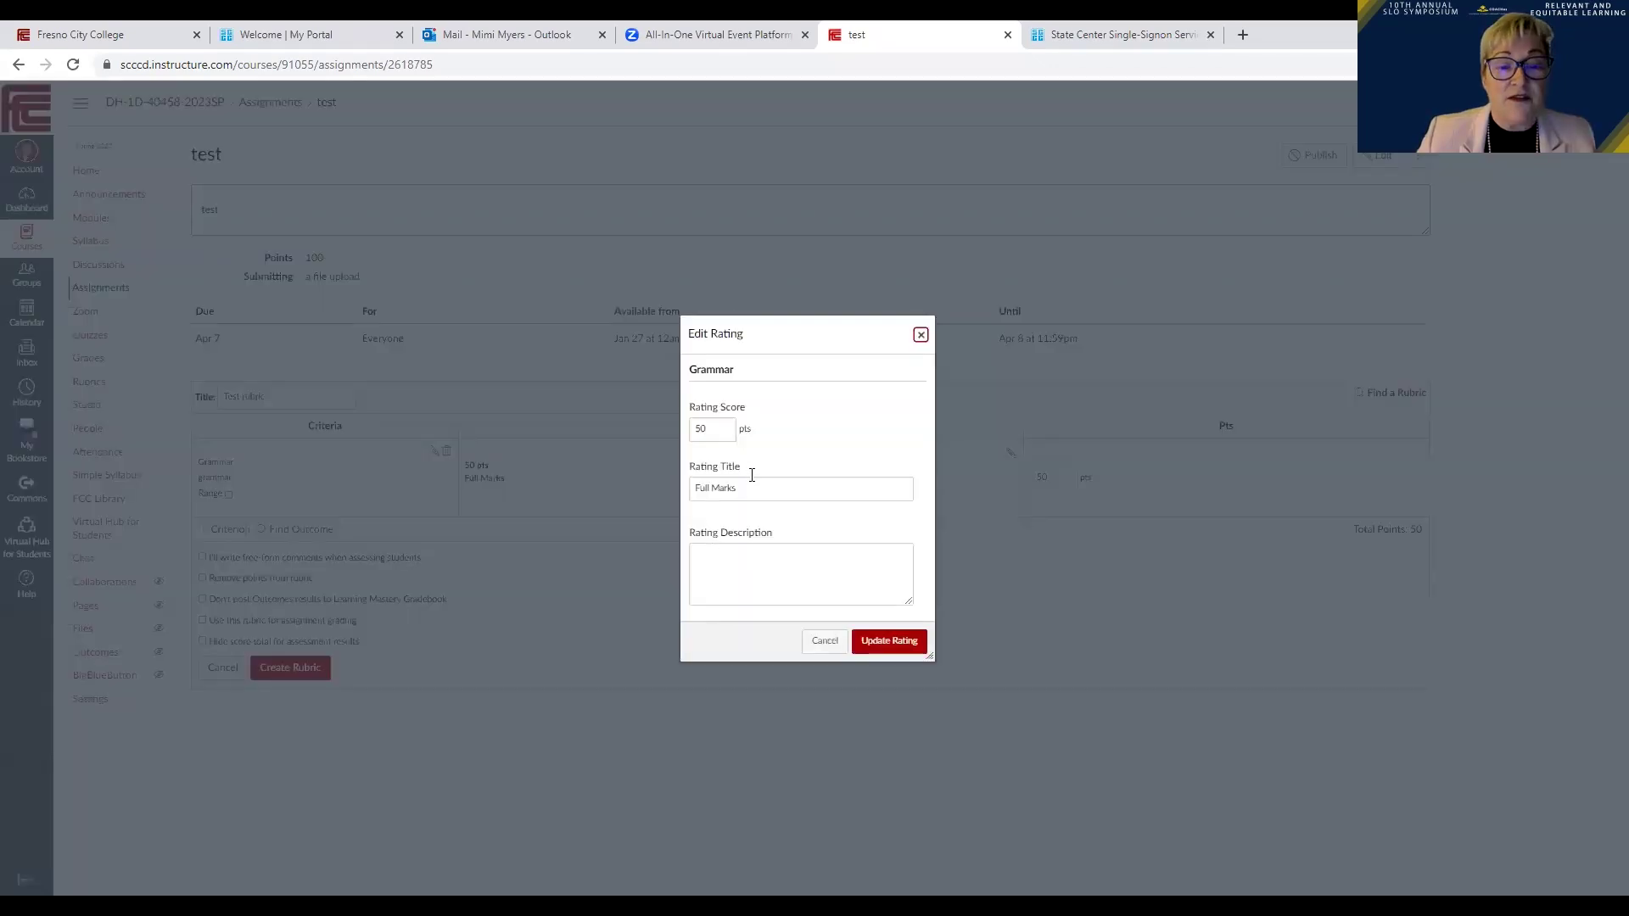
drag(741, 490, 687, 492)
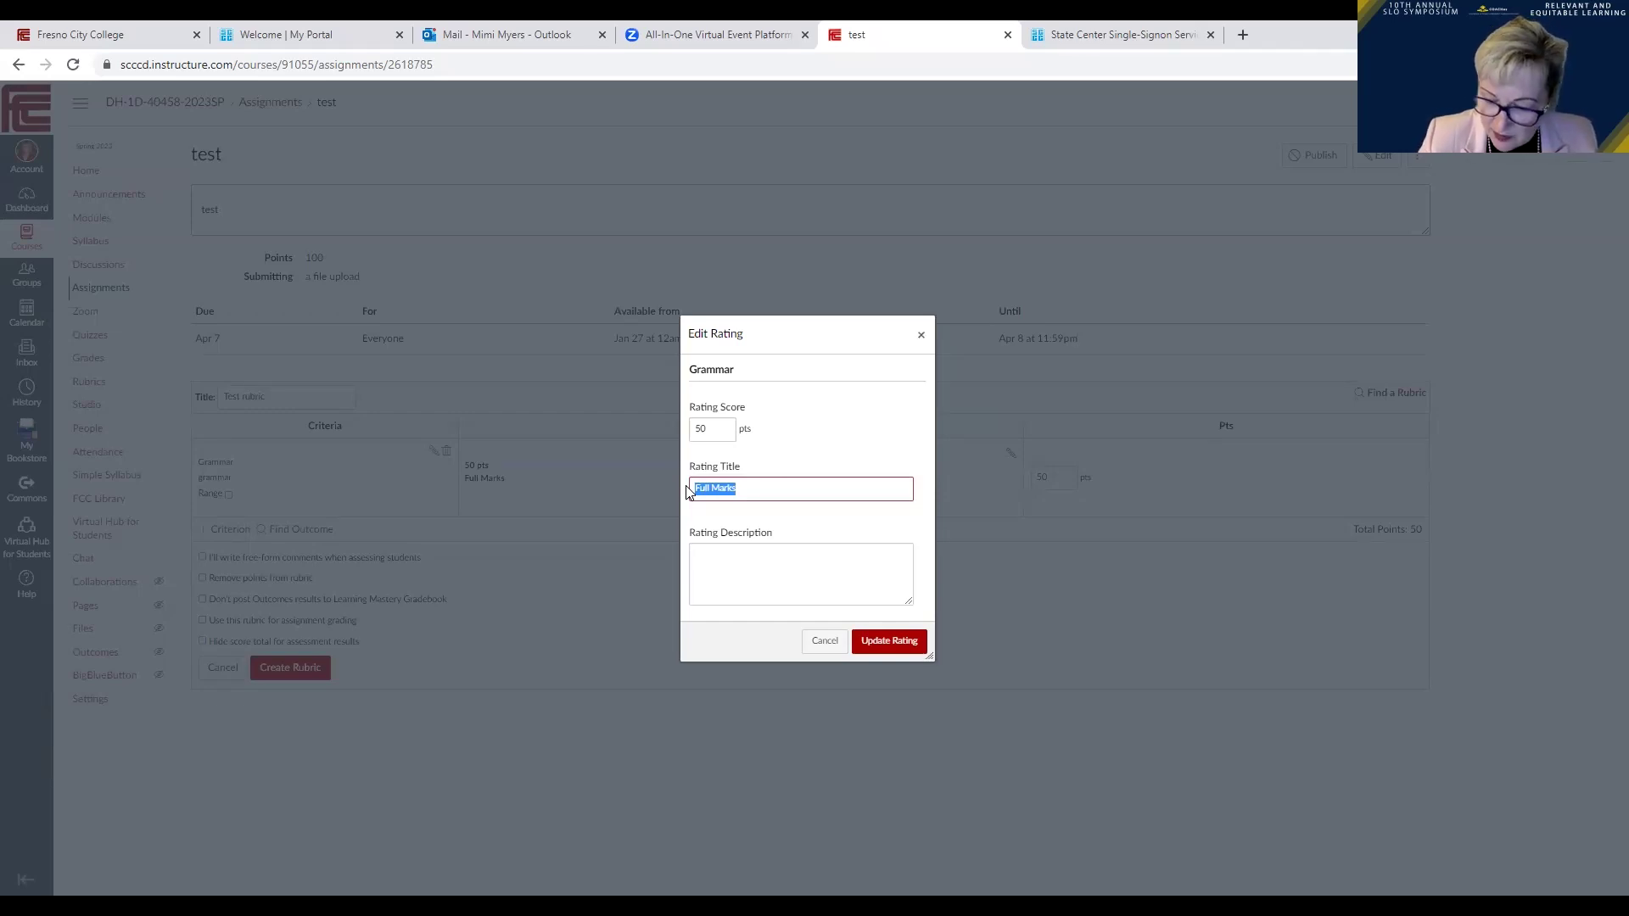
text(Distinguished)
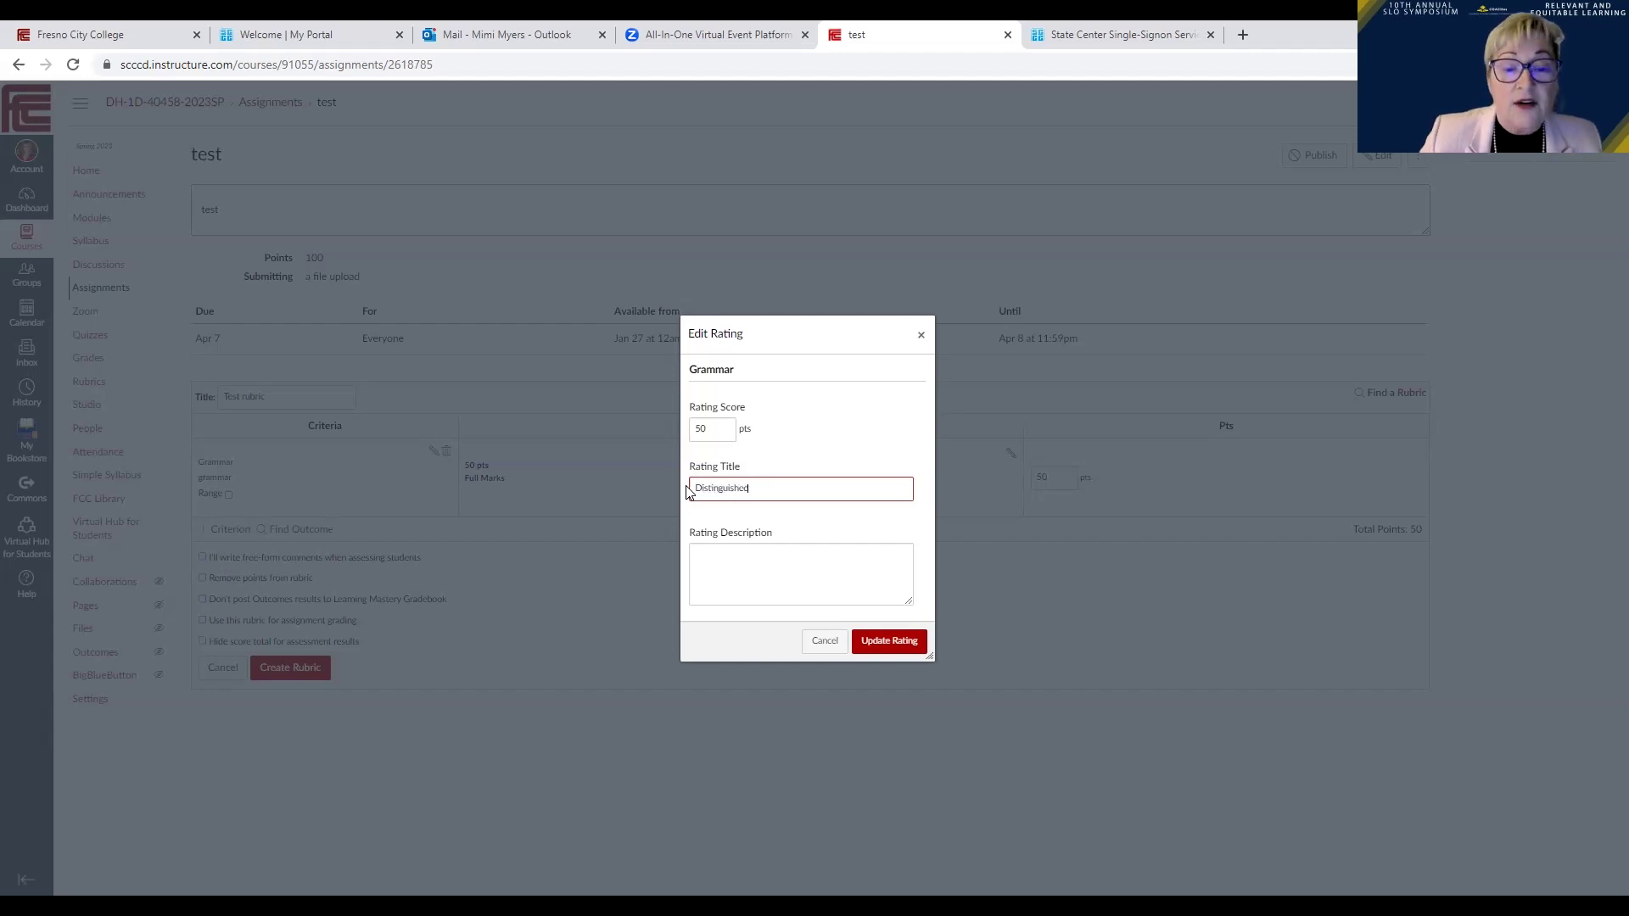
click(904, 650)
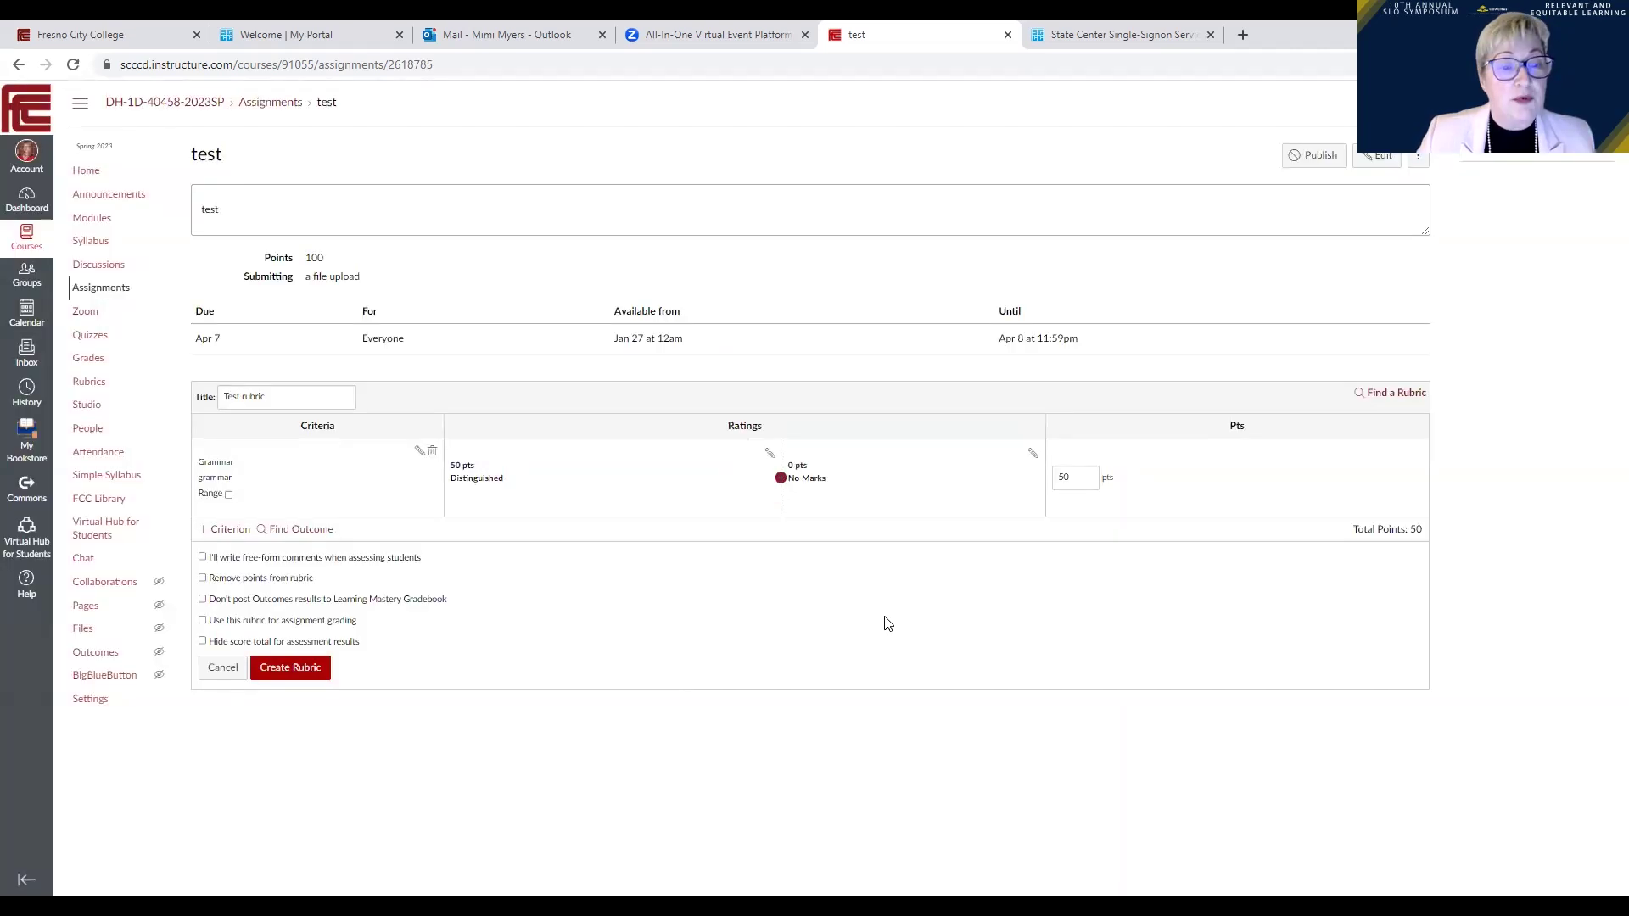
click(768, 455)
click(743, 582)
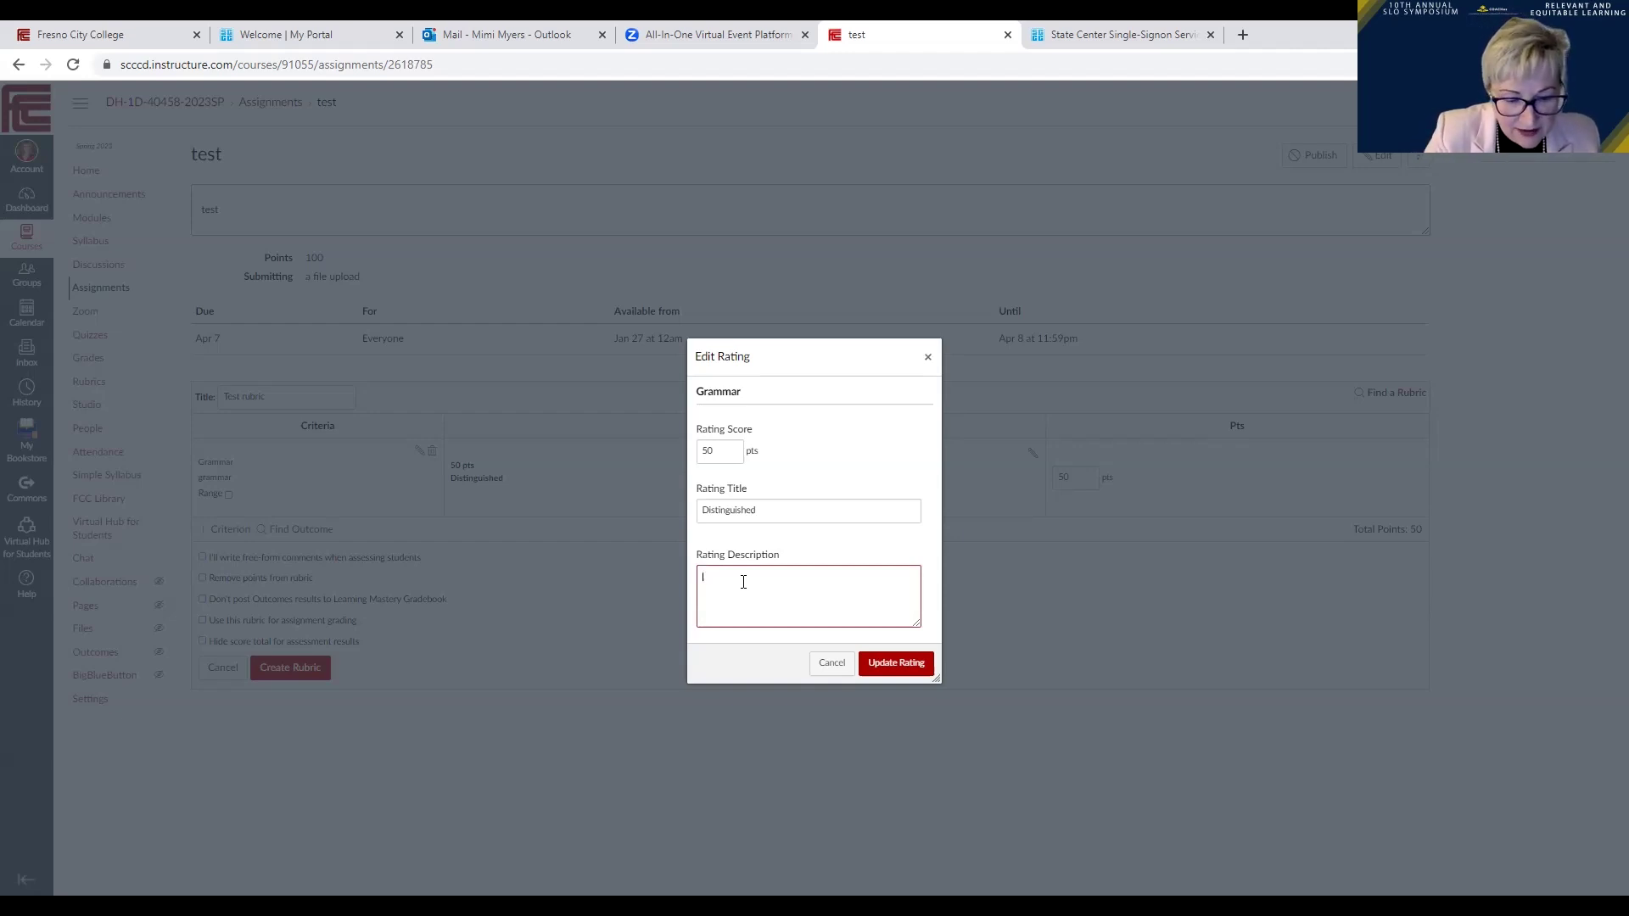
text(lksjglkjsfg)
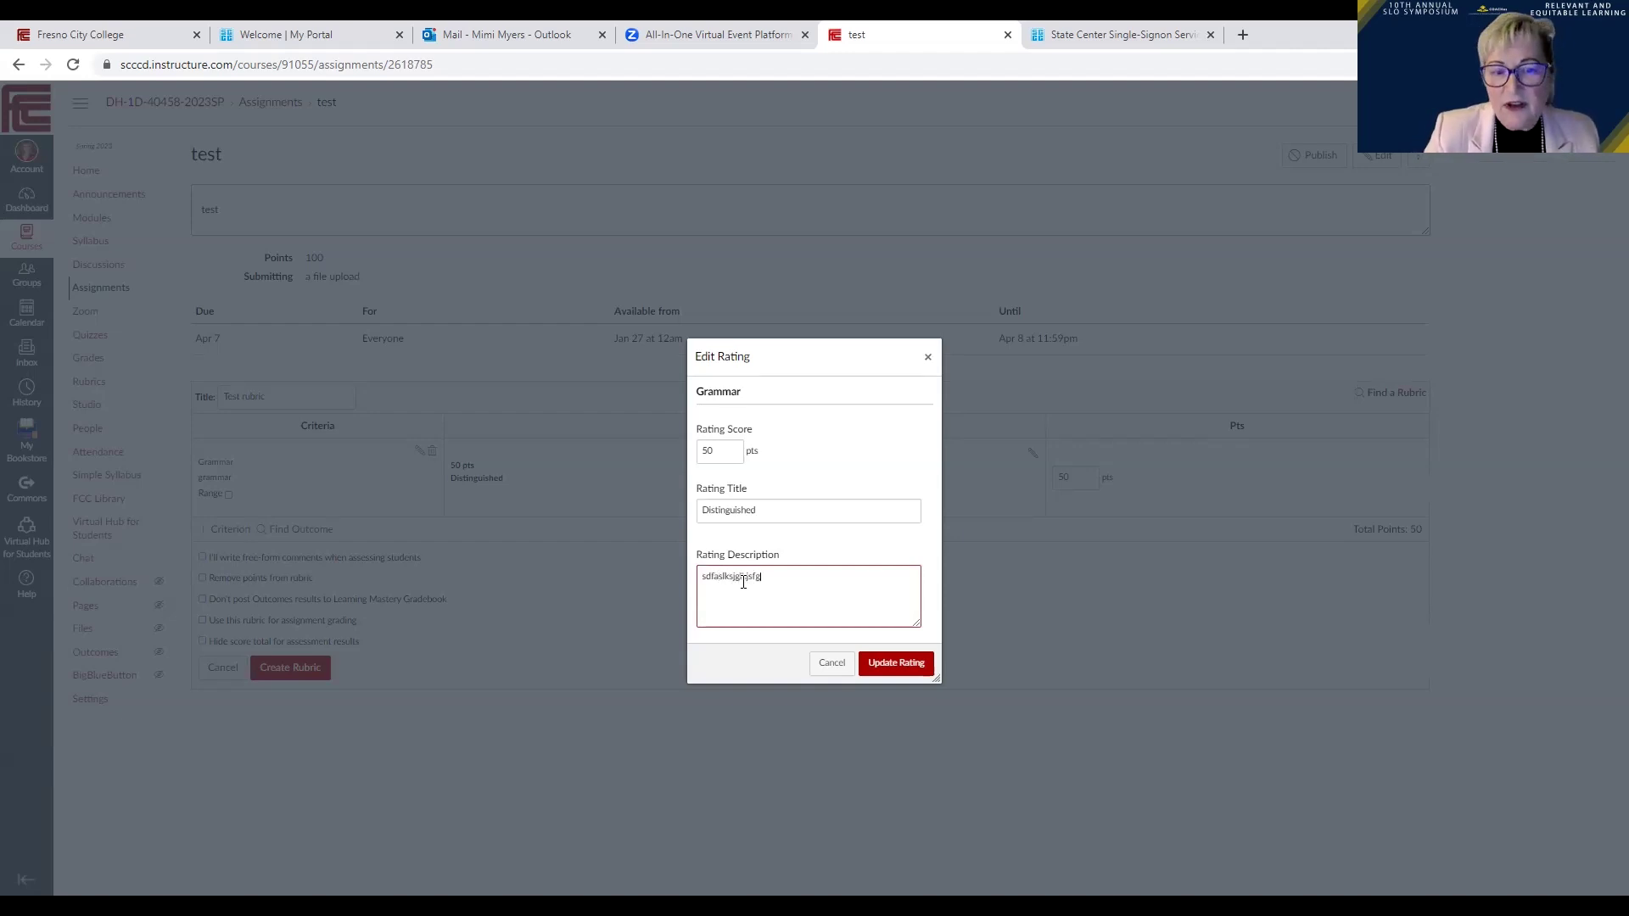
click(883, 666)
Step: Enable score ranges and set the Distinguished rating's lower bound to 45
click(229, 494)
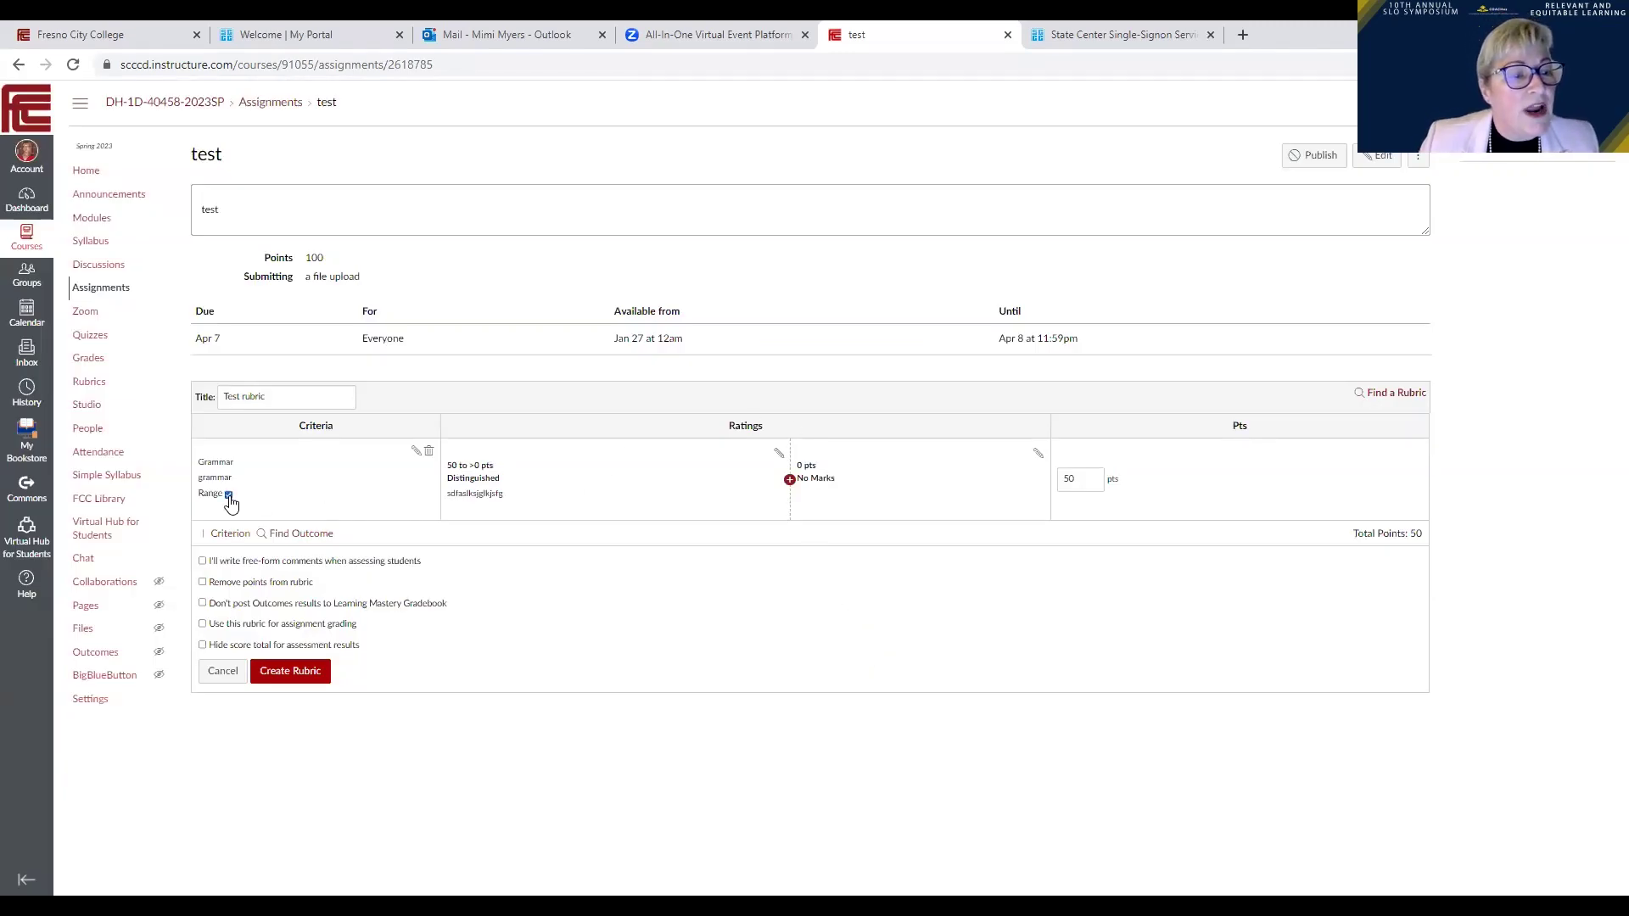
click(778, 454)
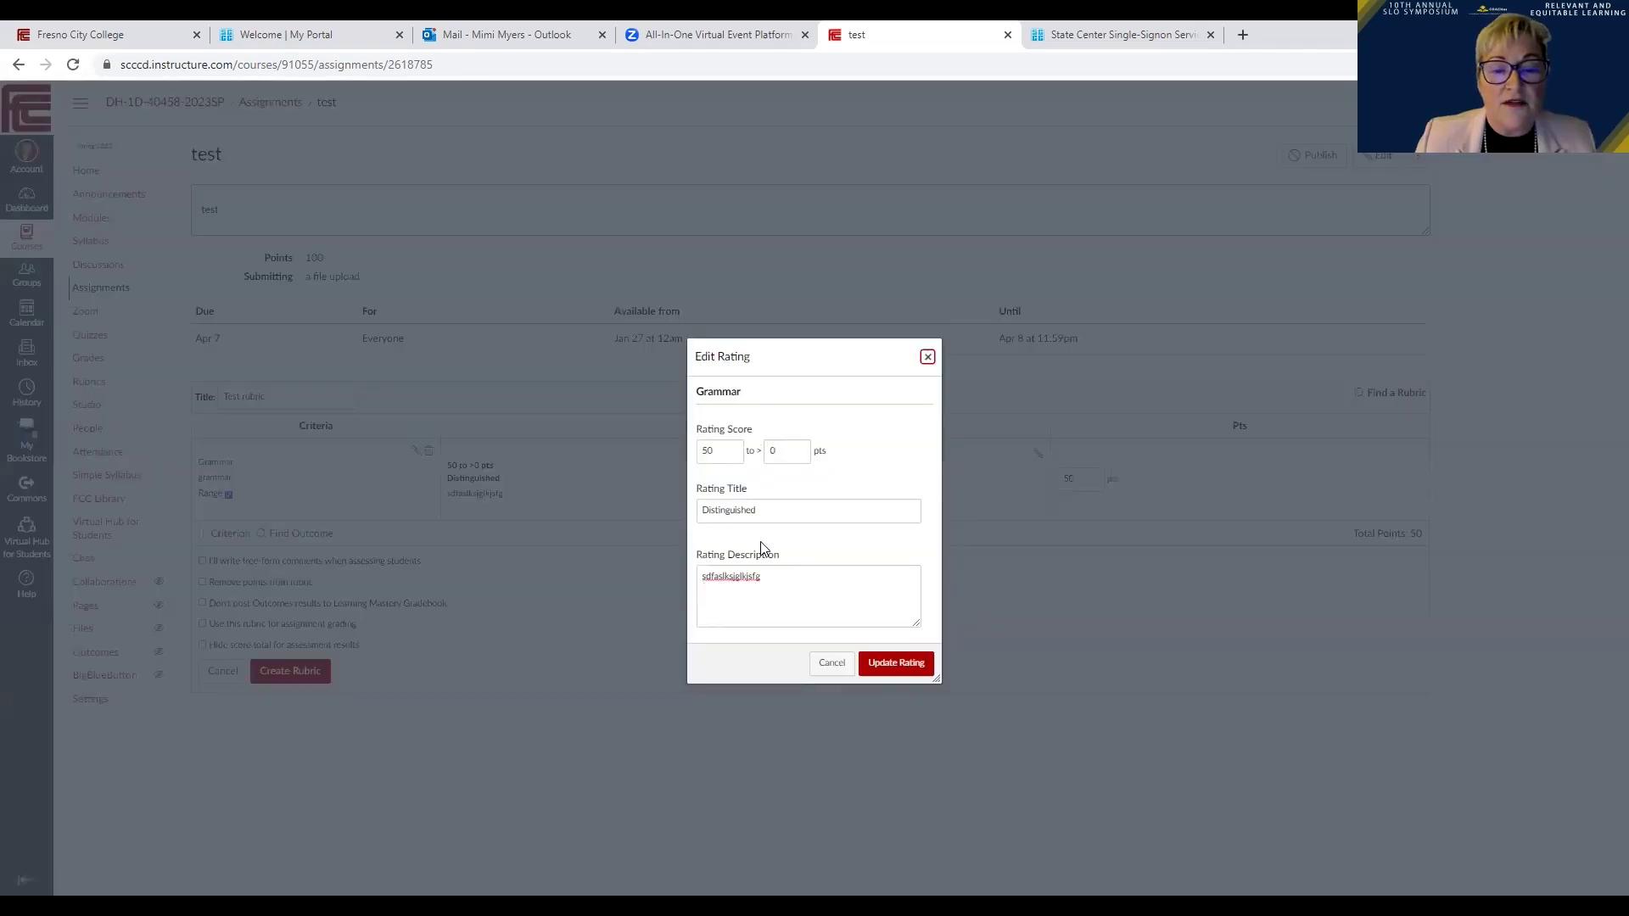
click(773, 450)
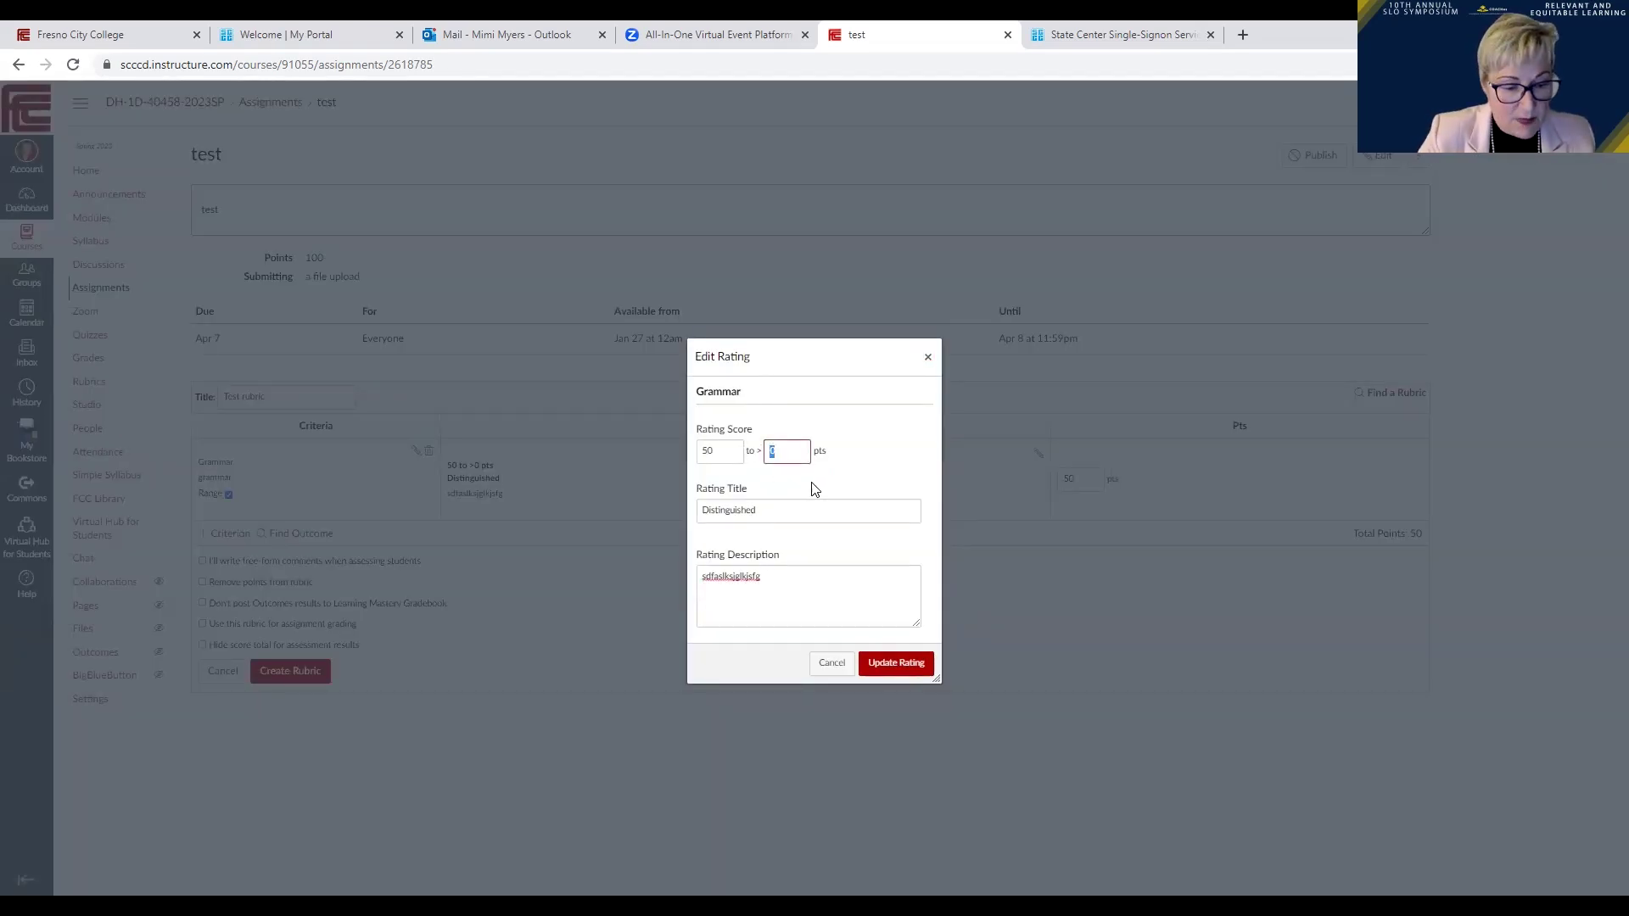
text(45)
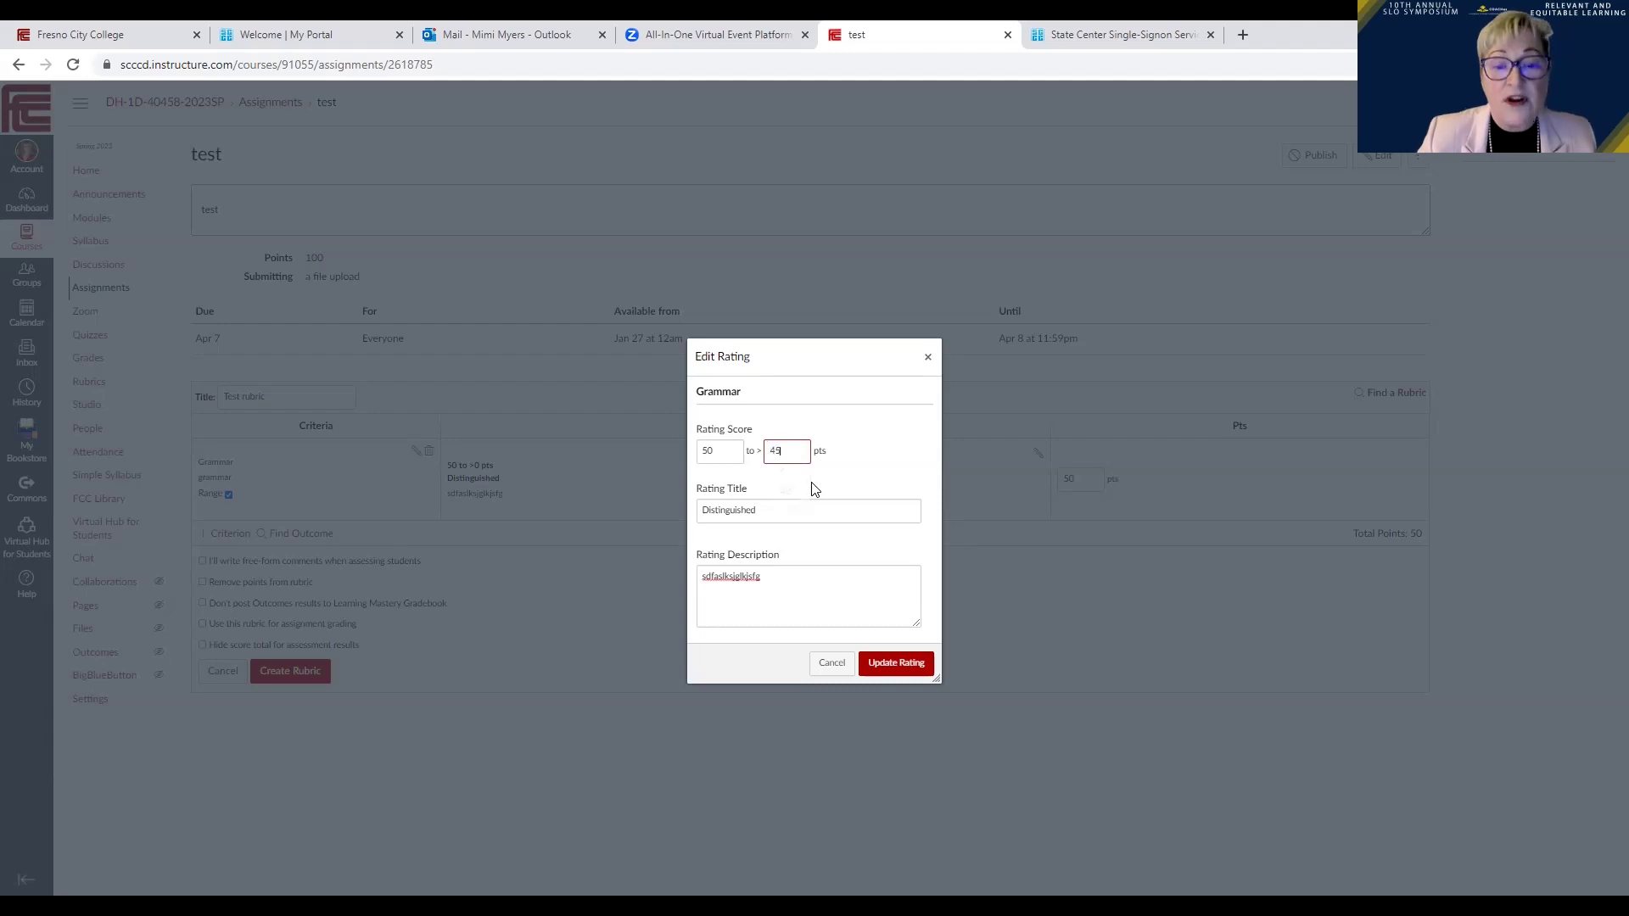
click(887, 662)
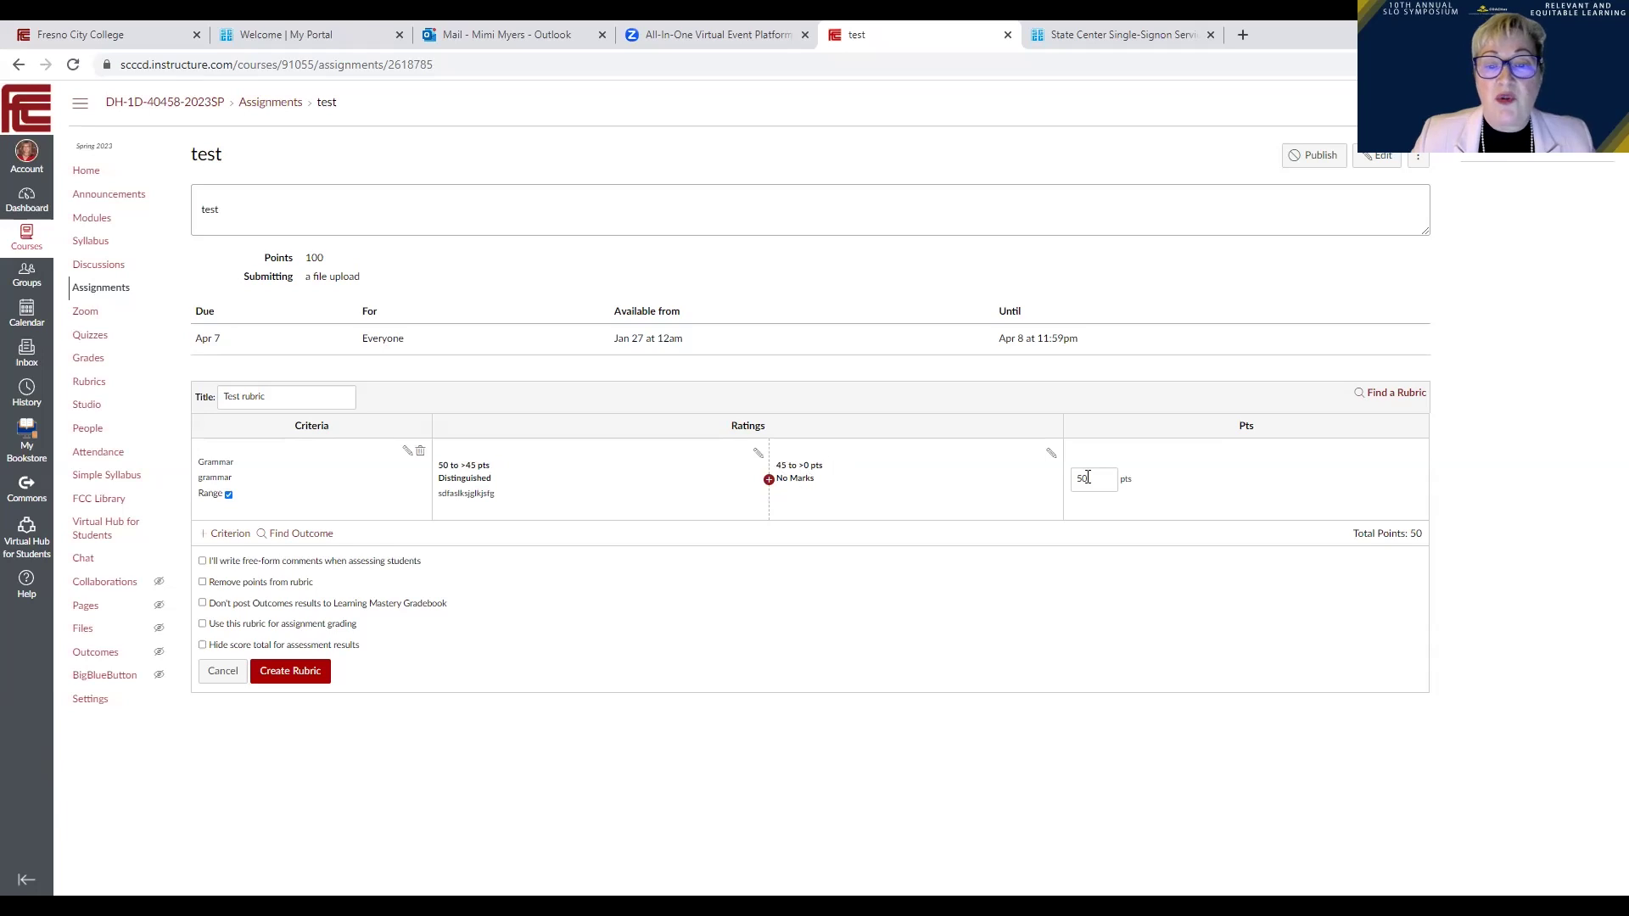
Step: Insert a new Proficient rating with the description 'missing' between the existing ratings
click(1051, 455)
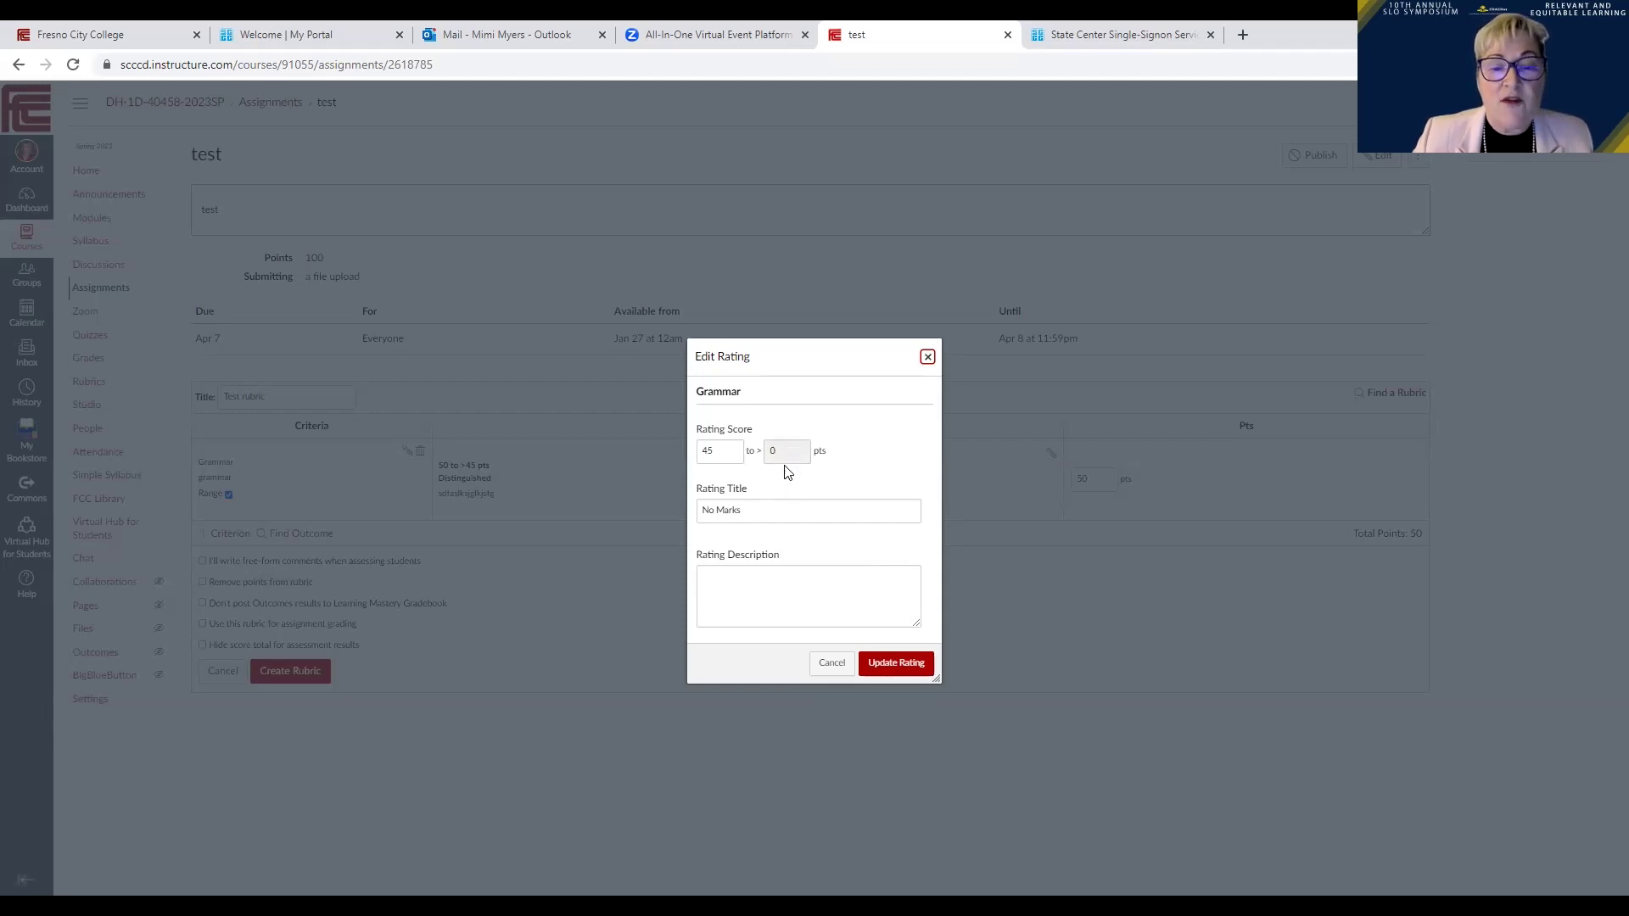
click(765, 512)
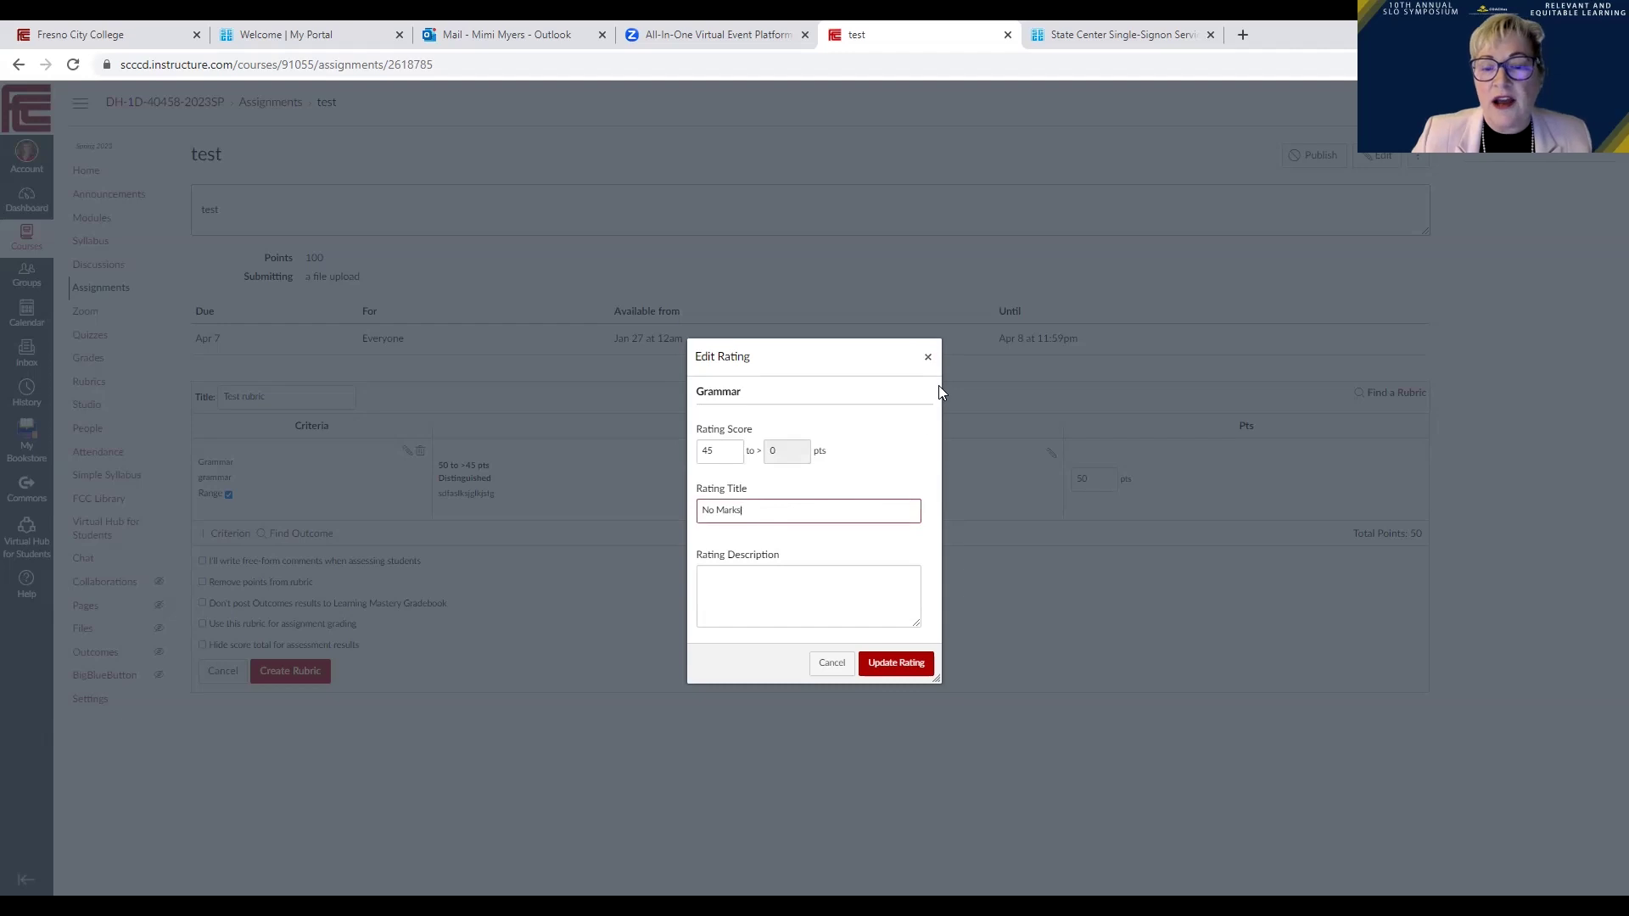
click(928, 359)
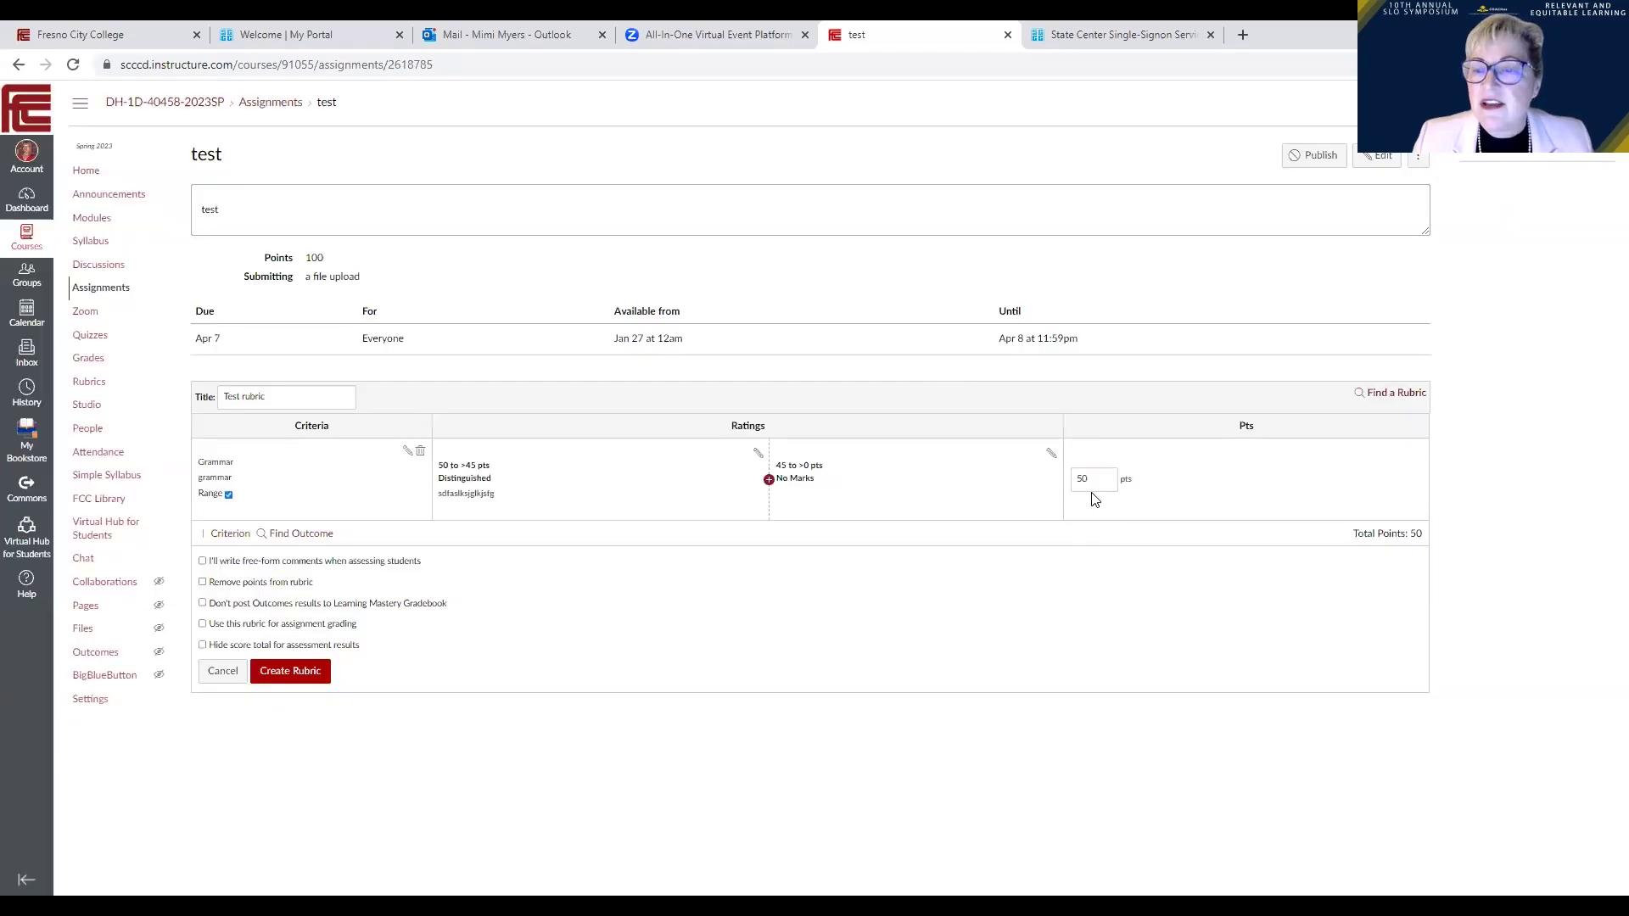
click(769, 481)
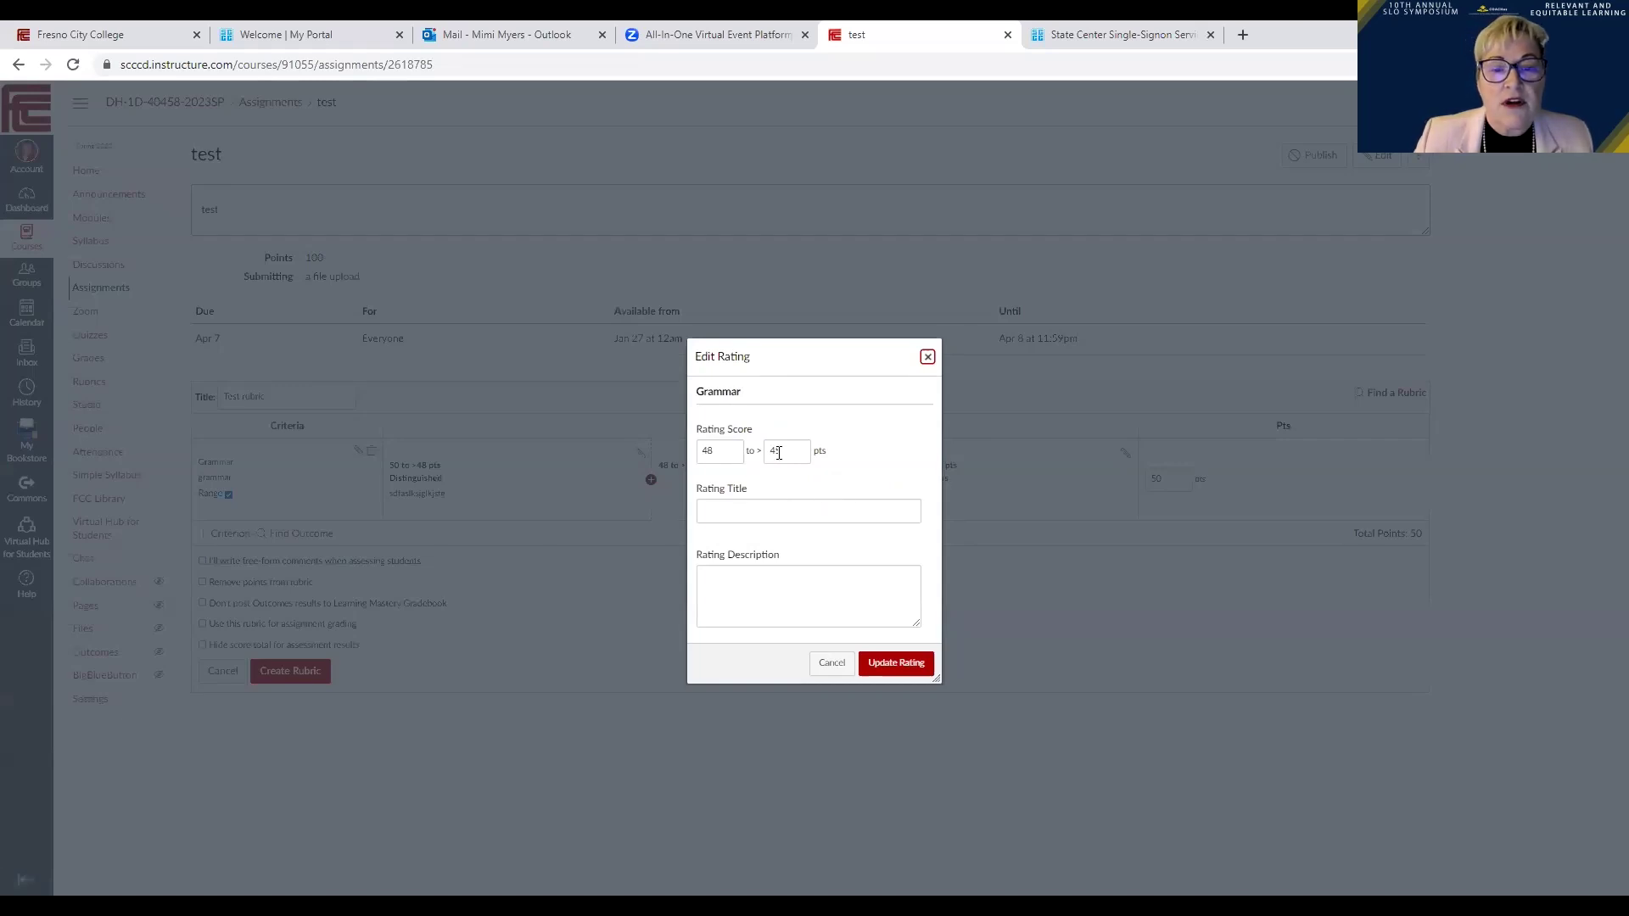
click(765, 512)
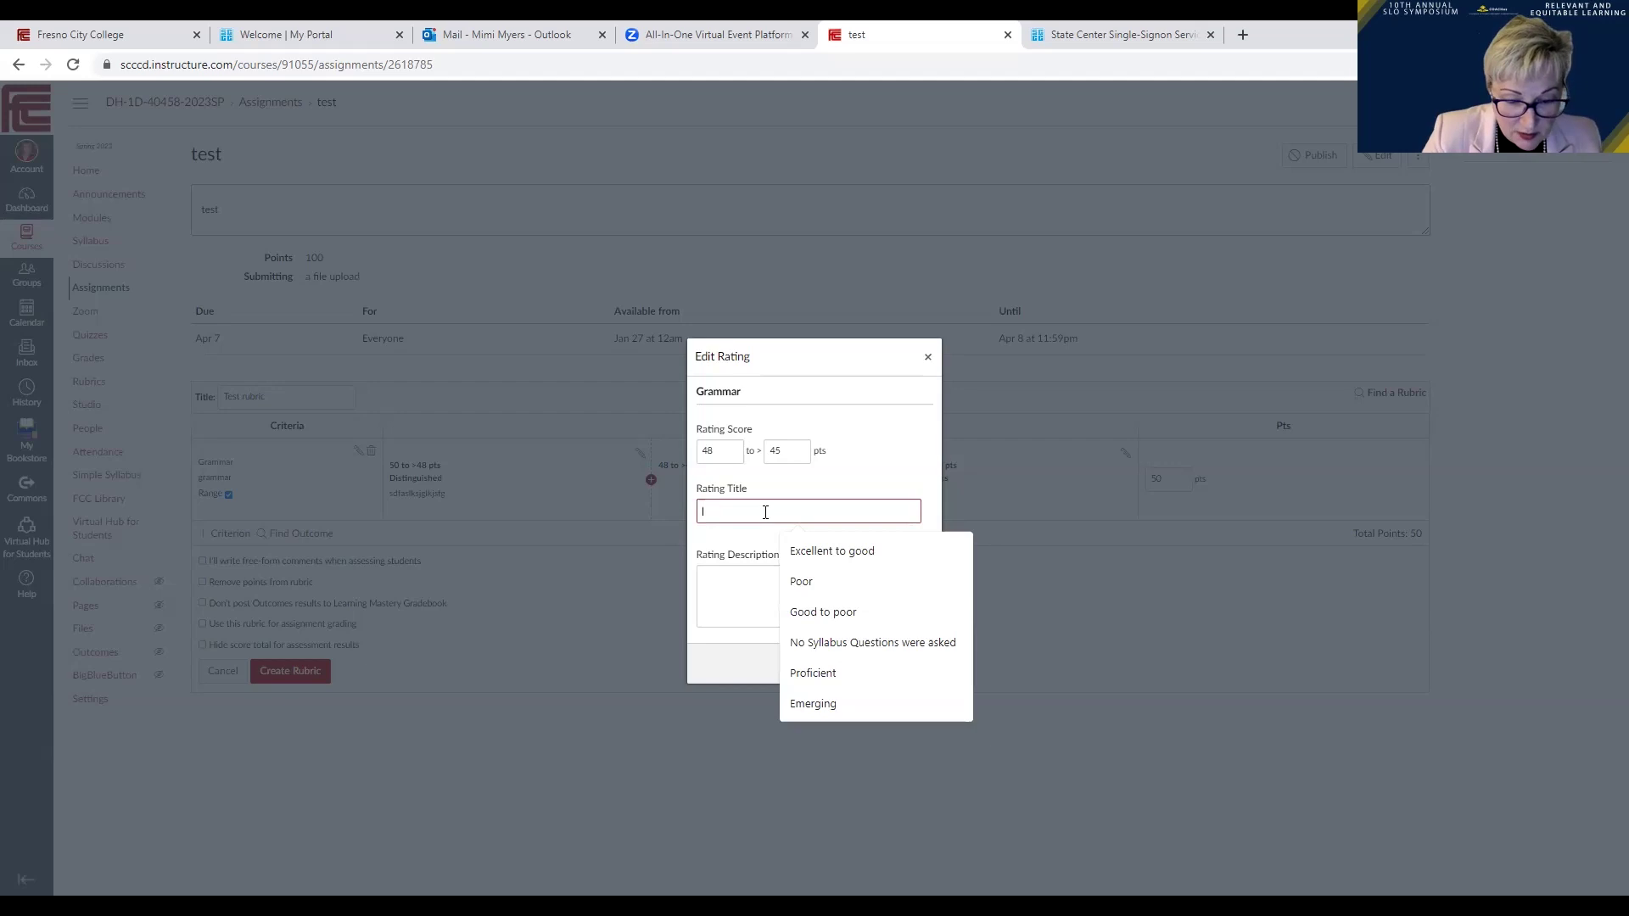
text(Proficient)
click(794, 579)
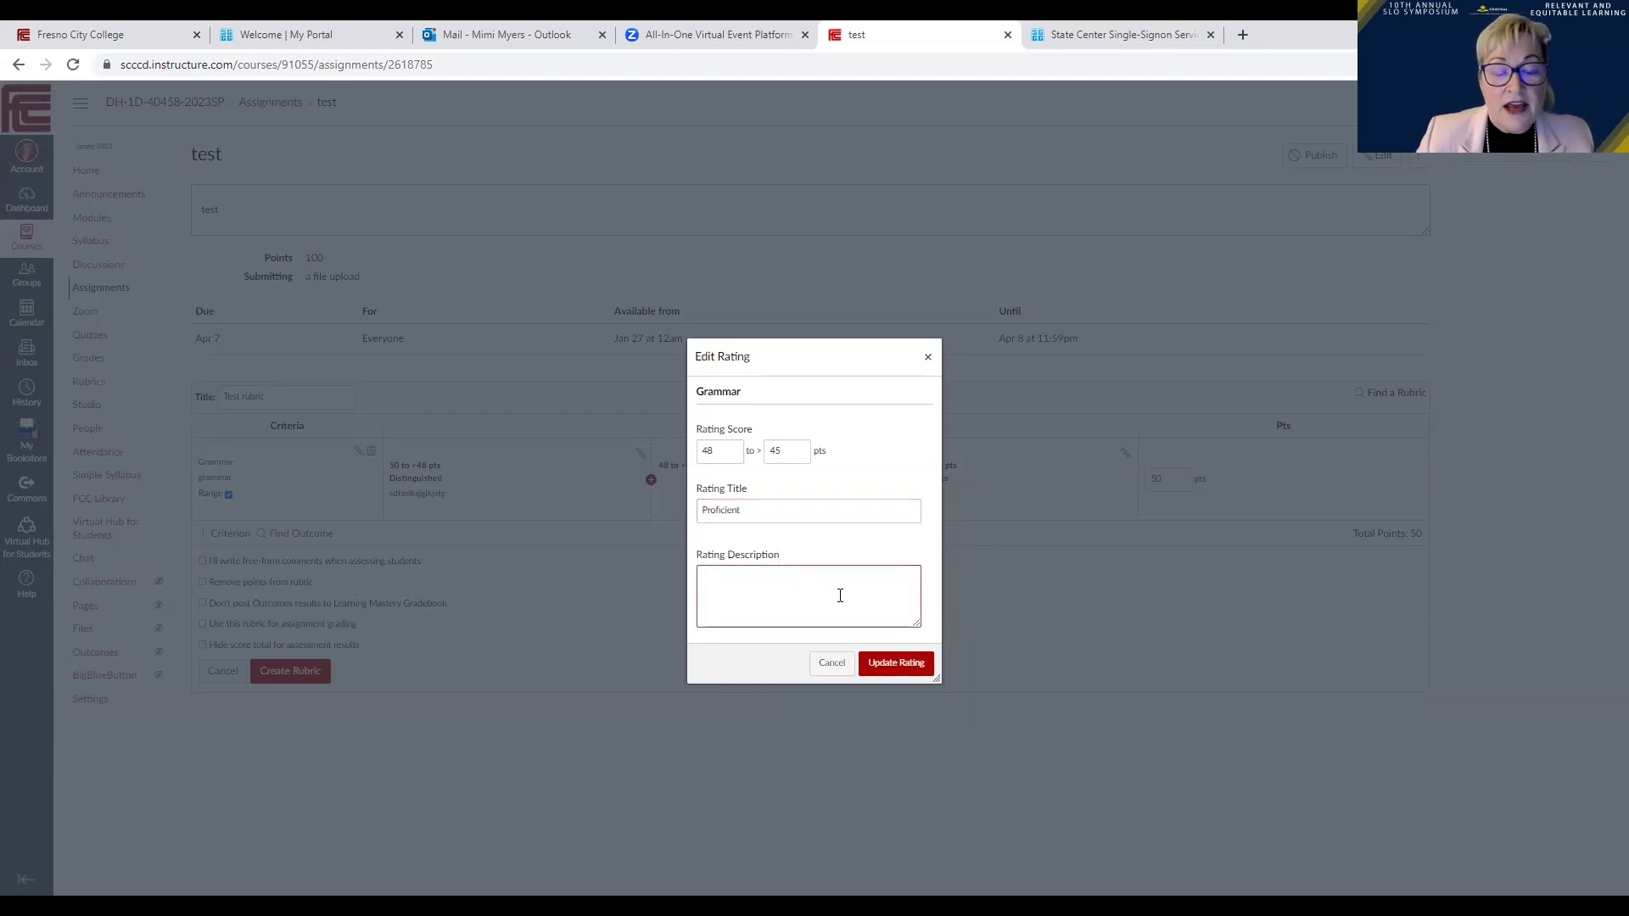
text(missing)
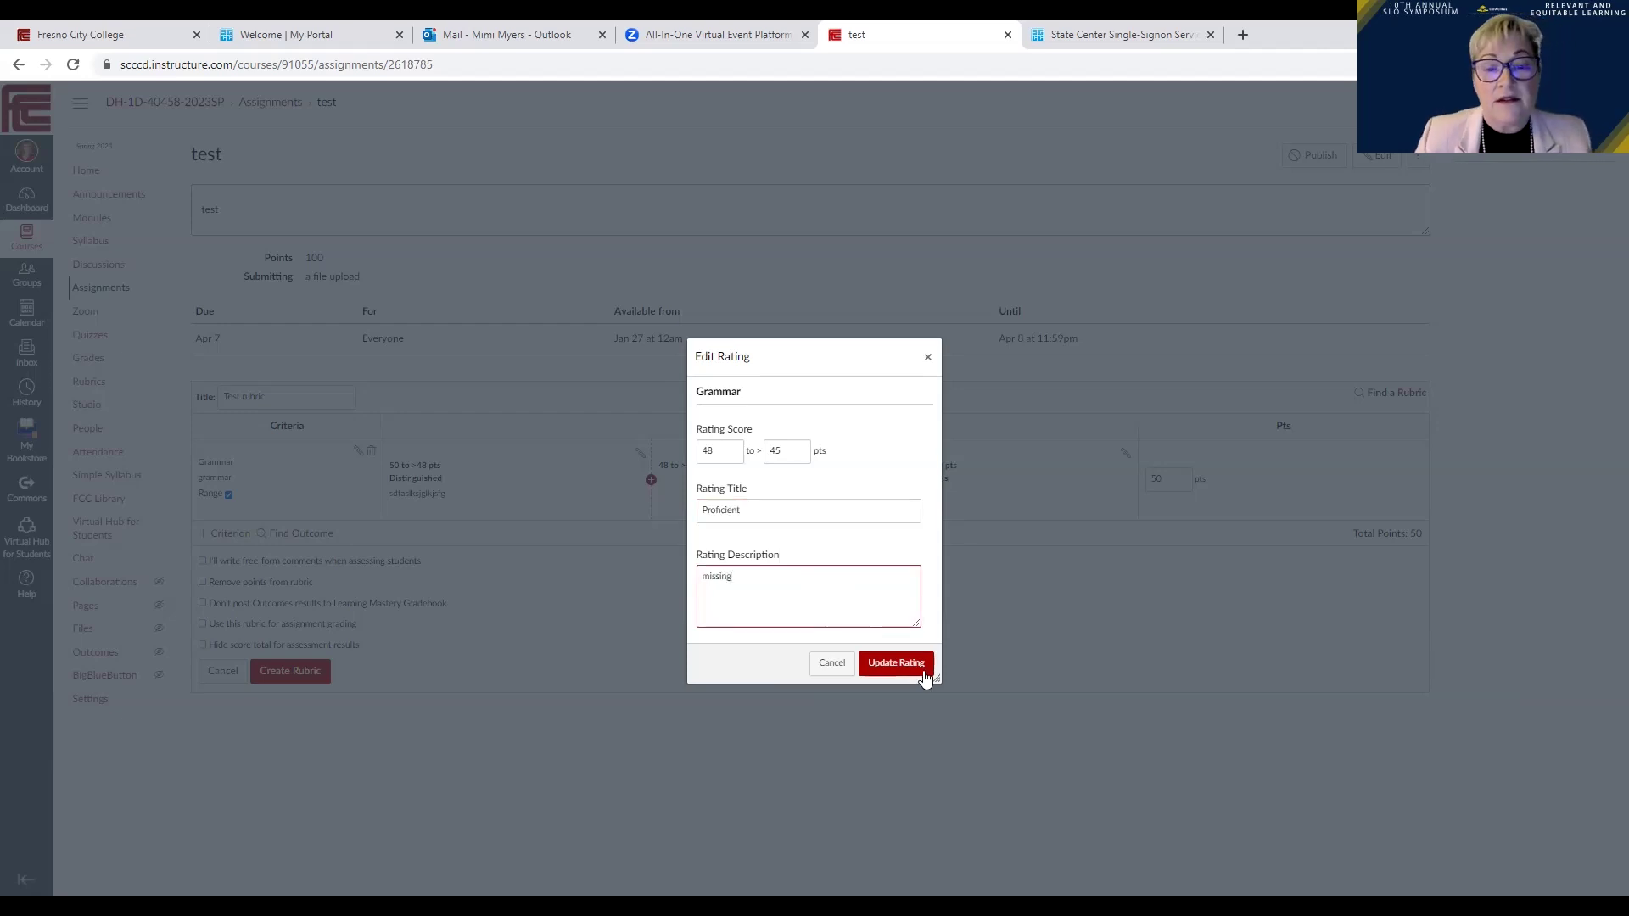
click(923, 674)
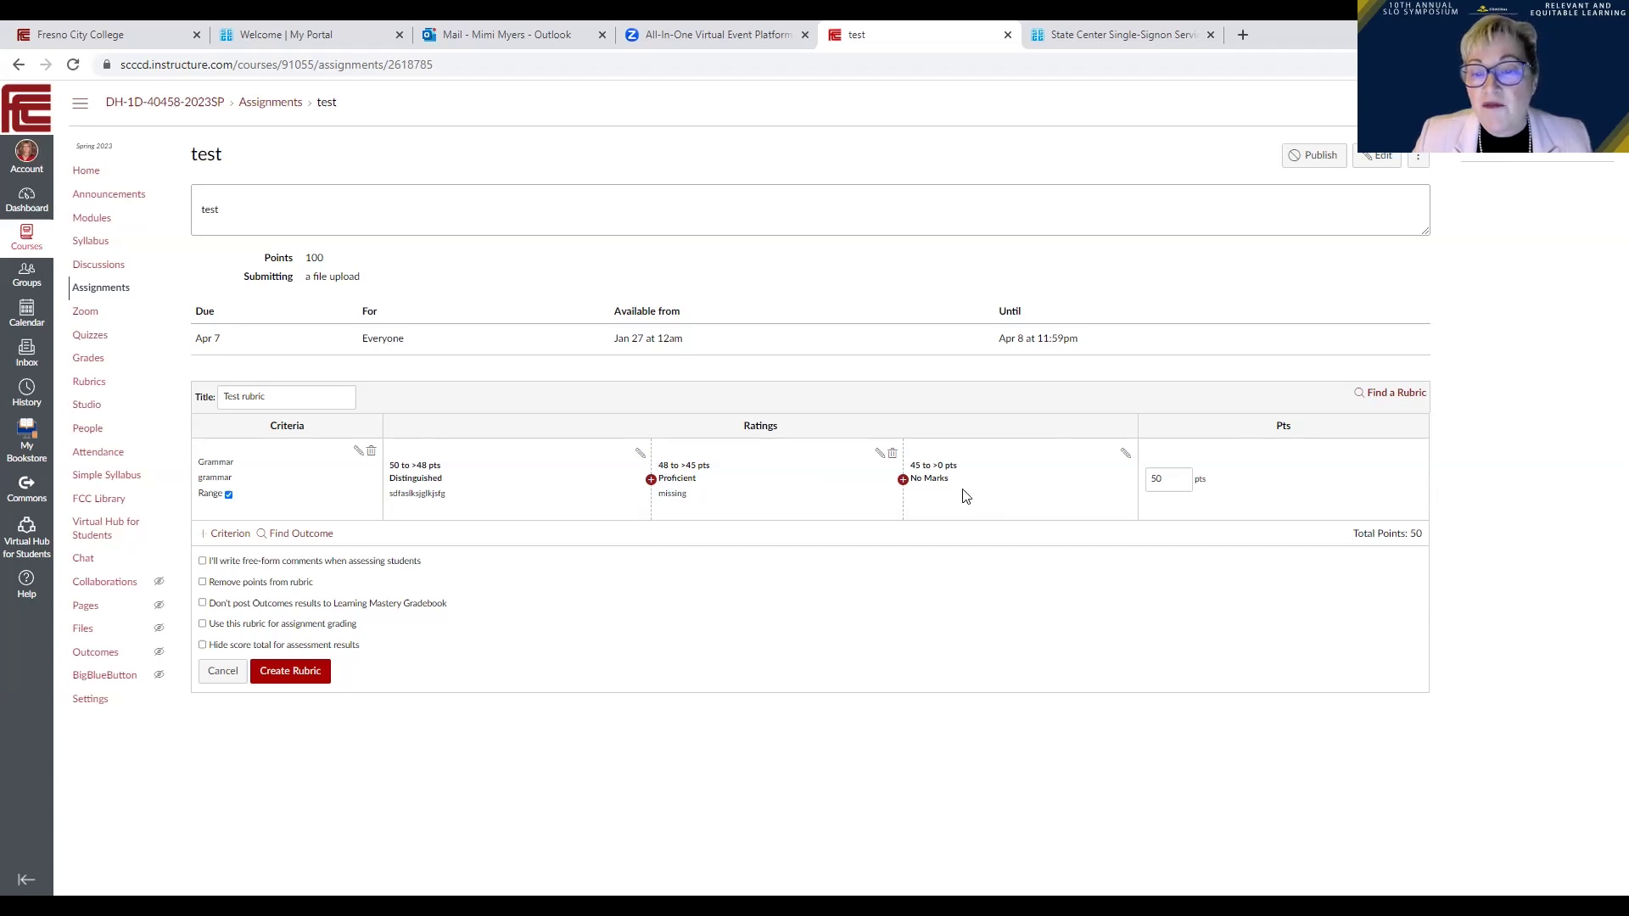
Step: Rename the No Marks rating to Basic
click(1124, 455)
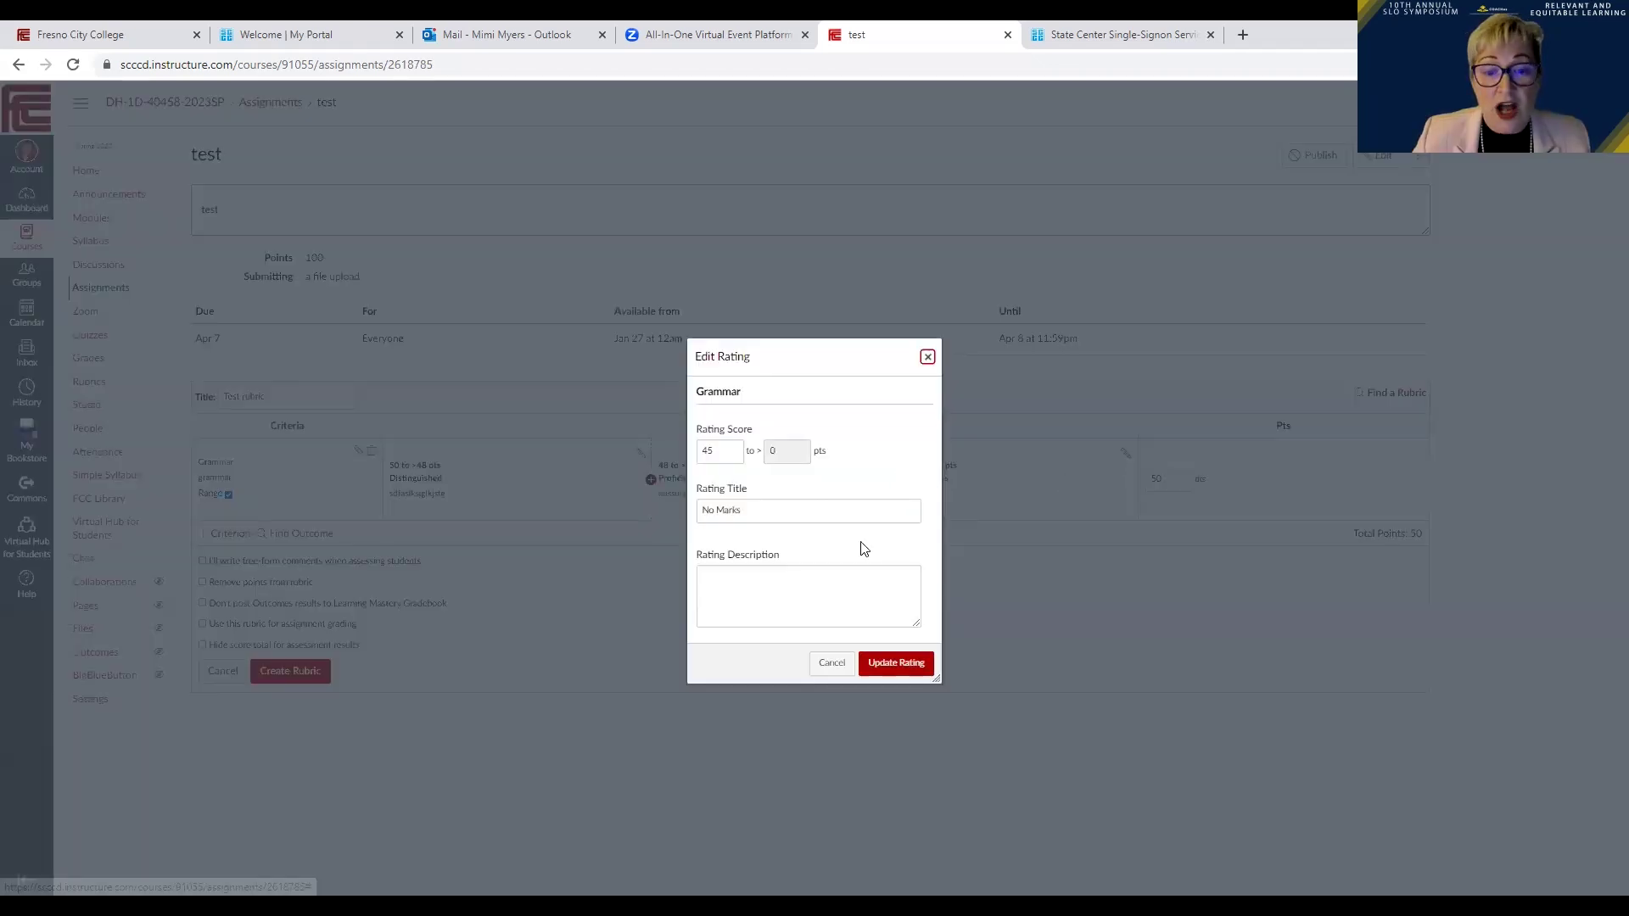
drag(792, 518, 688, 515)
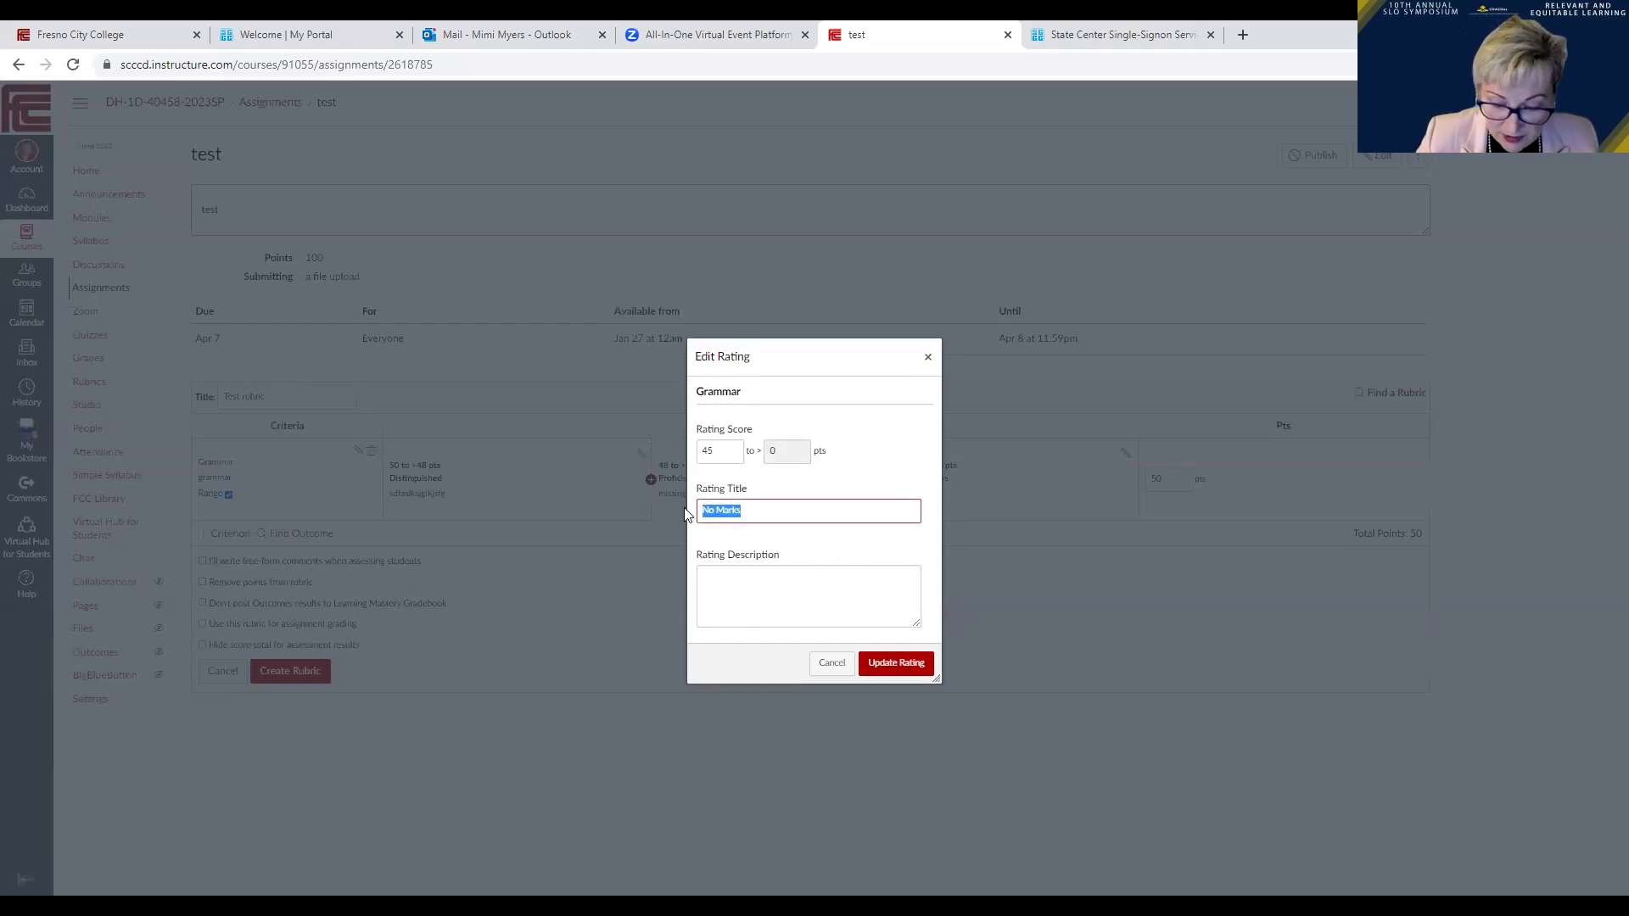
text(Basic)
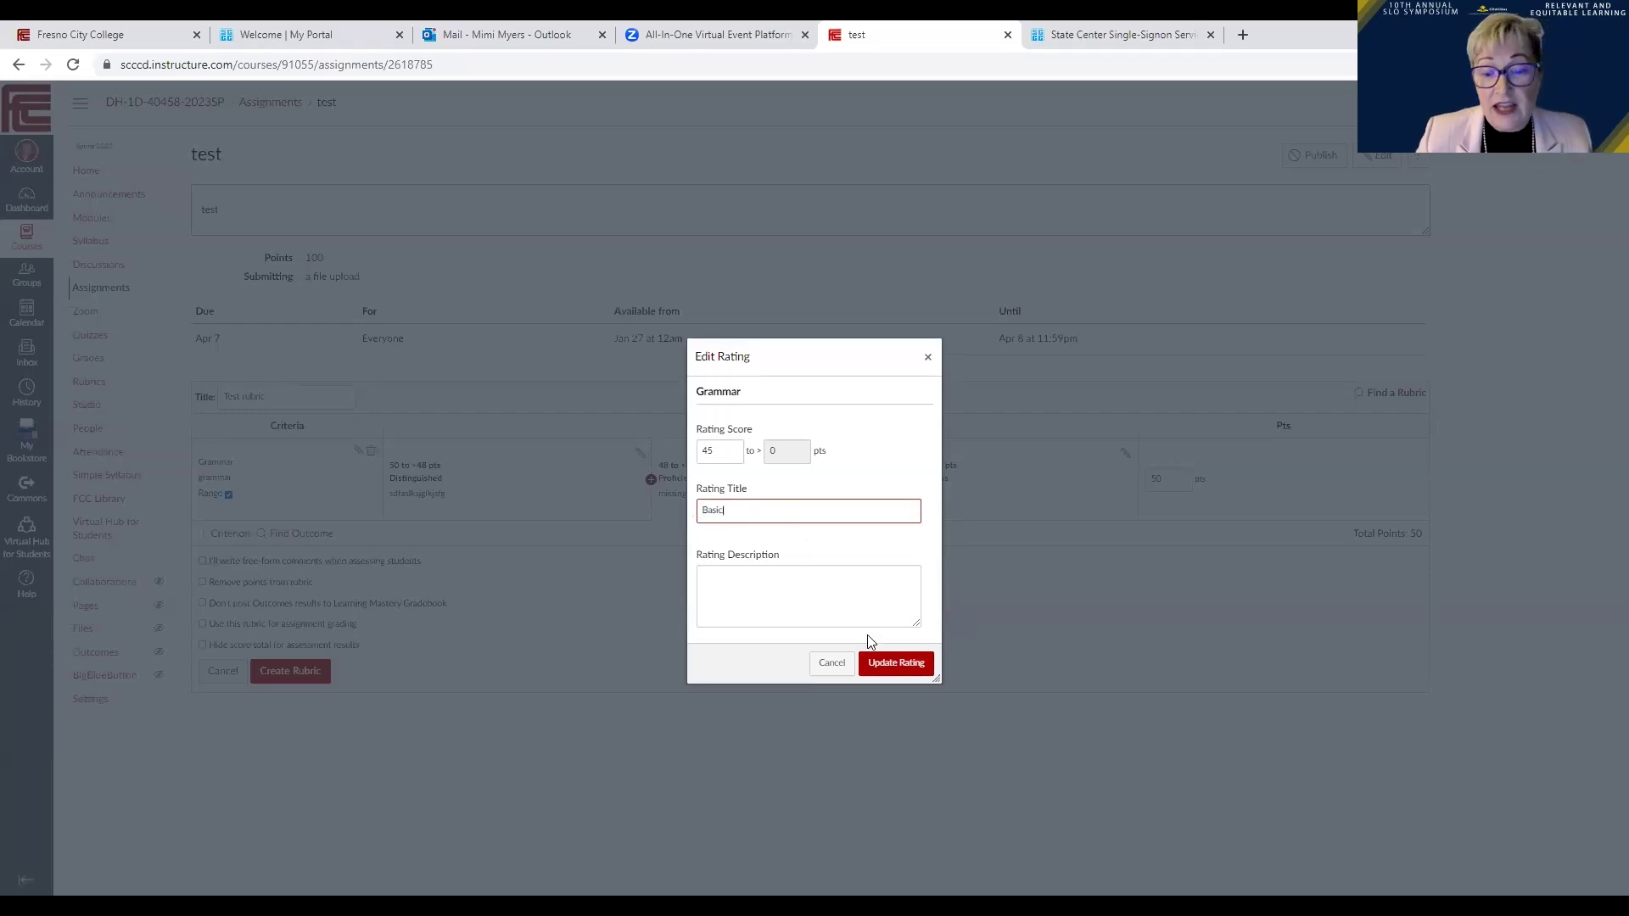
click(892, 667)
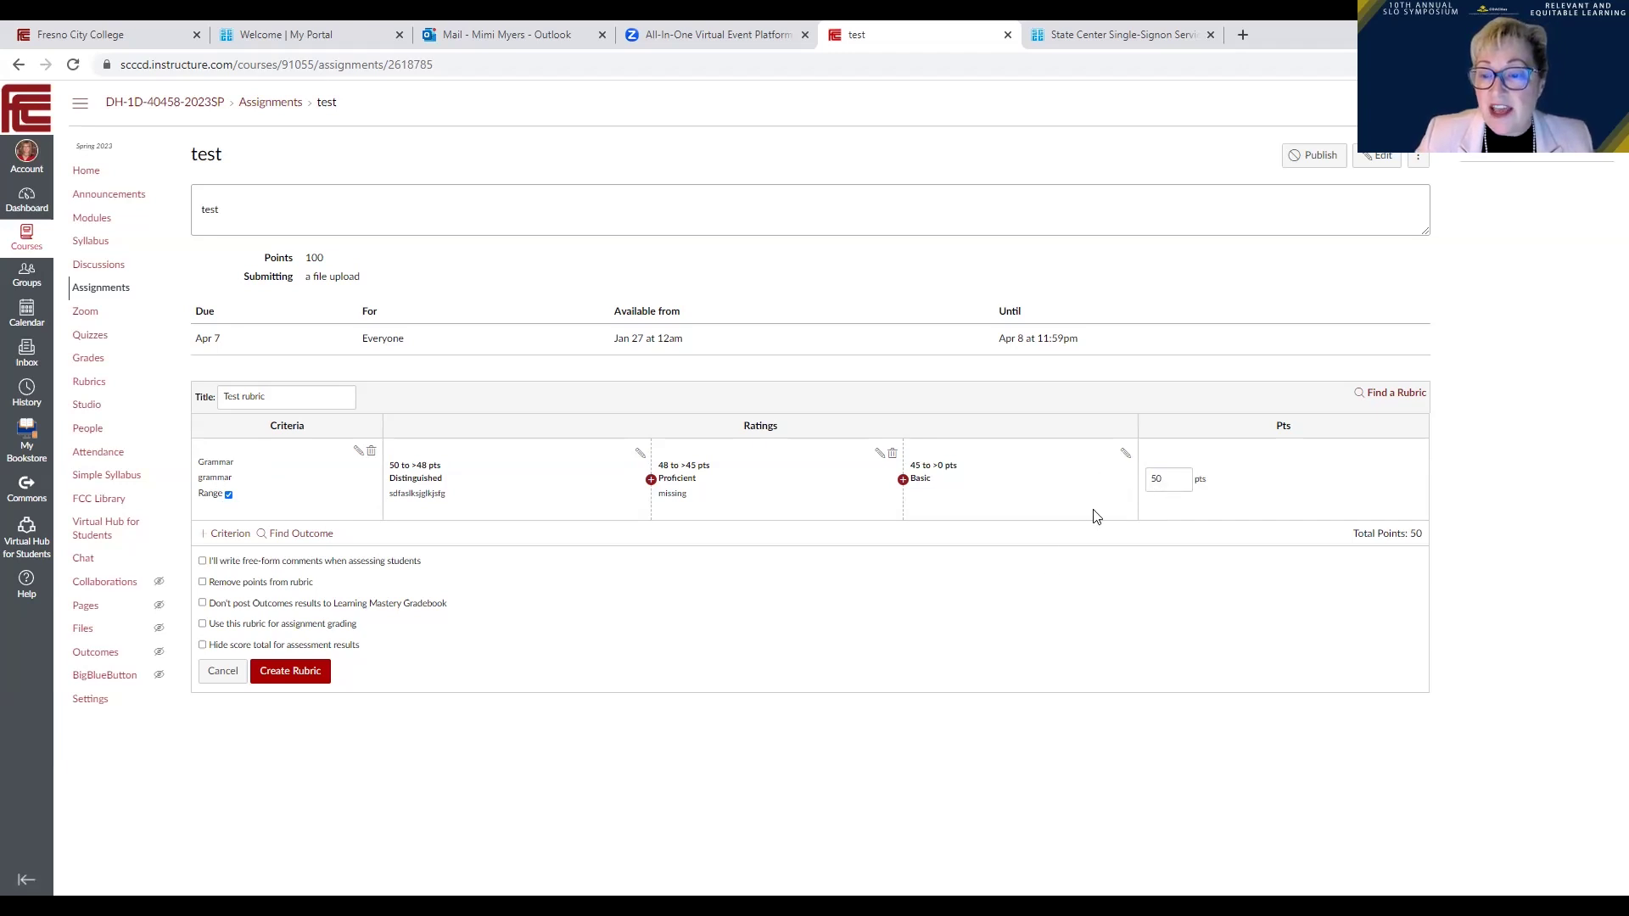
Step: Add a new rubric criterion named 'Submission Timliness'
click(225, 540)
click(227, 558)
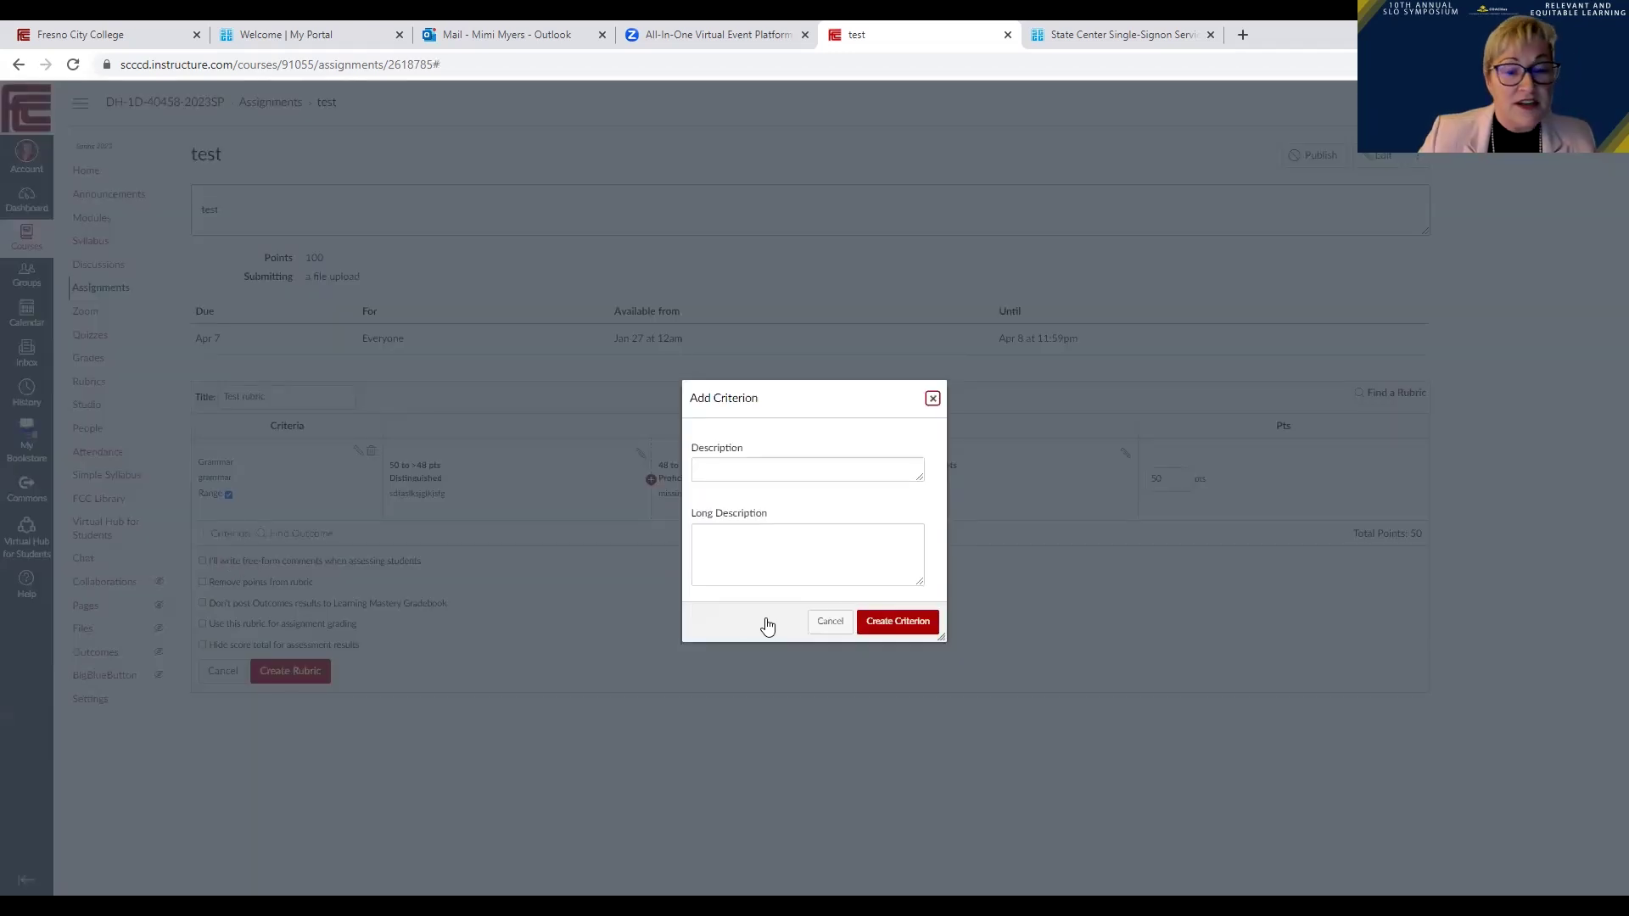
click(818, 478)
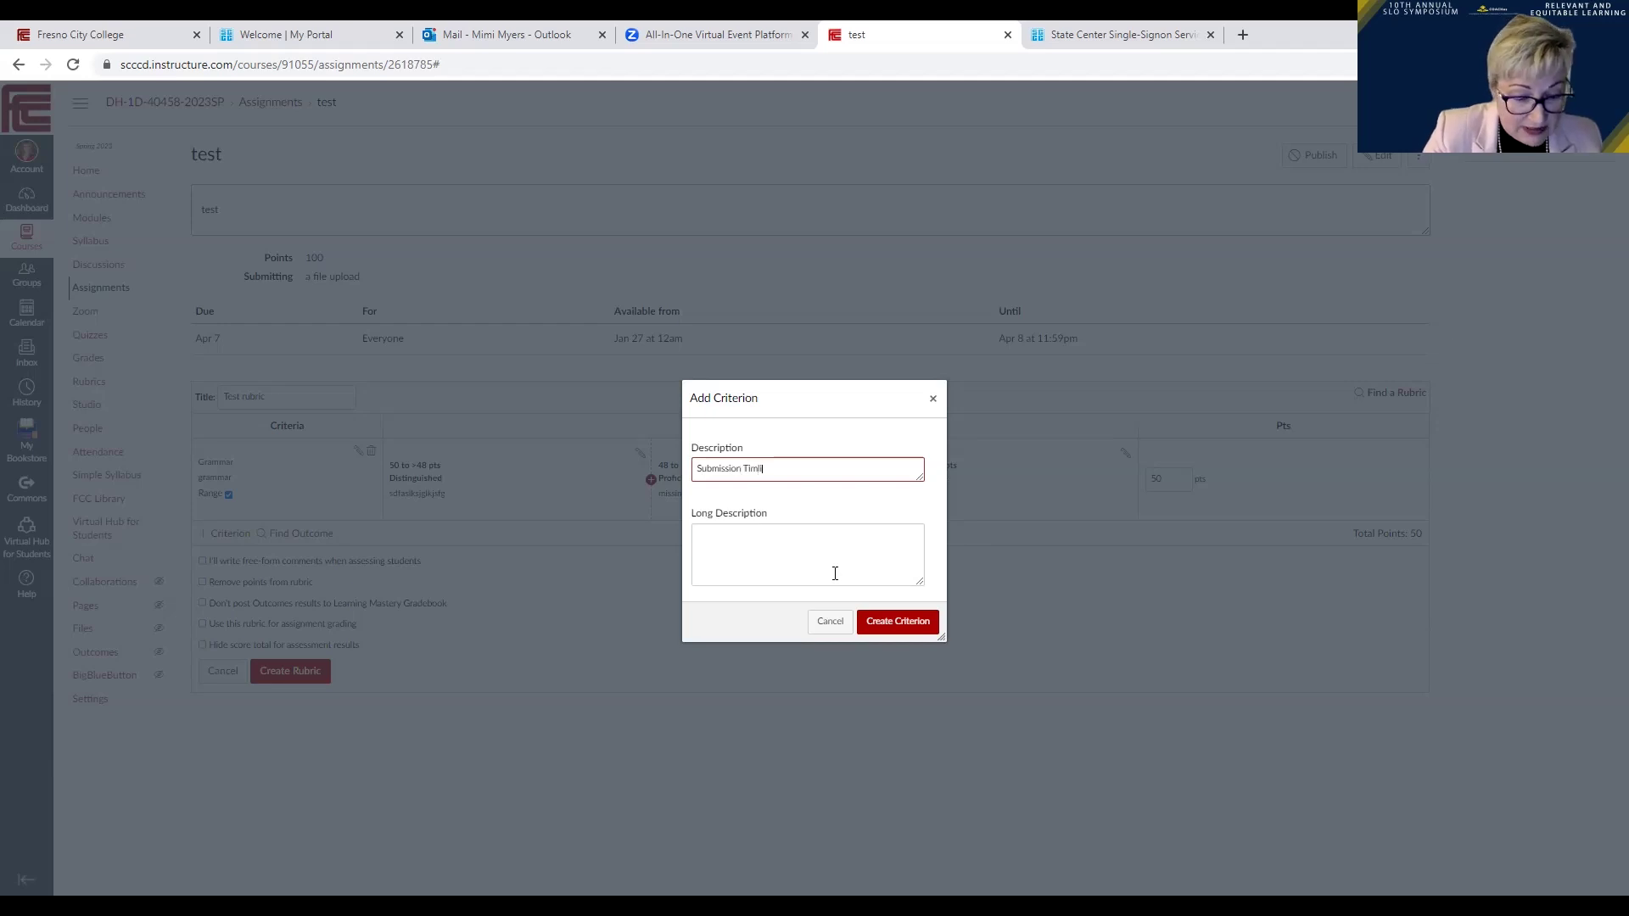
click(893, 632)
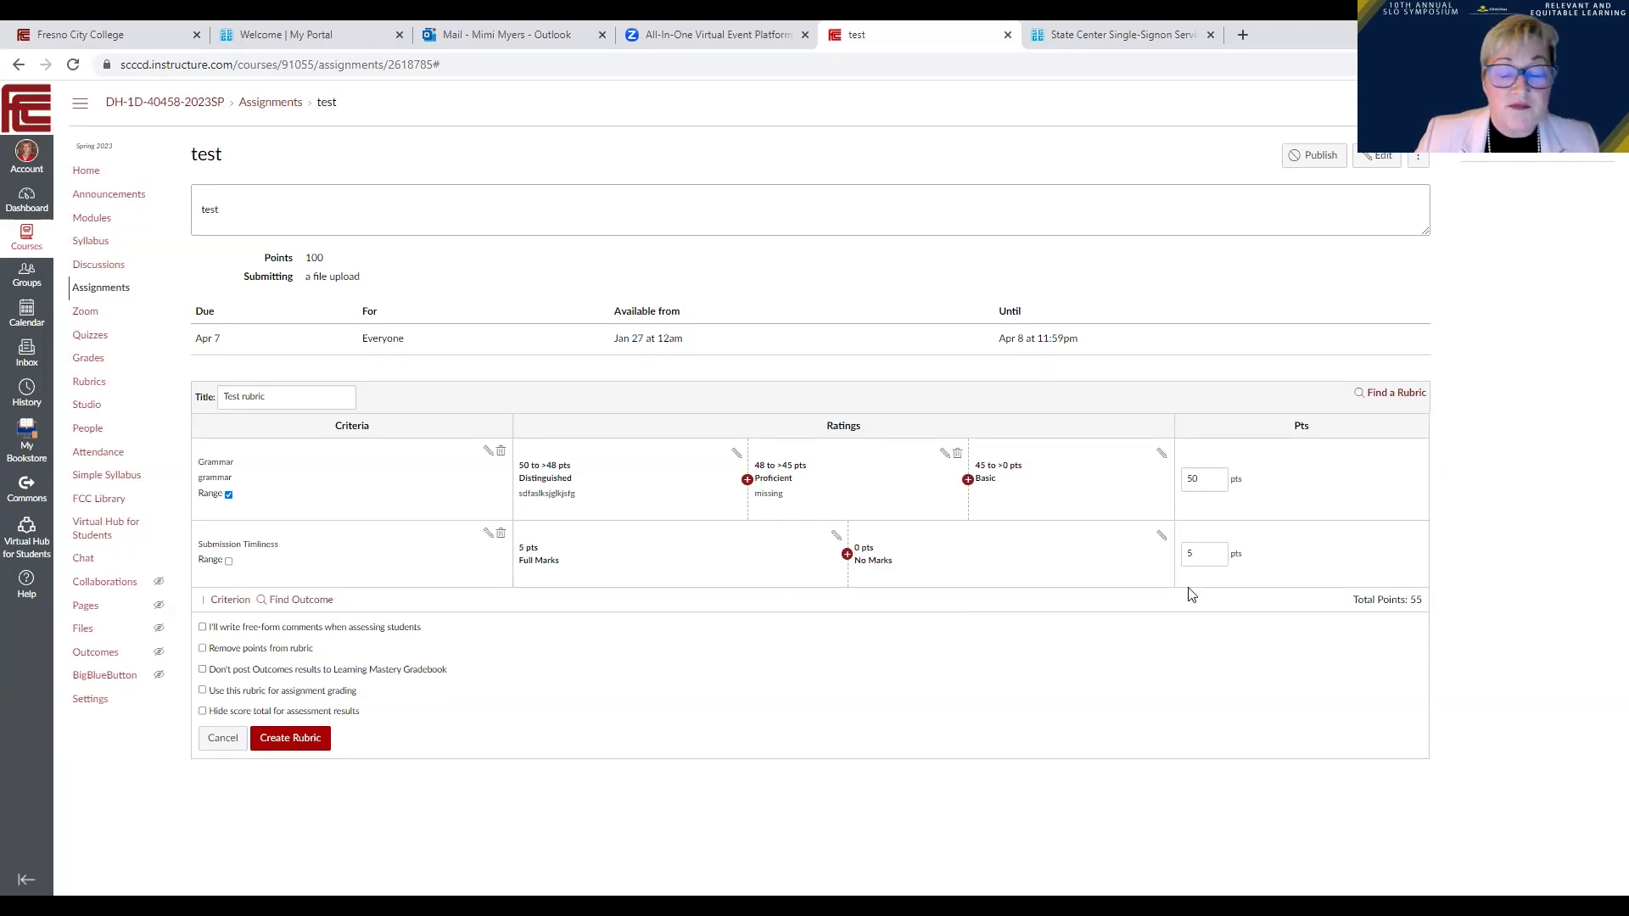
Step: Set Submission Timliness to 10 points and Grammar to 40 points
click(1201, 554)
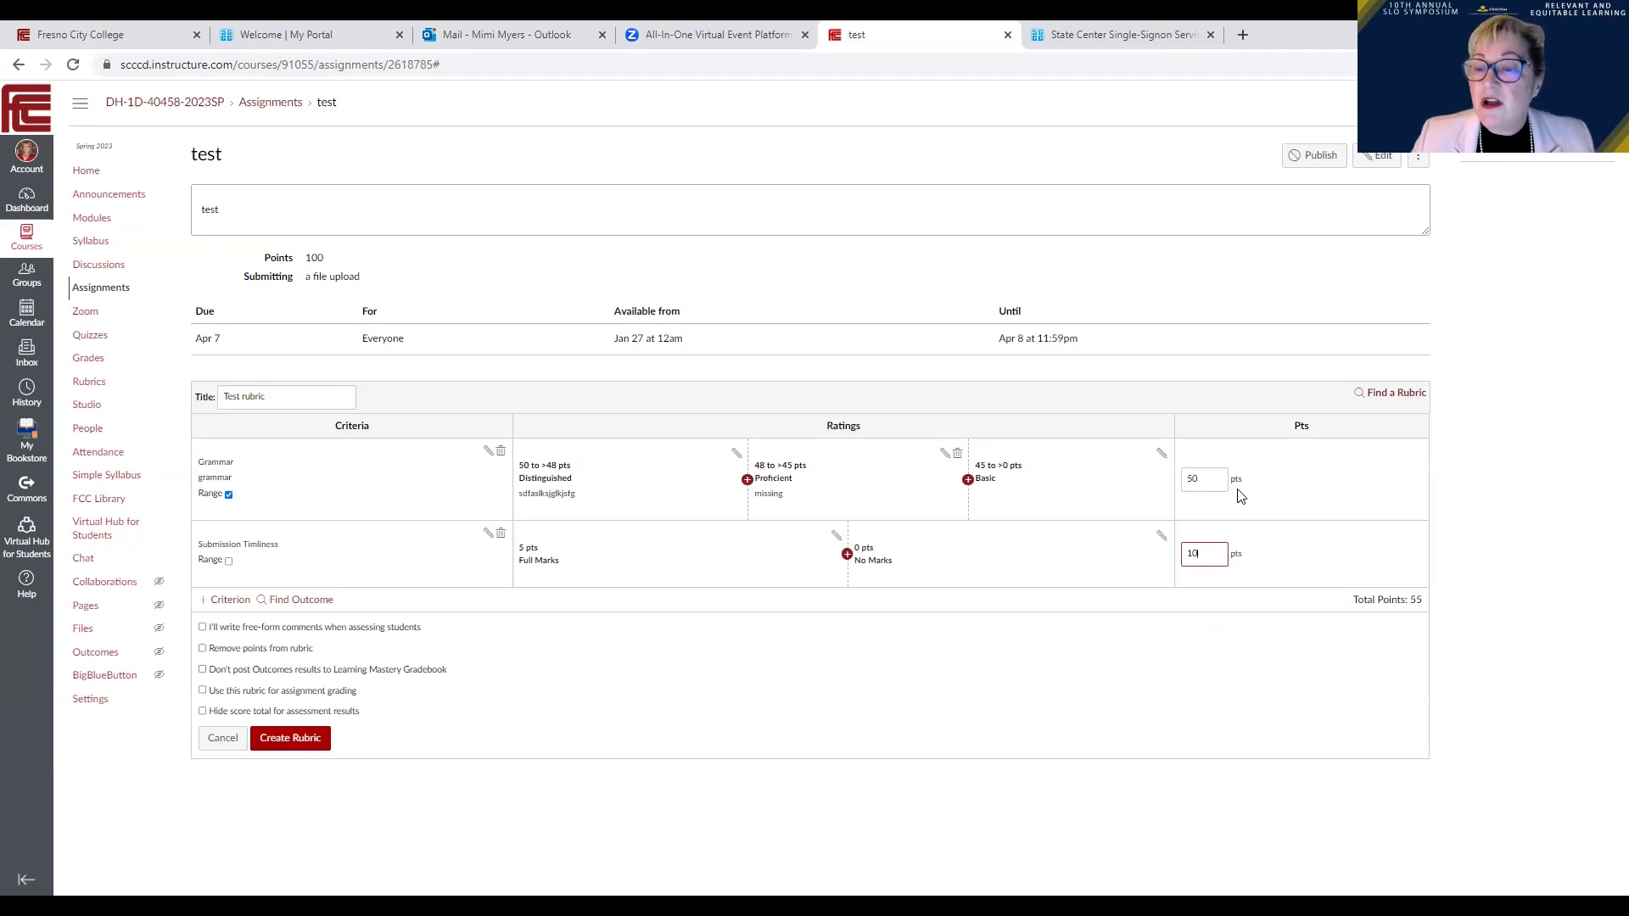
click(1204, 480)
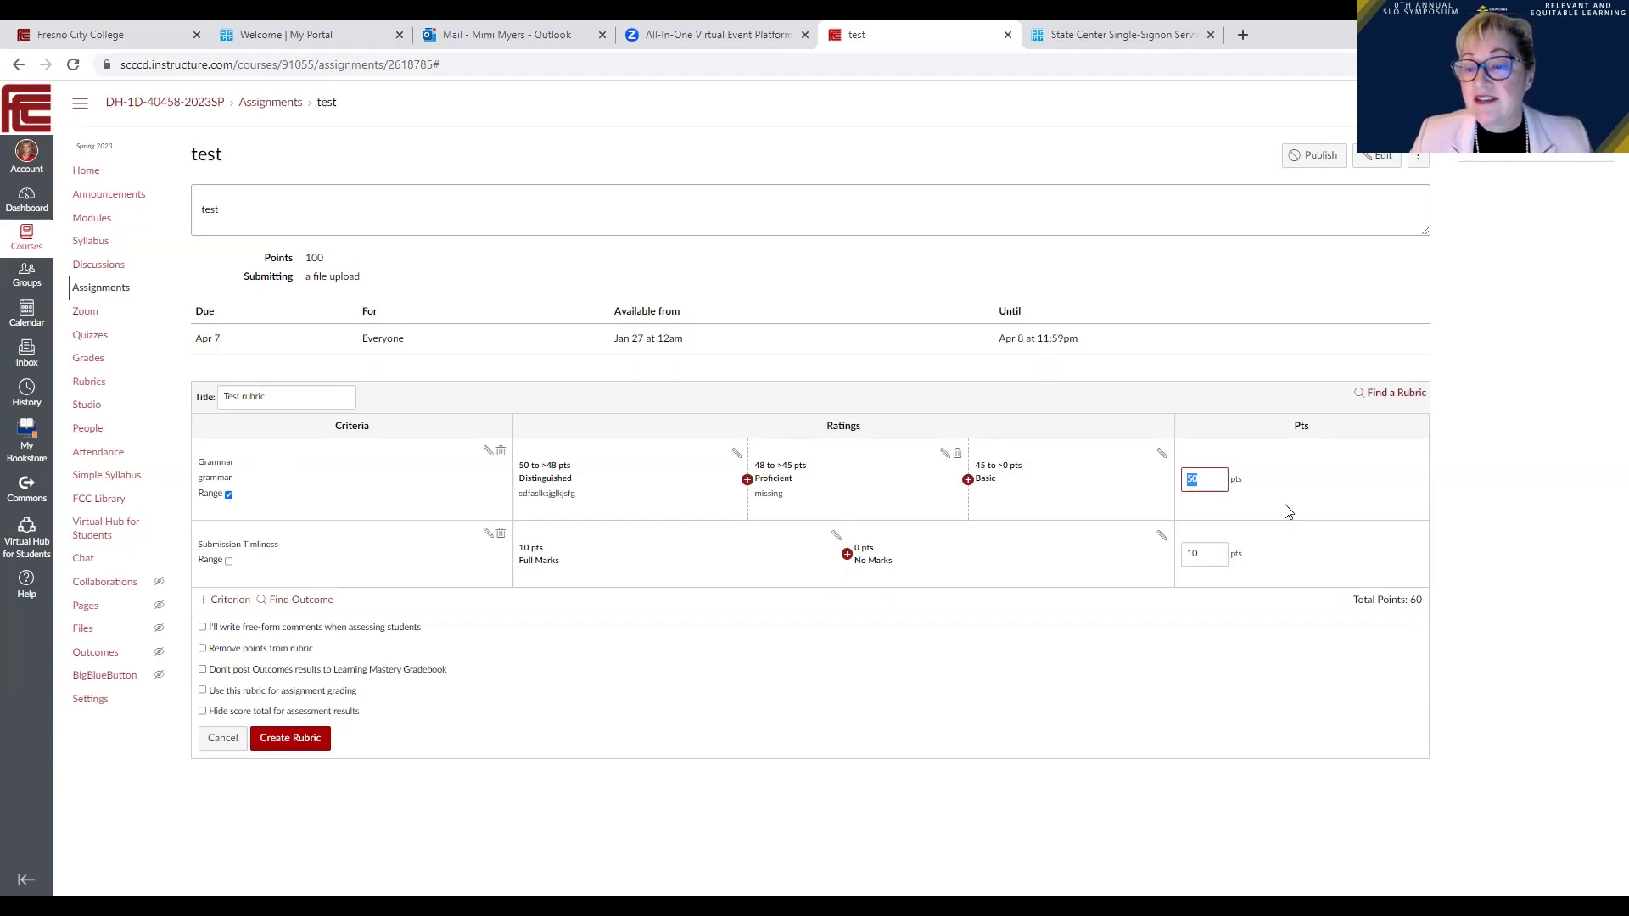
text(40)
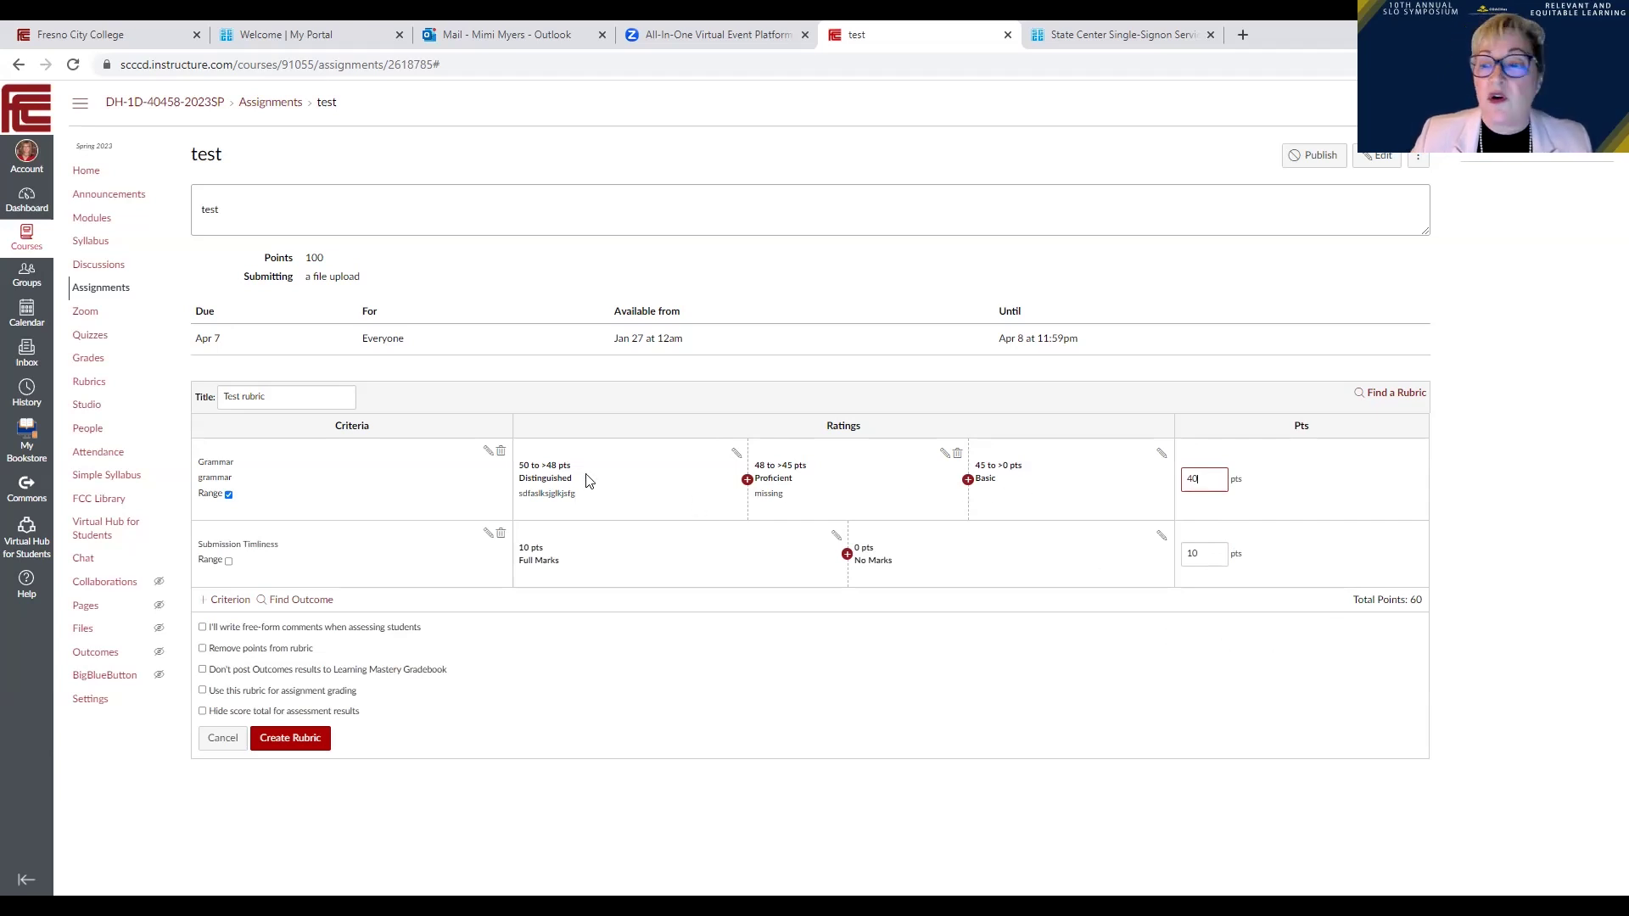
click(709, 467)
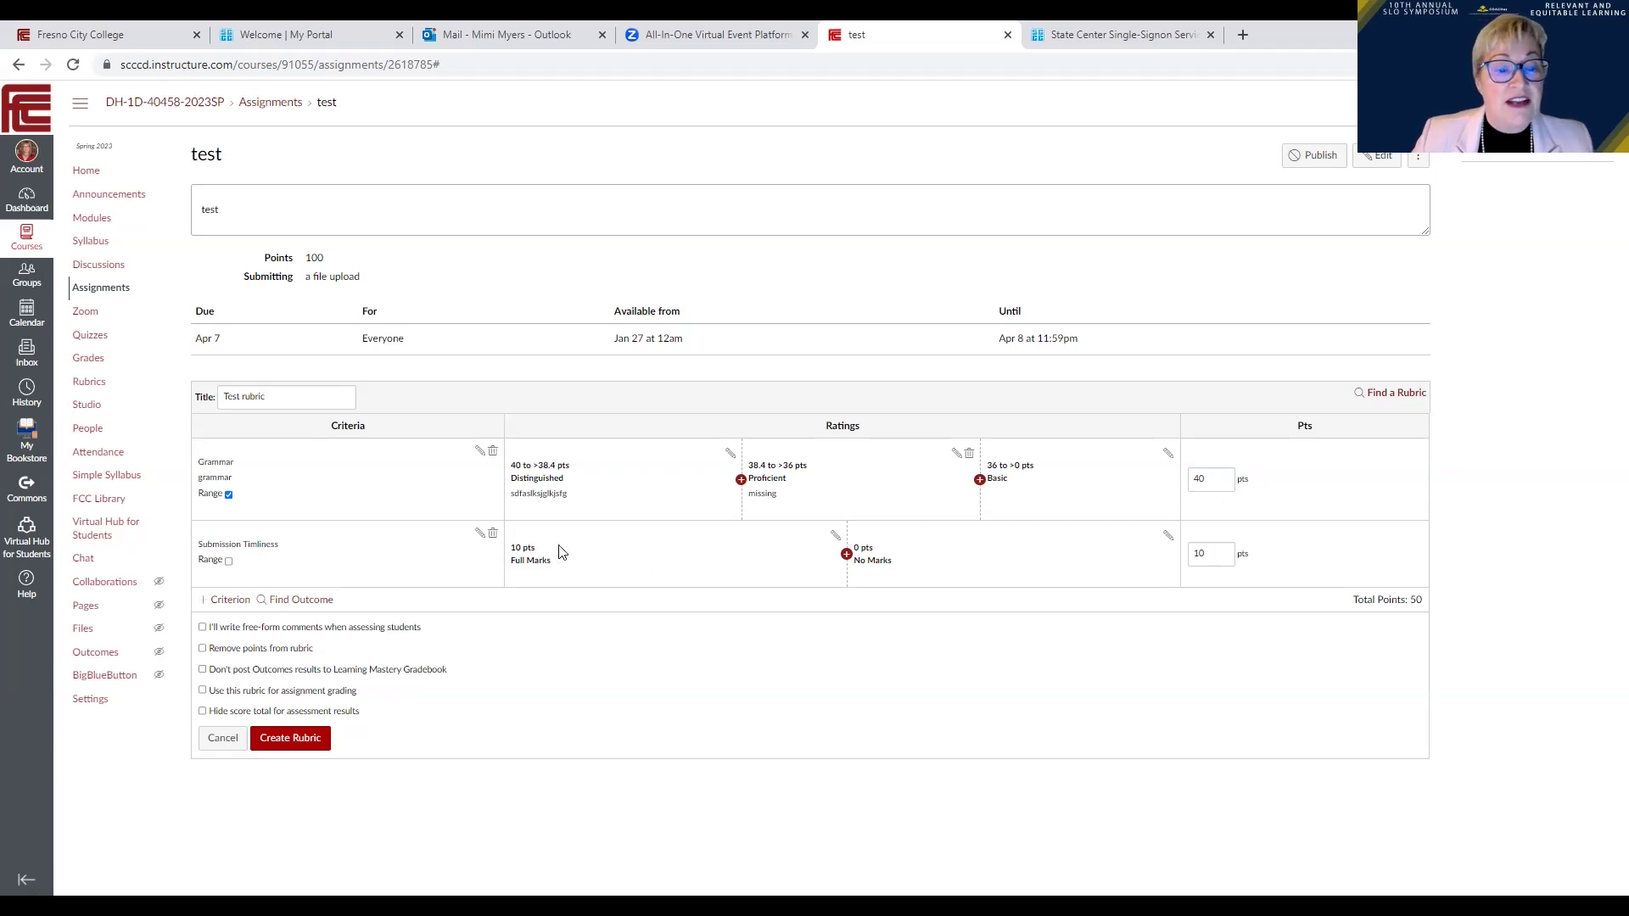
Step: Copy the word 'Distinguished' from the Grammar rating title
click(834, 537)
click(782, 577)
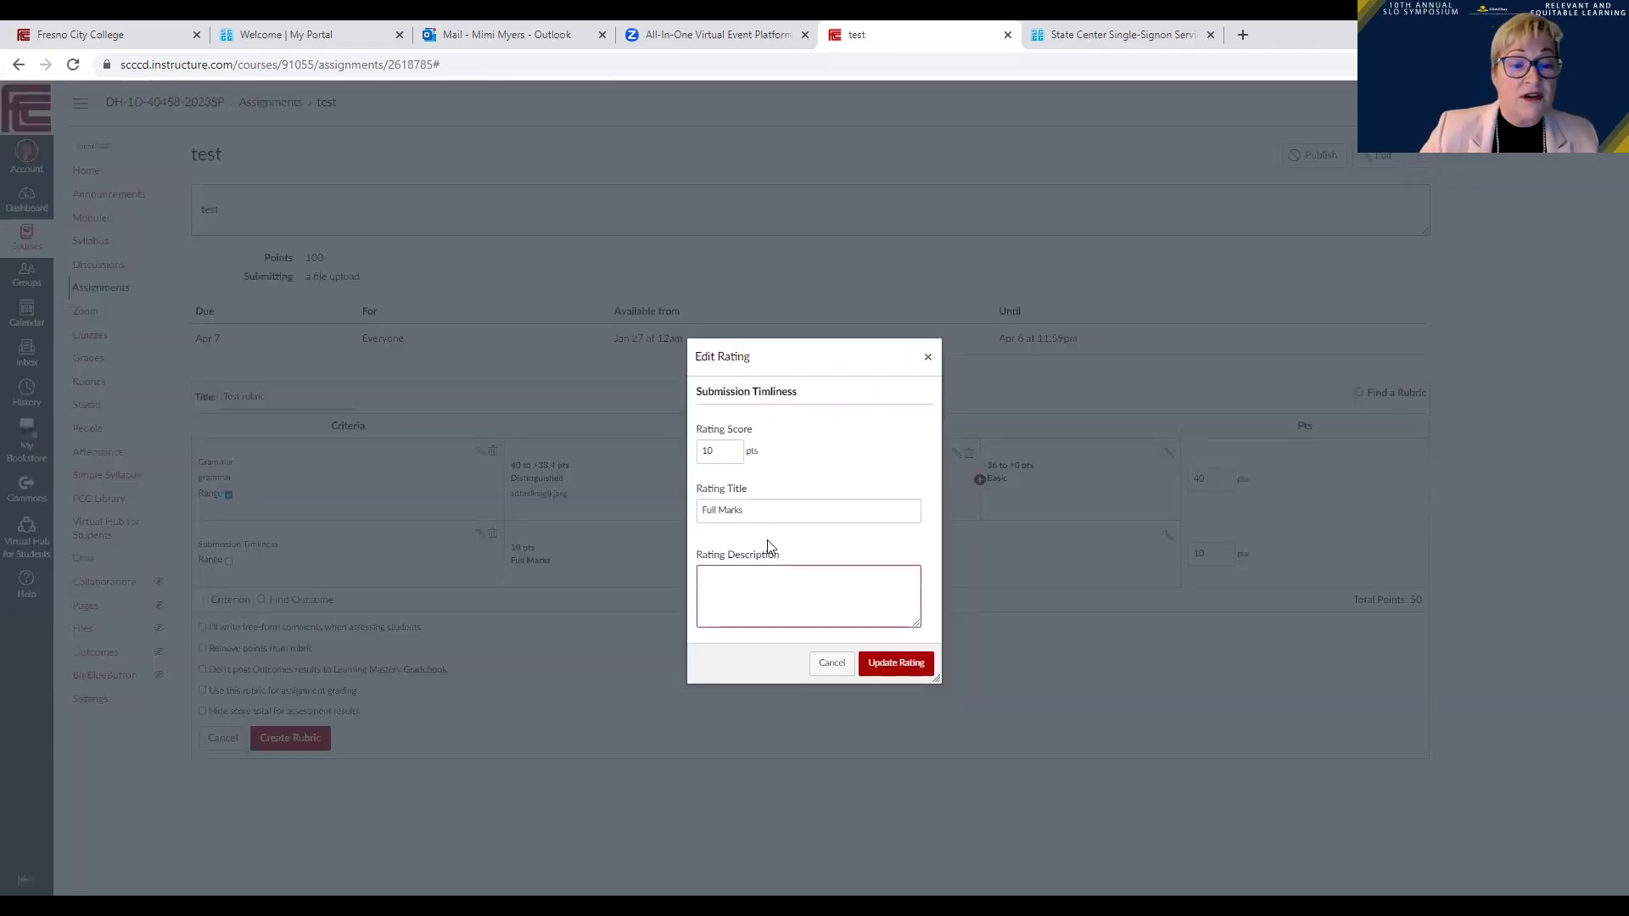
click(608, 483)
click(926, 358)
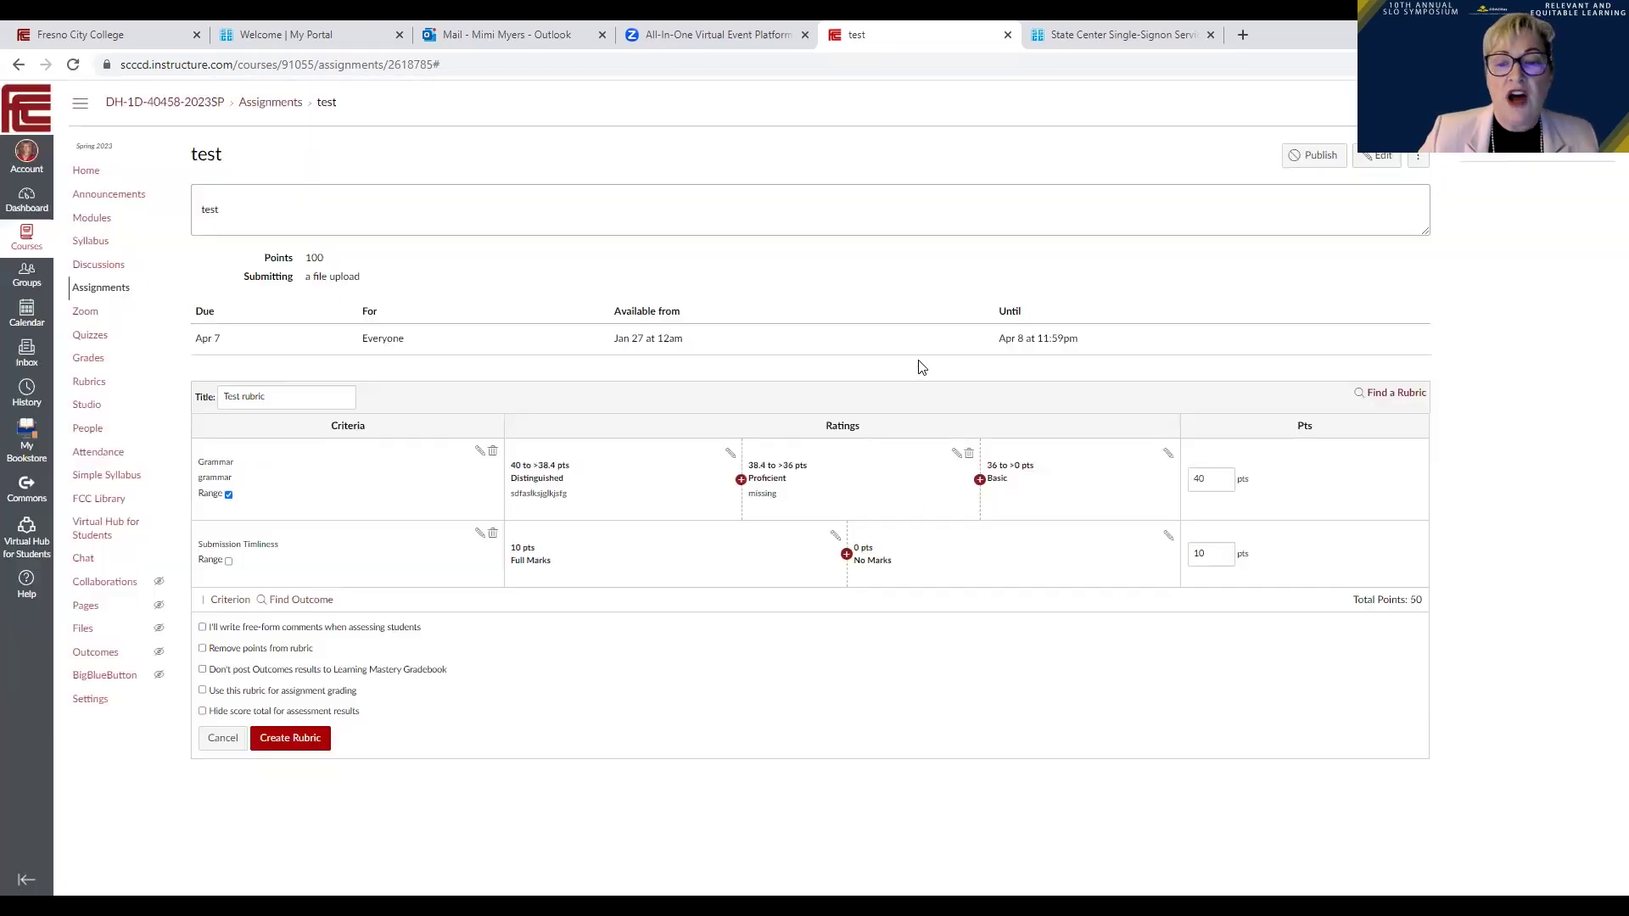
drag(573, 483, 511, 481)
click(563, 480)
right_click(520, 481)
click(543, 488)
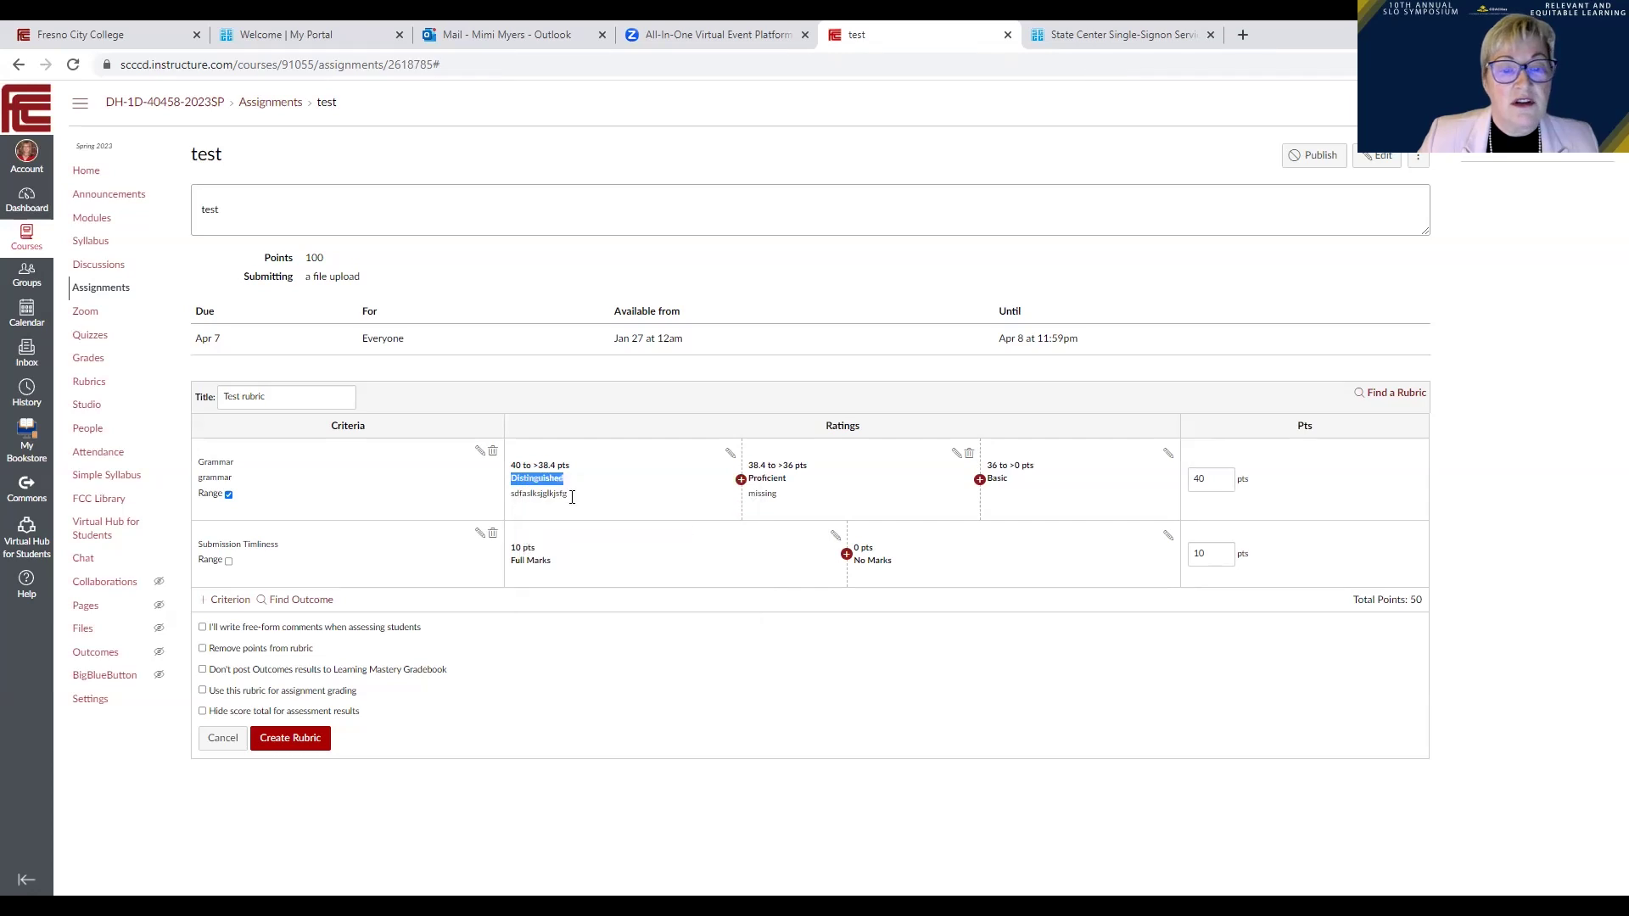
Step: Retitle the 10-point Full Marks rating 'Distinguished', described 'Paper submitted on time'
click(834, 538)
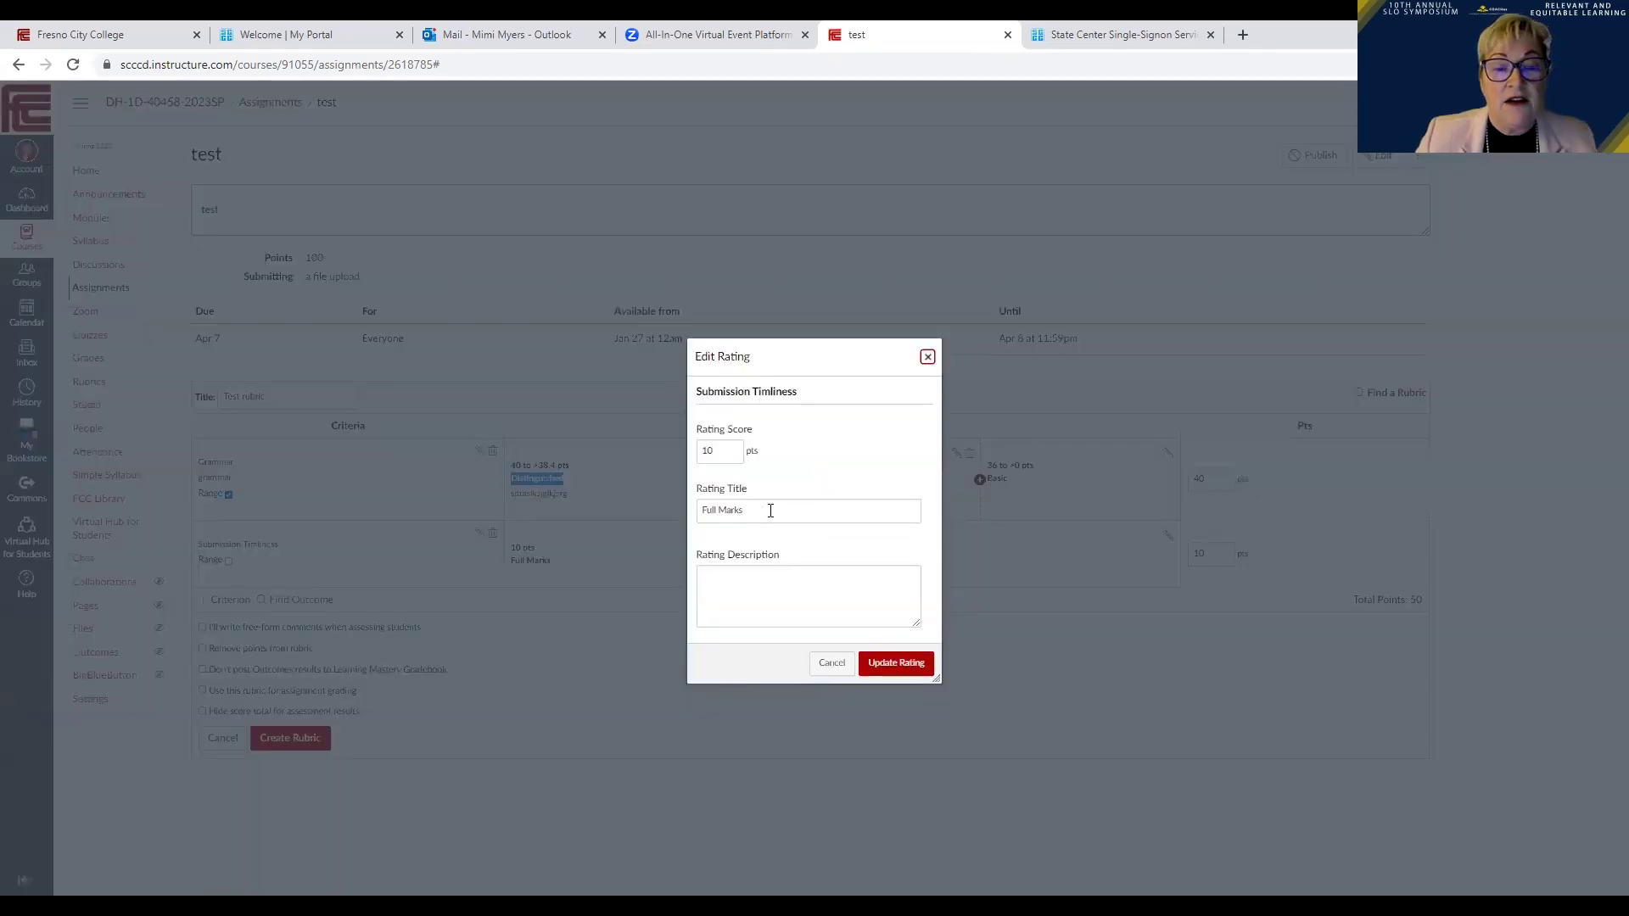
drag(770, 511, 699, 510)
right_click(714, 510)
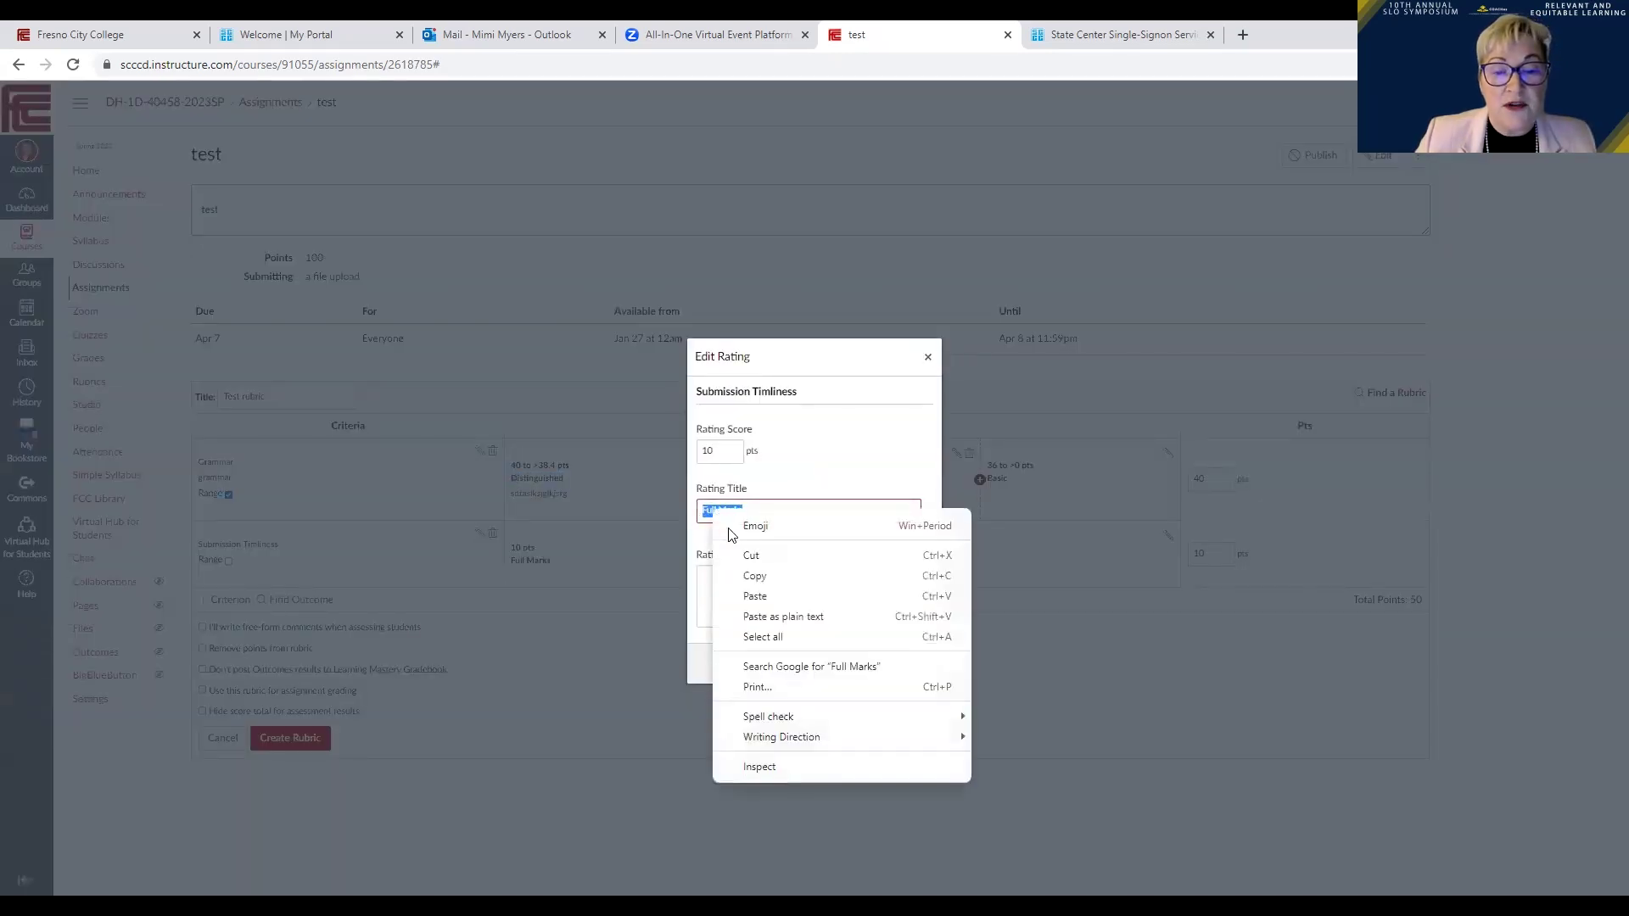
click(753, 596)
click(777, 587)
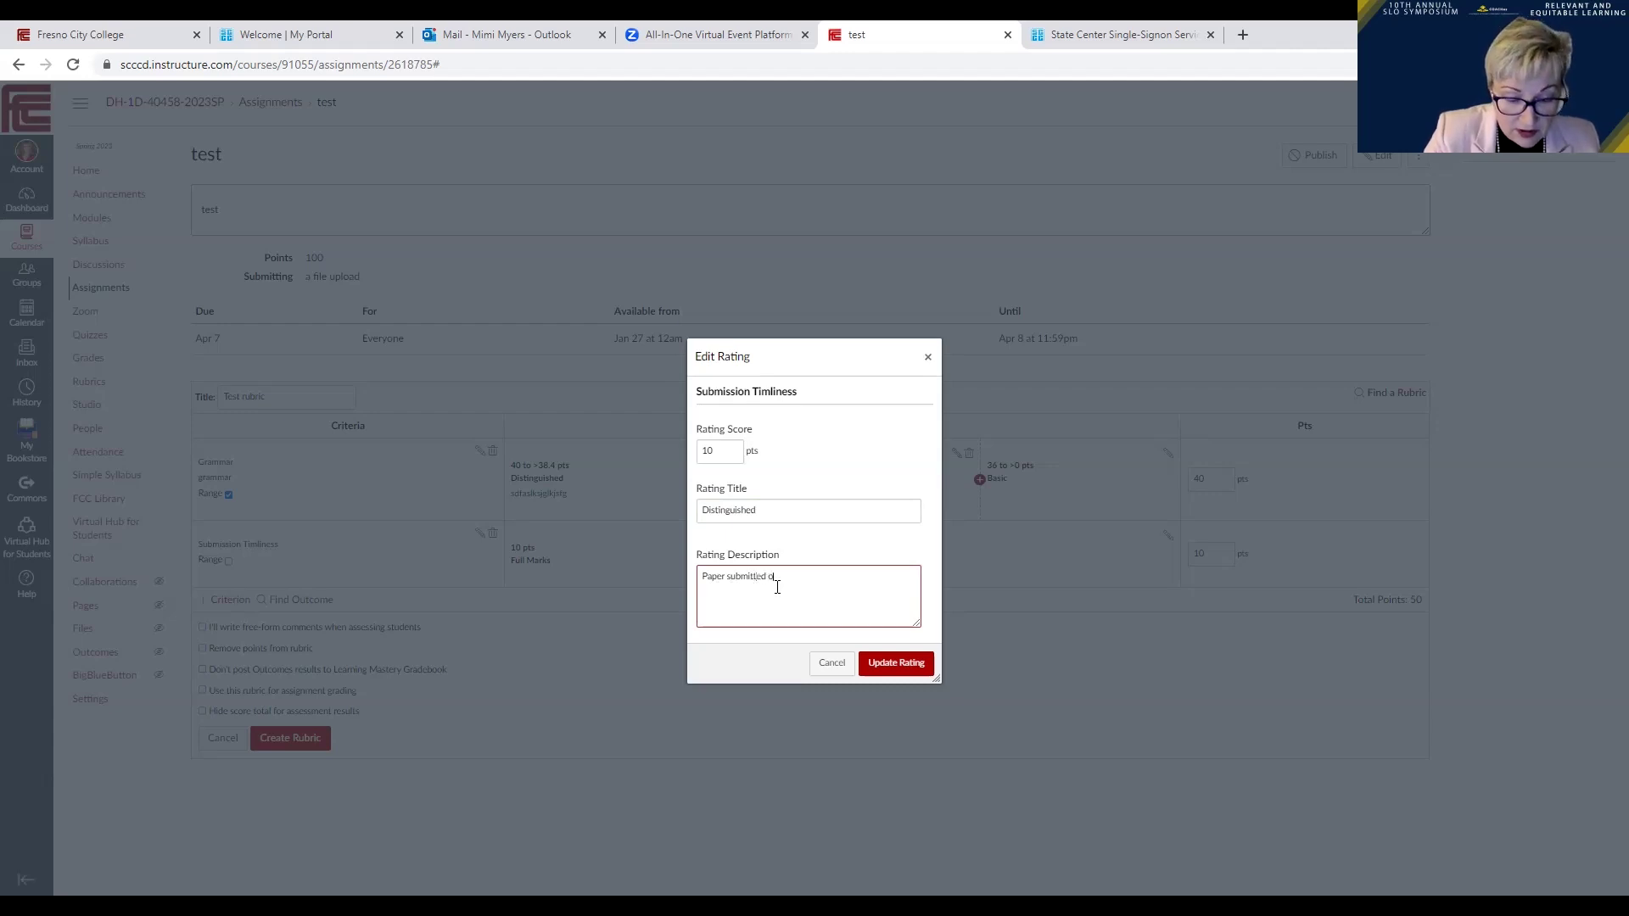
click(873, 662)
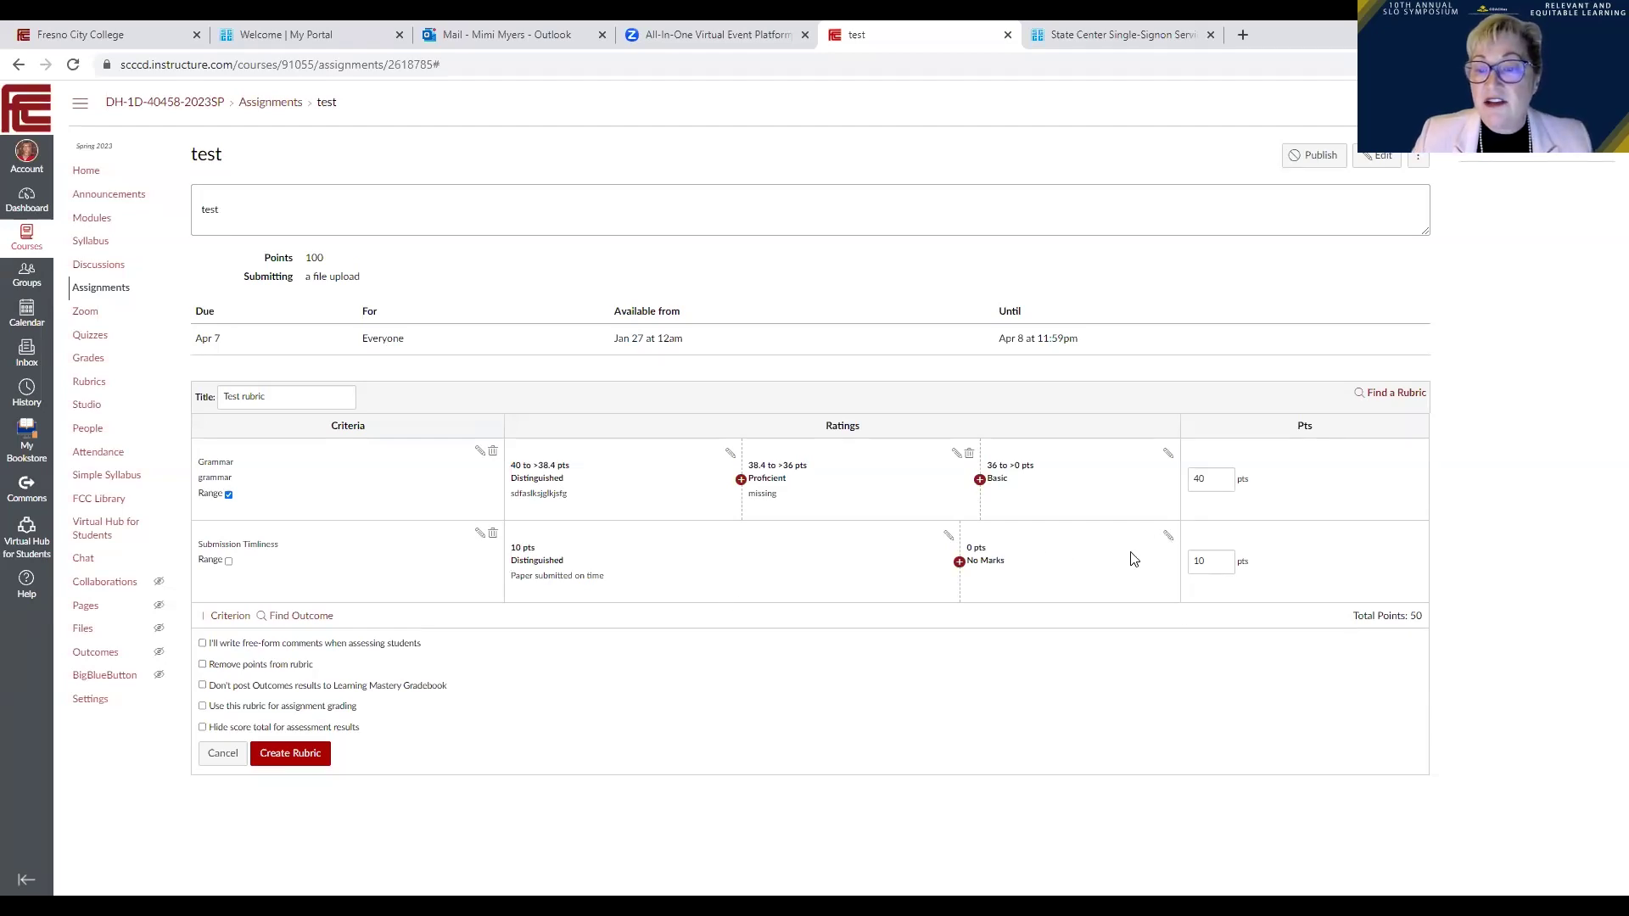
Step: Use range scoring and change No Marks to 'Basic to Does not meet expectations' at 5 points
click(229, 561)
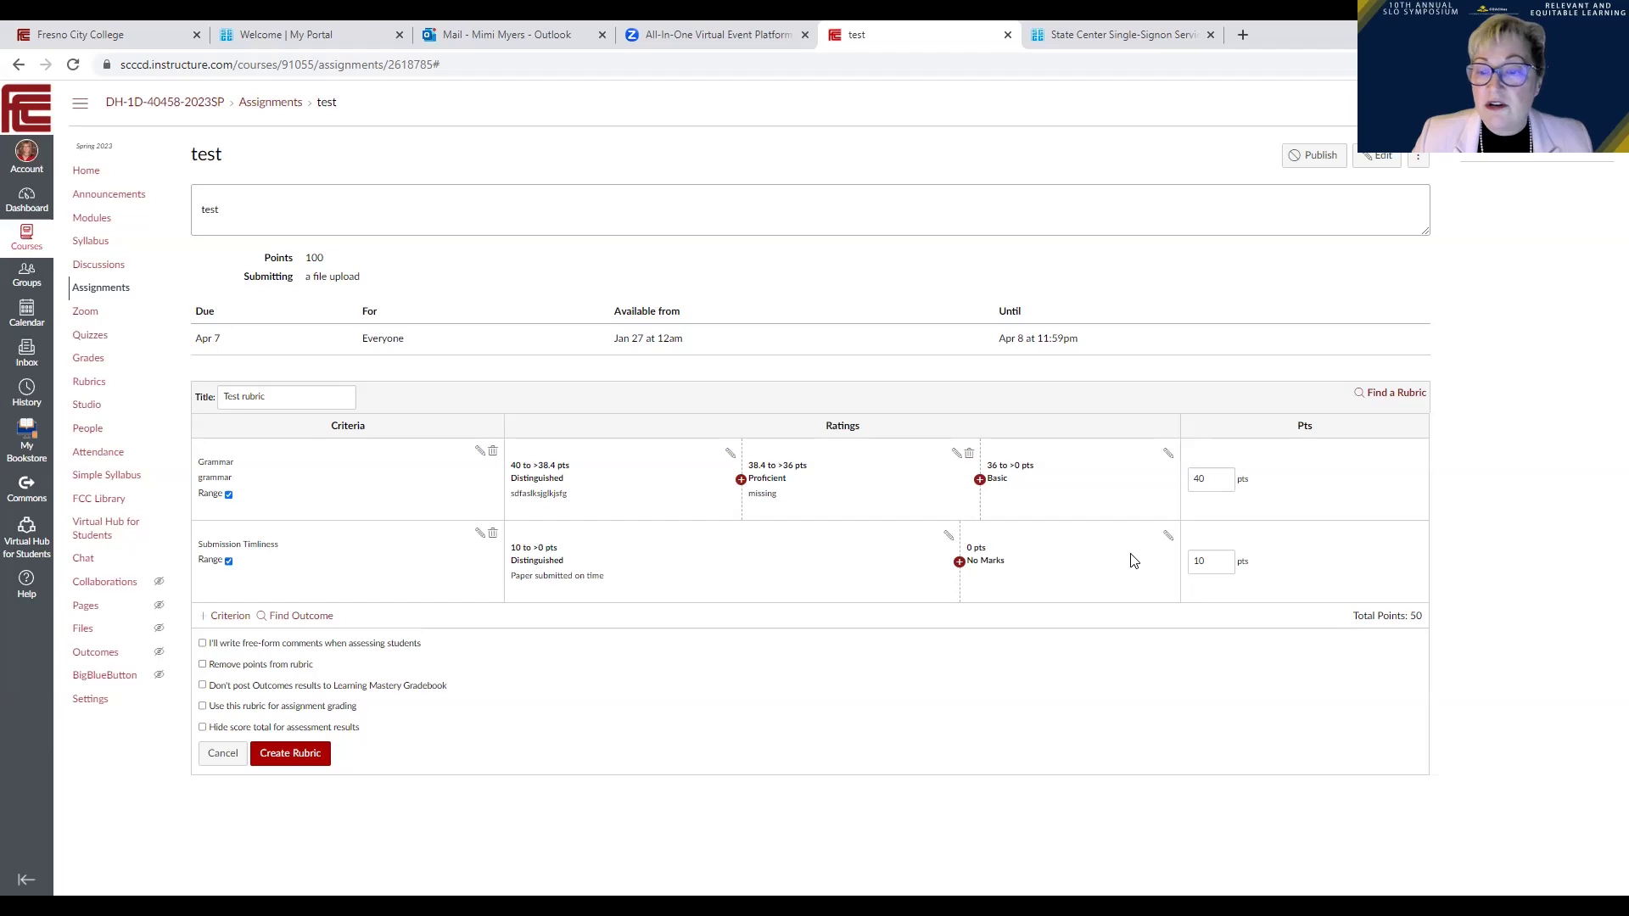
click(1168, 539)
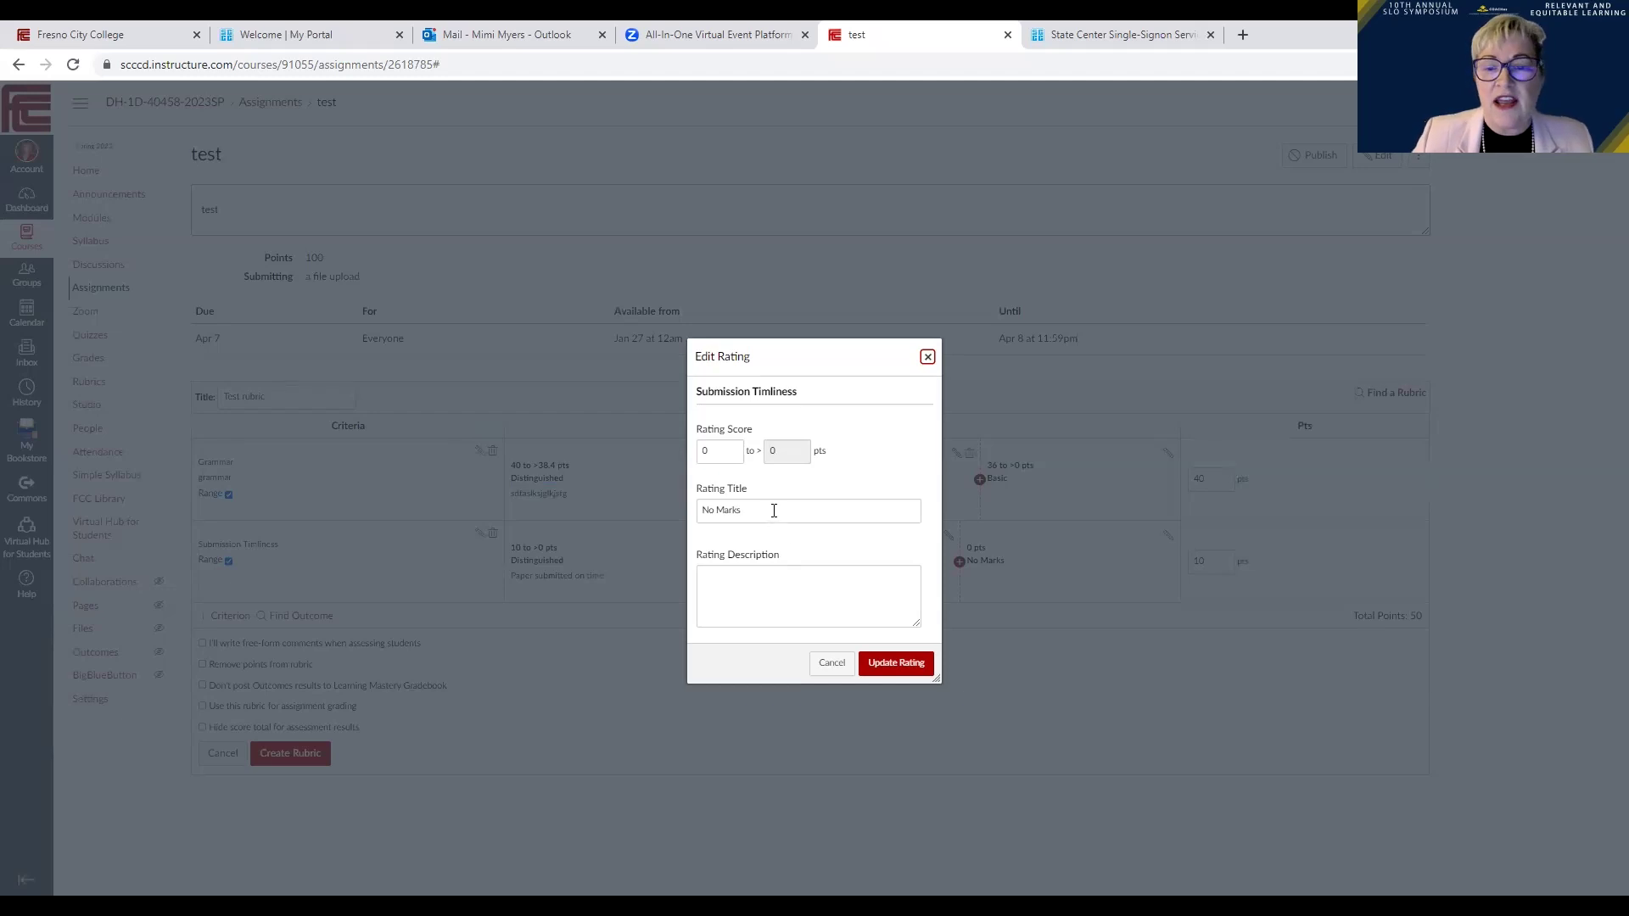
drag(774, 510, 655, 511)
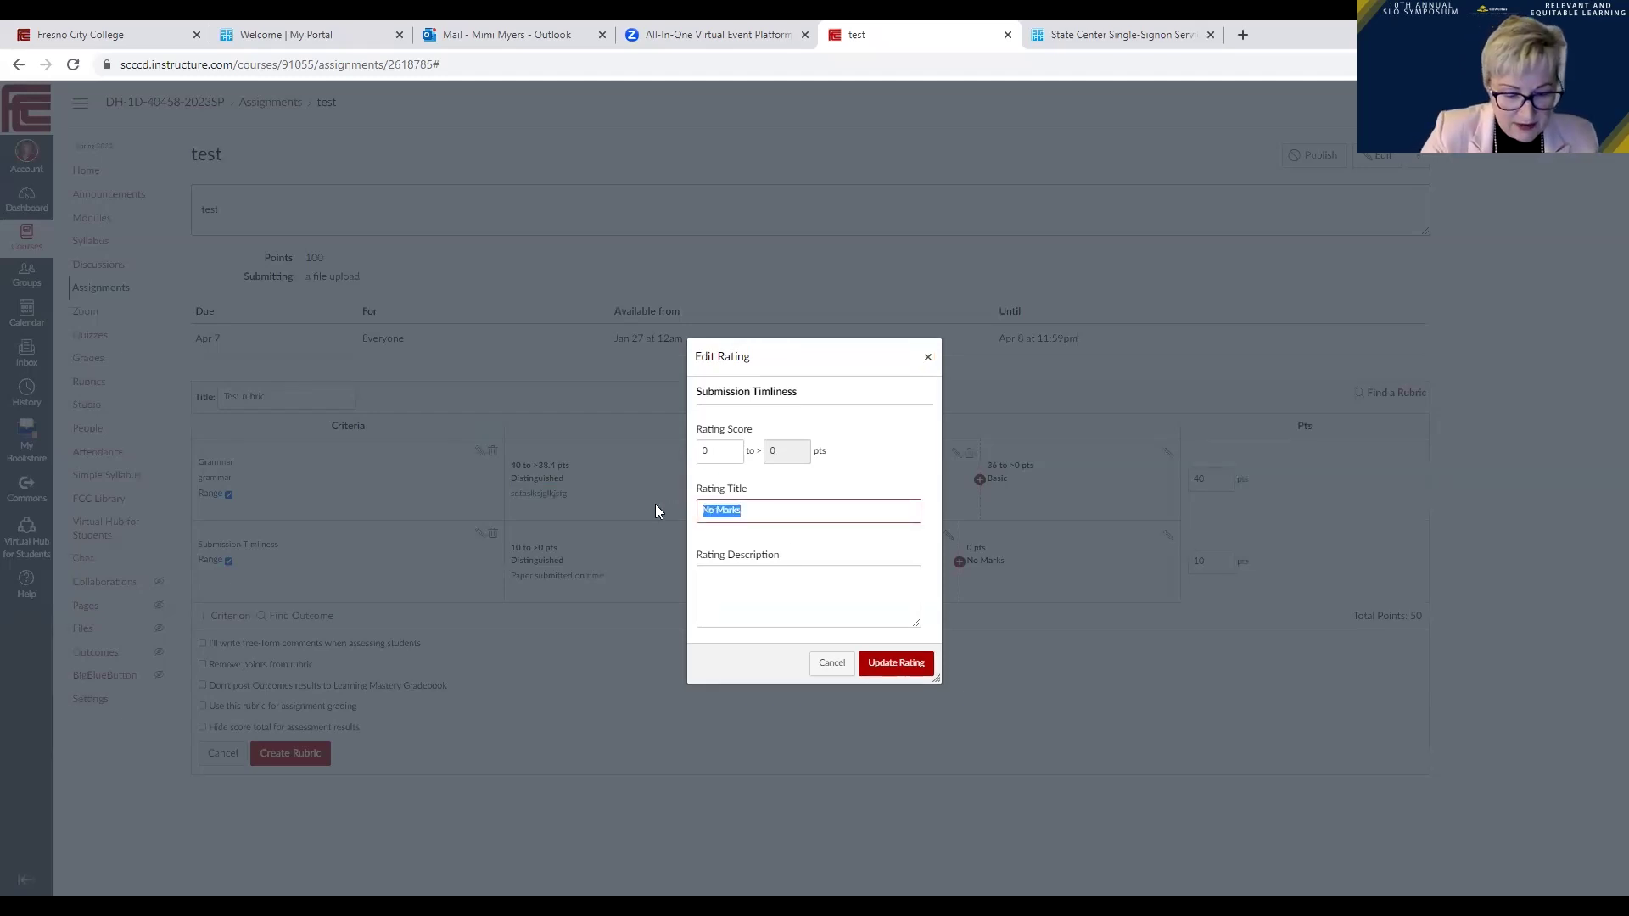
text(Basic to)
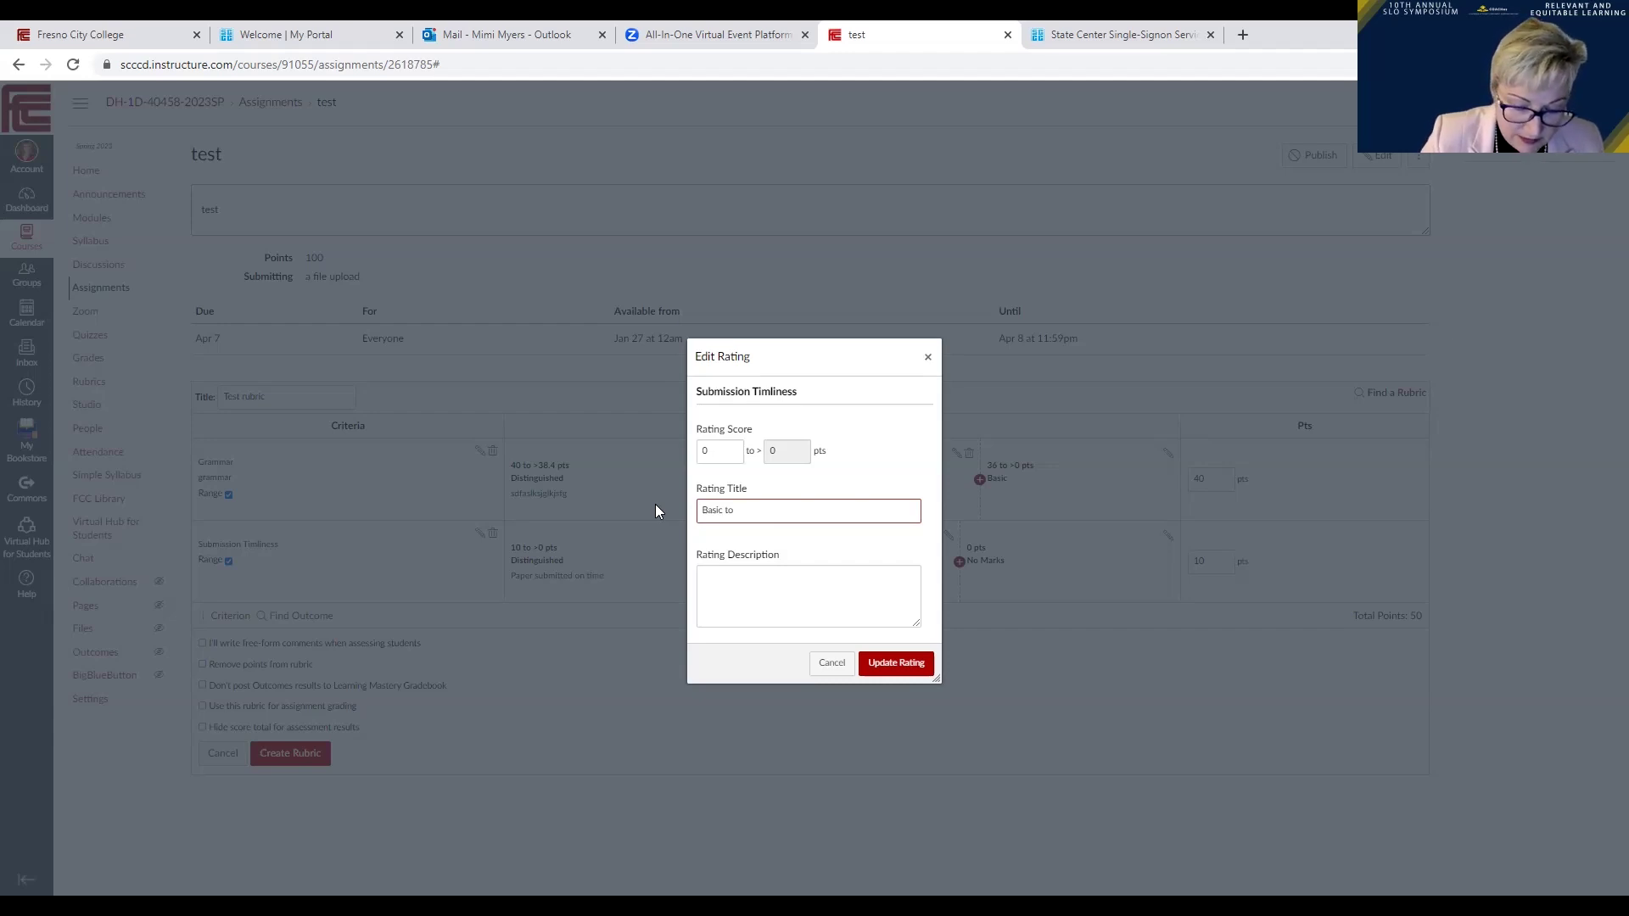
text(Dies not mee)
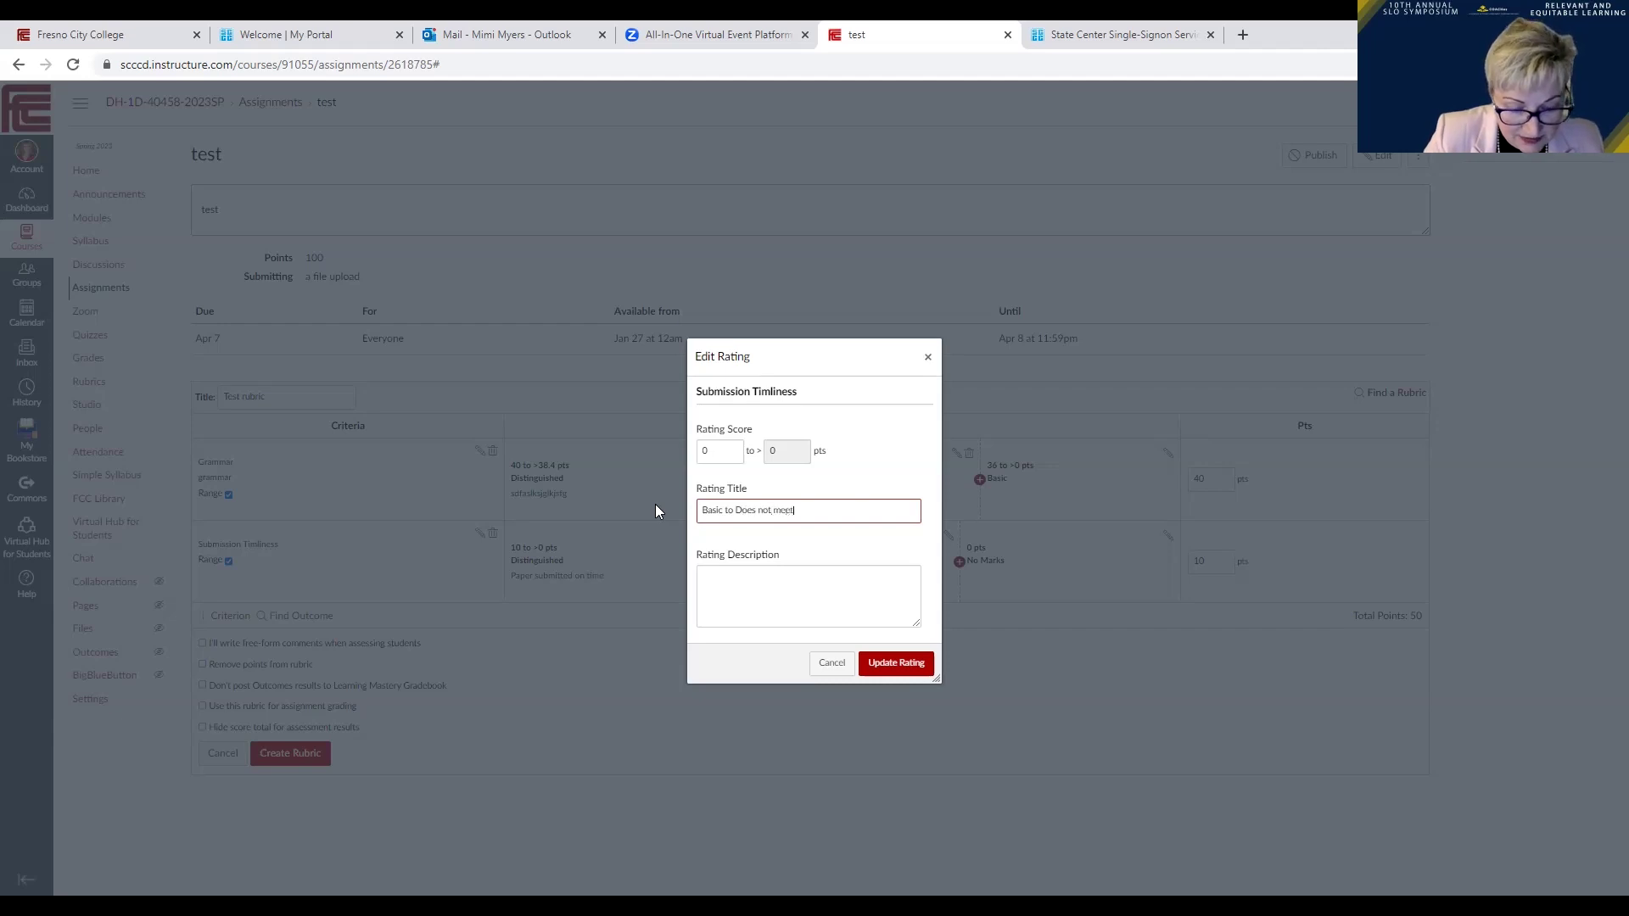
text(t expecctations)
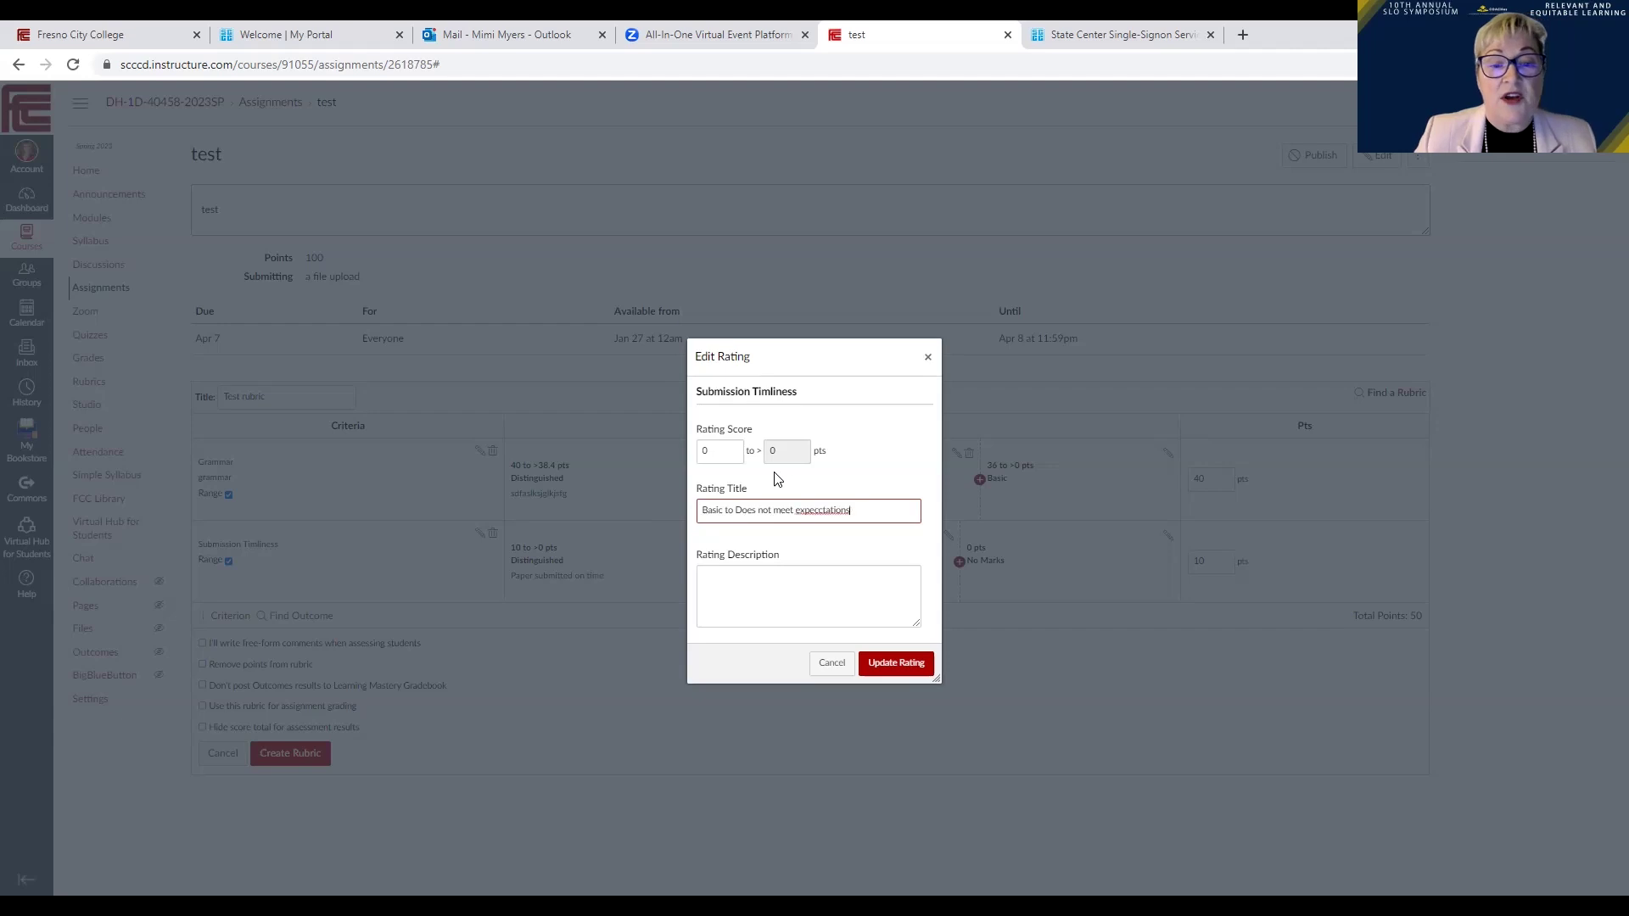
drag(726, 449, 699, 453)
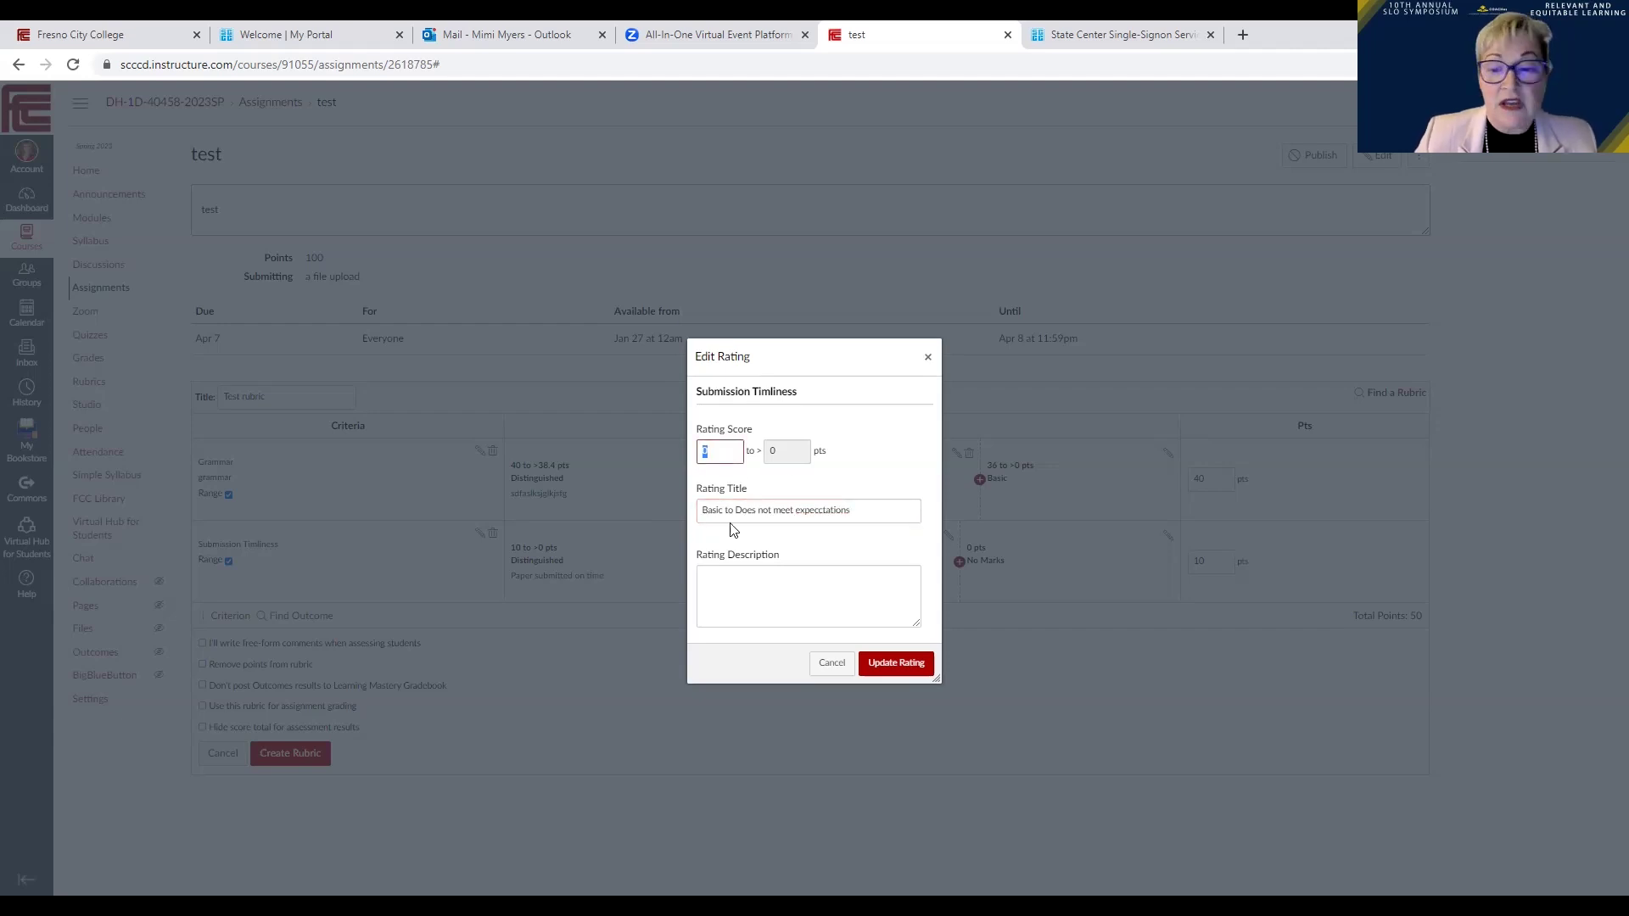
text(5)
click(896, 664)
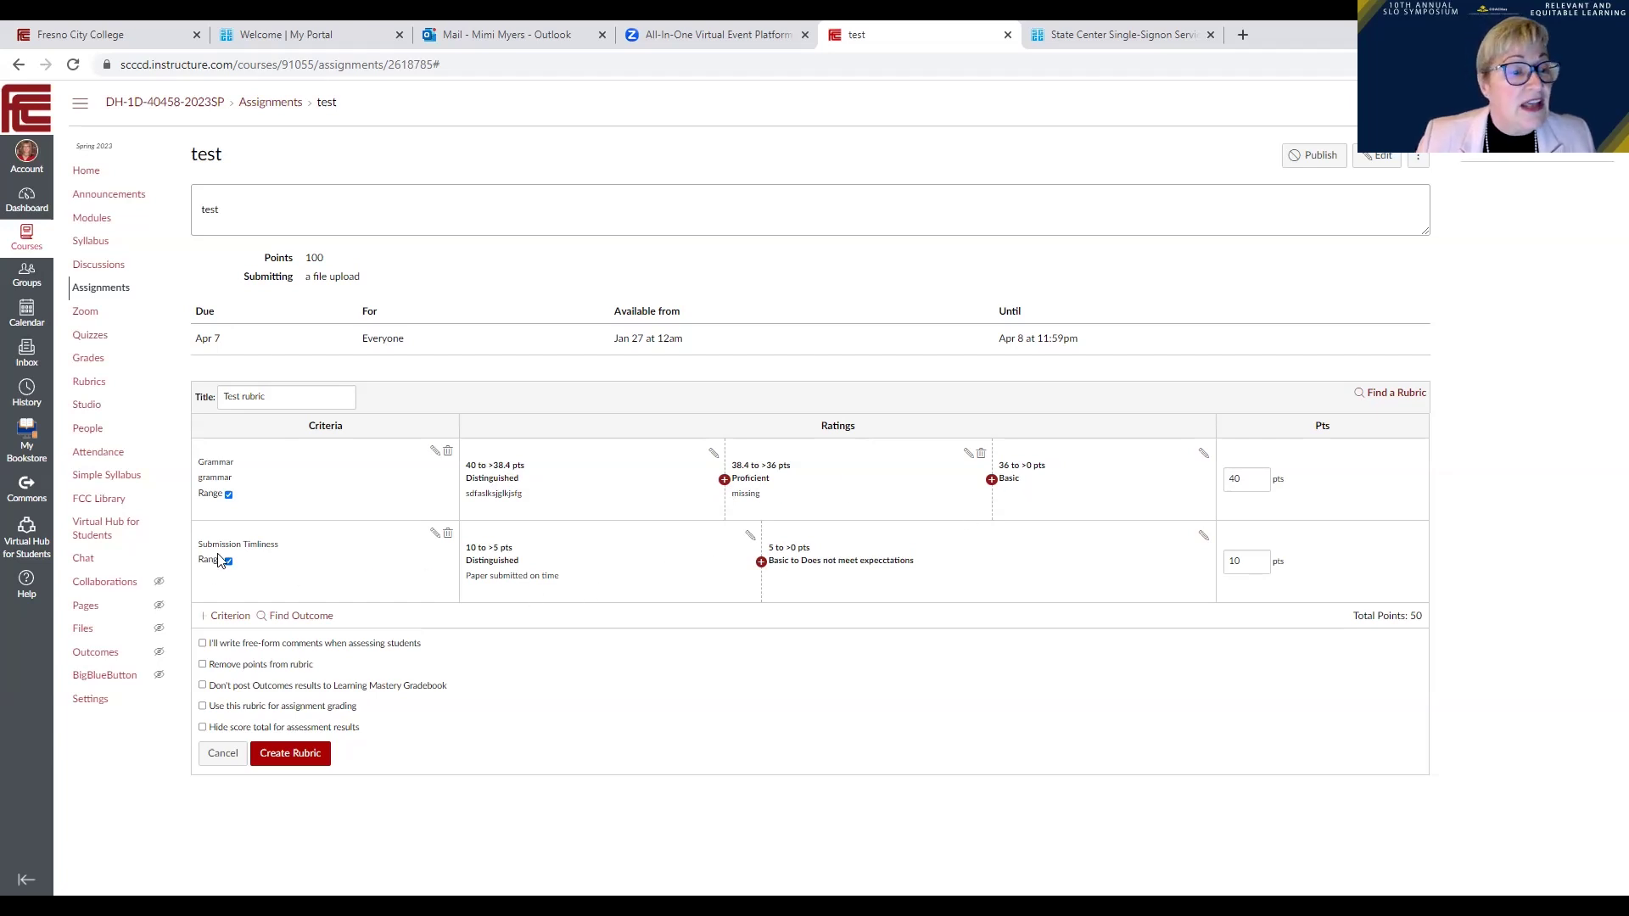
Step: Add the long description 'Paper was submitted on time. For each day late minus 1 point'
click(435, 535)
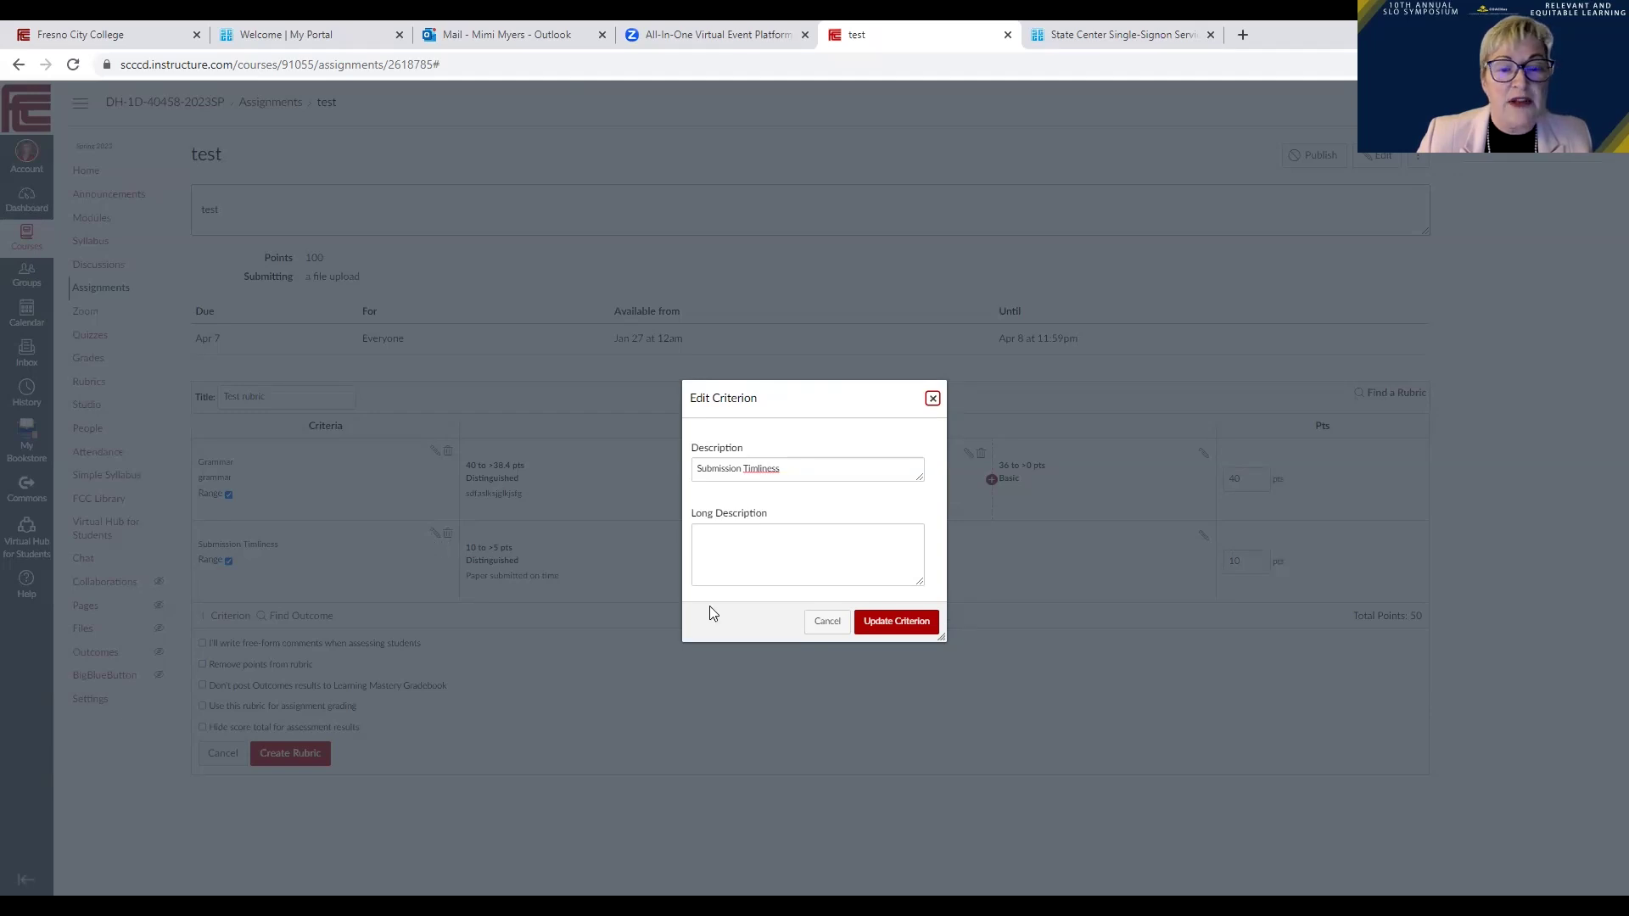
click(752, 546)
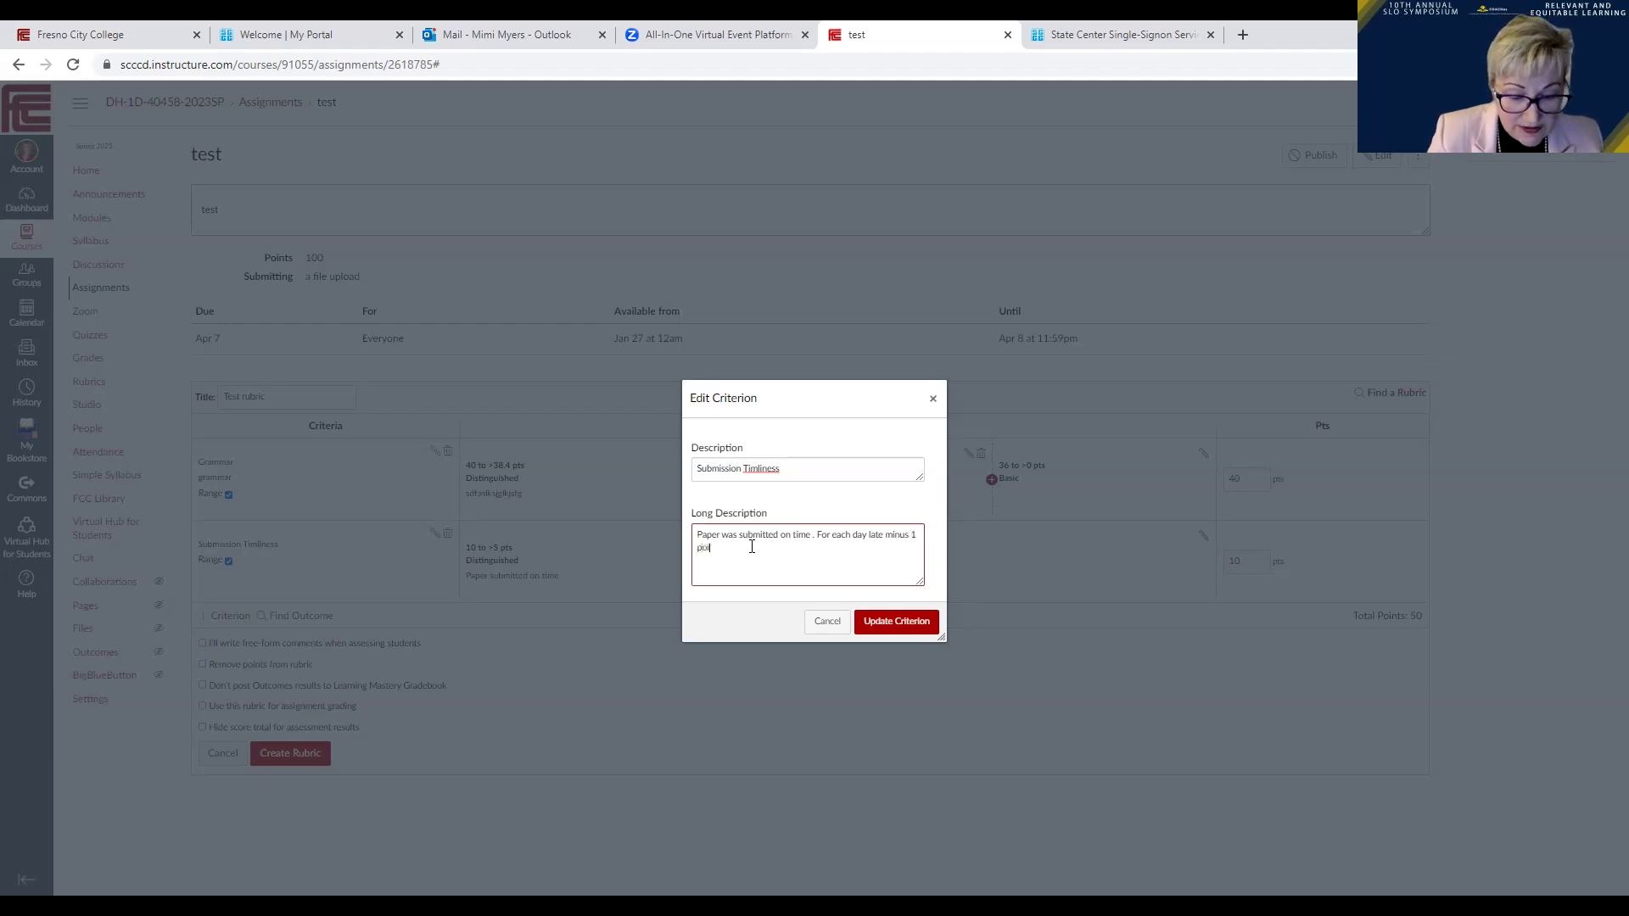
click(896, 621)
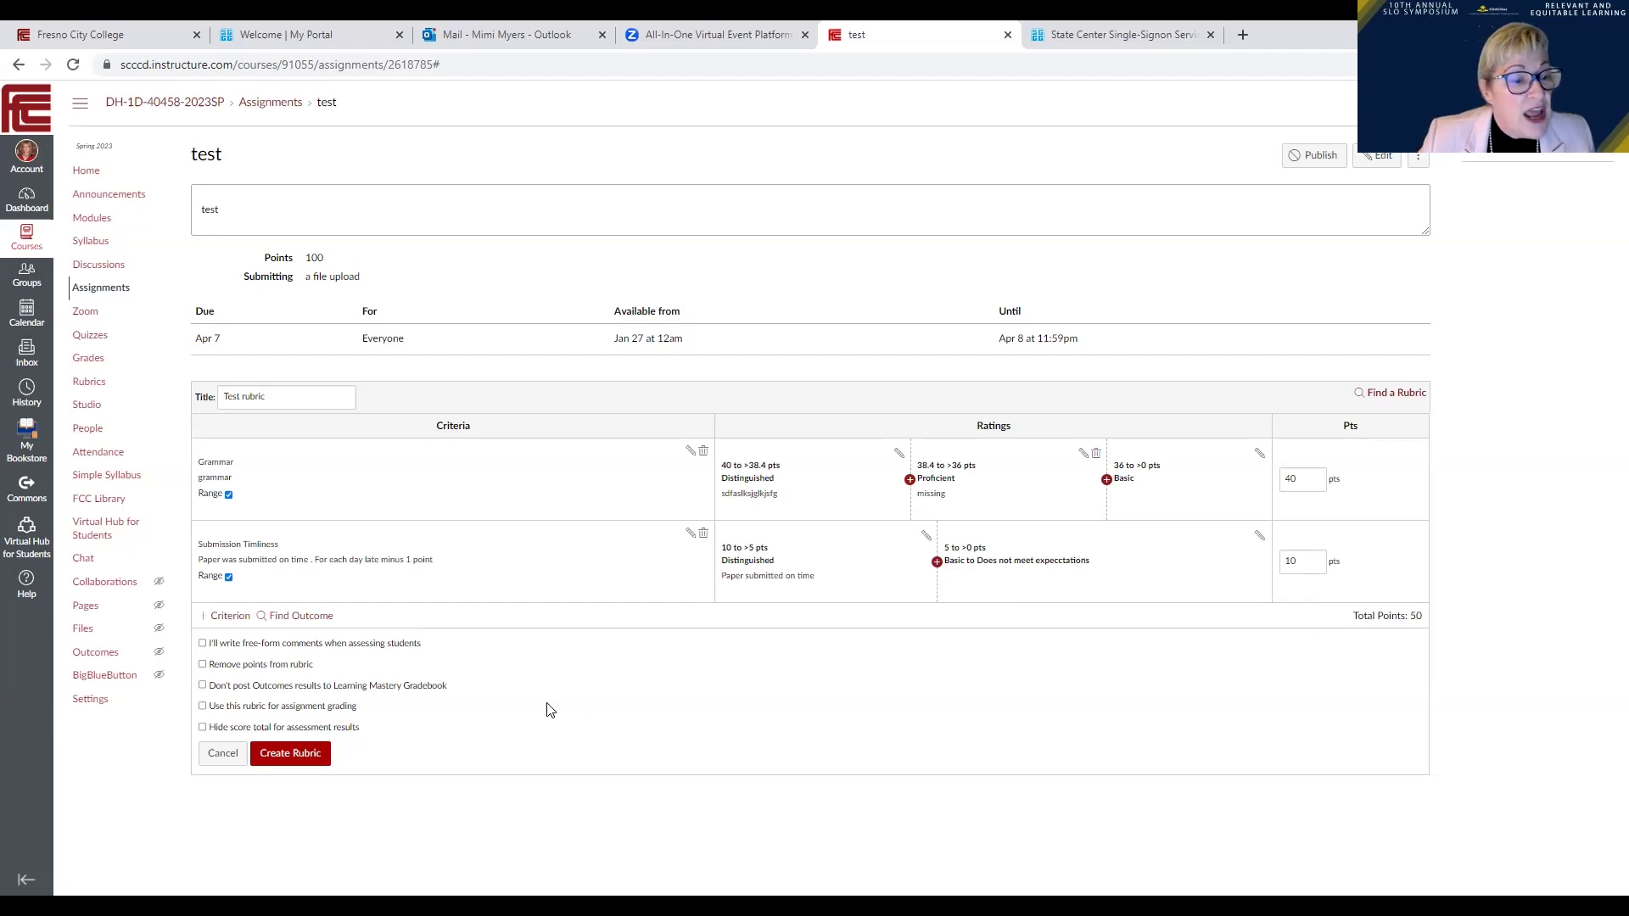
Step: Save the Test rubric for assignment grading and match the assignment to 50 points
click(202, 707)
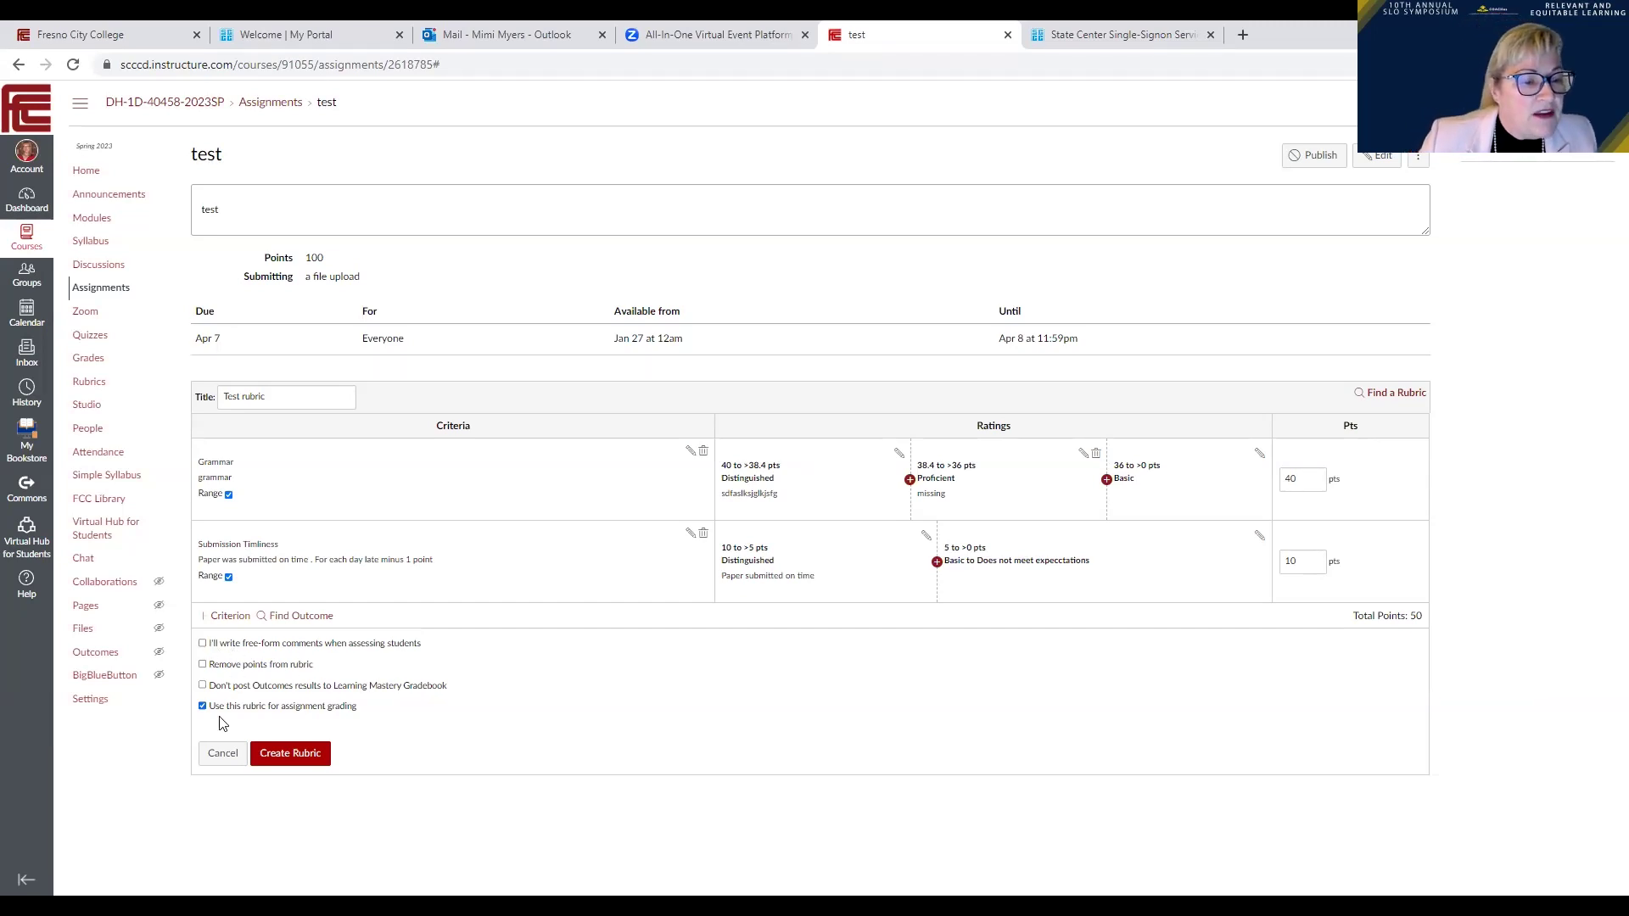
click(297, 755)
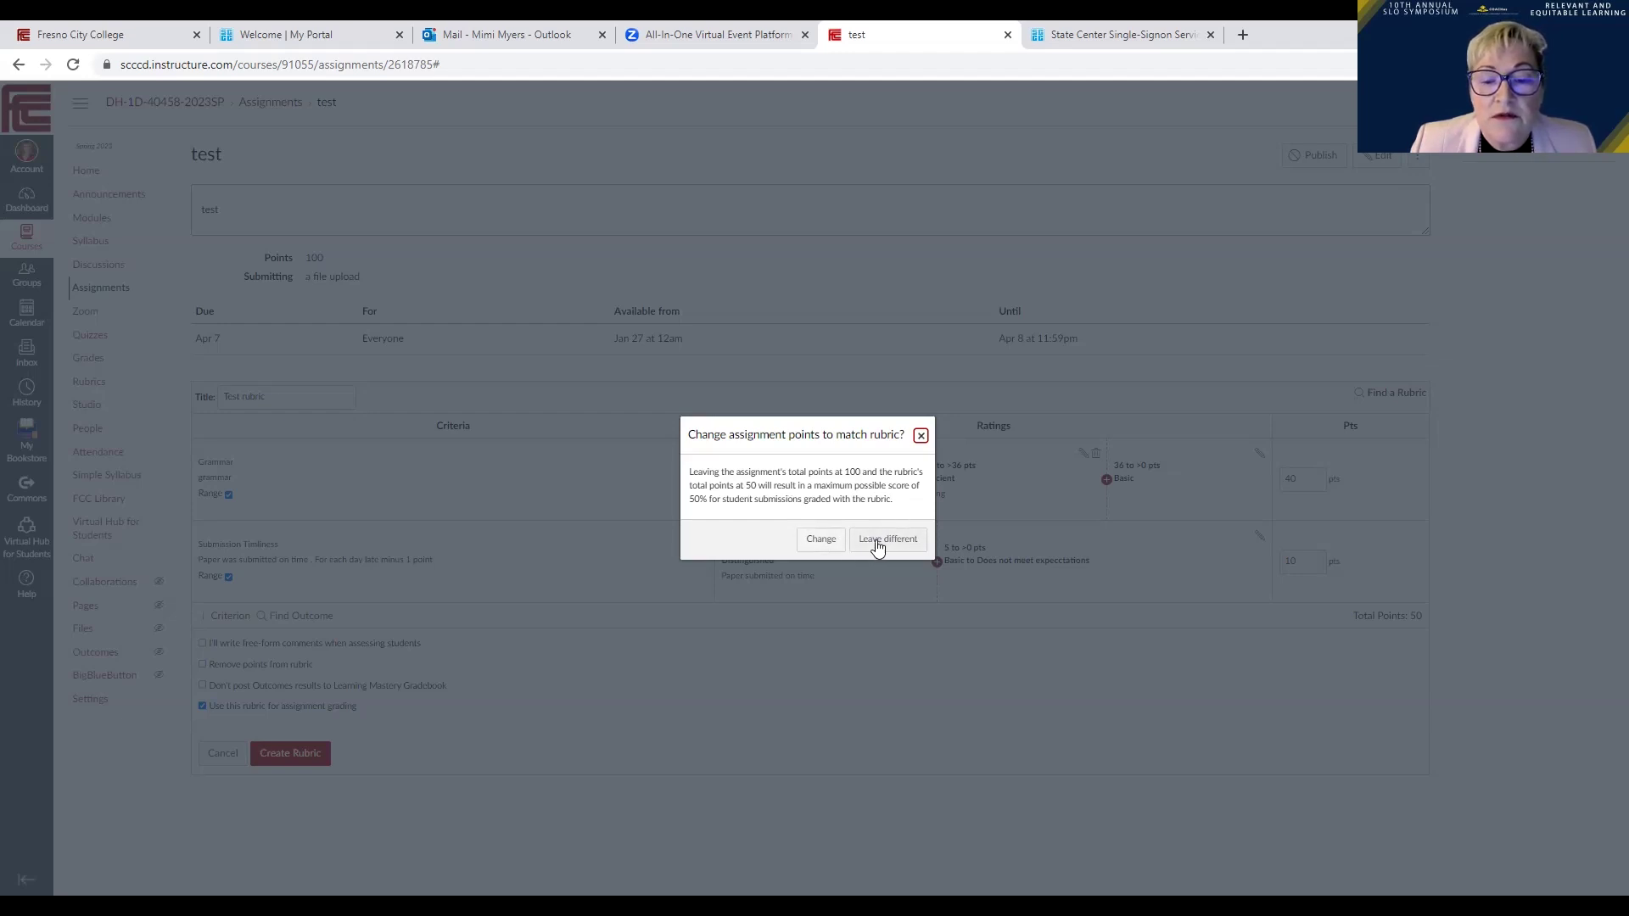
click(835, 546)
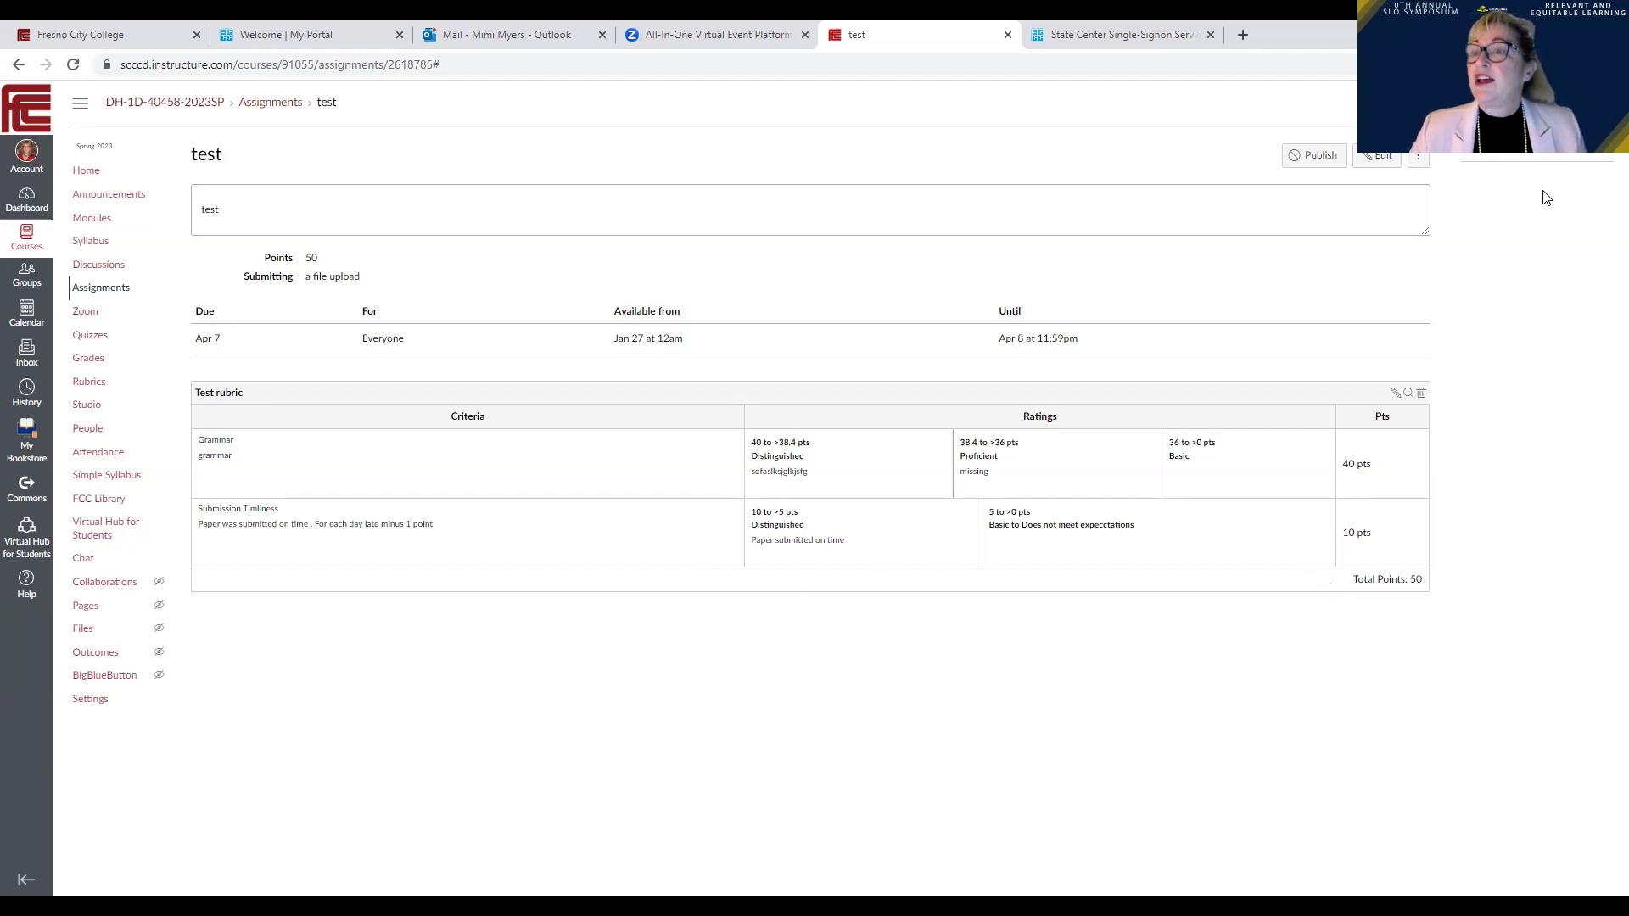
Step: Navigate through Assignments and the test assignment back to the DH-1D-40458-2023SP home page
click(1422, 161)
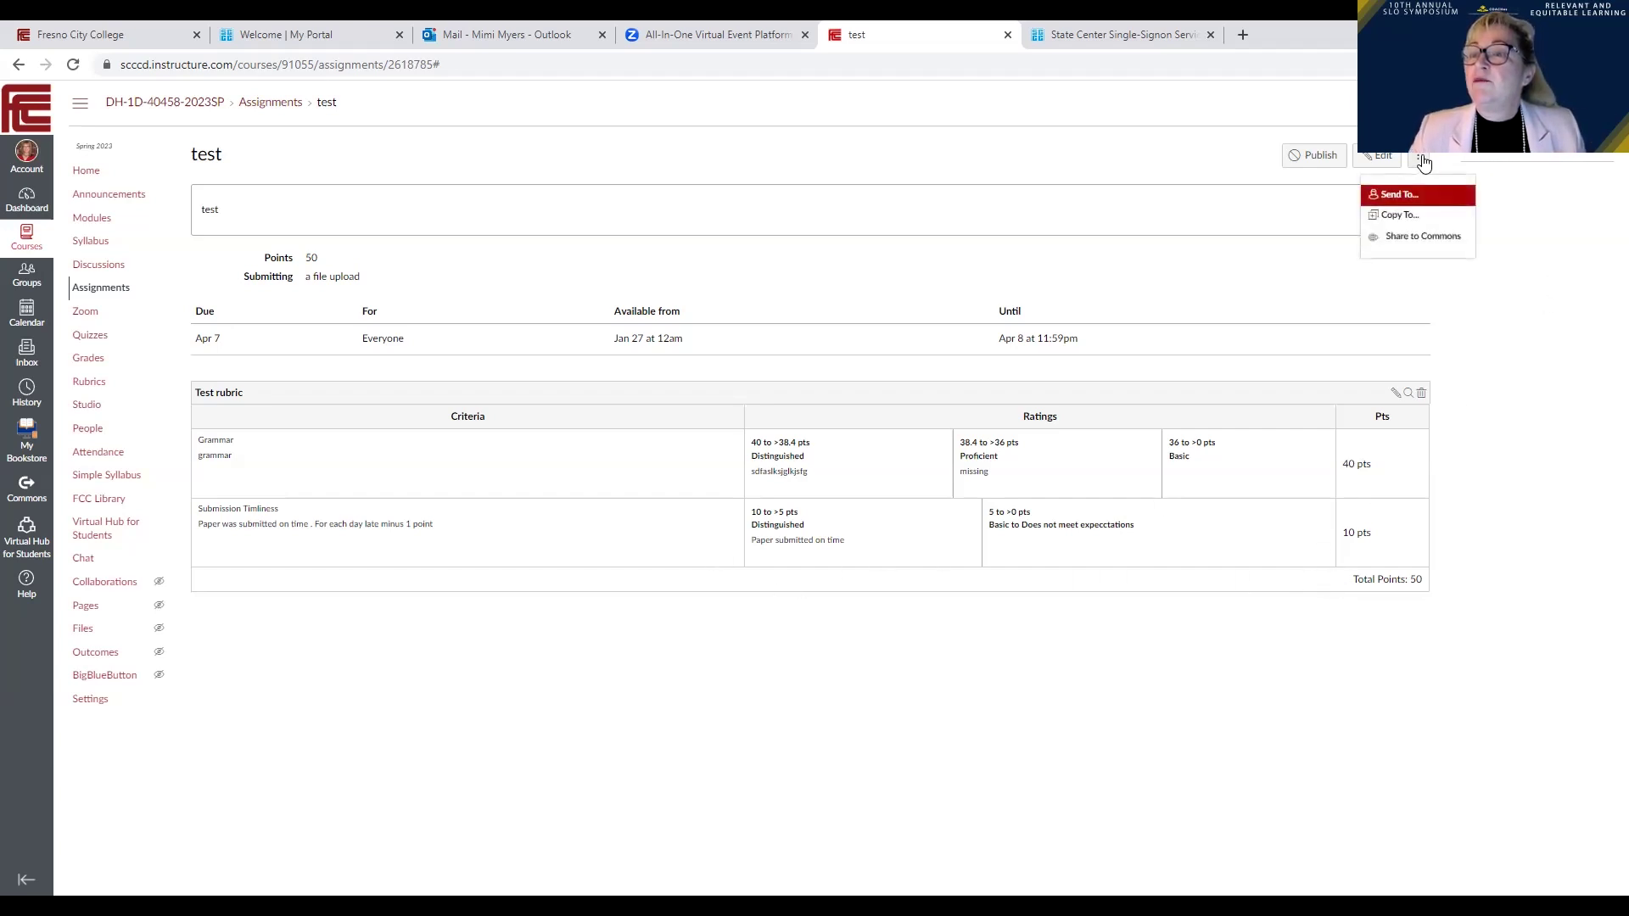
click(1560, 247)
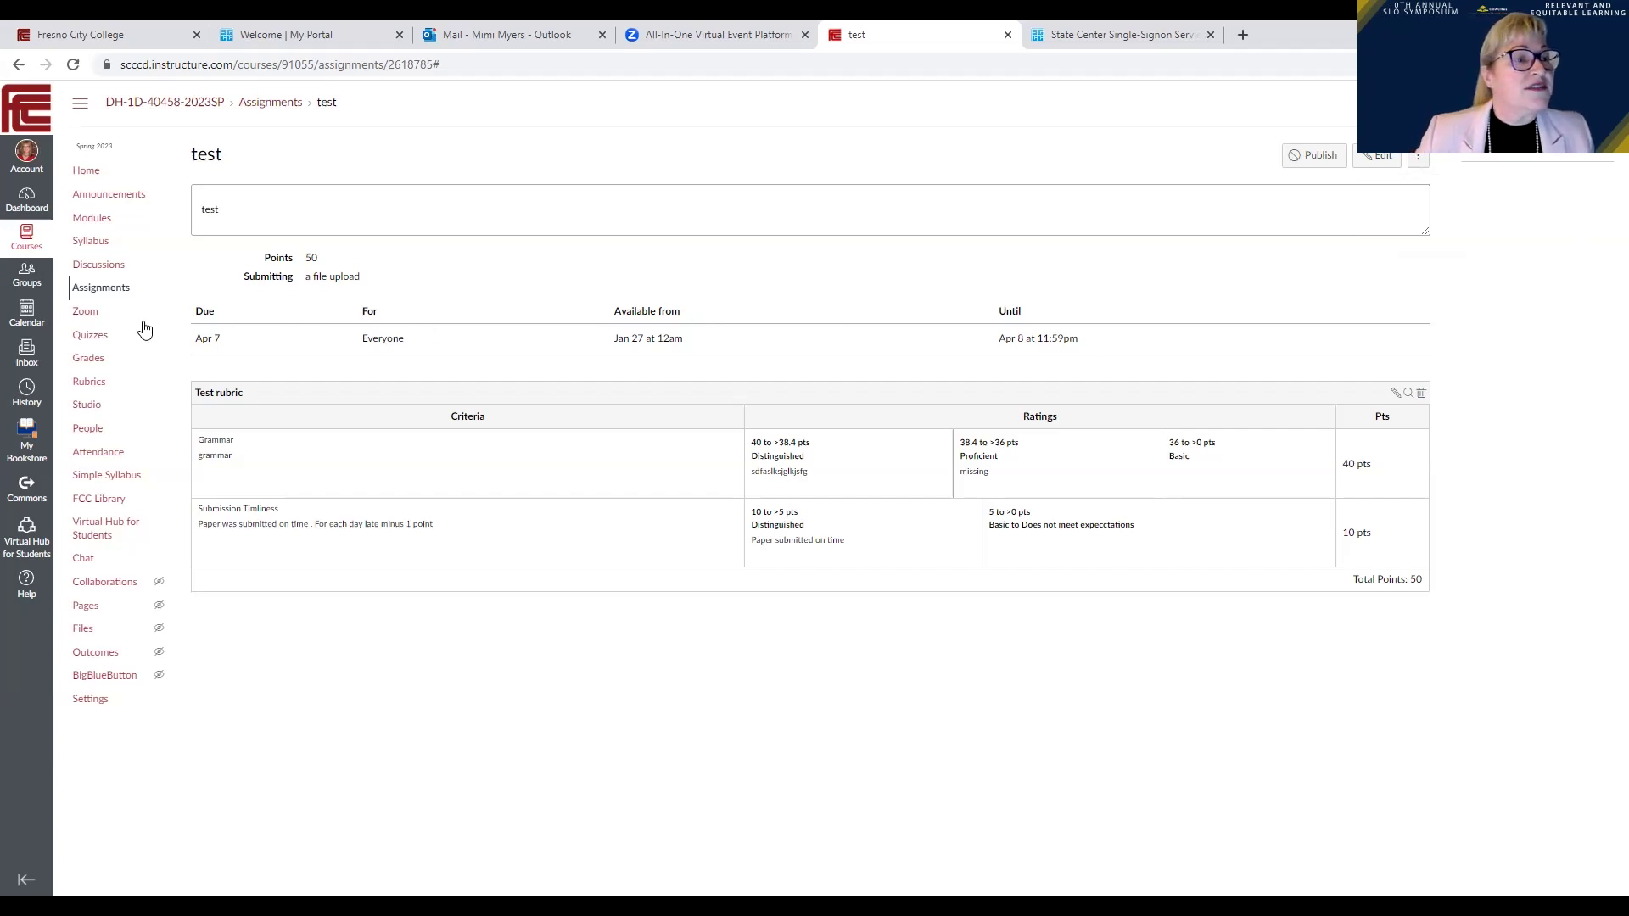
click(106, 291)
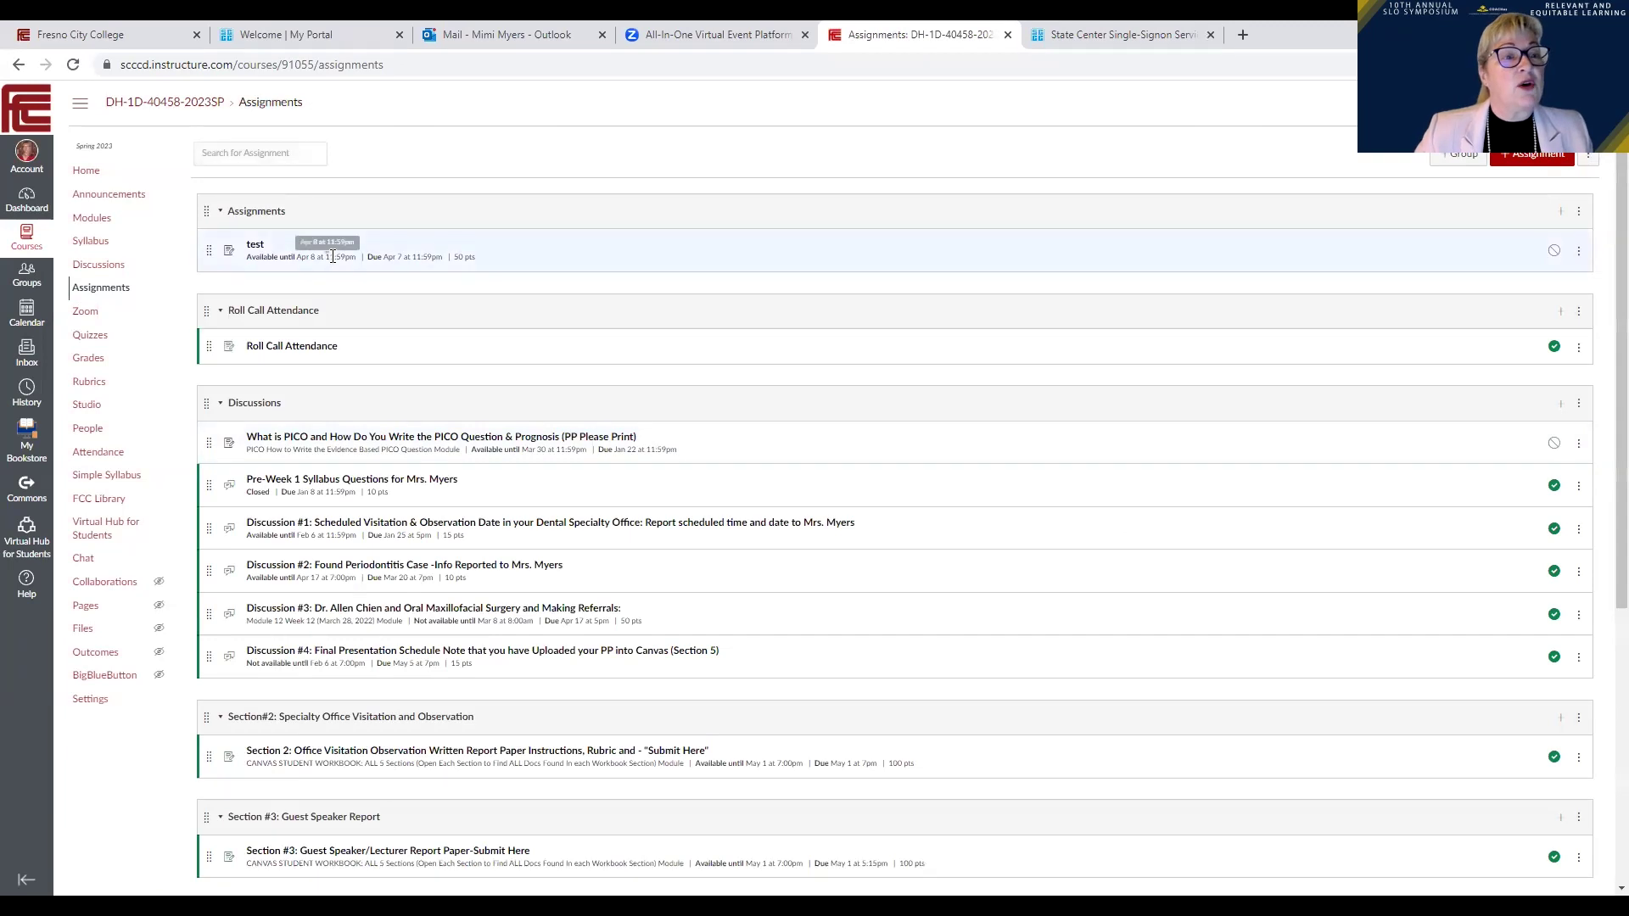
click(262, 248)
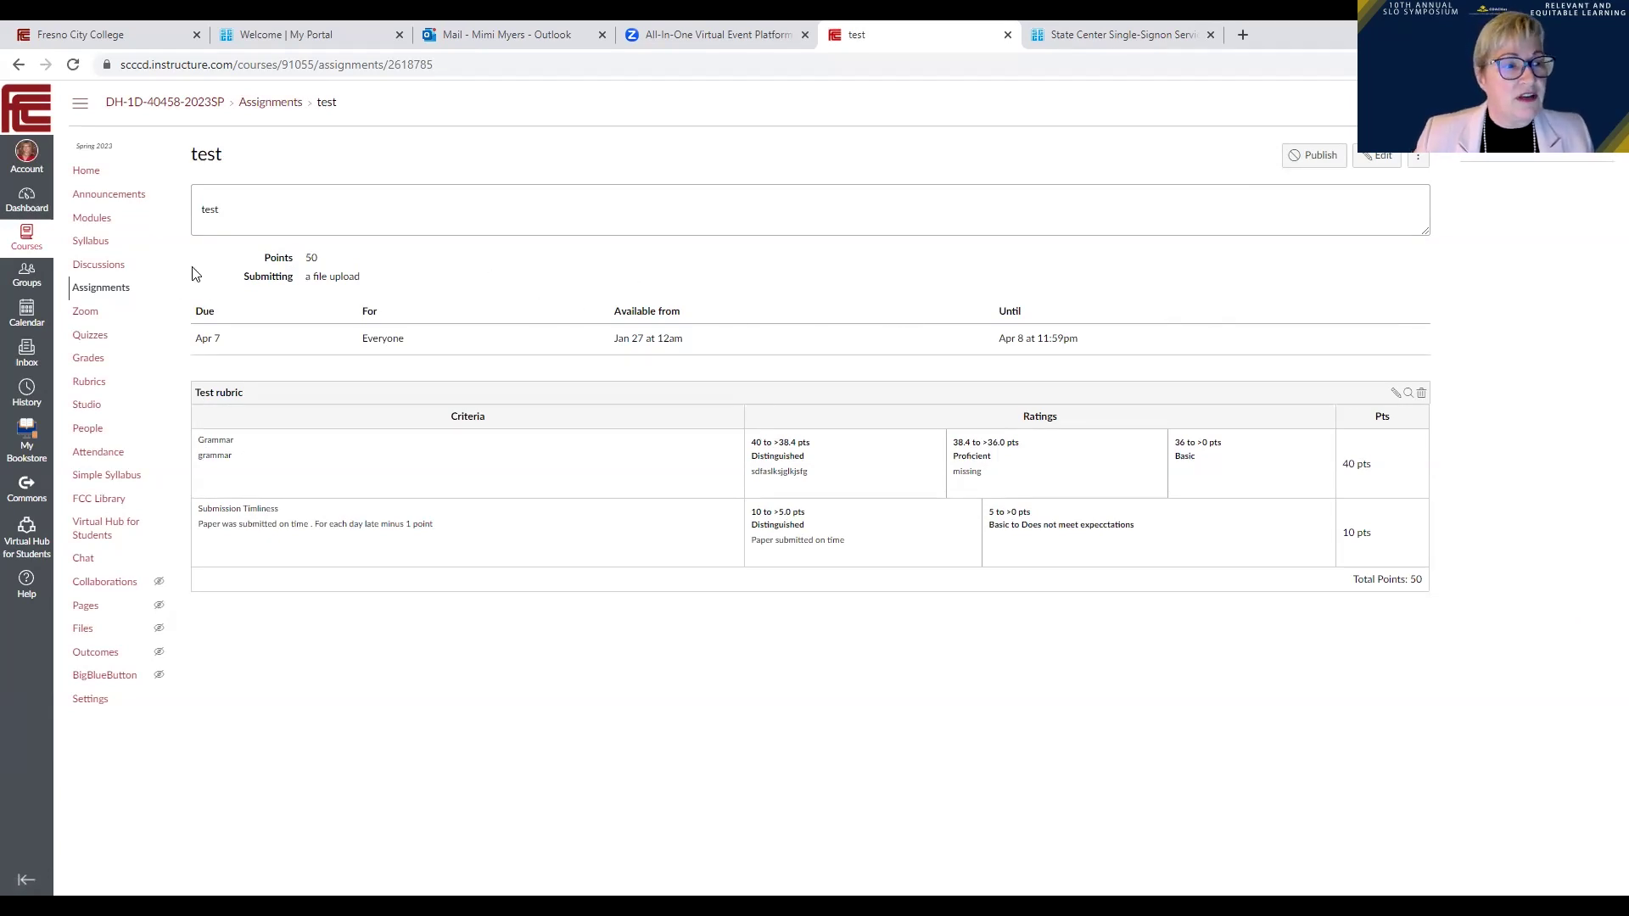
click(111, 292)
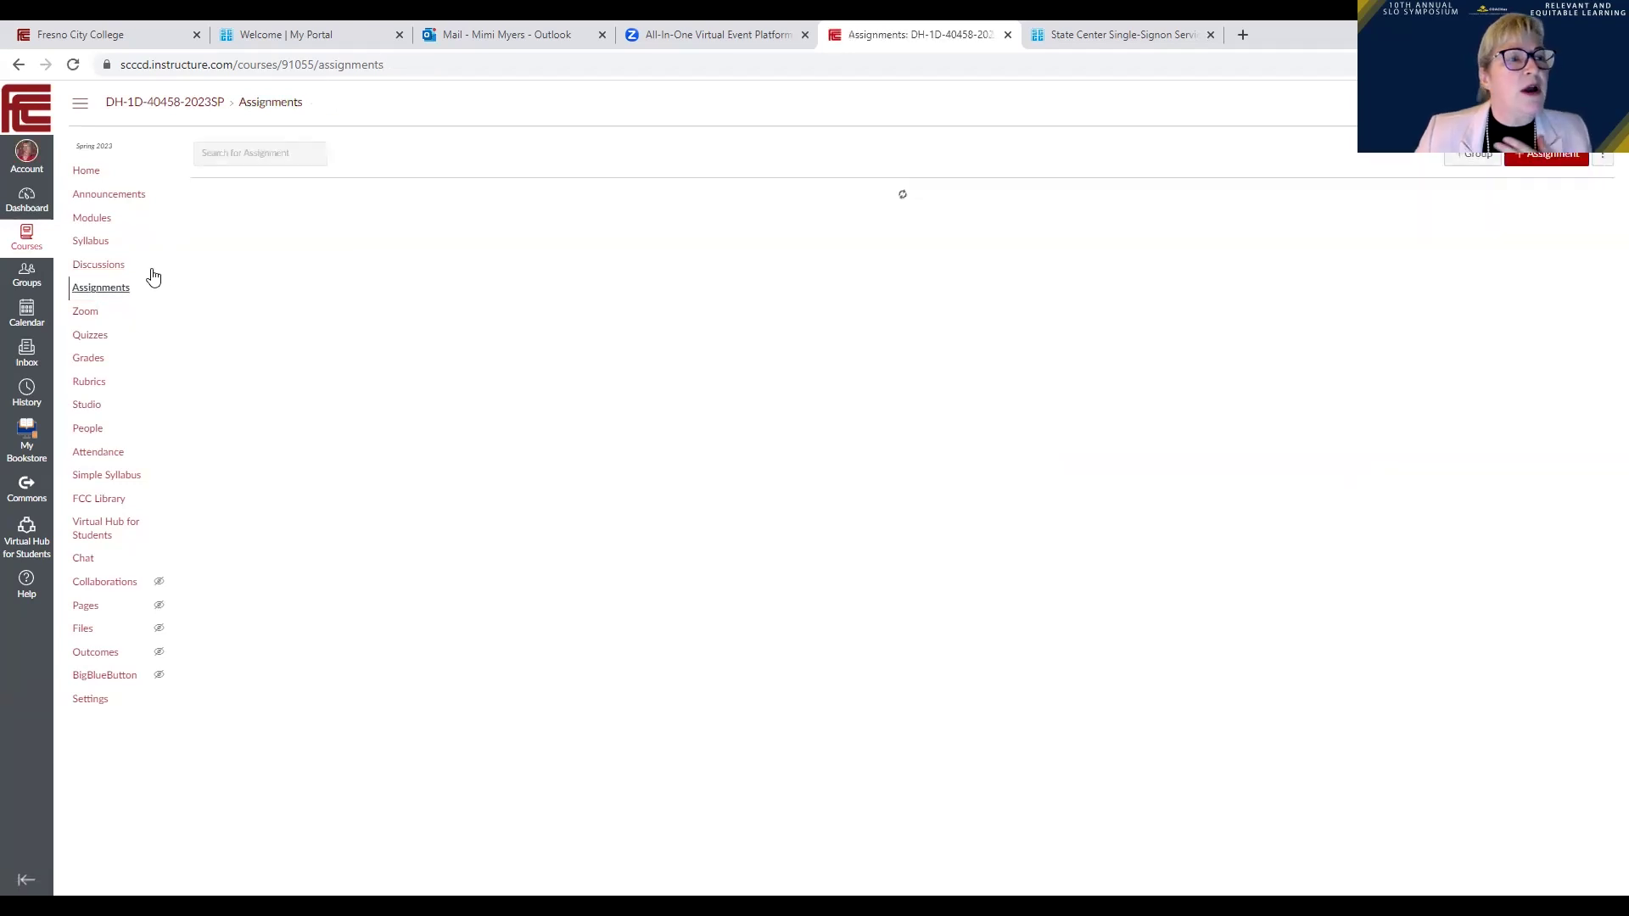
click(91, 173)
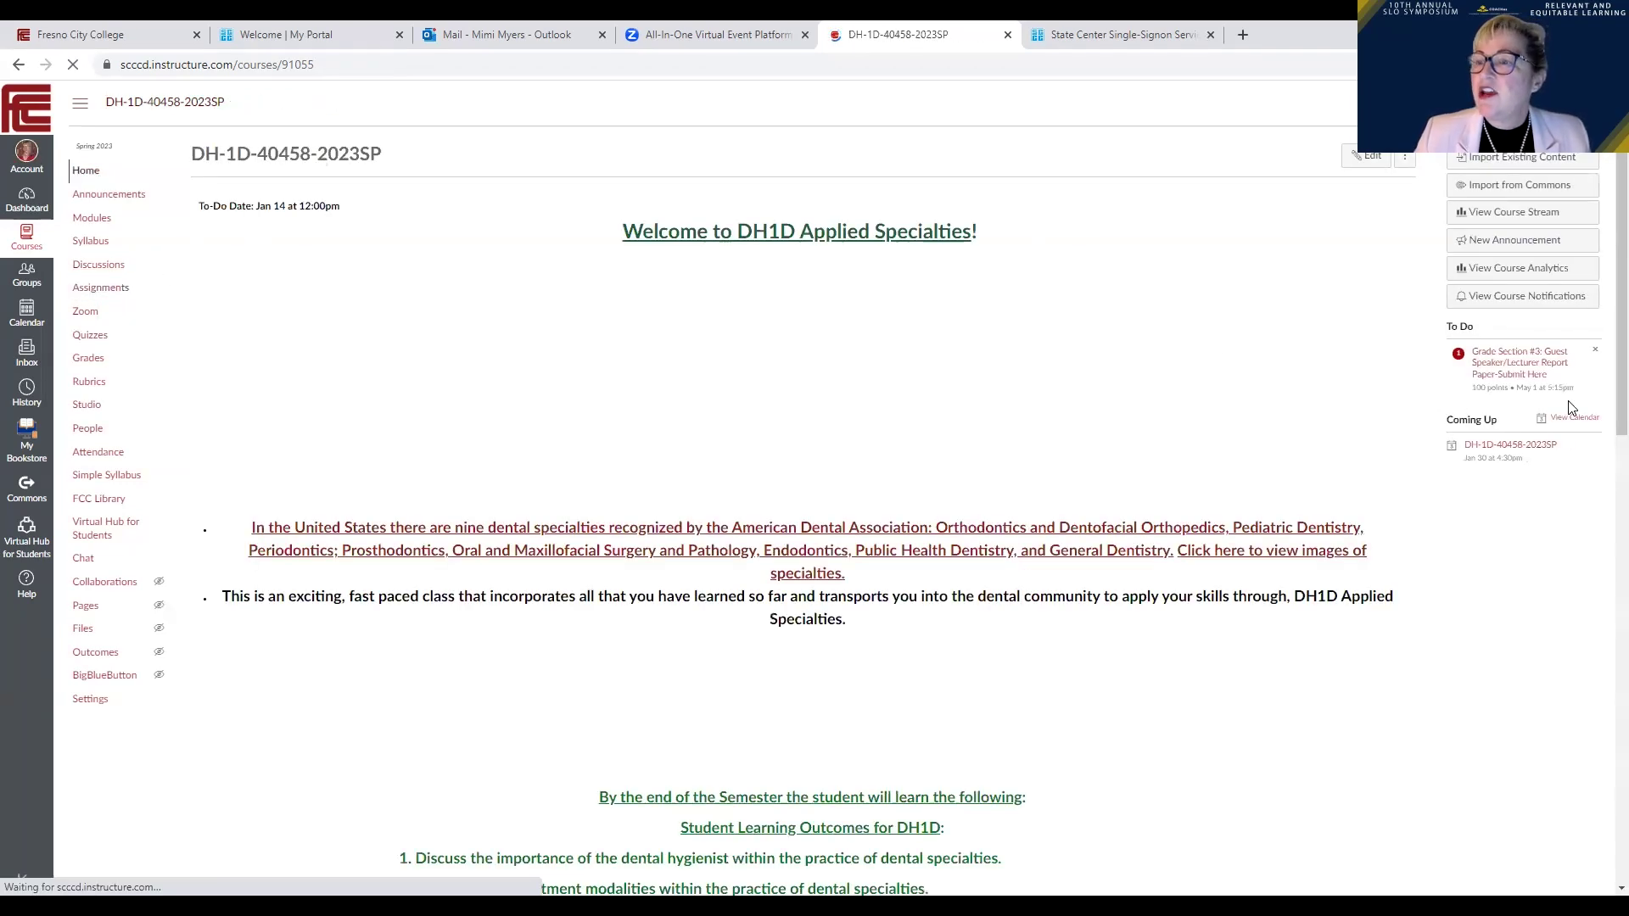
Step: Open the Section #3 report in SpeedGrader and display its rubric
click(1493, 396)
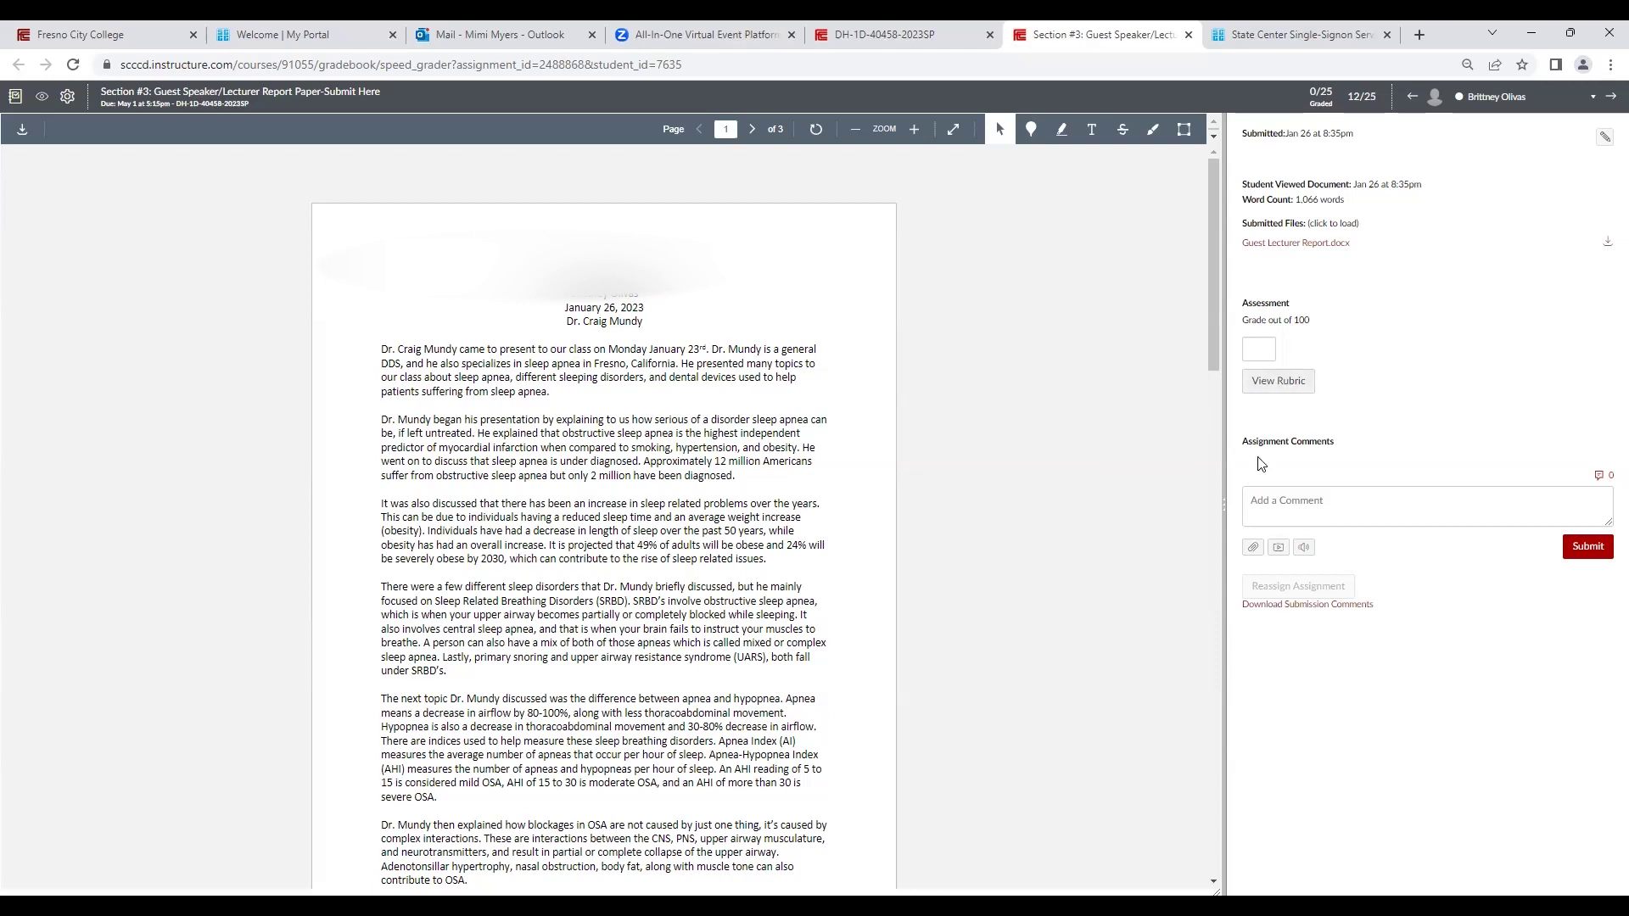
drag(1224, 507, 961, 506)
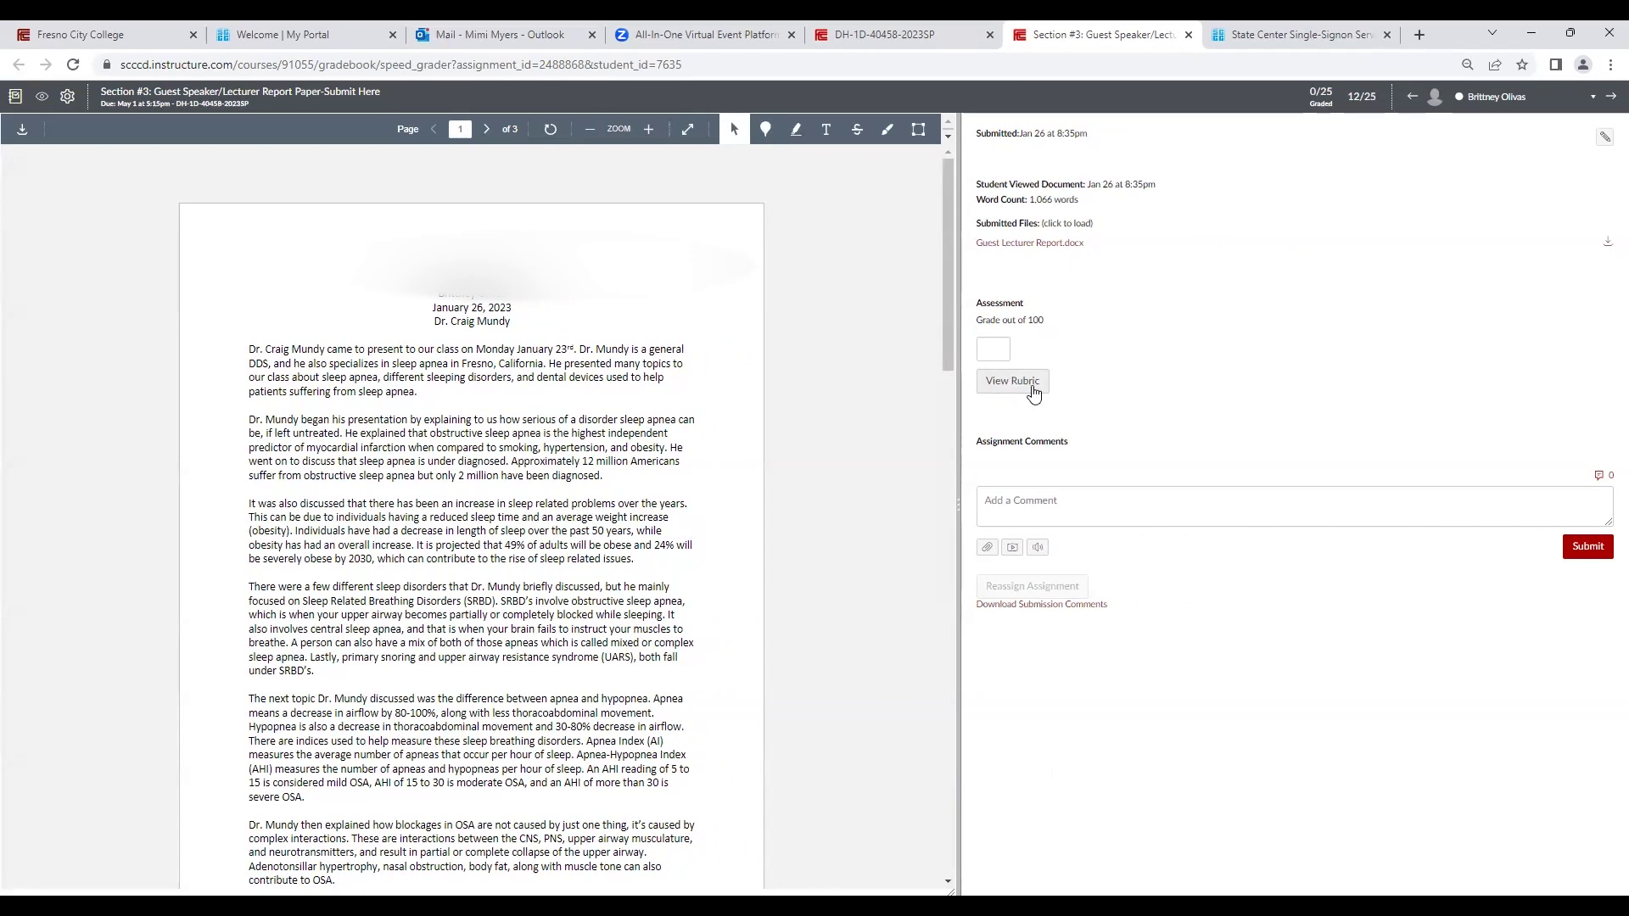
click(1032, 384)
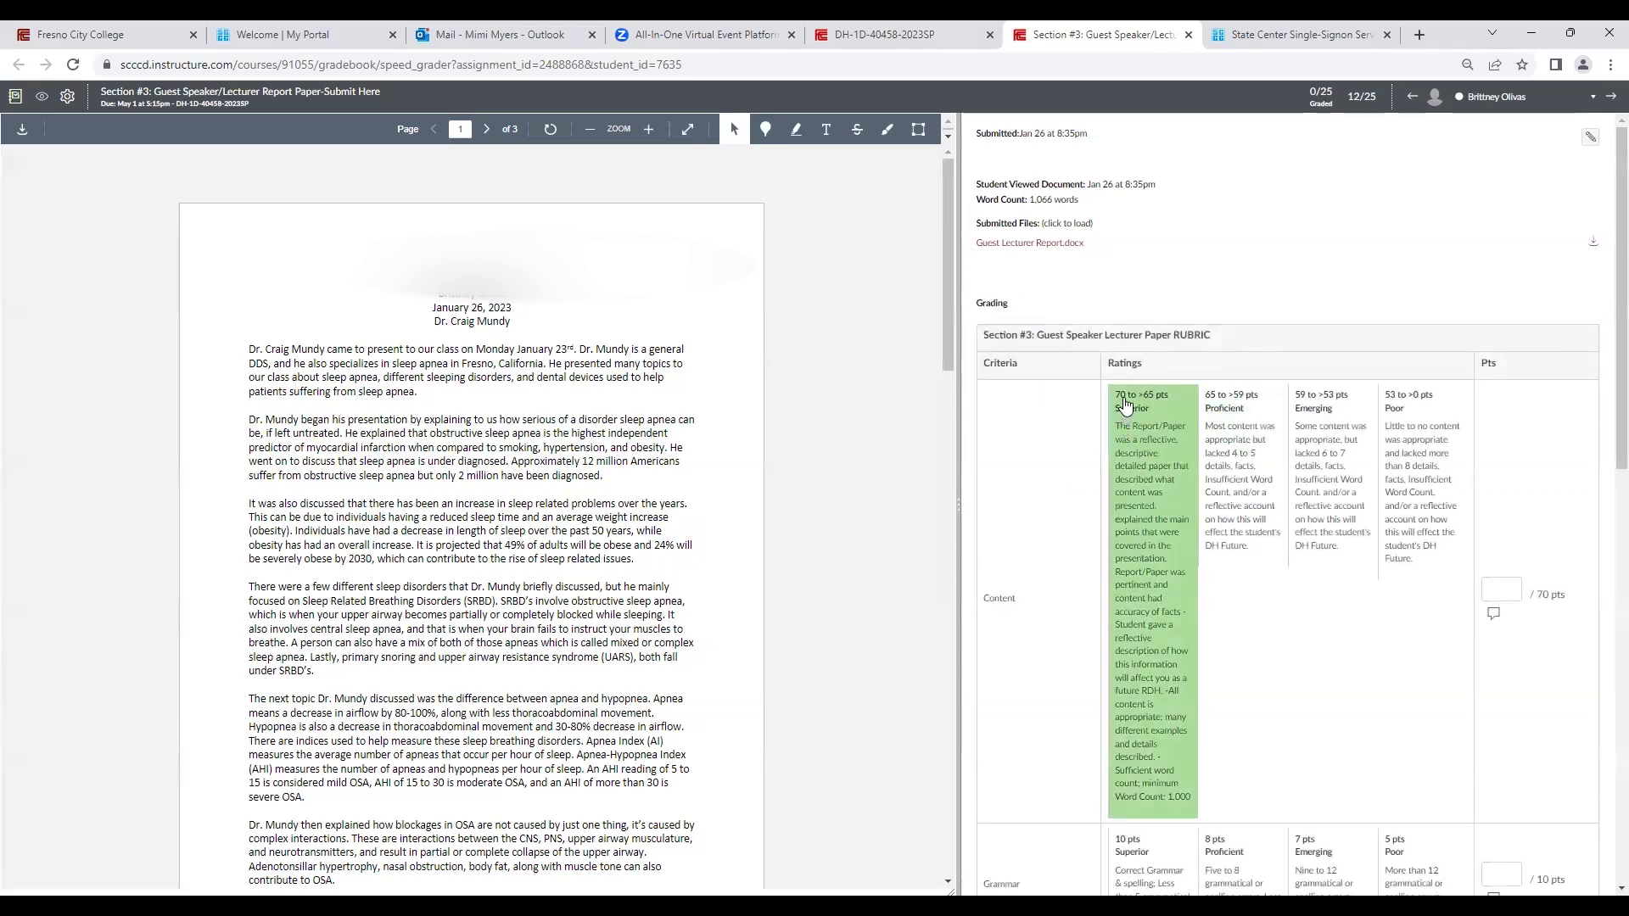
scroll(1056, 462, down, 8)
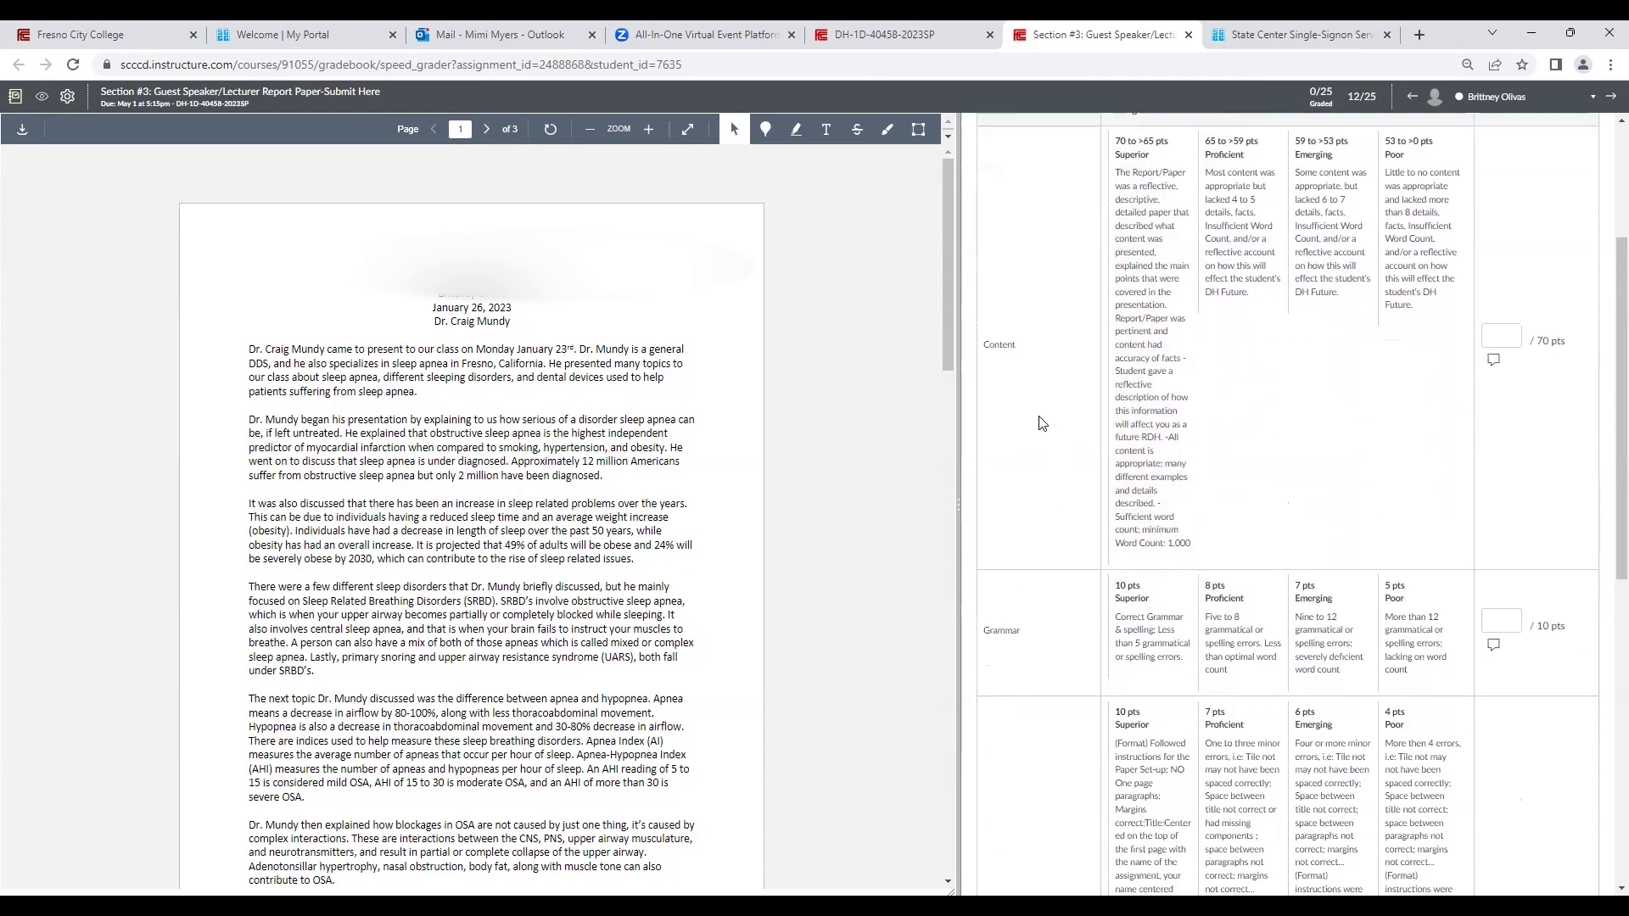
scroll(1028, 480, down, 2)
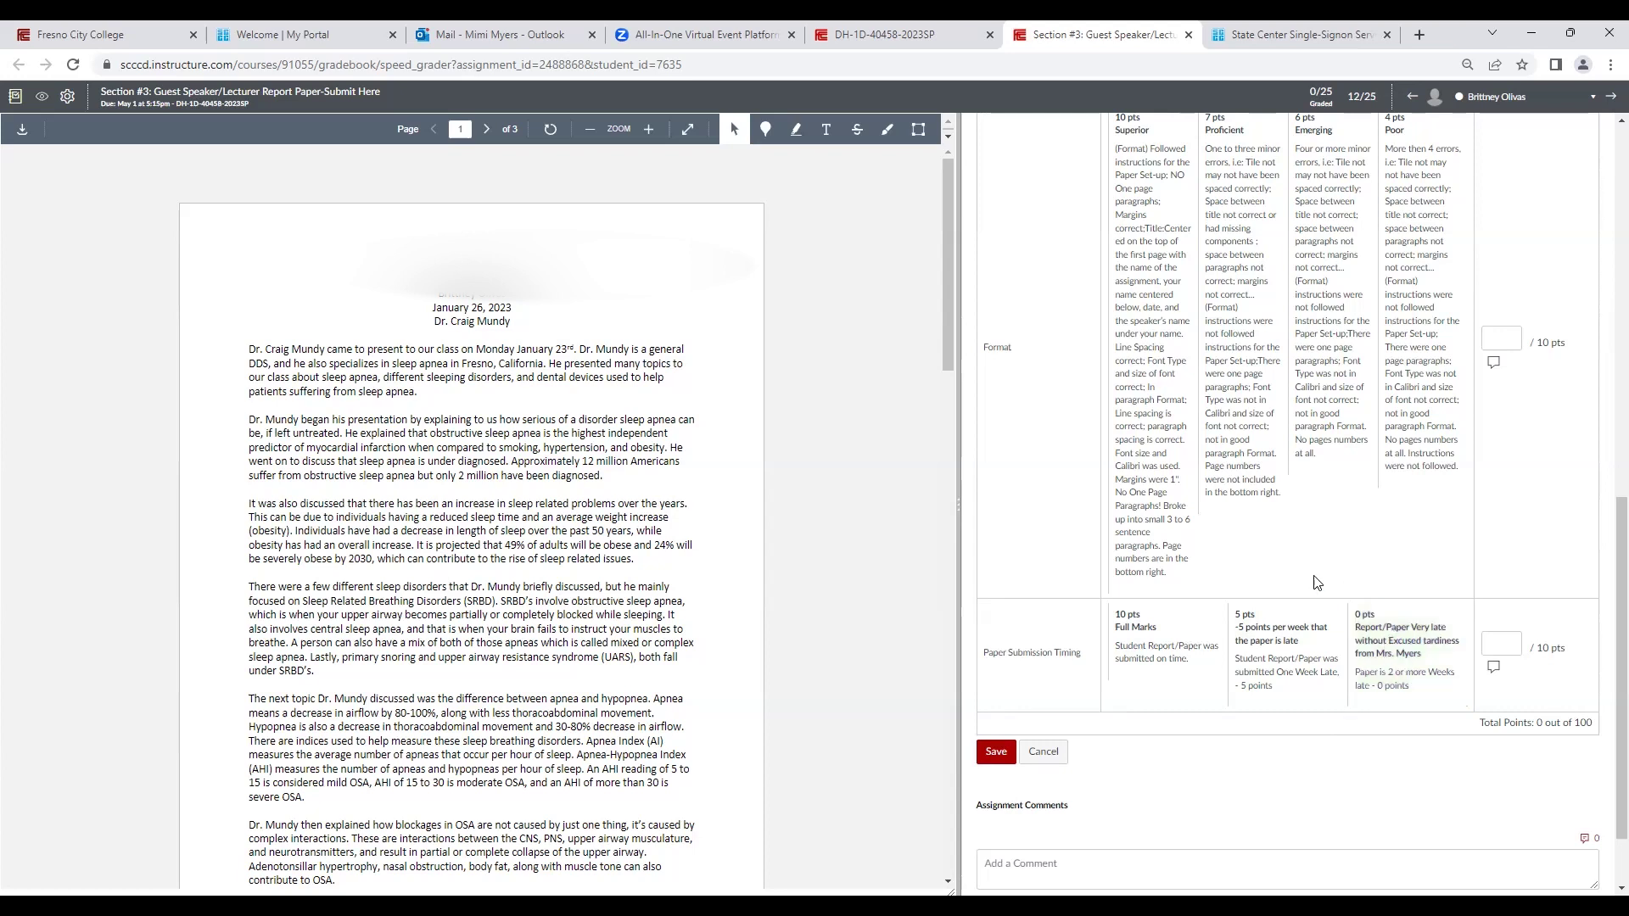
scroll(1401, 664, up, 2)
scroll(1324, 628, down, 3)
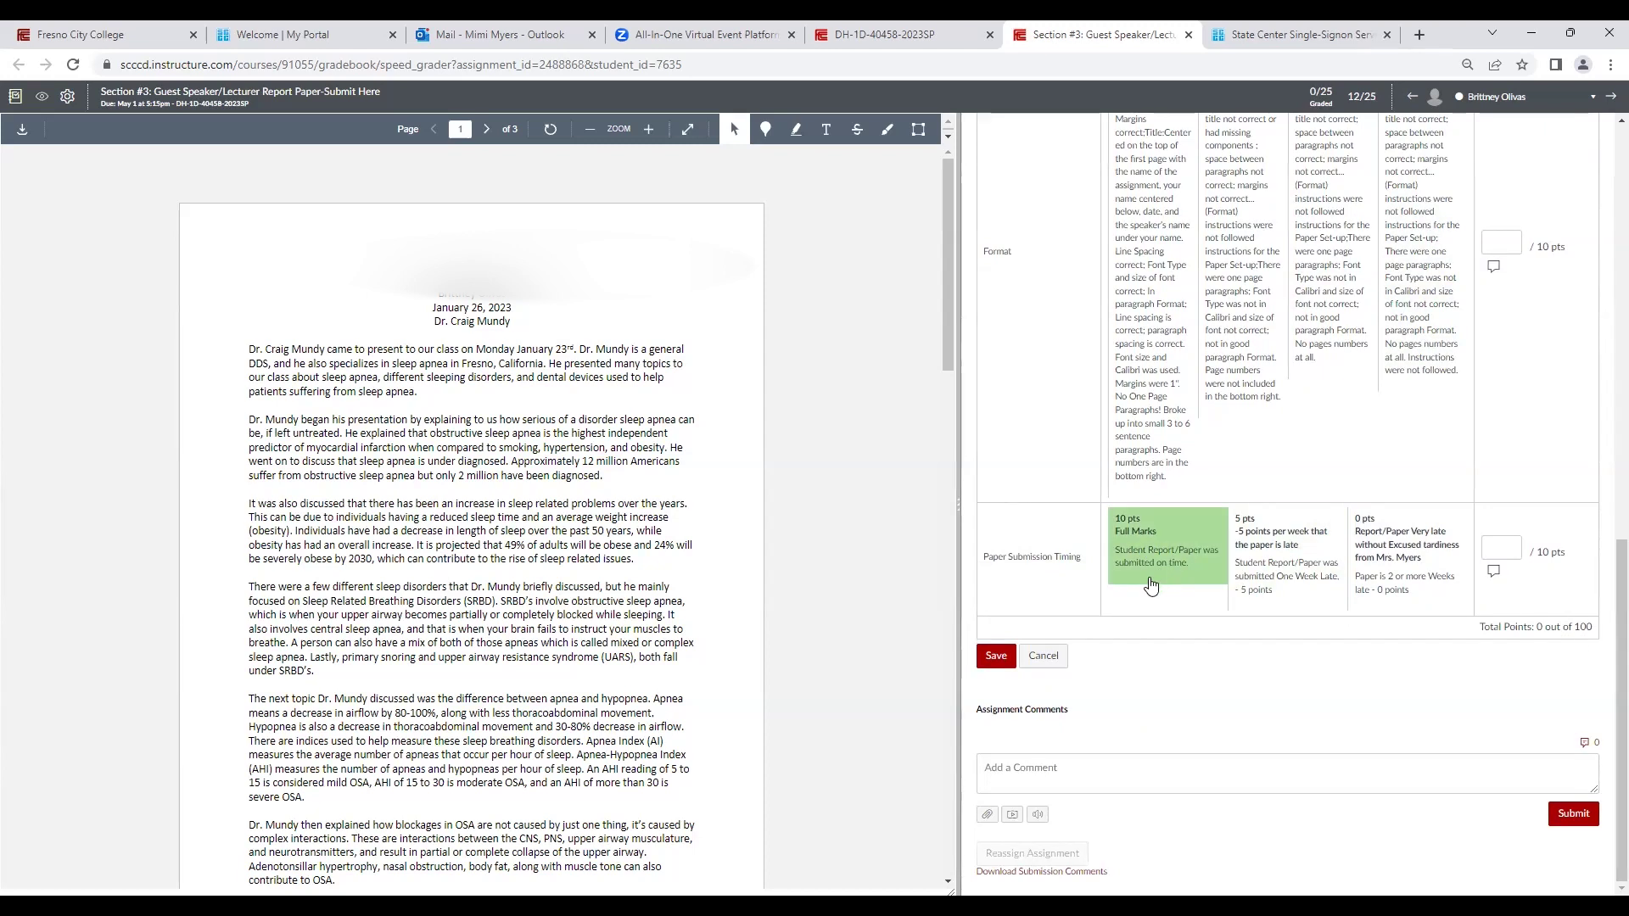
scroll(1151, 585, up, 15)
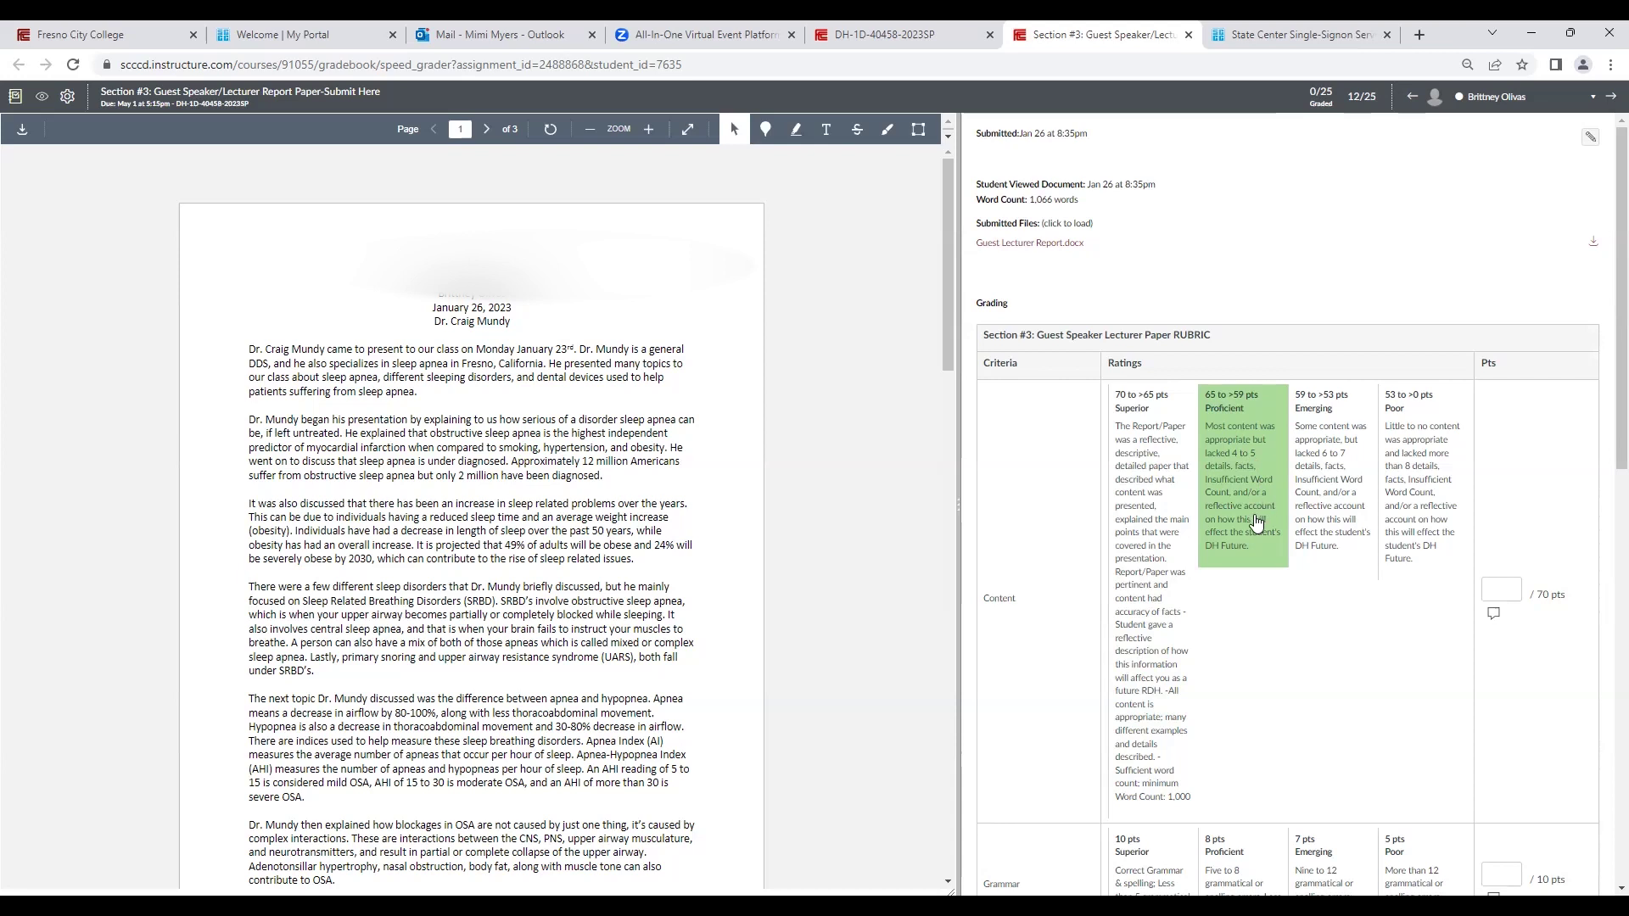
Step: Rate Content Superior (70) and Grammar Proficient (8) with a Grammar comment
click(1268, 564)
click(1234, 560)
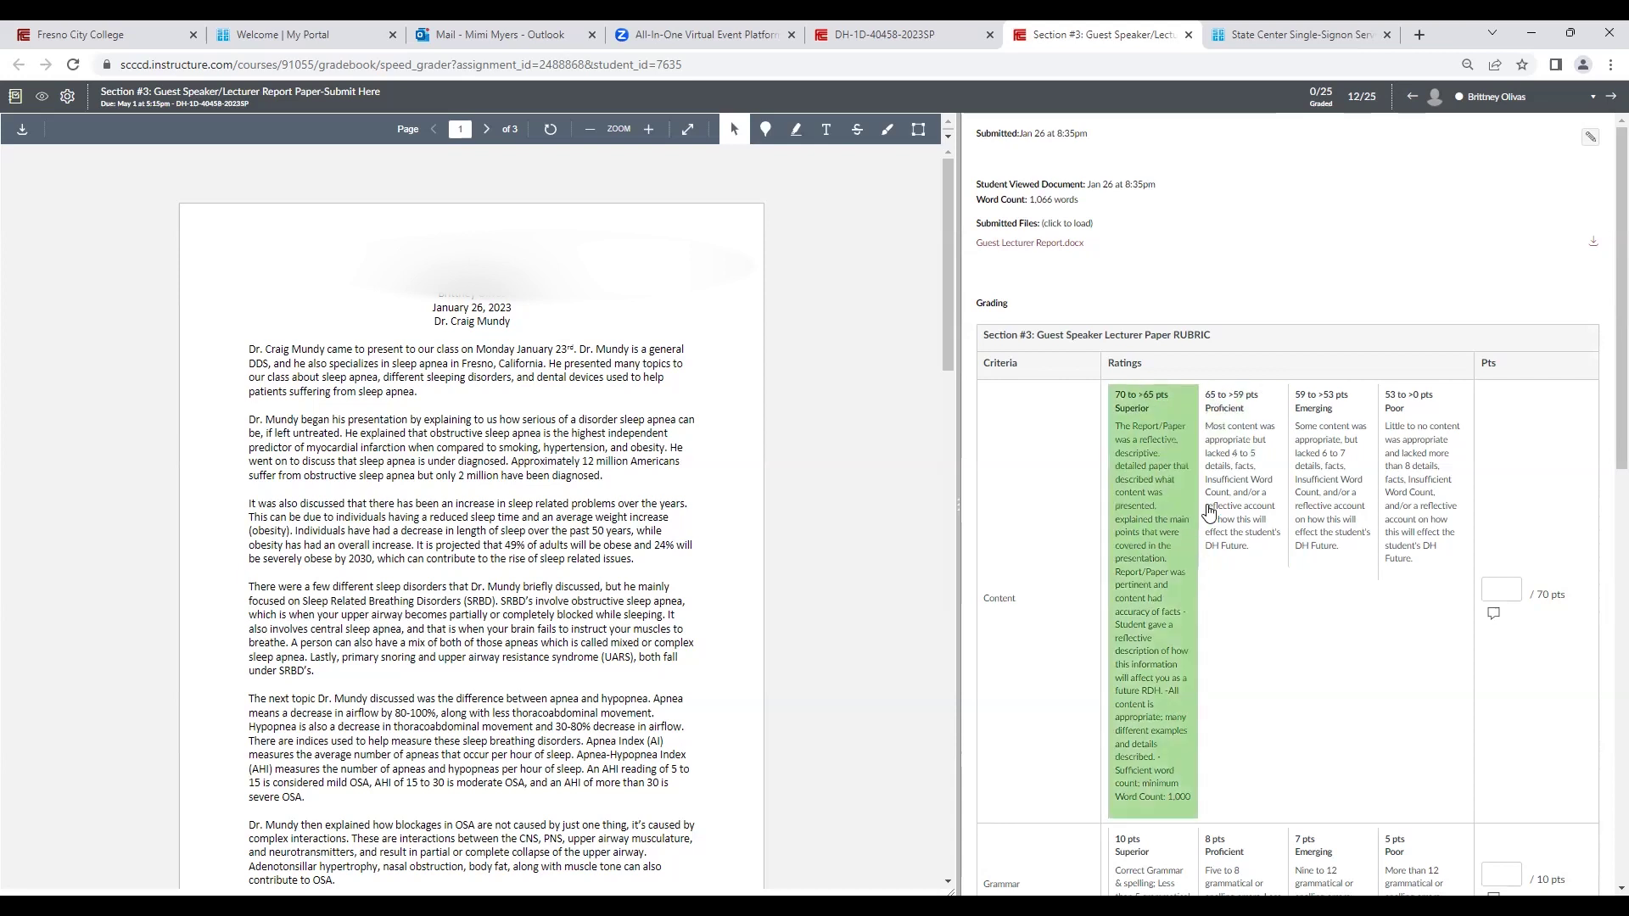
click(1172, 497)
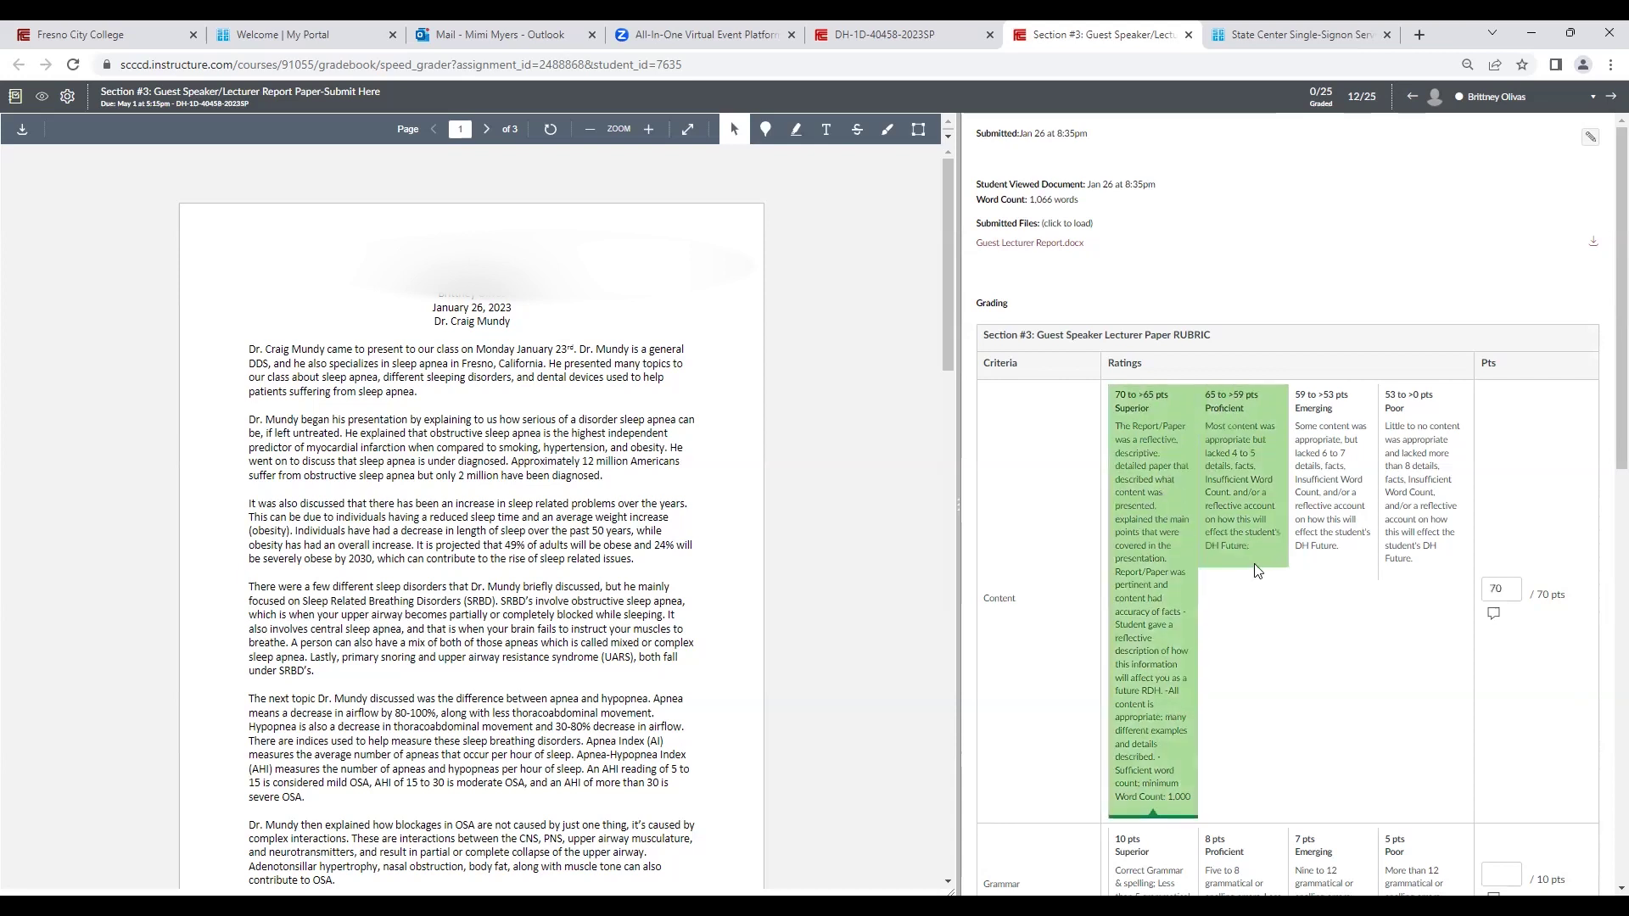
scroll(1188, 518, down, 3)
click(1232, 611)
scroll(1230, 594, down, 3)
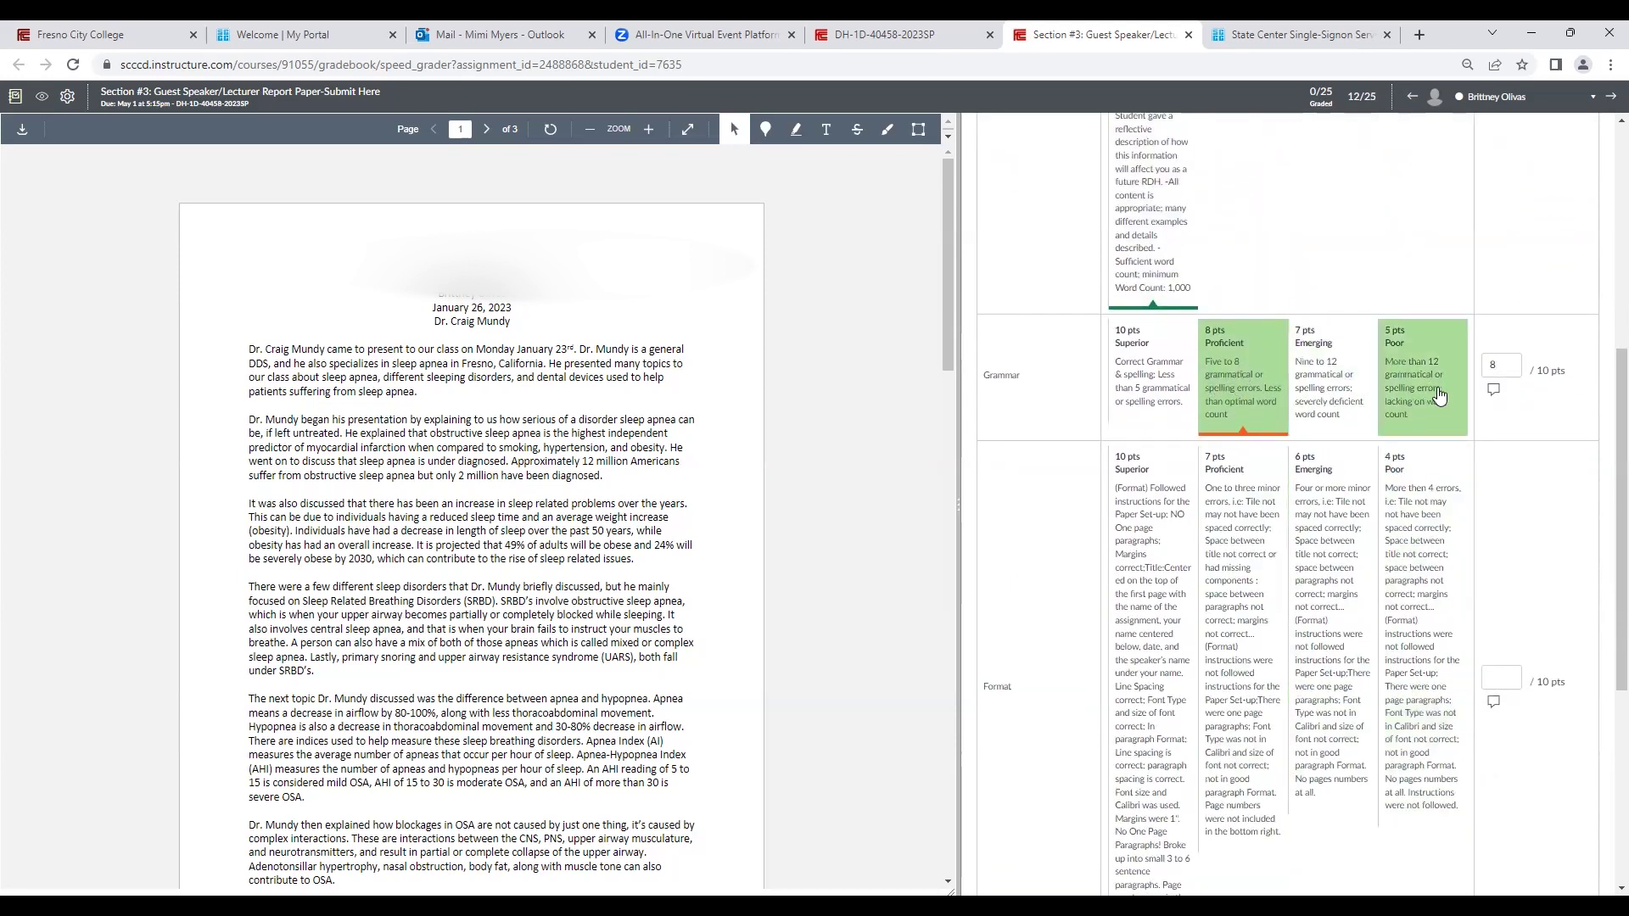
click(1493, 389)
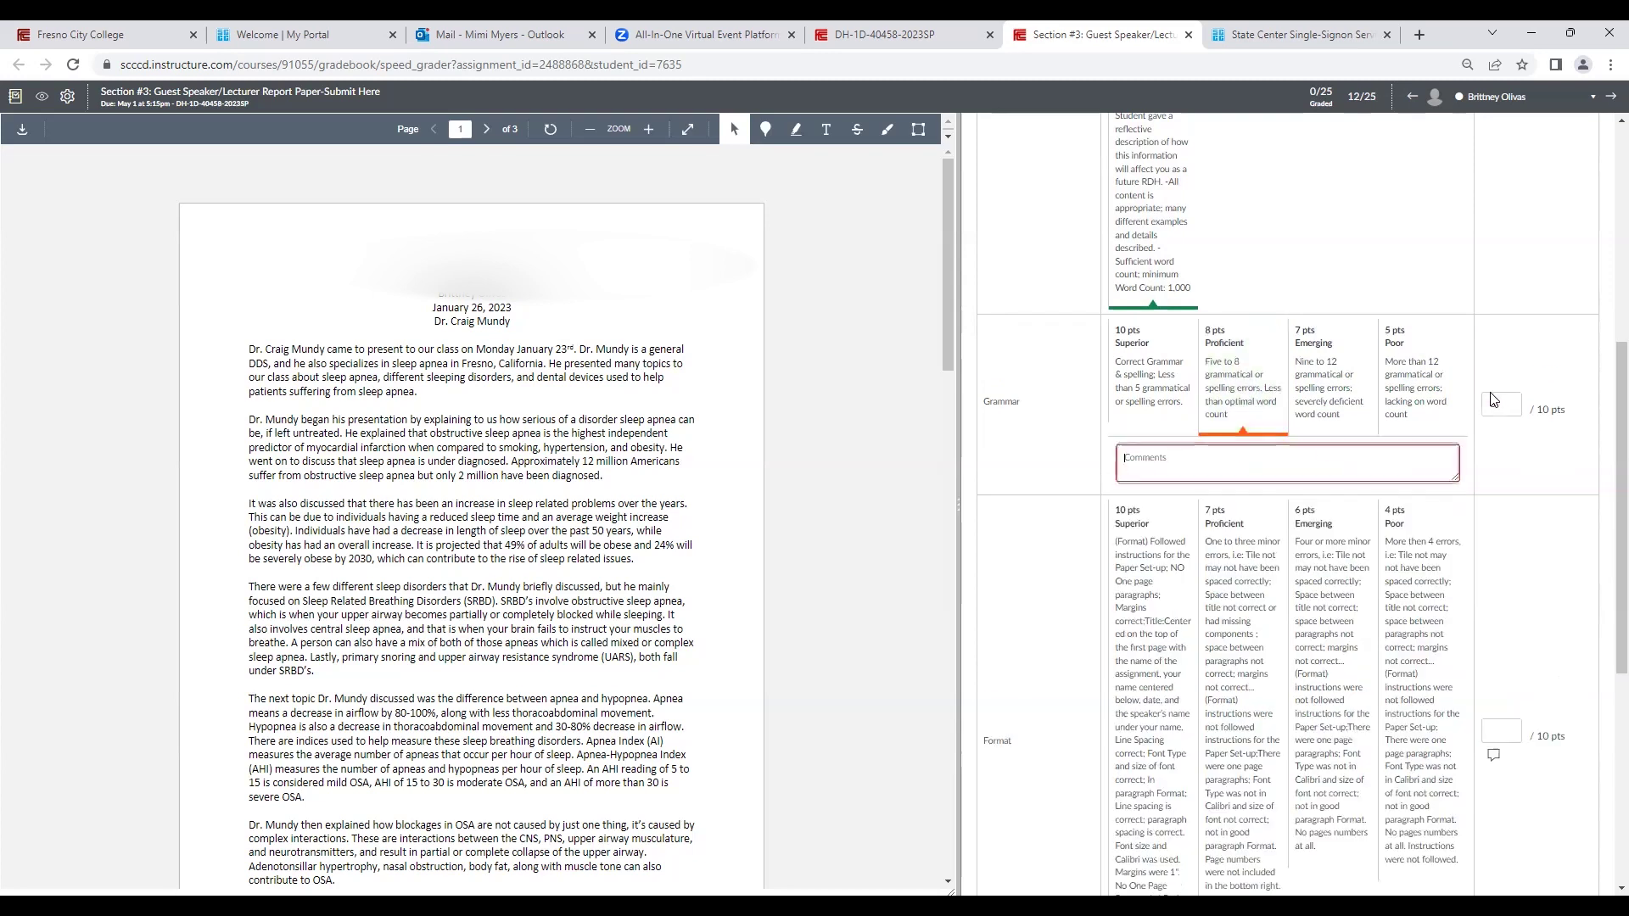
text(fdvlknasfln)
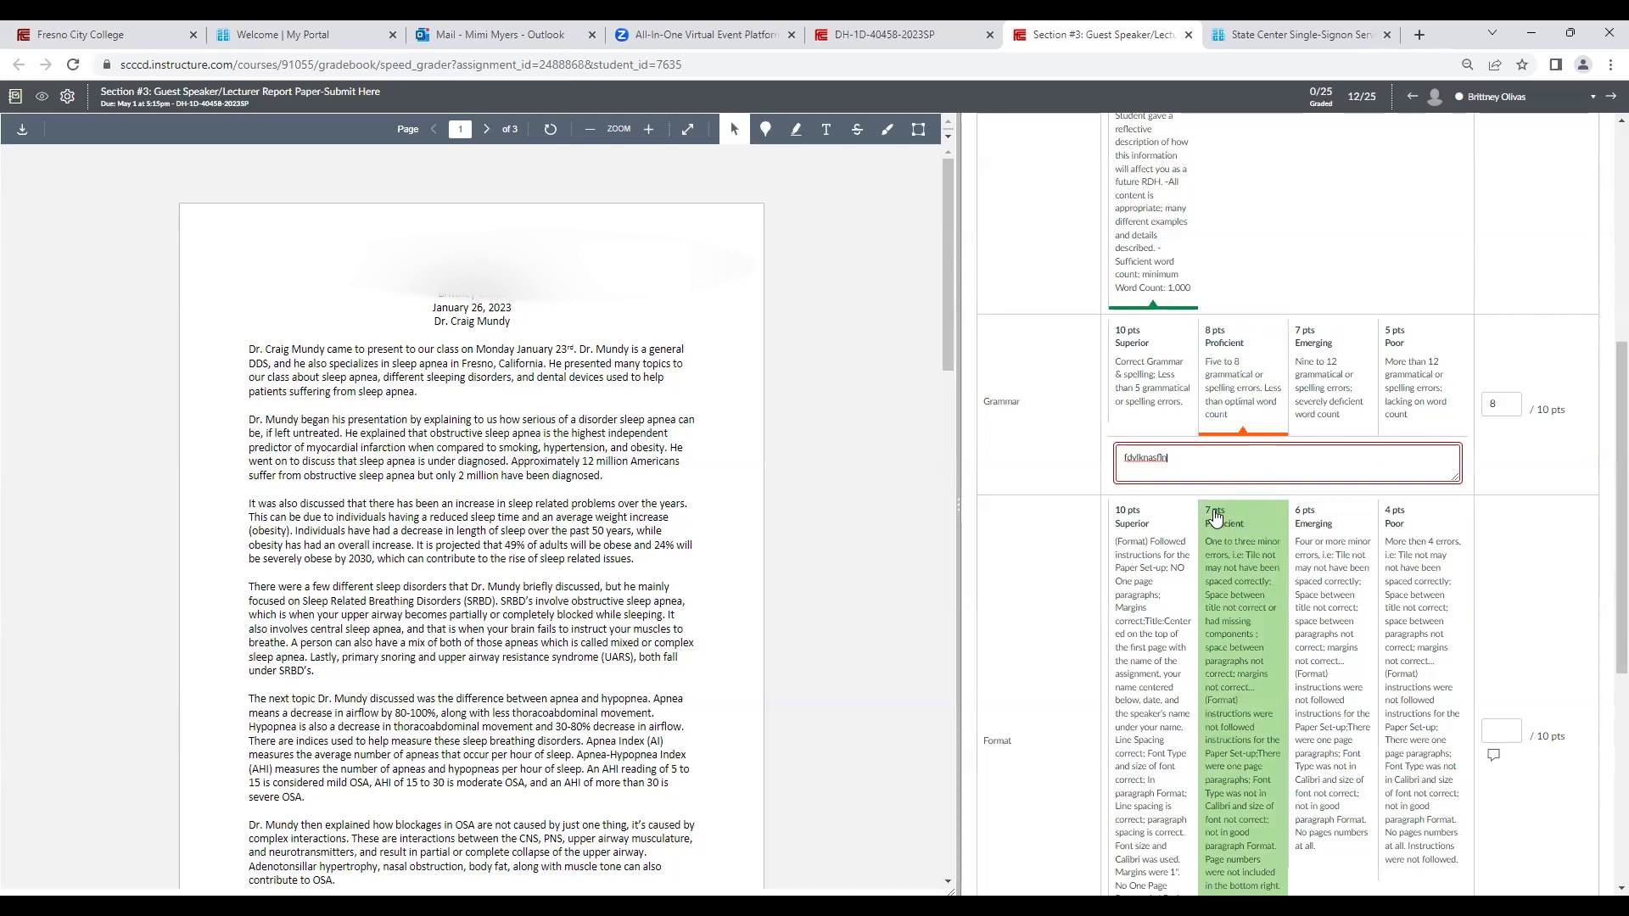
Step: Rate Format Emerging (6) with a comment and Paper Submission Timing 10
scroll(1262, 526, down, 4)
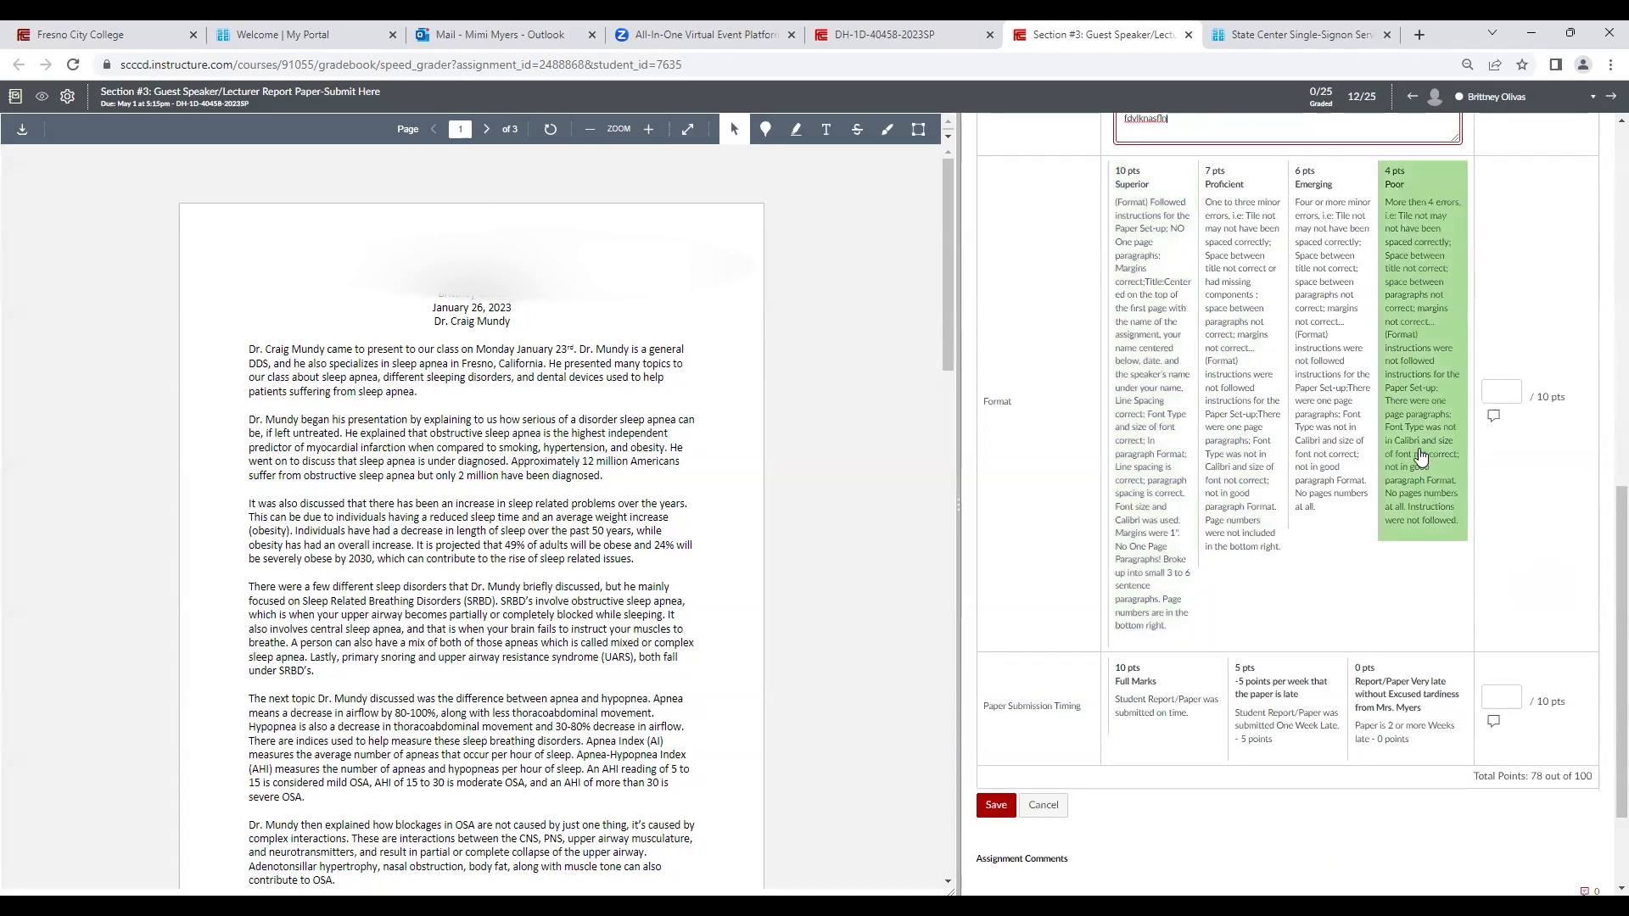
click(1330, 449)
click(1493, 415)
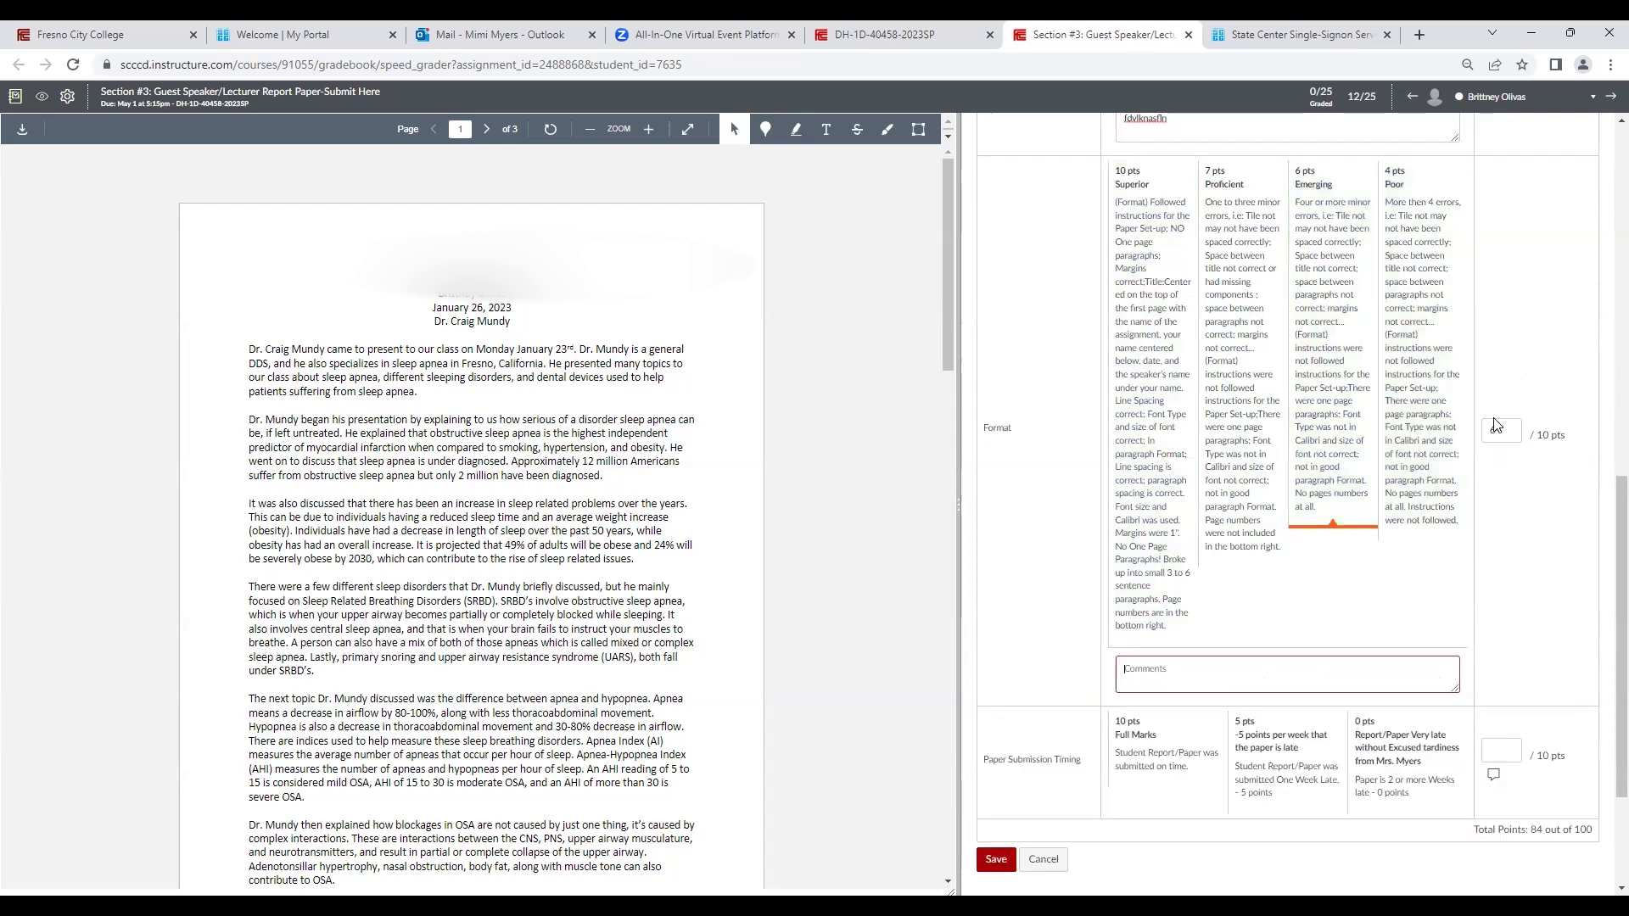
text(zldfnladn)
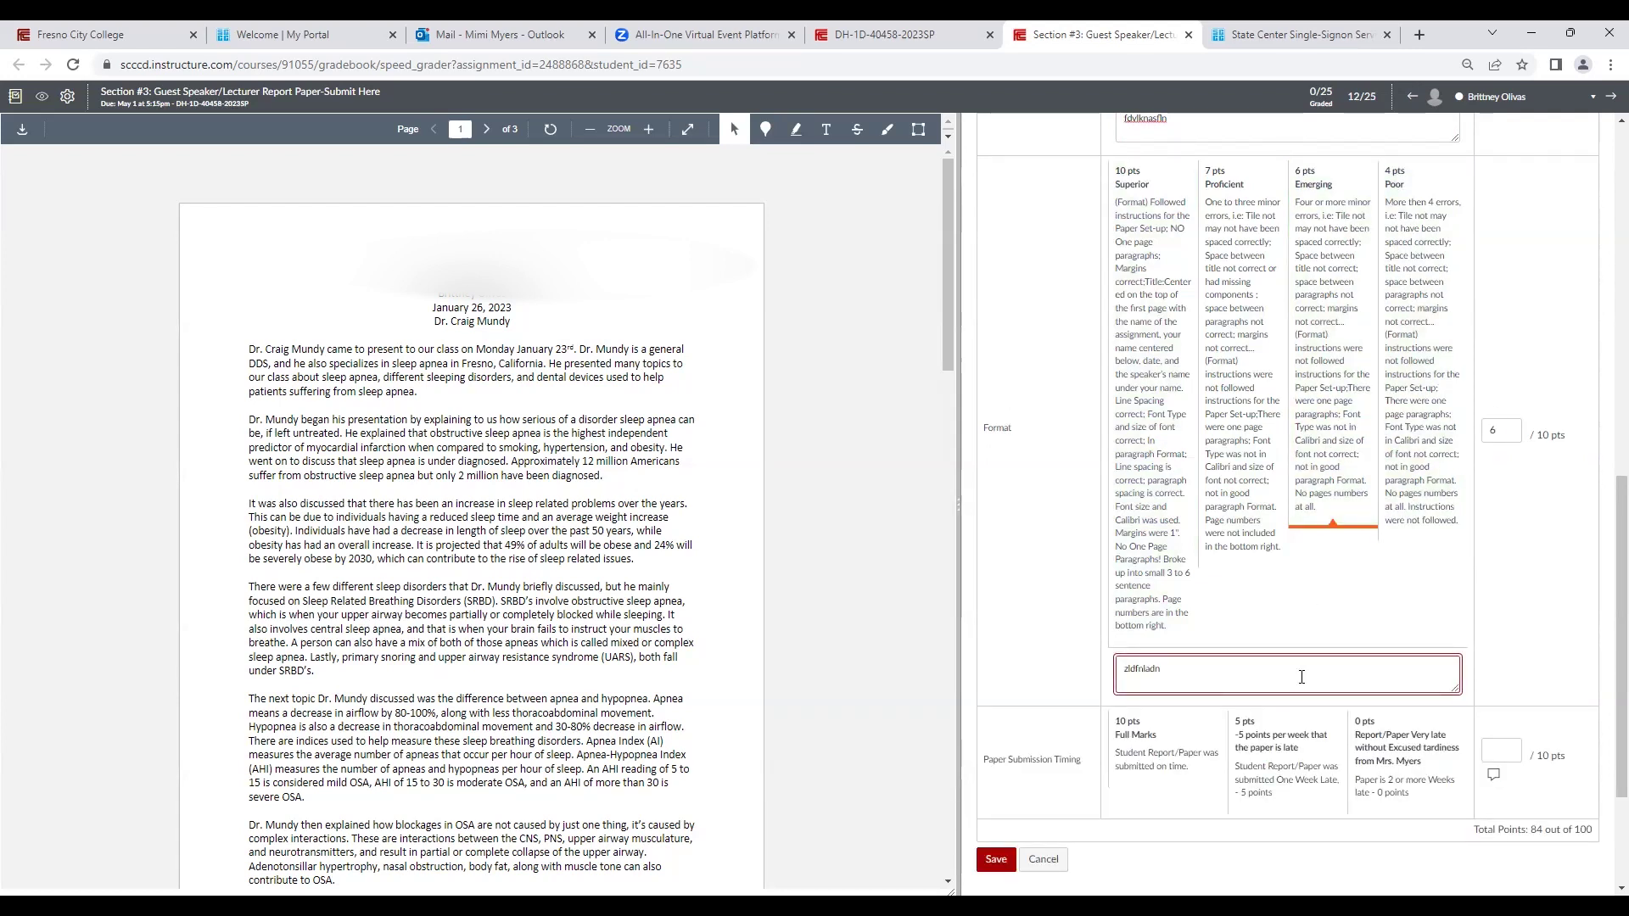
scroll(1289, 678, down, 1)
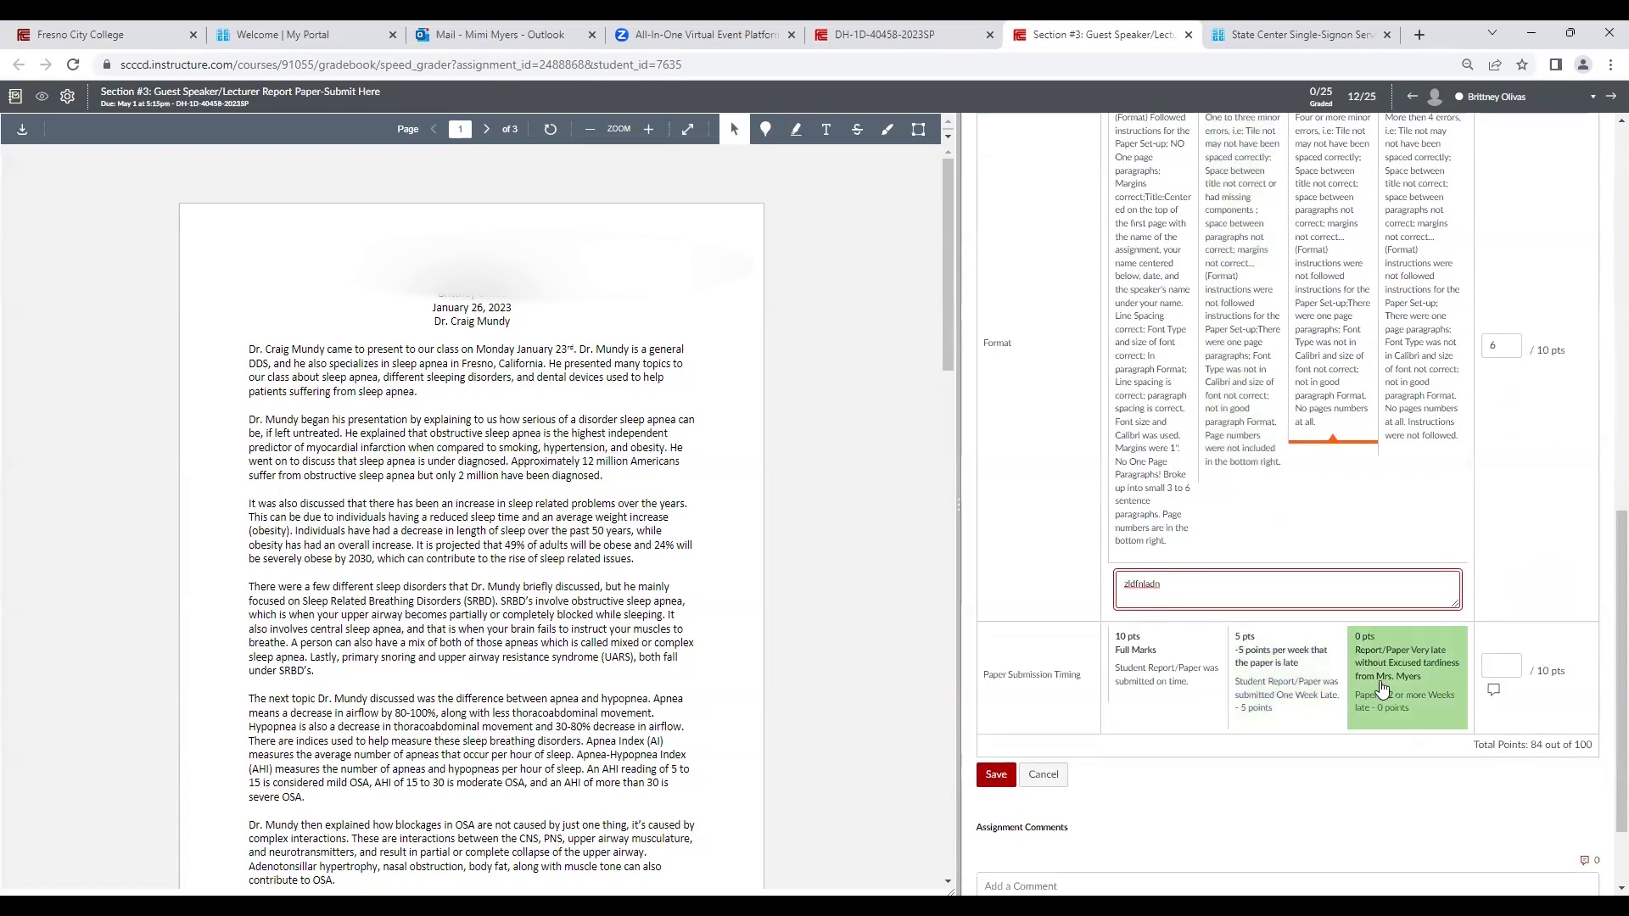
click(1162, 679)
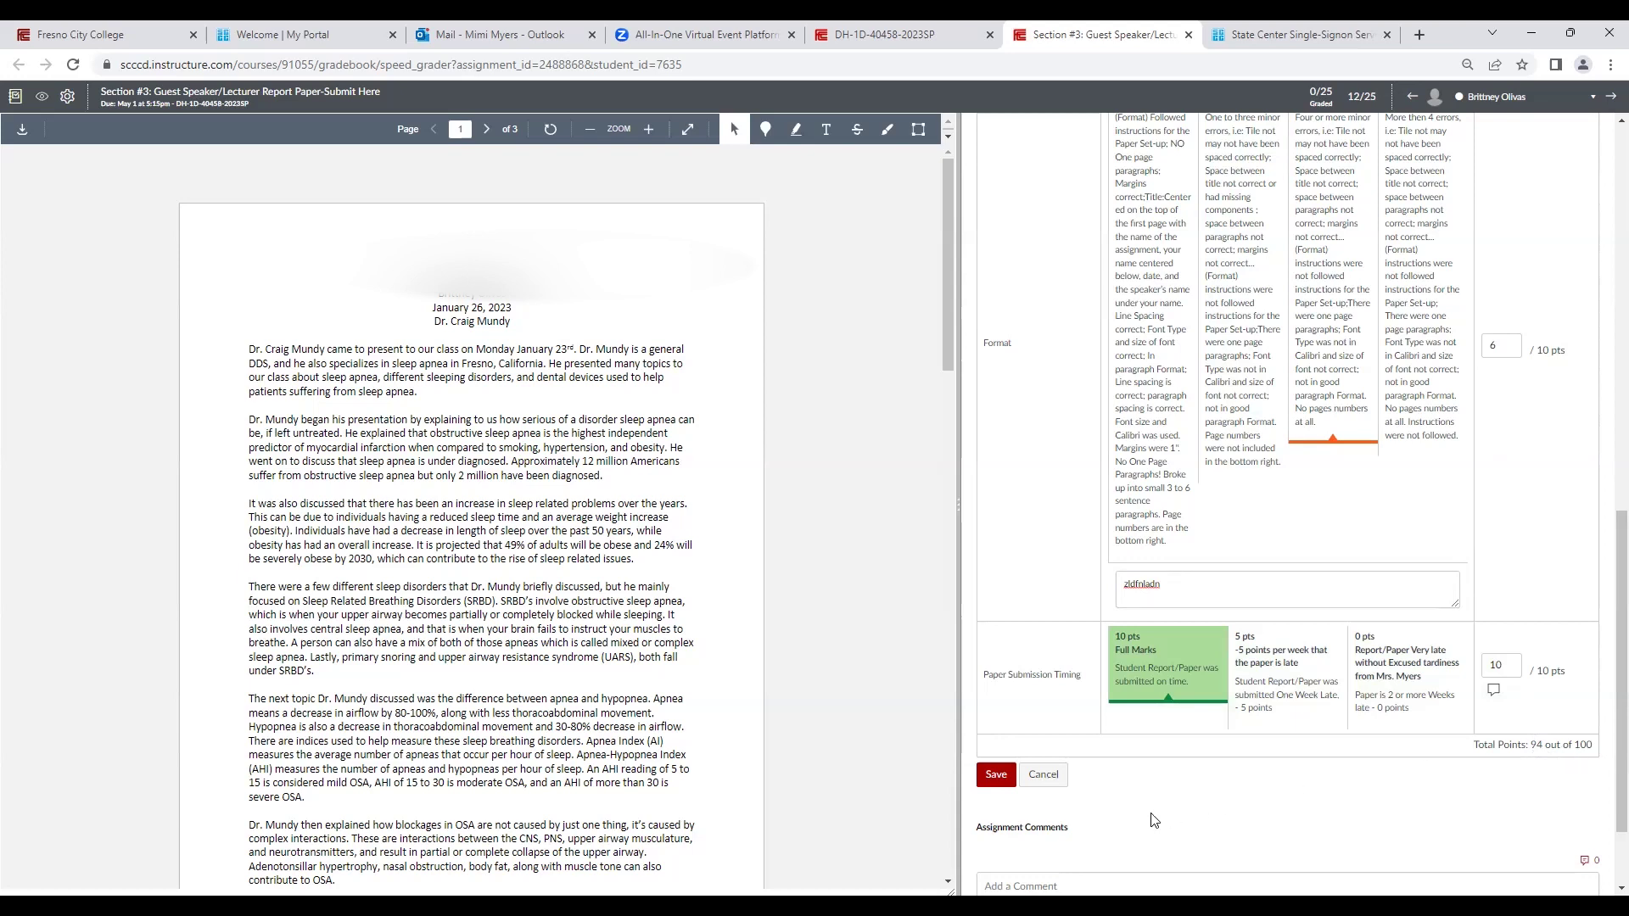
scroll(1112, 800, down, 2)
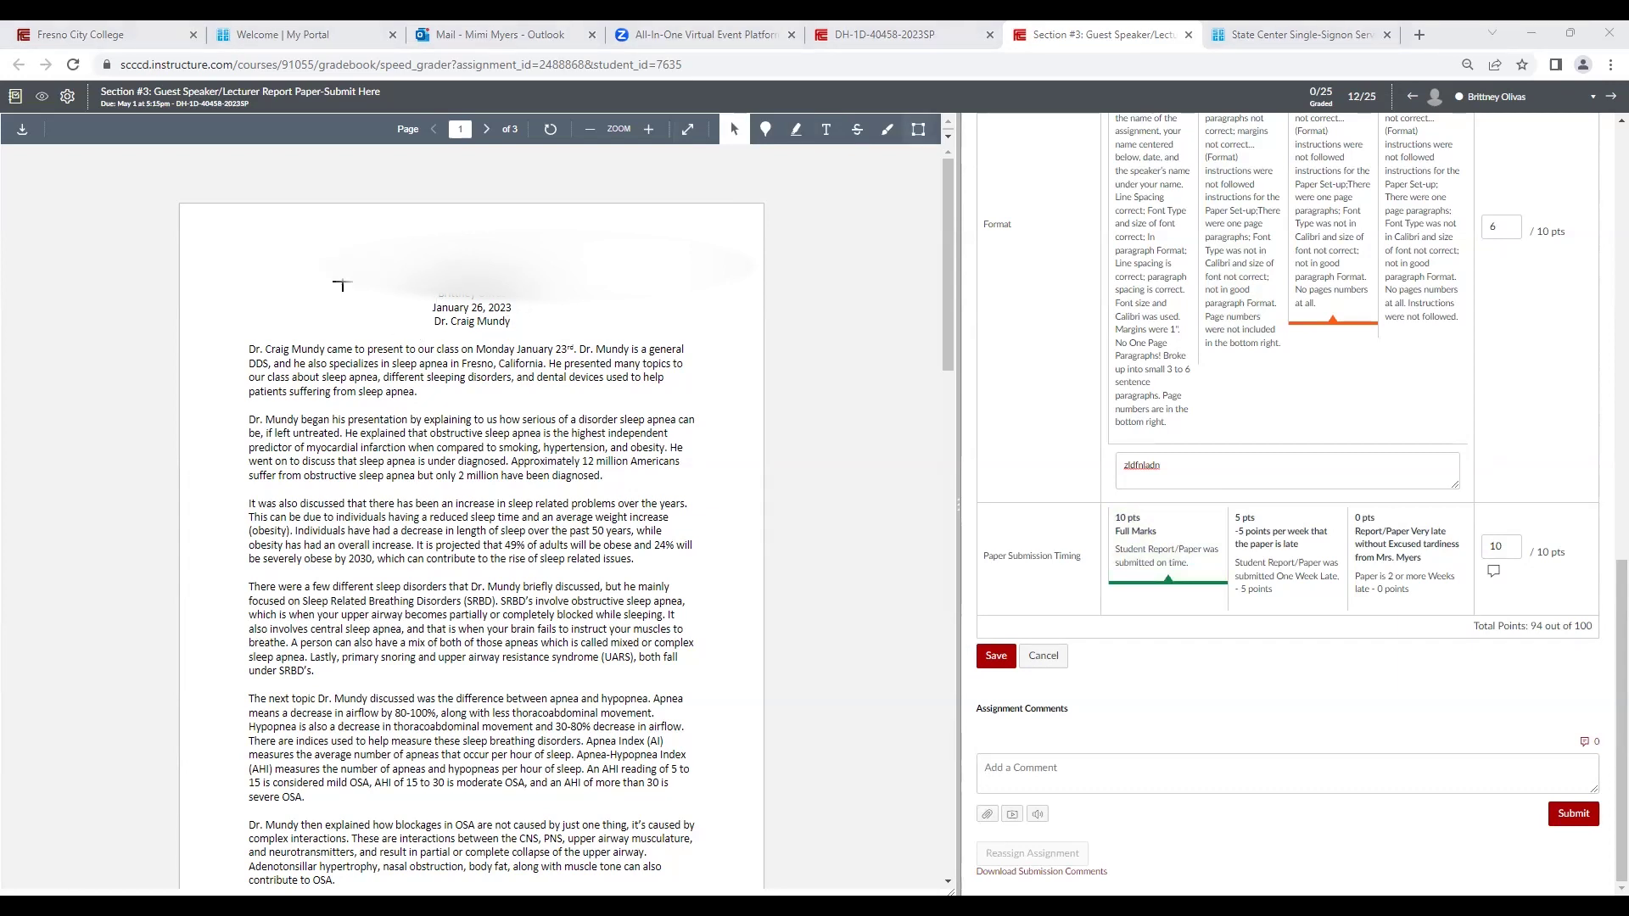
Step: Strike through 'devices used' in the paper and attach a comment to it
mouse_move(294, 263)
mouse_down()
mouse_move(304, 298)
mouse_move(427, 337)
mouse_up()
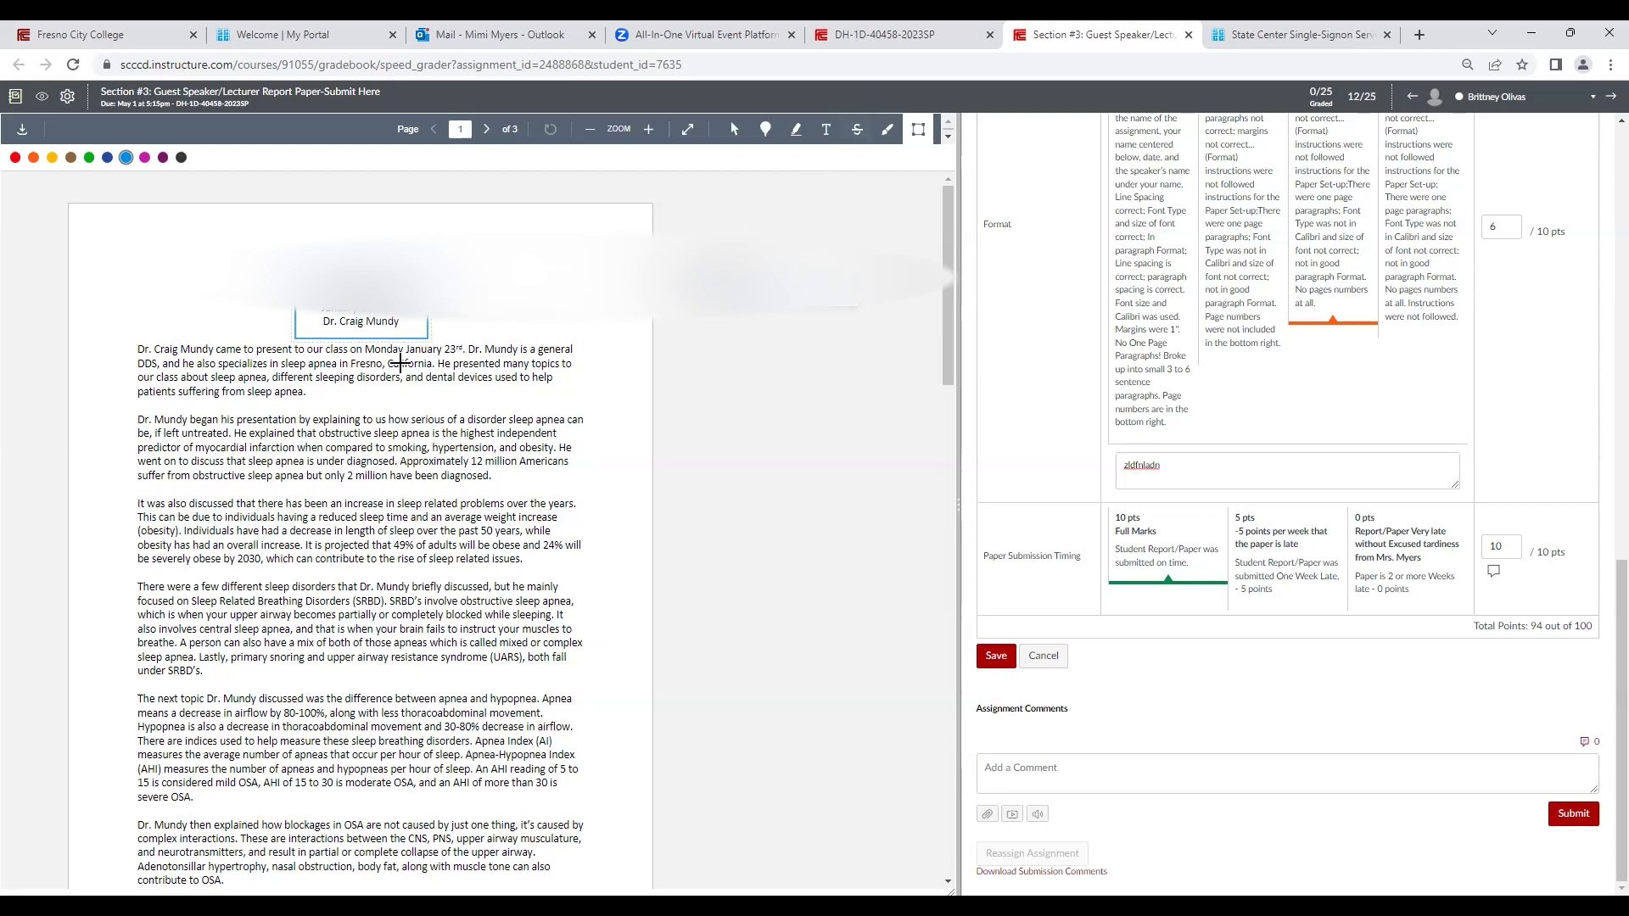
click(856, 128)
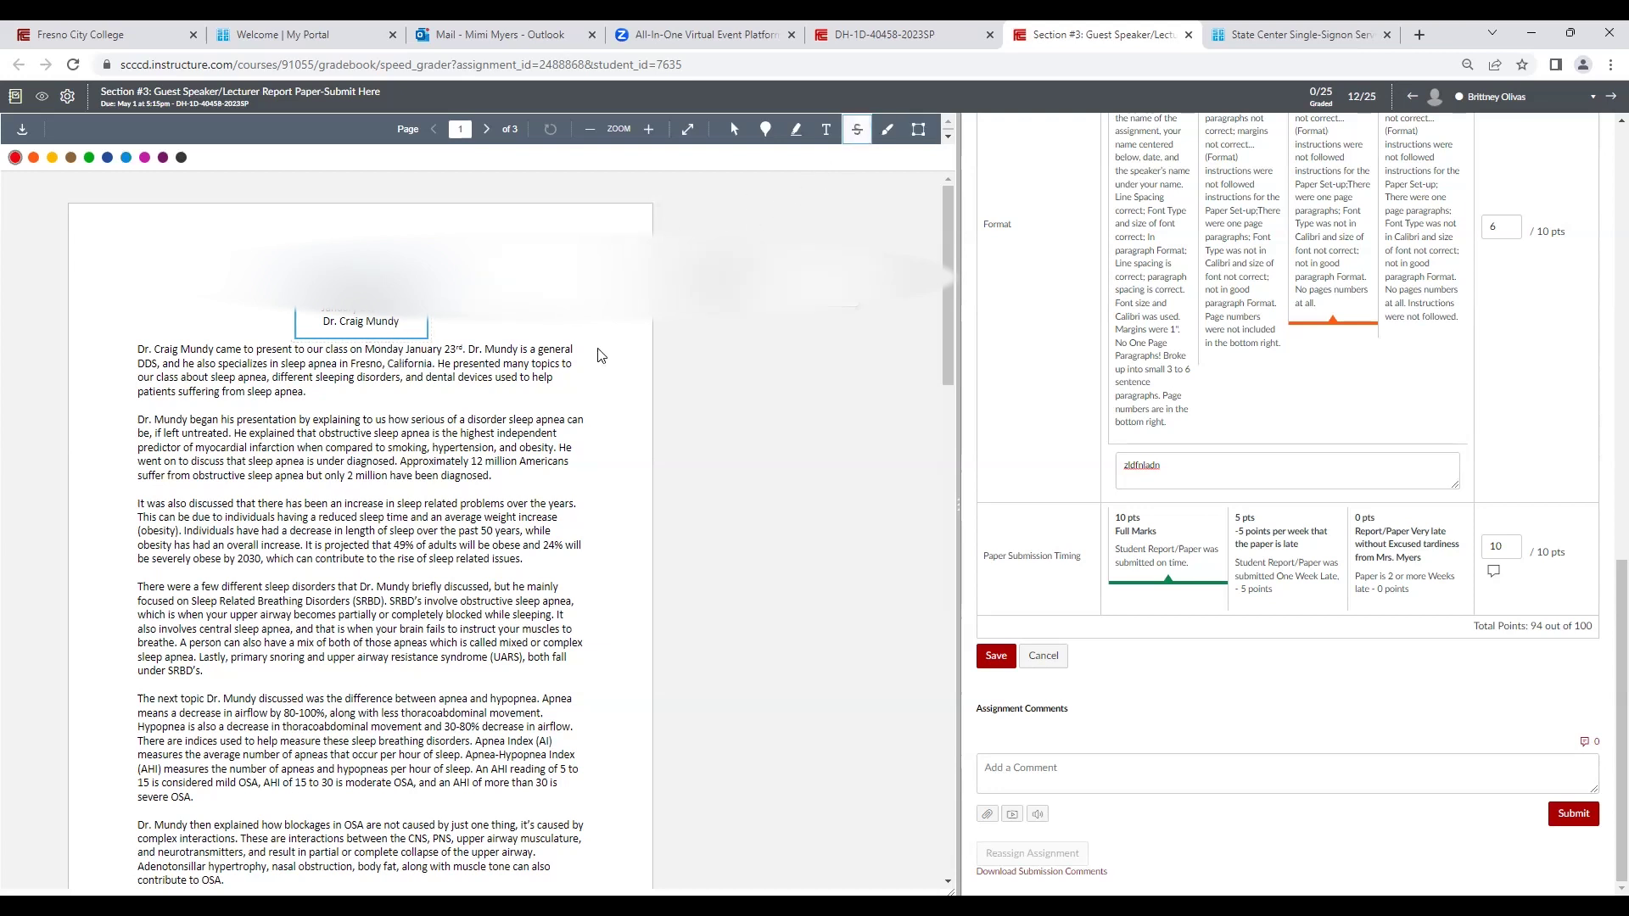
drag(461, 377, 516, 377)
click(650, 384)
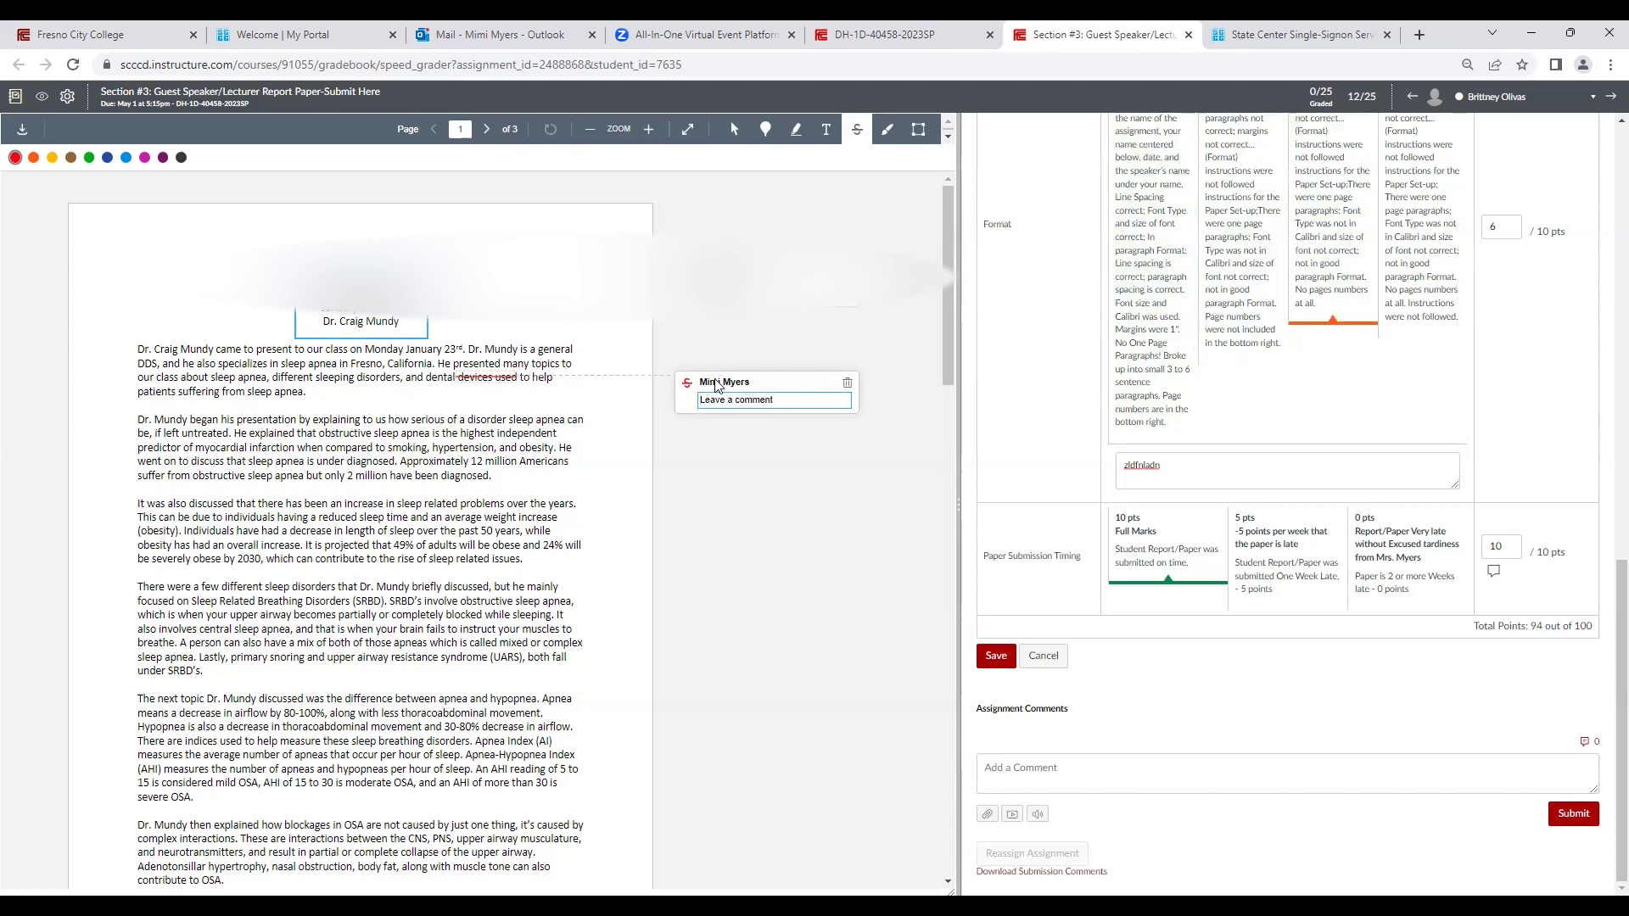
click(768, 313)
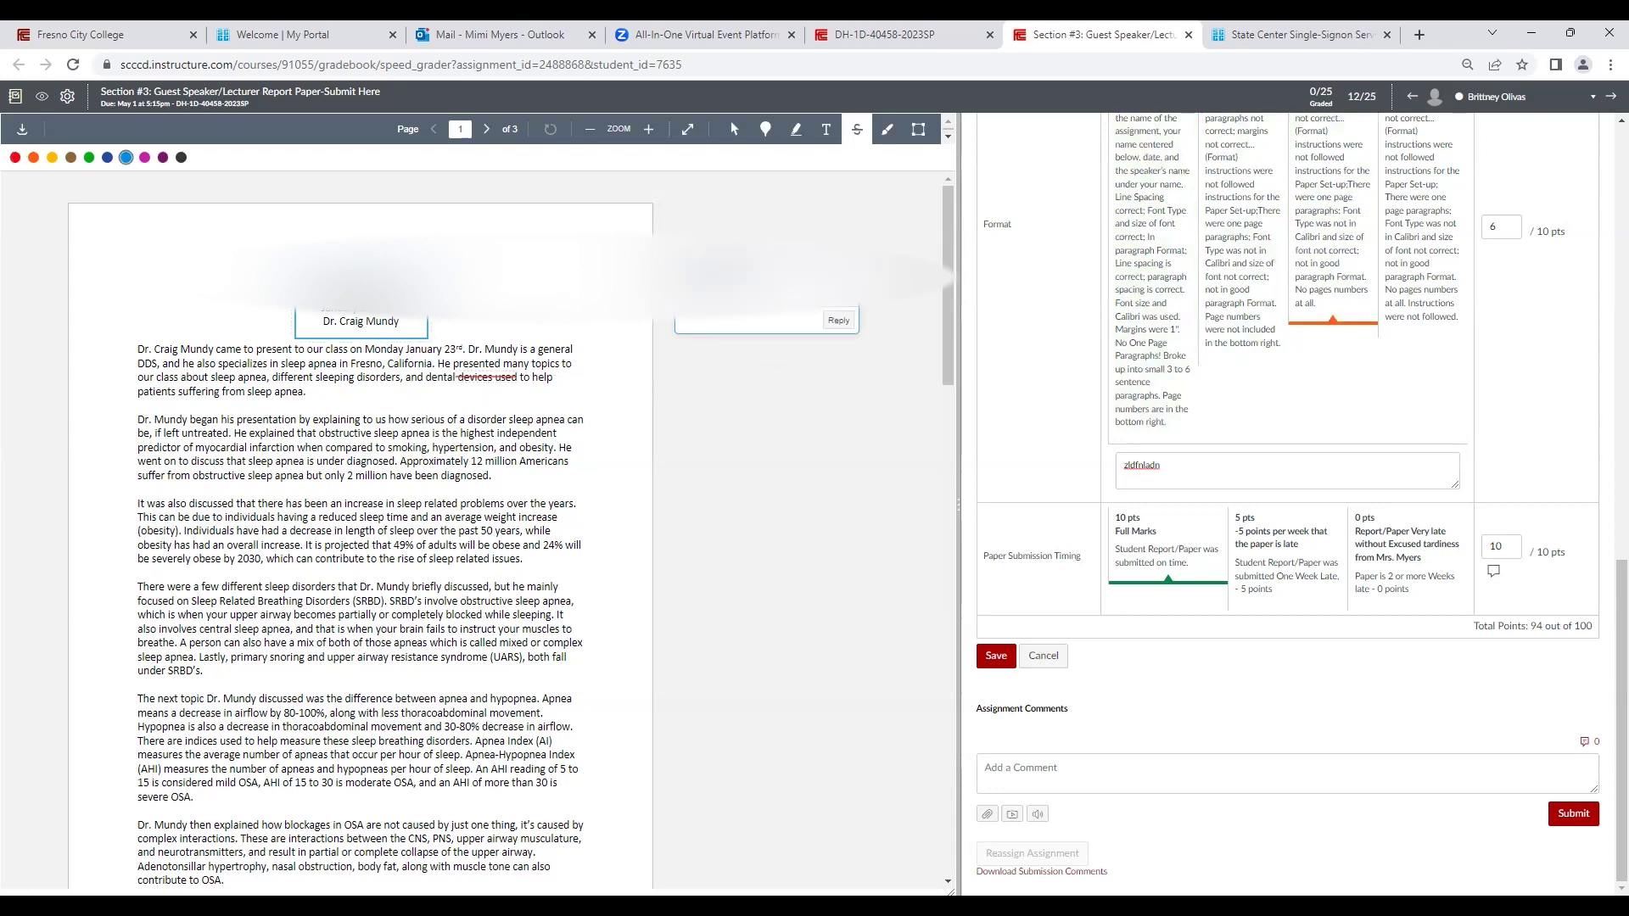
Step: Replace the Format criterion's comment with pasted text
right_click(747, 454)
click(1210, 480)
click(1188, 472)
right_click(1188, 472)
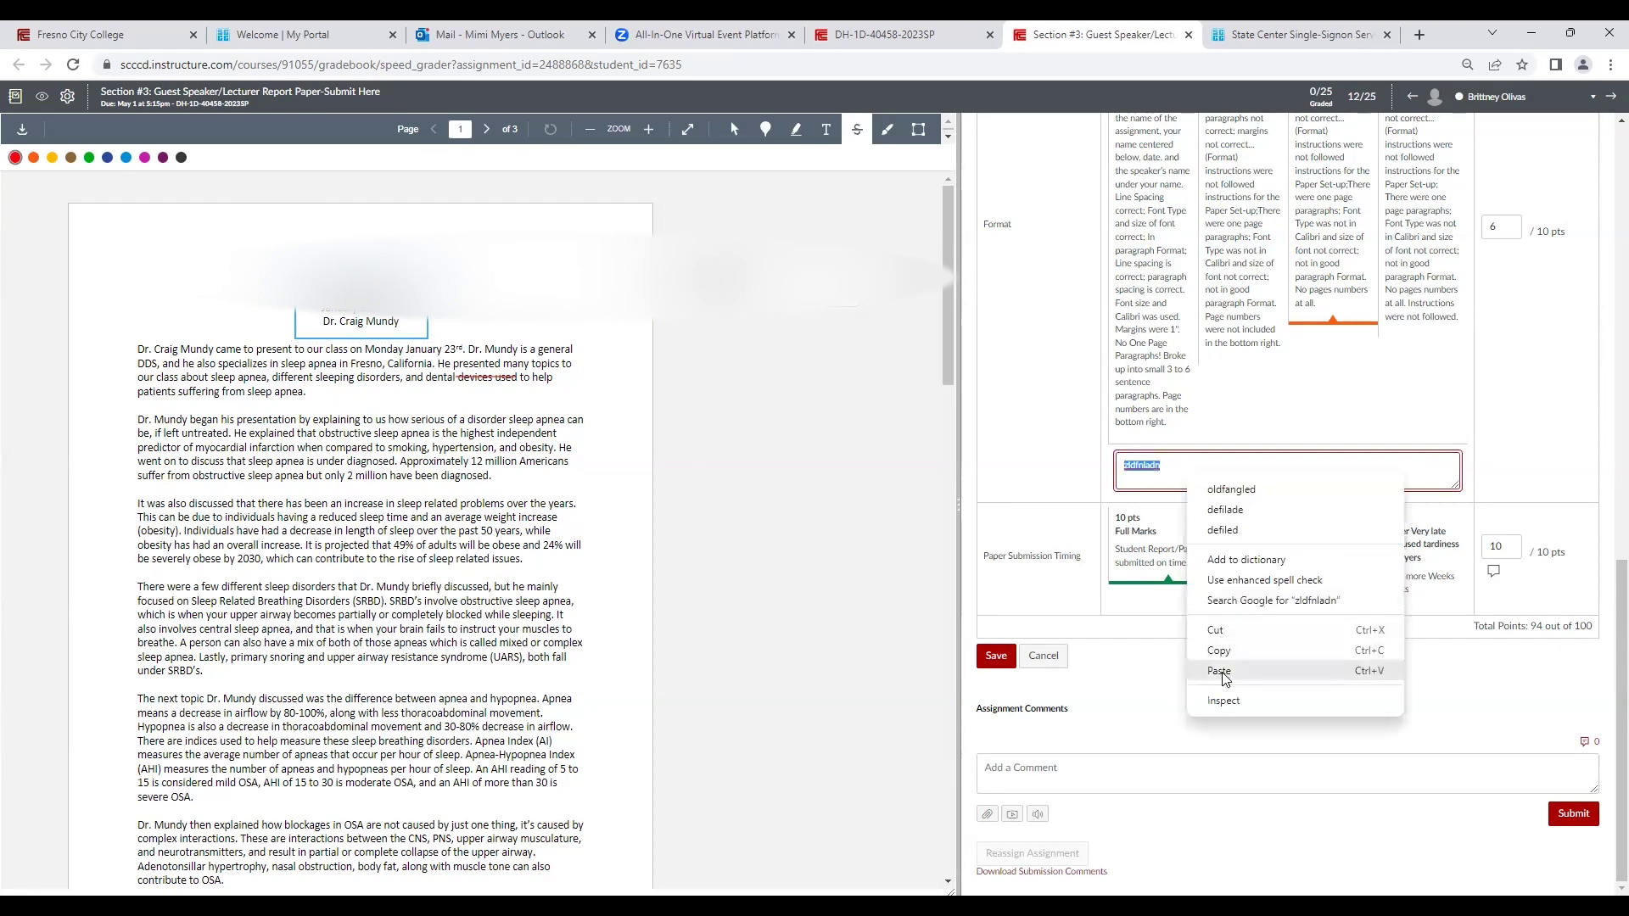
click(1228, 620)
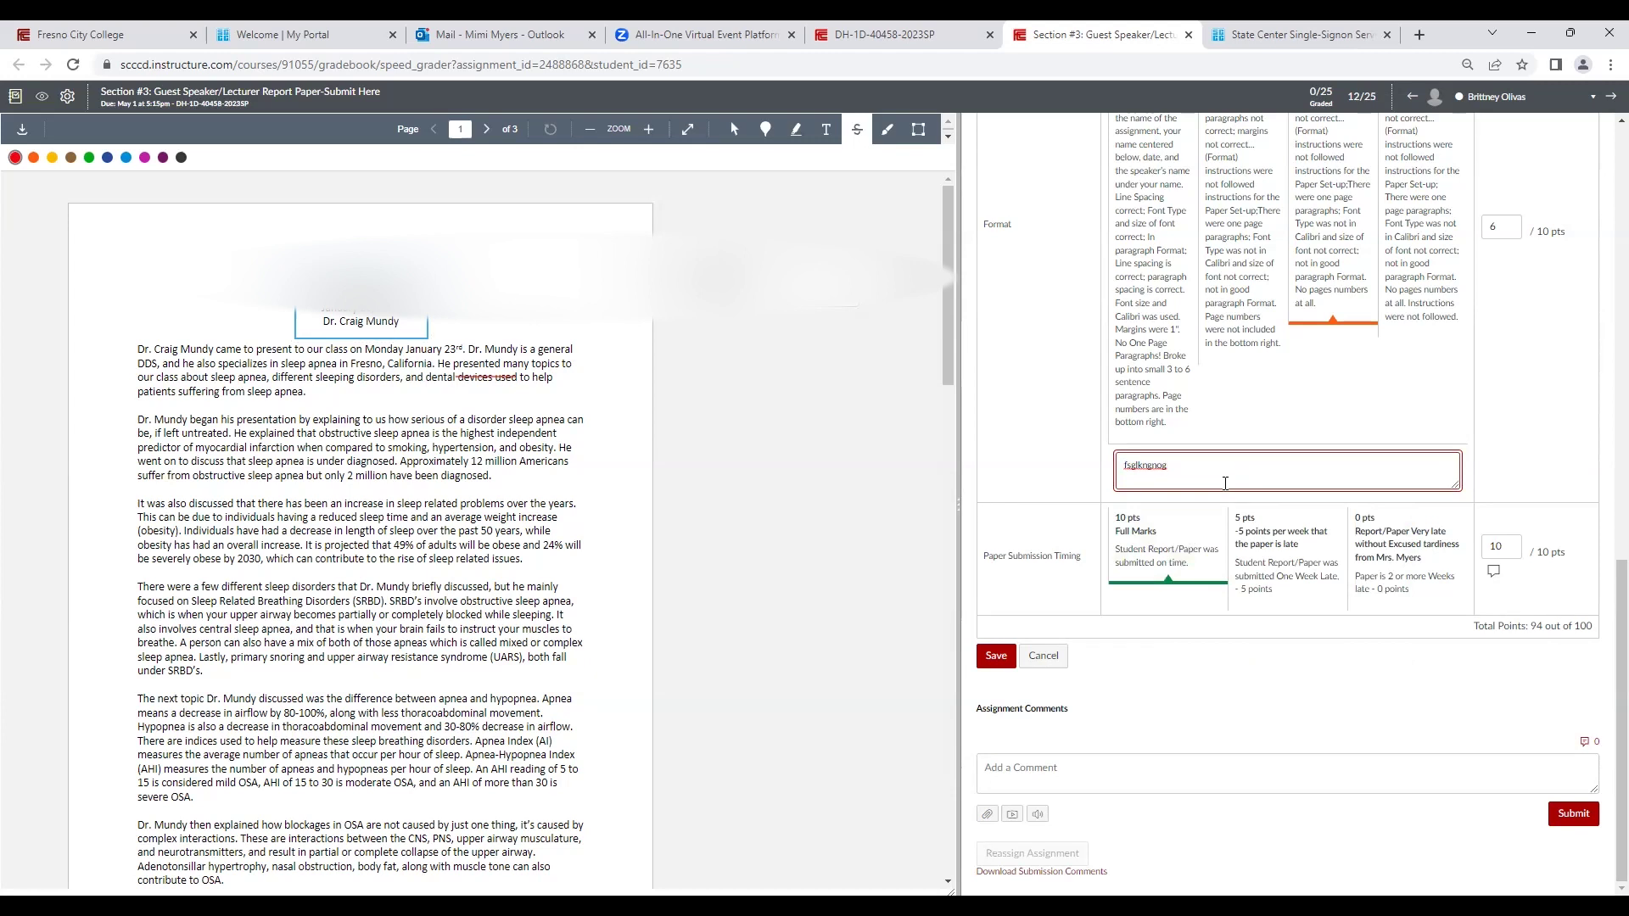
Step: Save the rubric assessment totalling 94 points
click(997, 662)
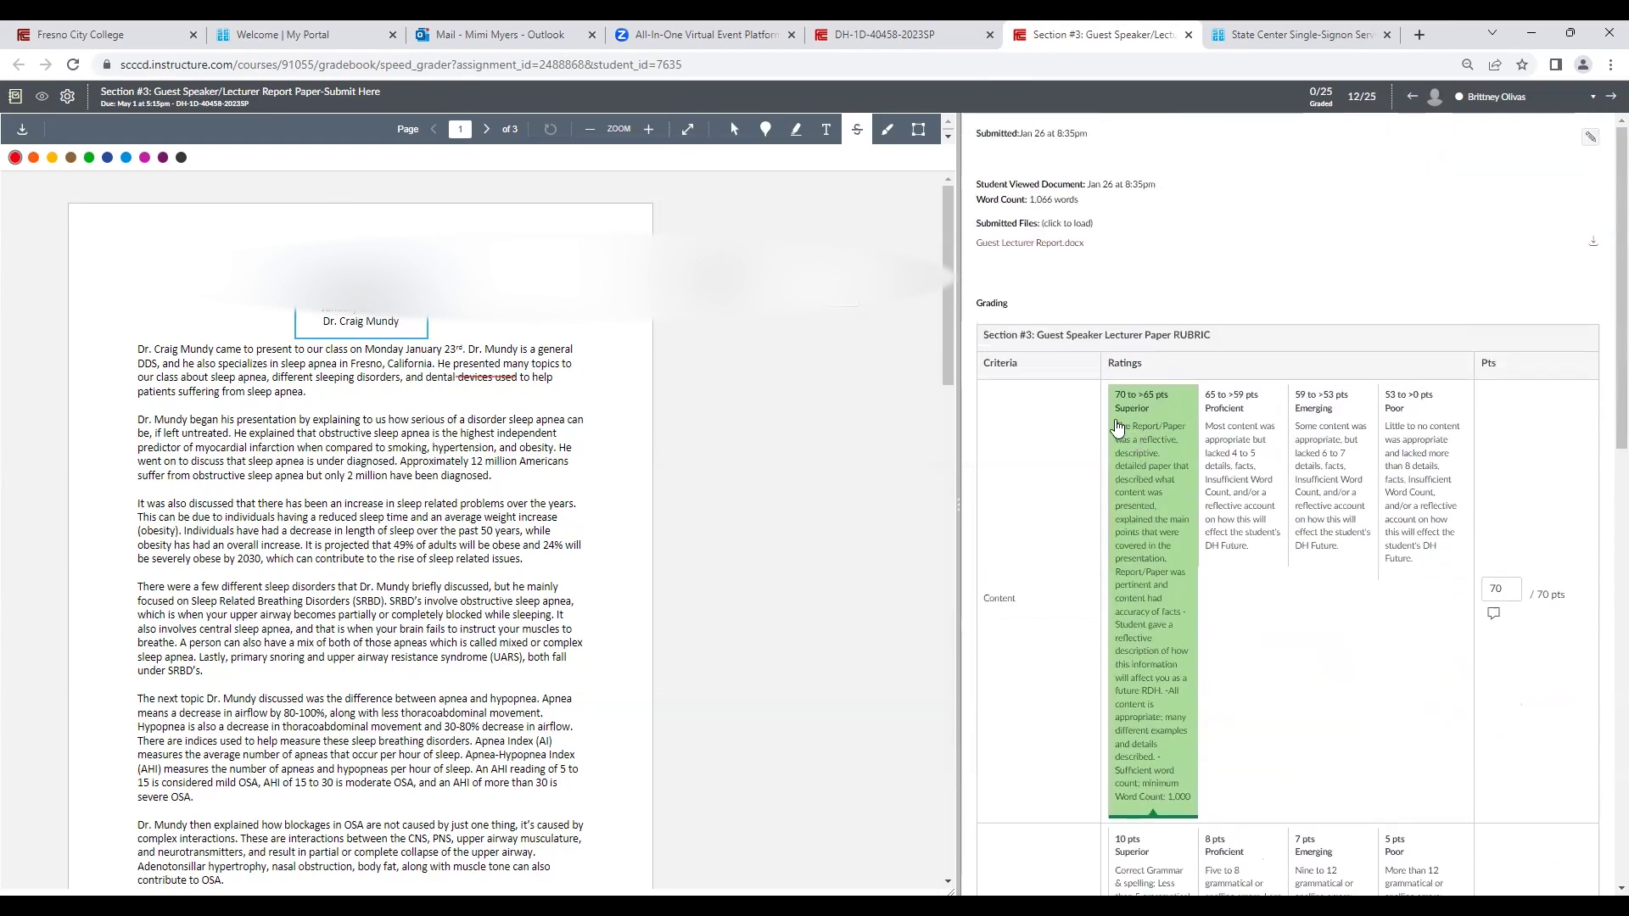
scroll(1171, 552, down, 12)
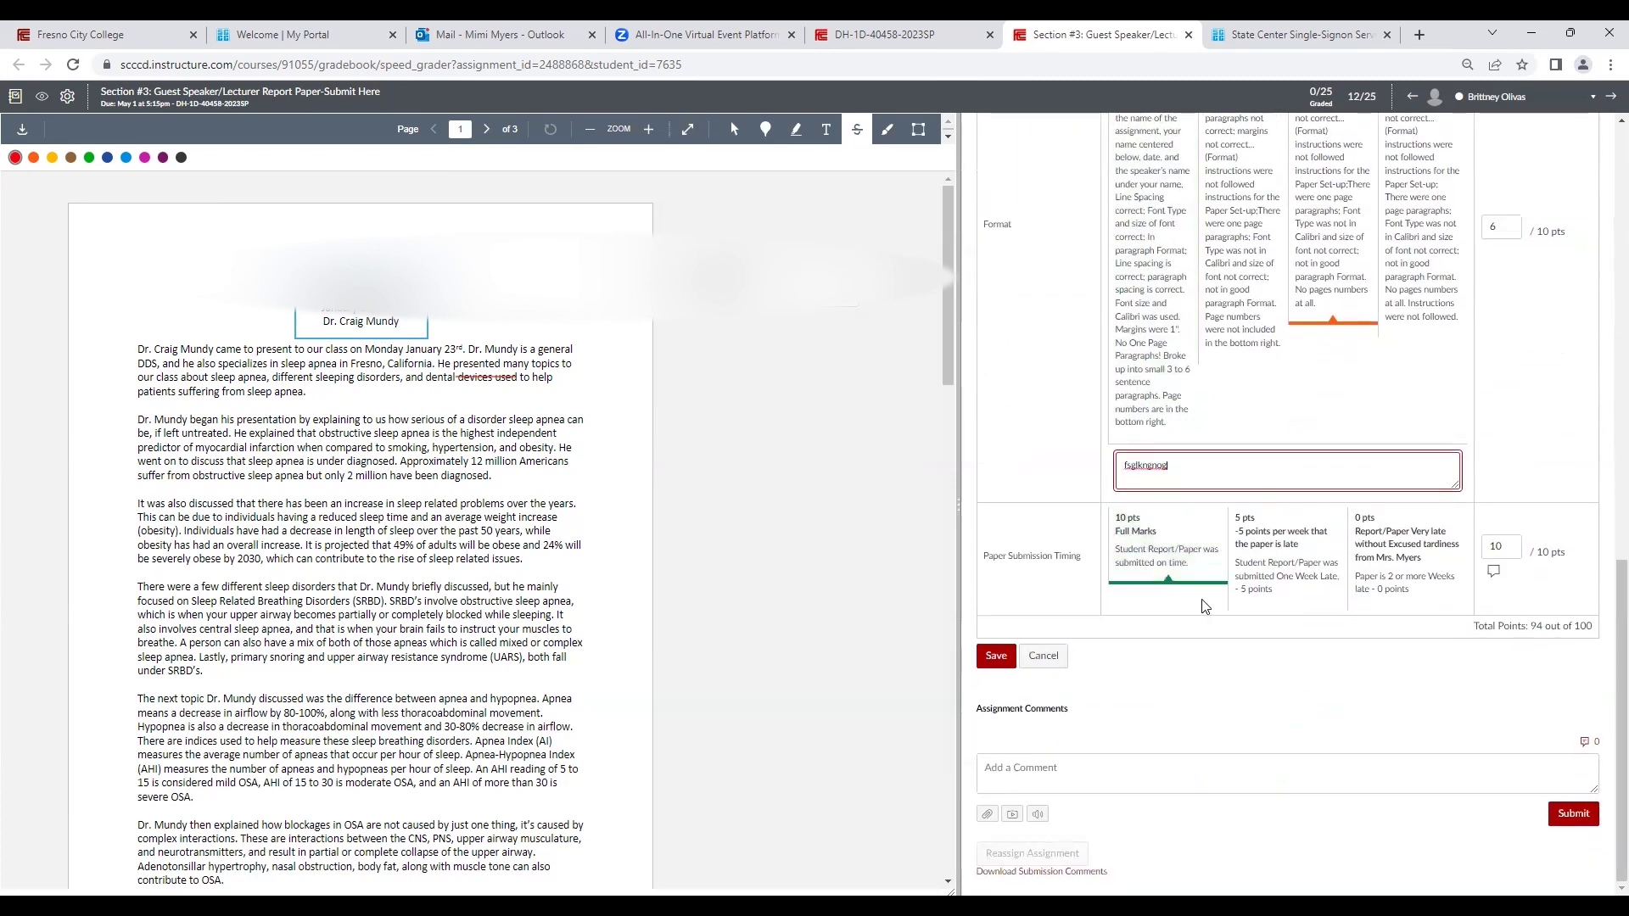
click(998, 659)
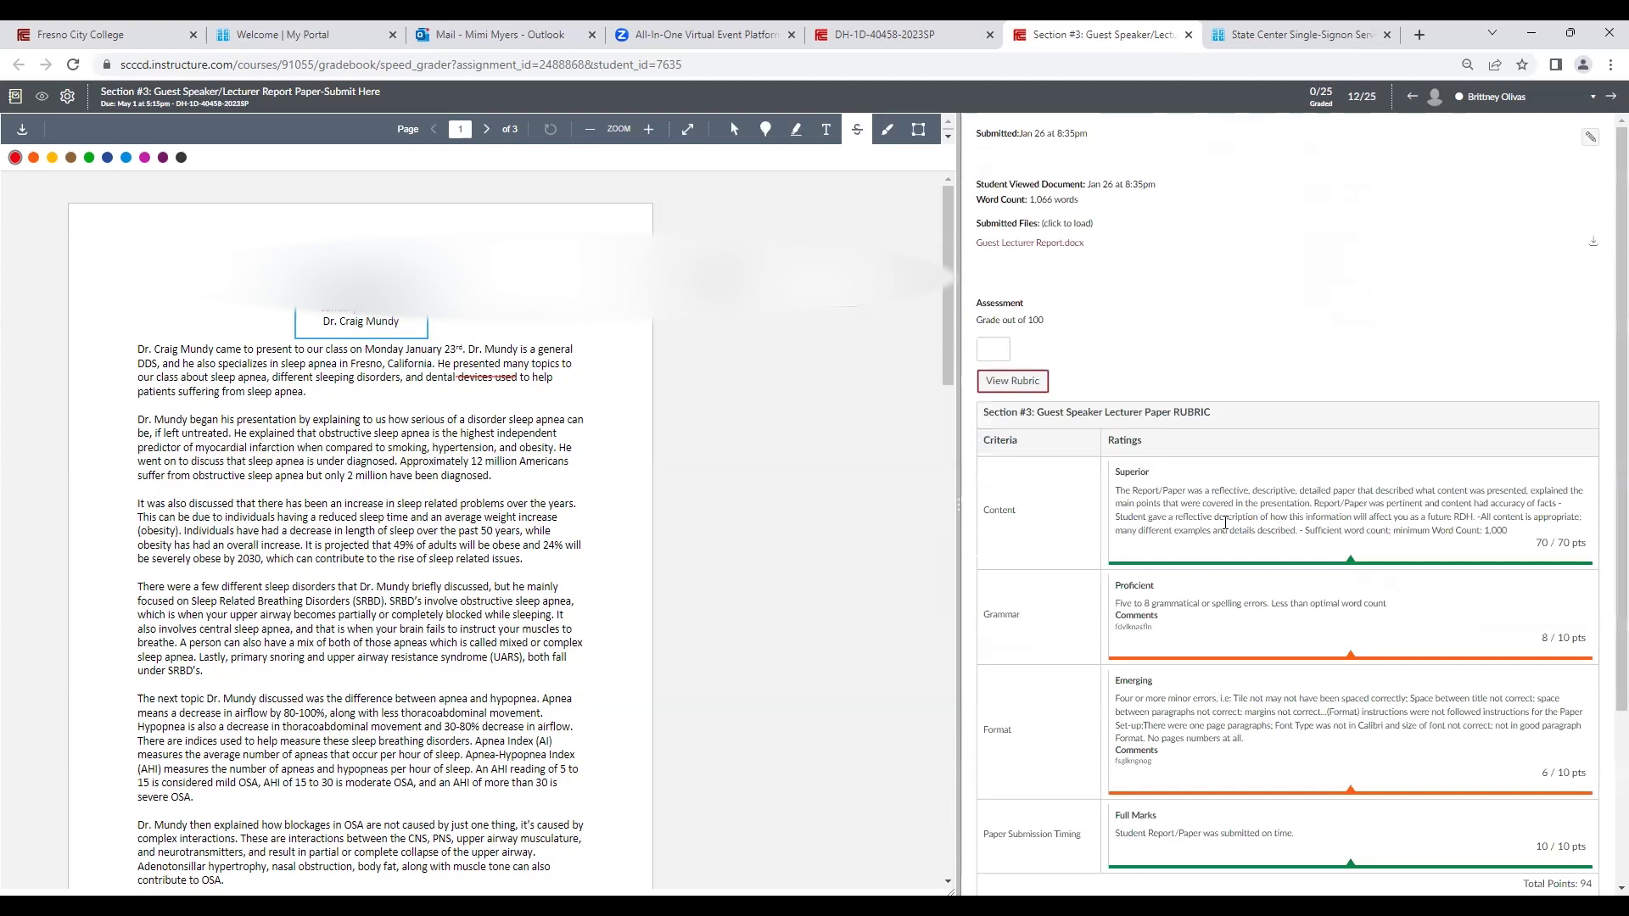
scroll(1200, 537, down, 3)
click(1191, 684)
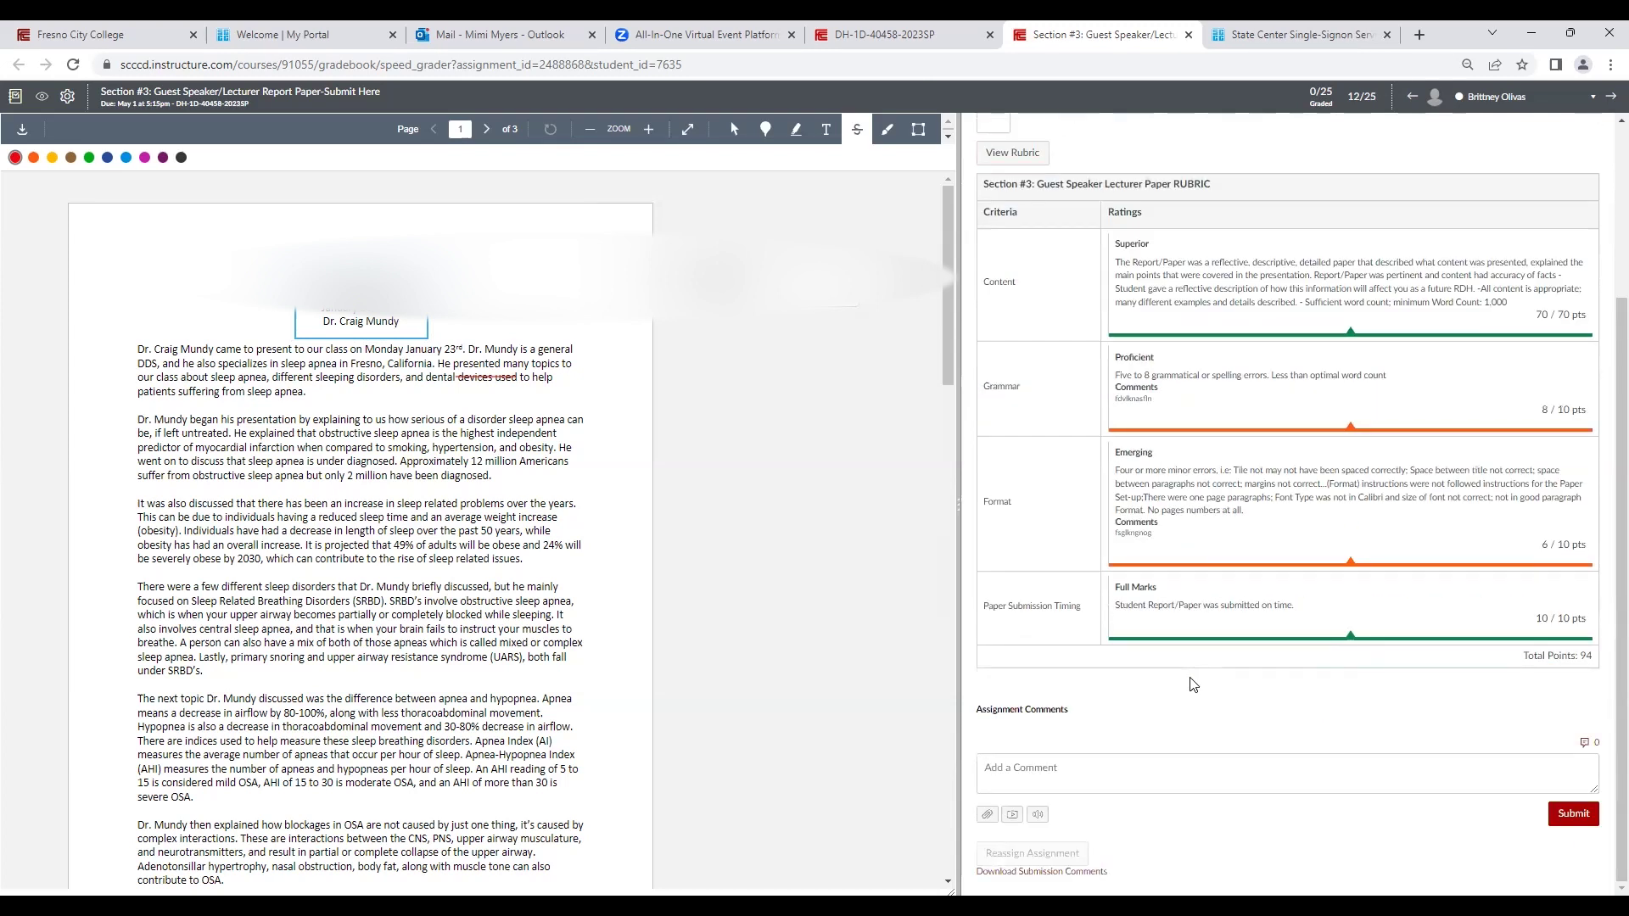
scroll(1187, 658, up, 3)
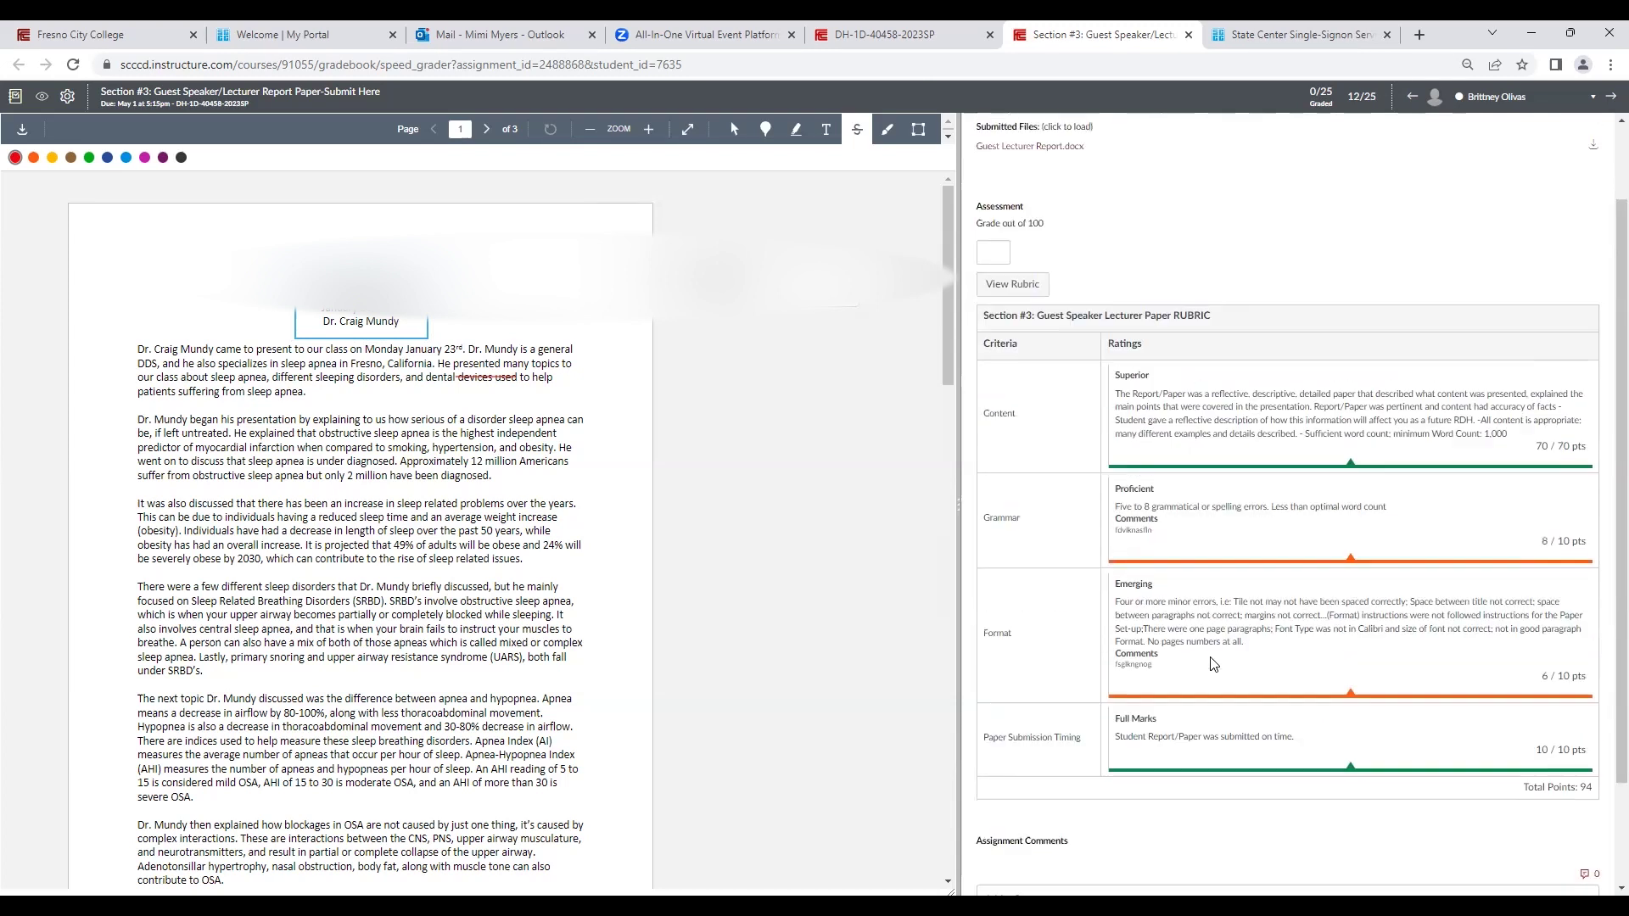
scroll(1201, 644, down, 3)
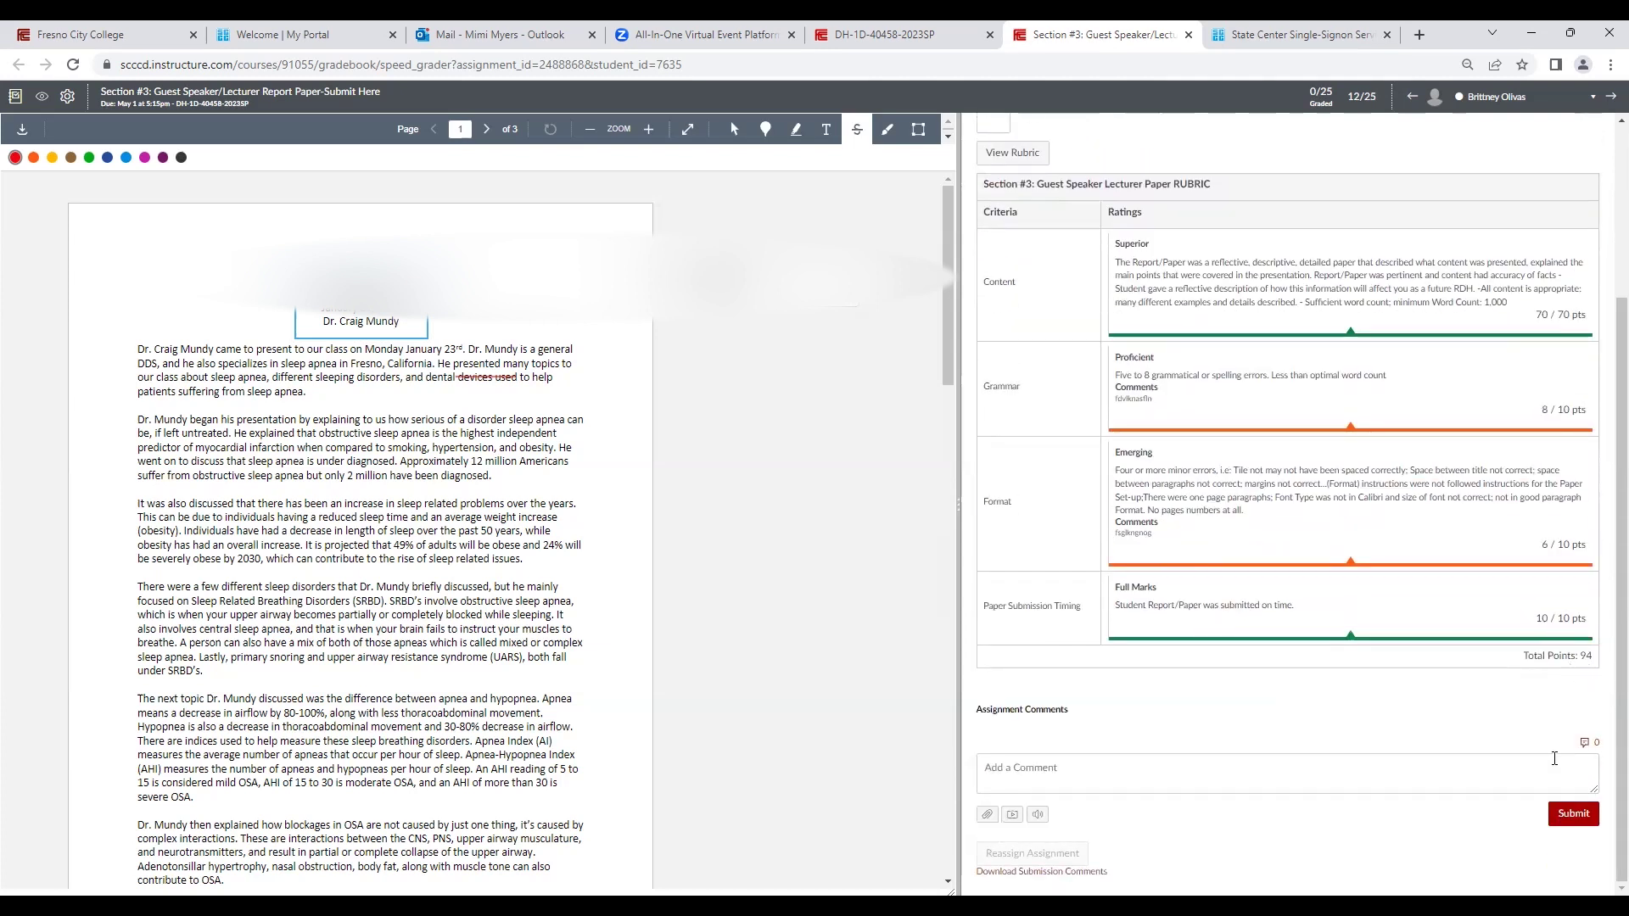
Step: Submit a comment in Assignment Comments
click(1561, 821)
scroll(1261, 711, up, 3)
scroll(1256, 679, down, 5)
scroll(1247, 665, up, 5)
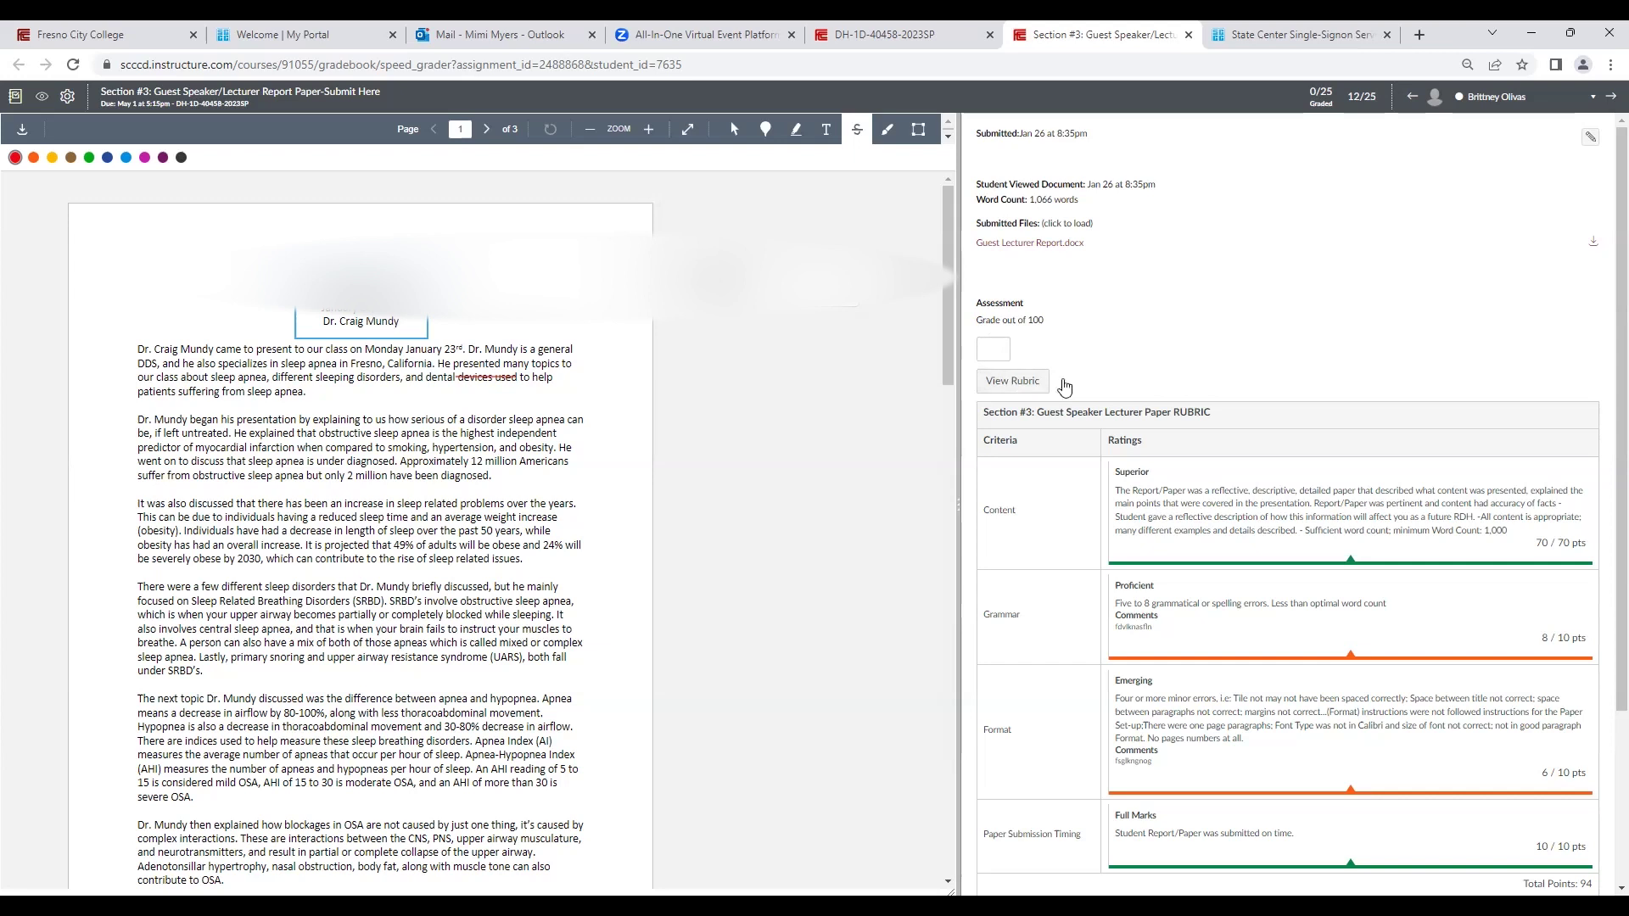
scroll(1238, 509, down, 3)
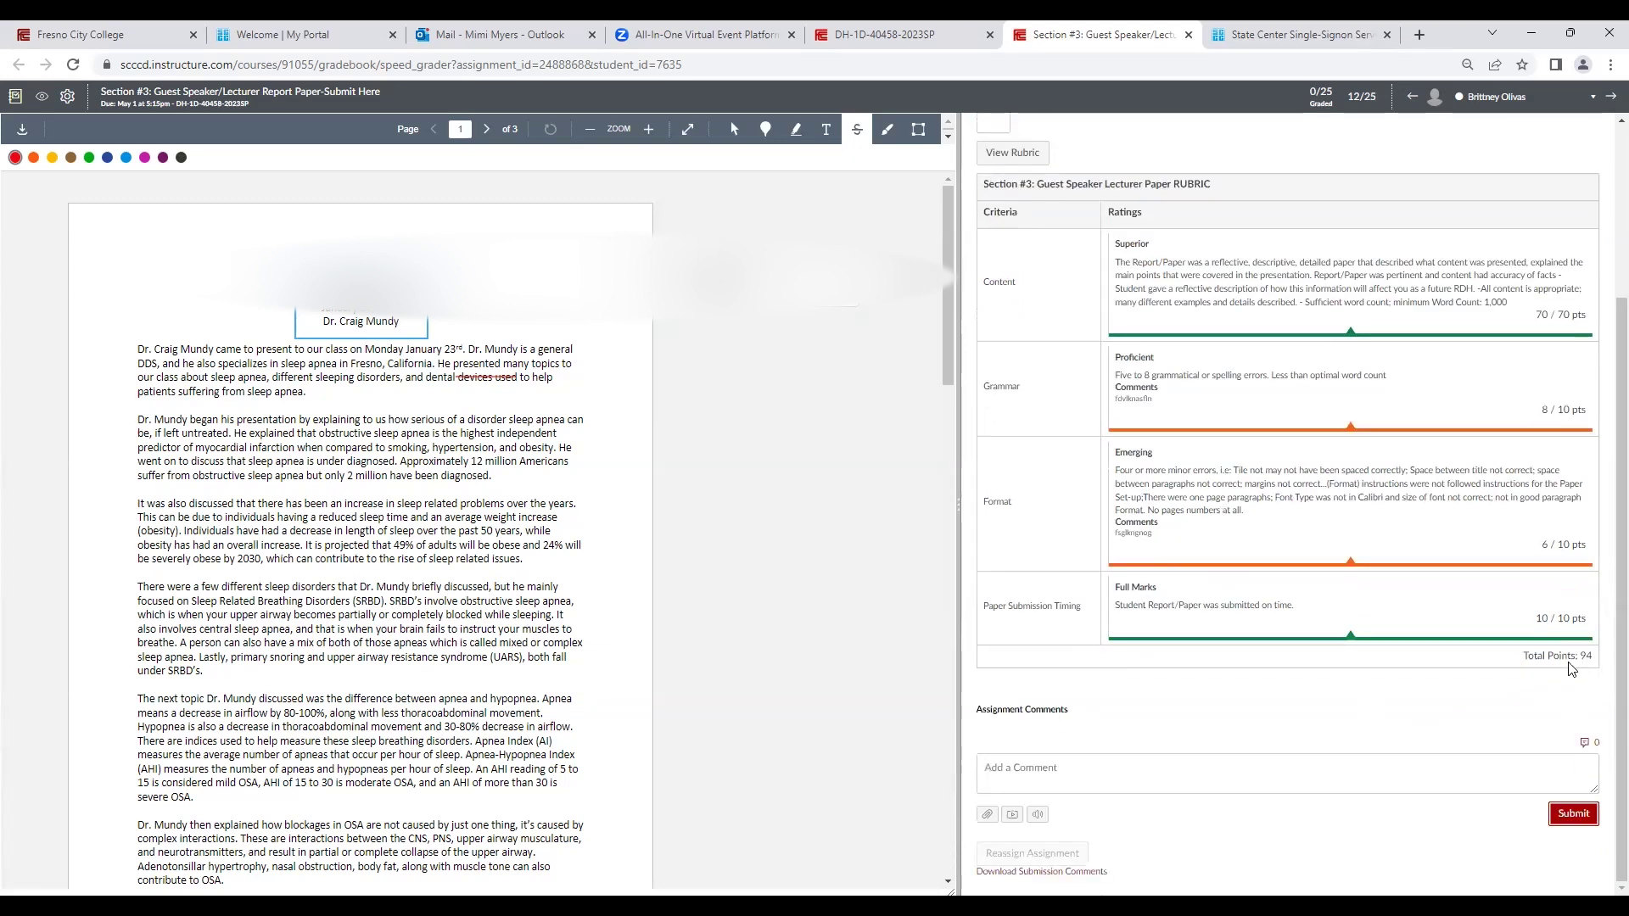
click(1045, 772)
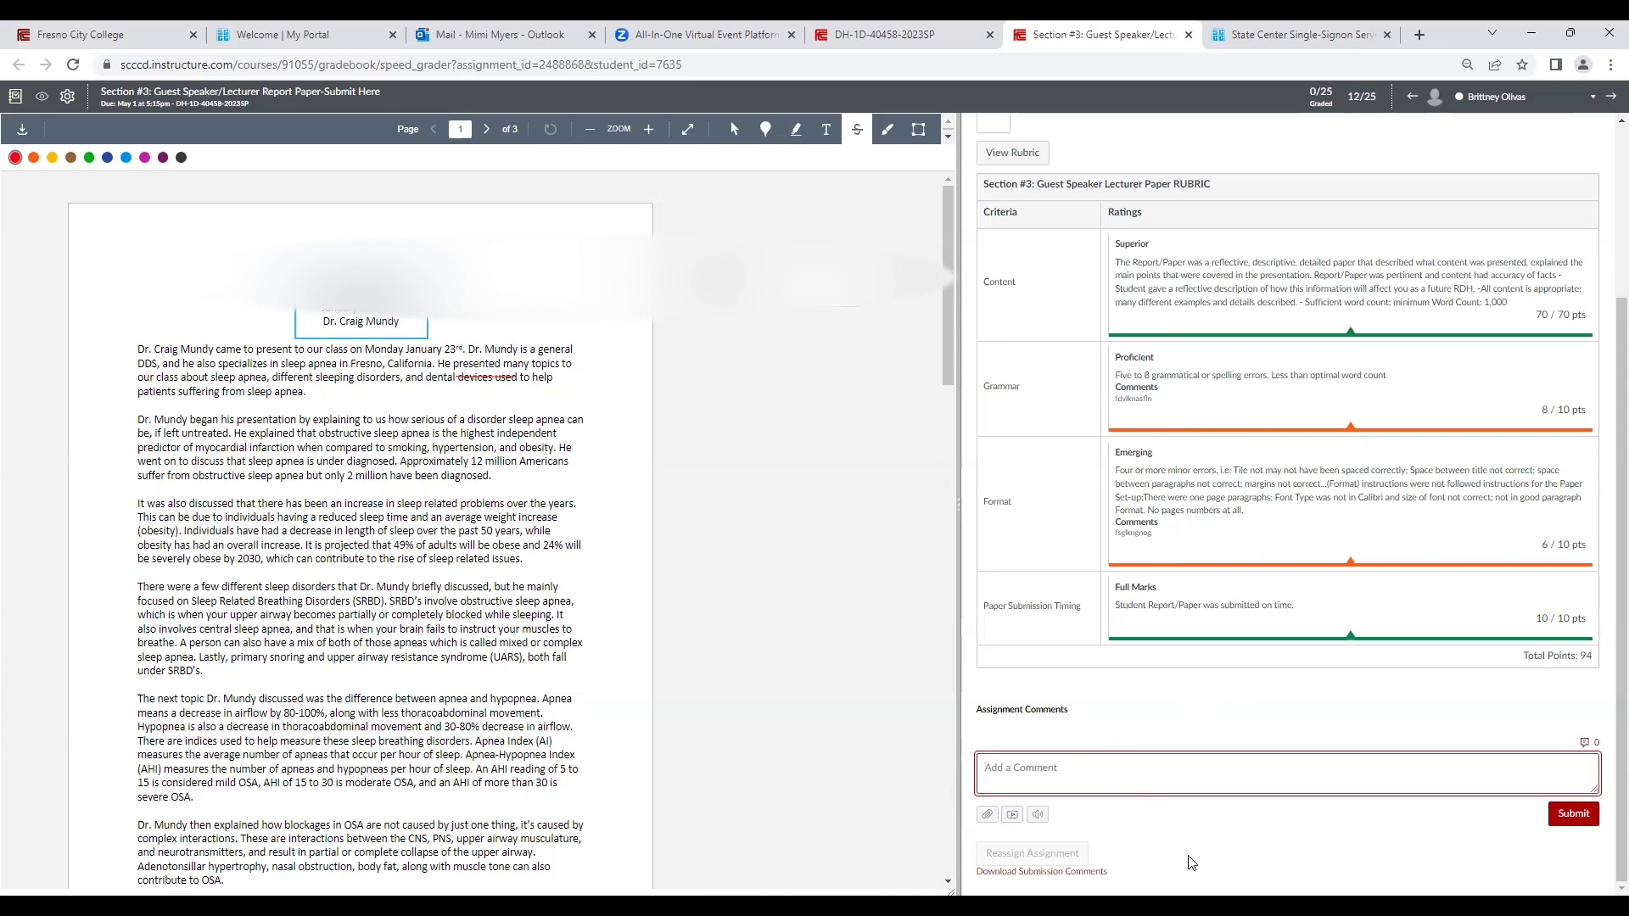
scroll(1357, 857, up, 5)
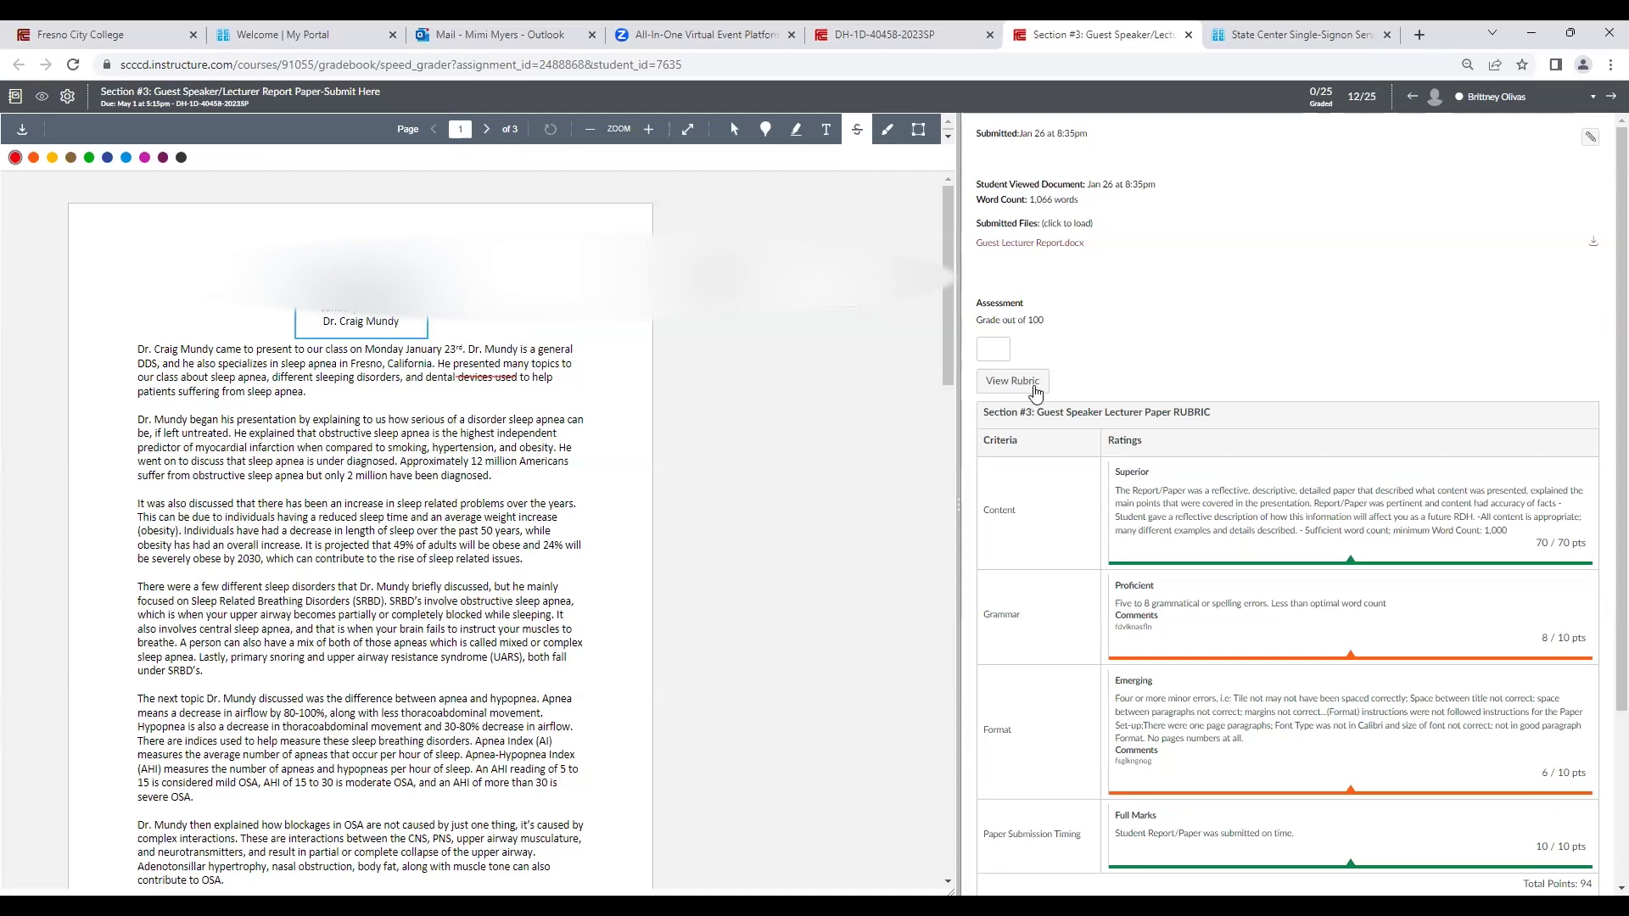
Step: Set Content, Grammar, Format and Paper Submission Timing scores to 0 and save
click(1012, 381)
scroll(1493, 509, down, 2)
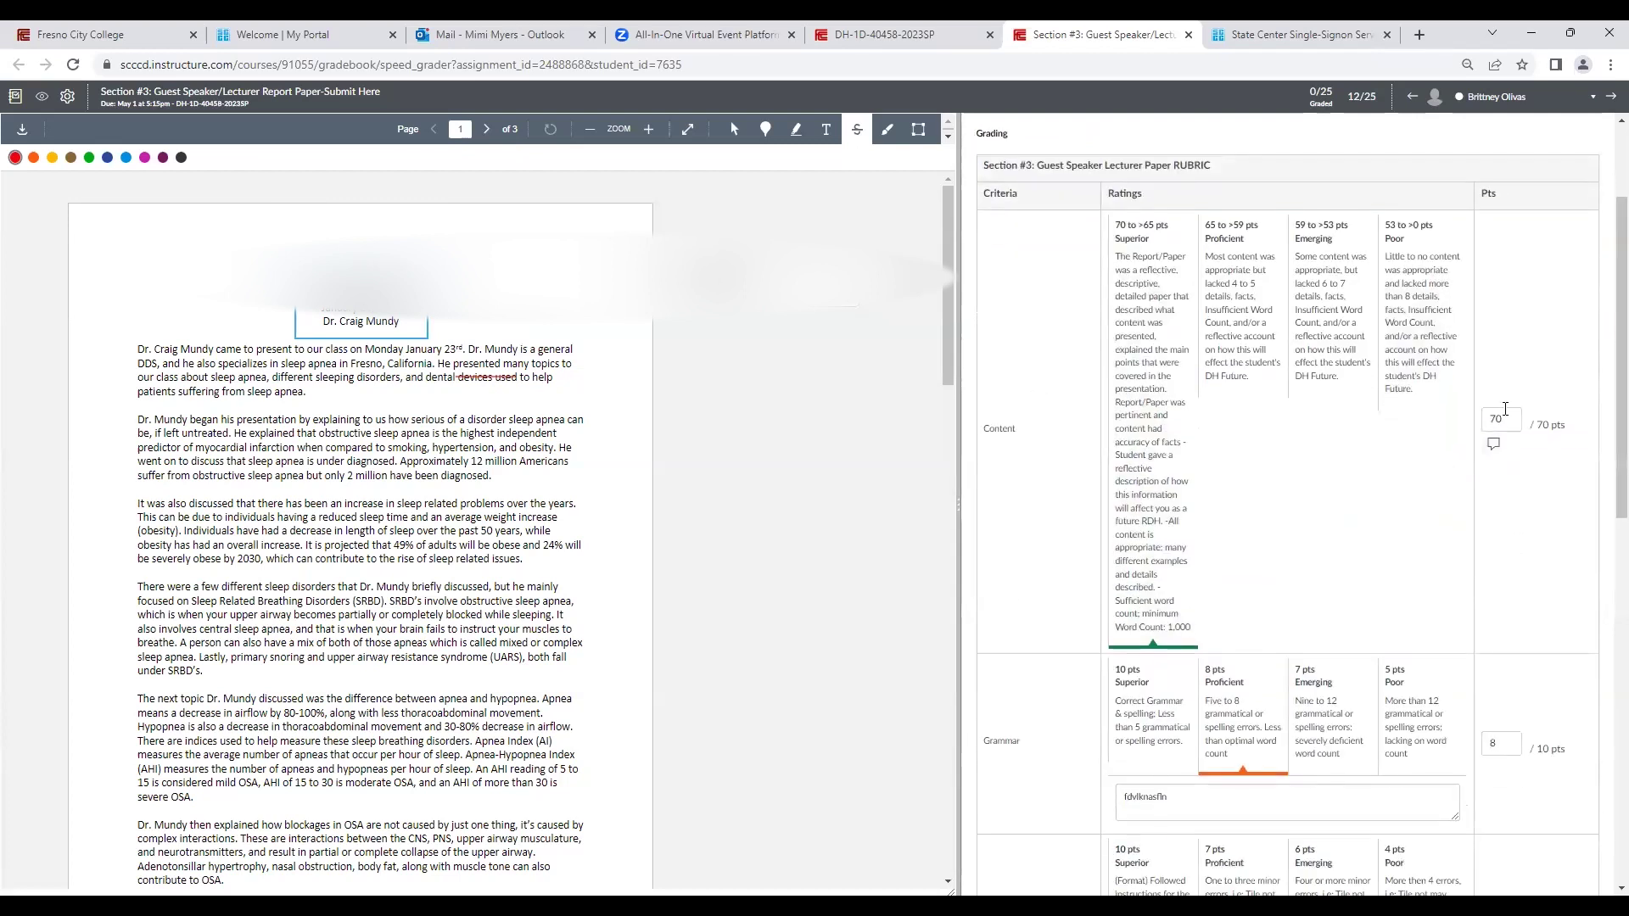
click(1491, 417)
key(Delete)
scroll(1496, 405, down, 4)
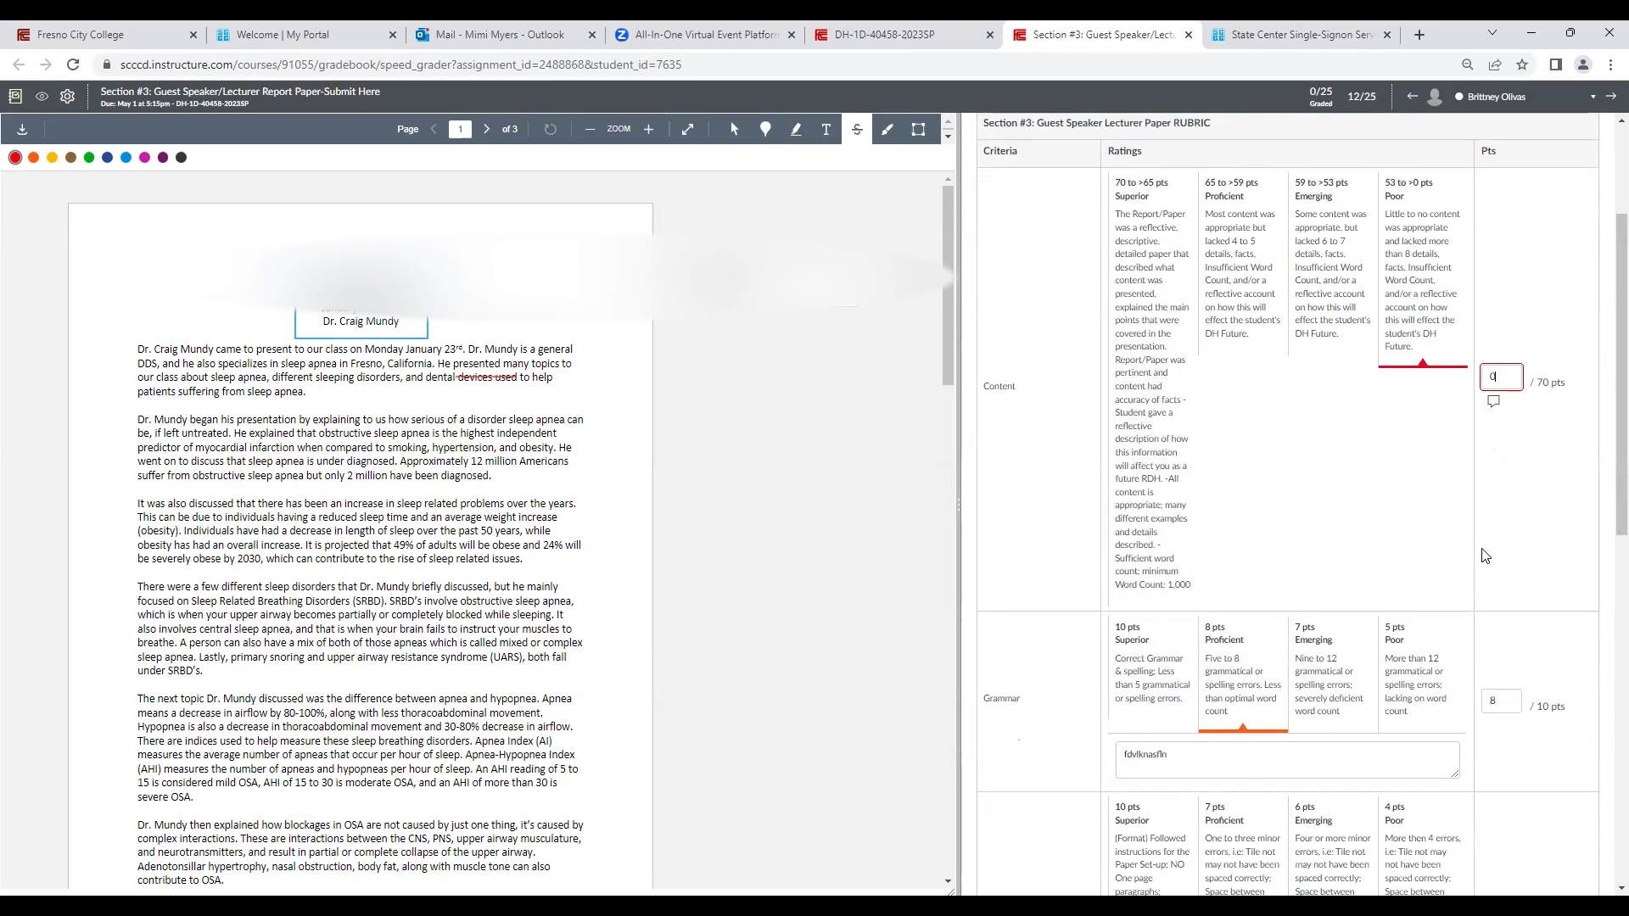
double_click(1497, 404)
key(Delete)
scroll(1513, 567, down, 5)
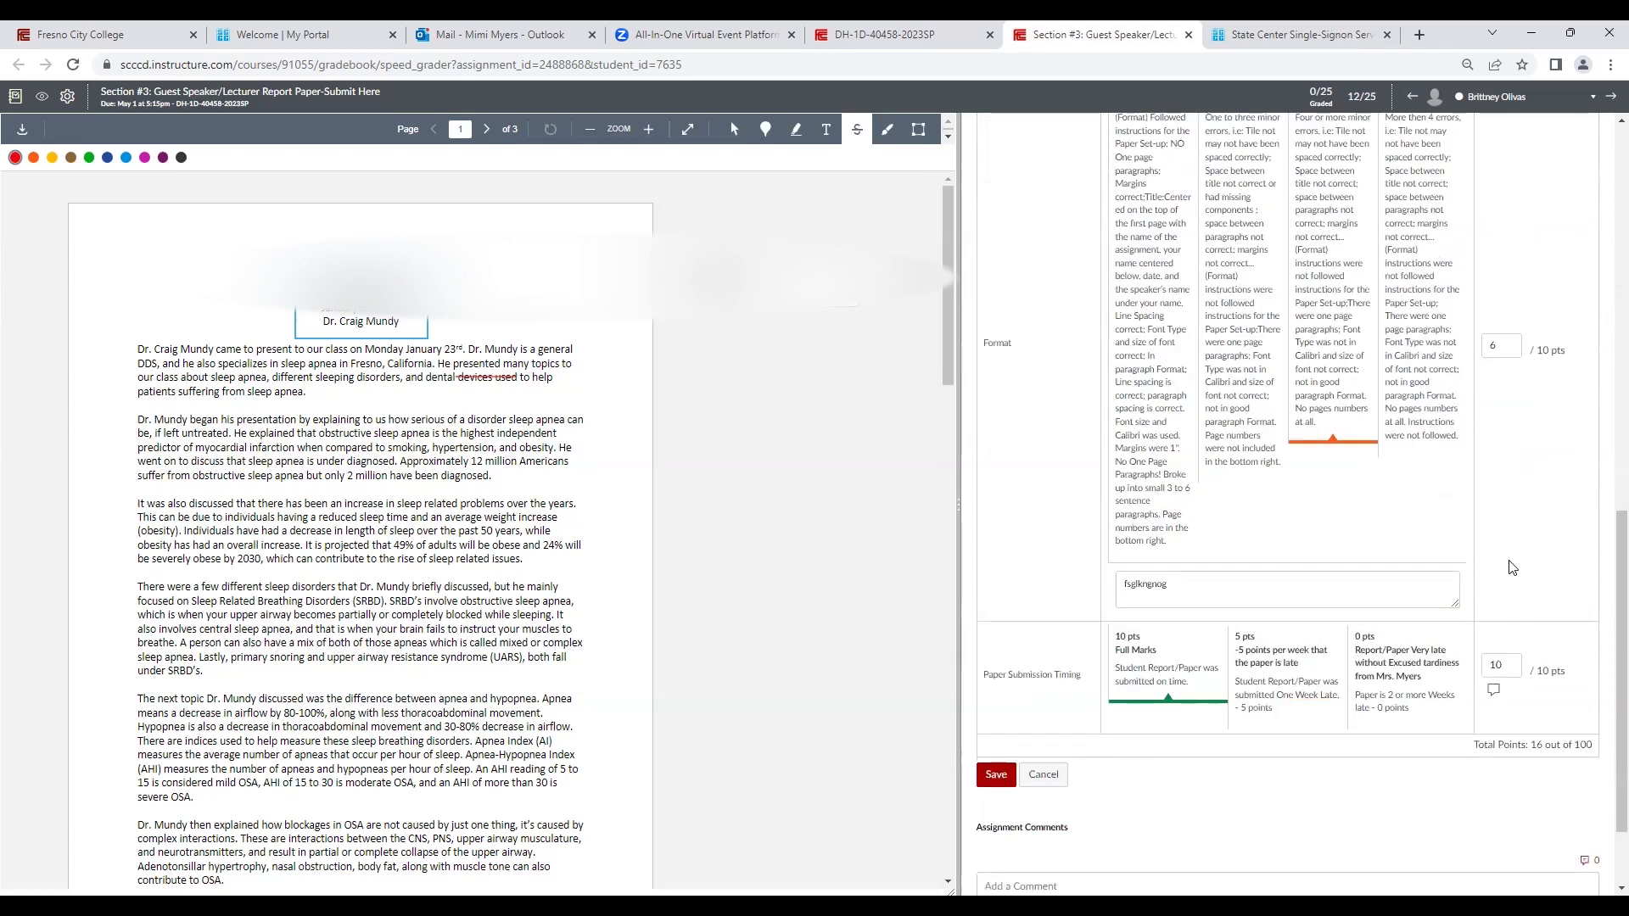
double_click(1498, 337)
text(0)
double_click(1484, 669)
text(0)
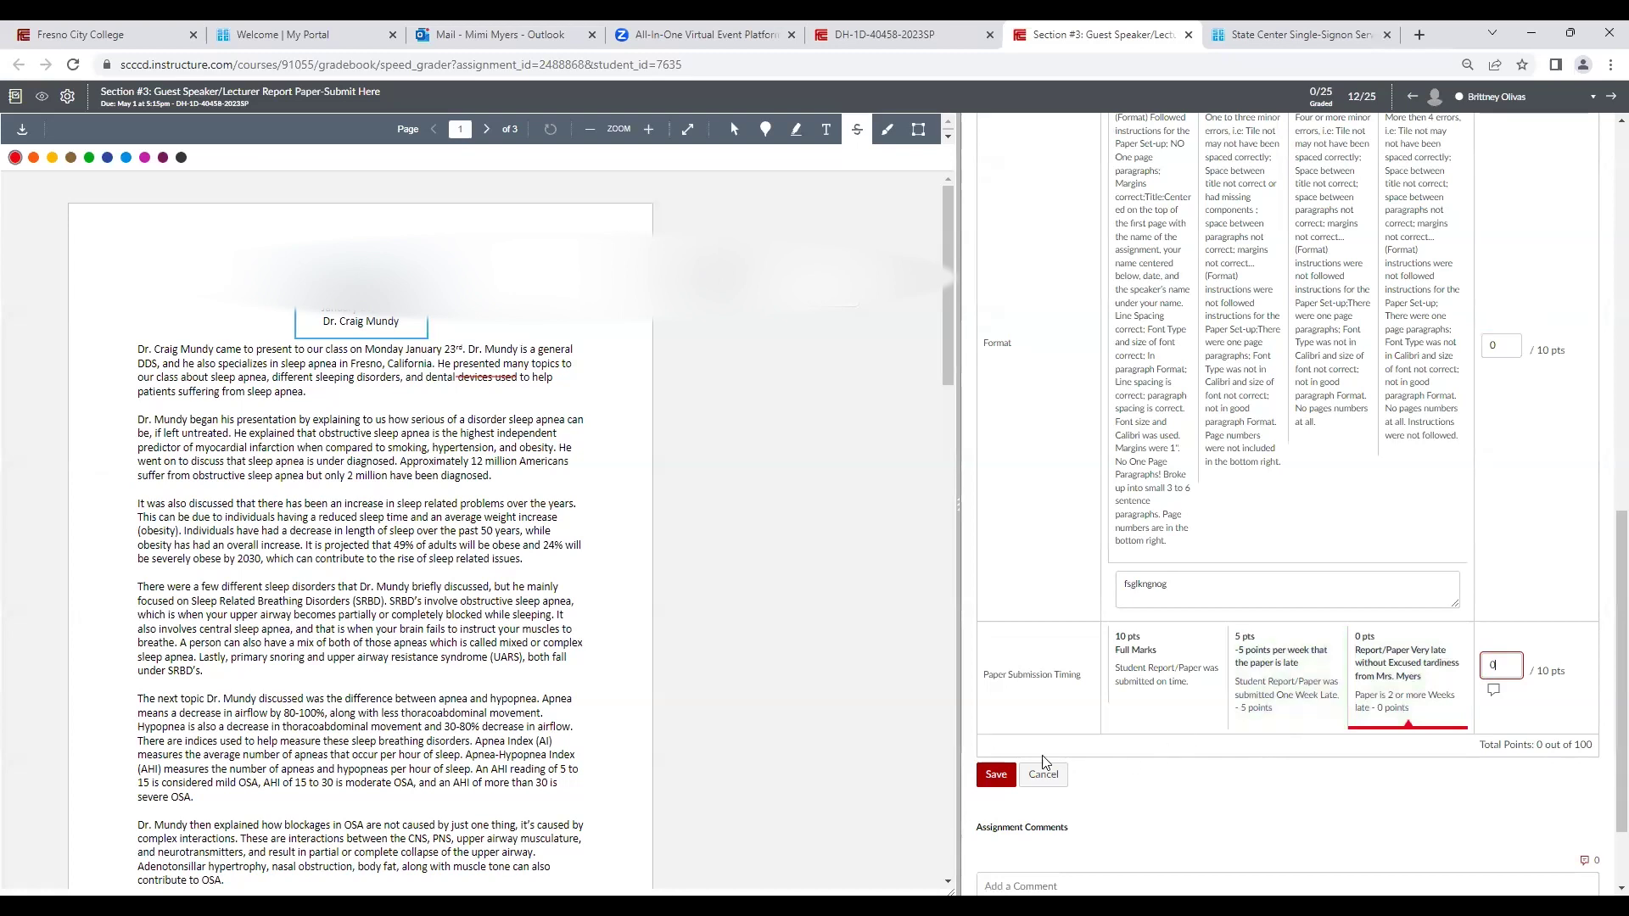
click(999, 786)
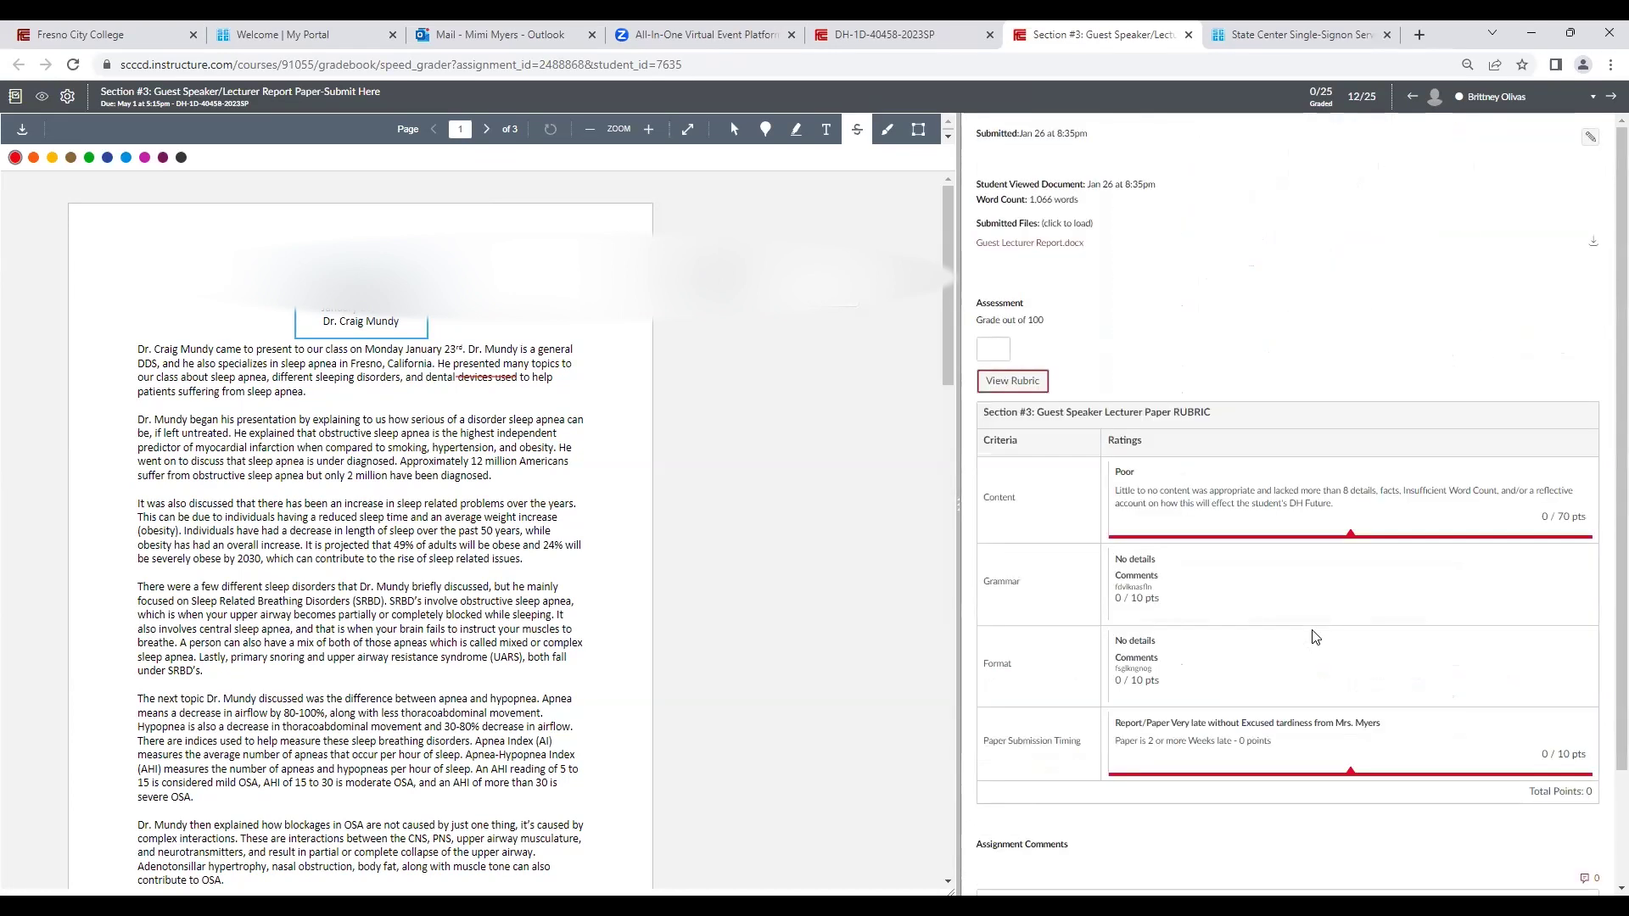
Step: Reopen the rubric and re-save it with Content back at 0 points
click(1028, 381)
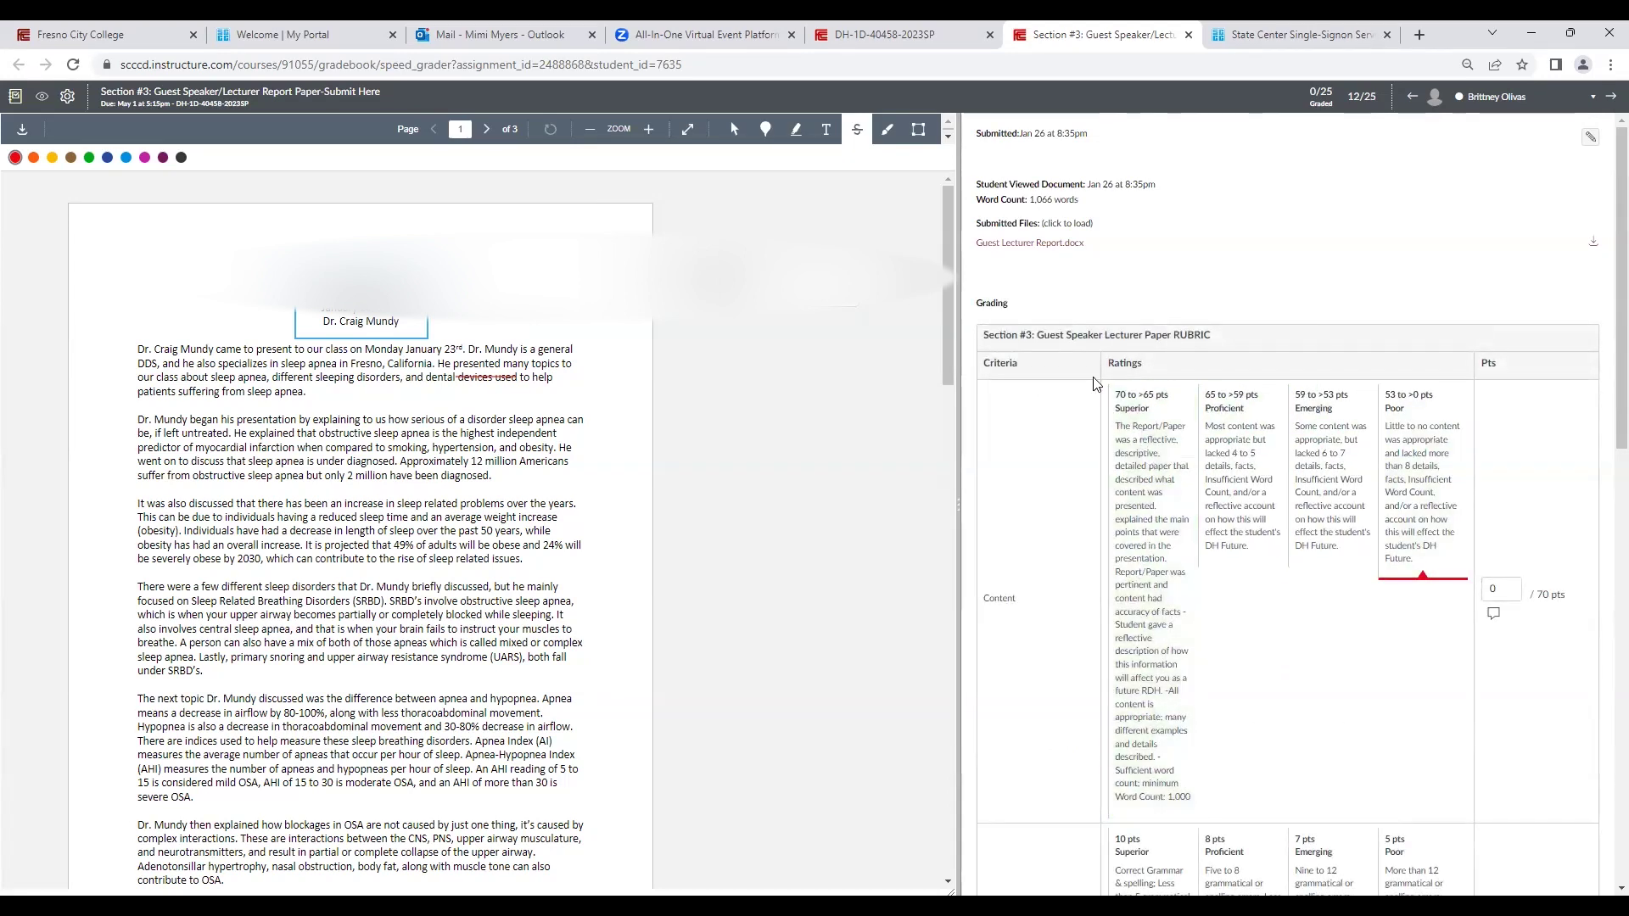
click(1123, 399)
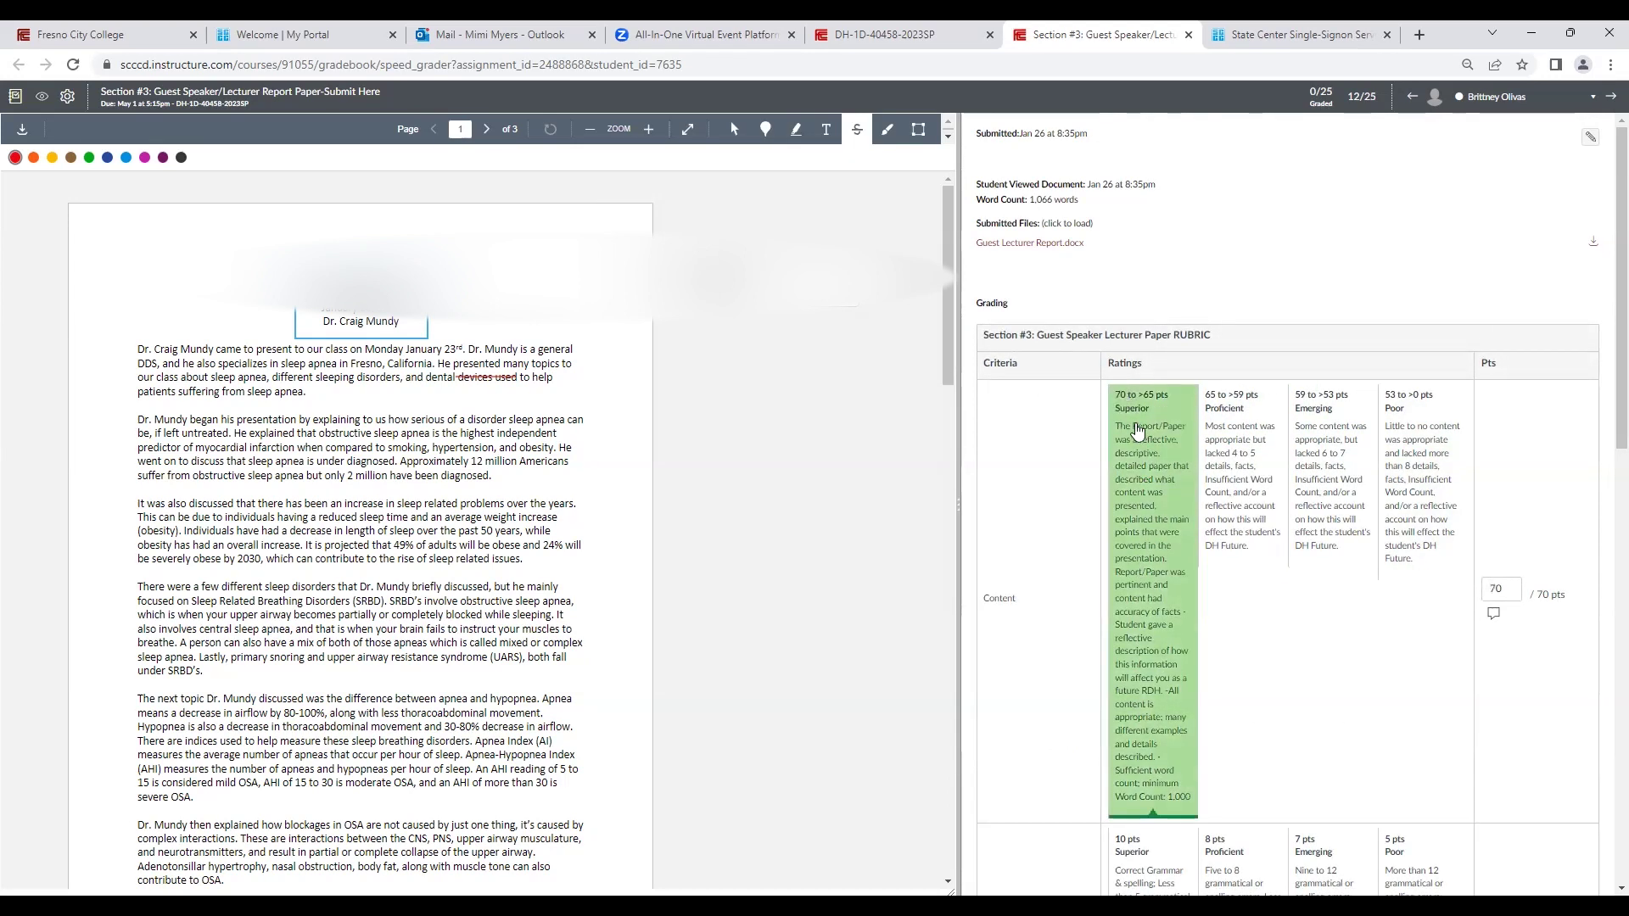
click(1505, 587)
key(BackSpace)
key(BackSpace)
scroll(1344, 552, down, 5)
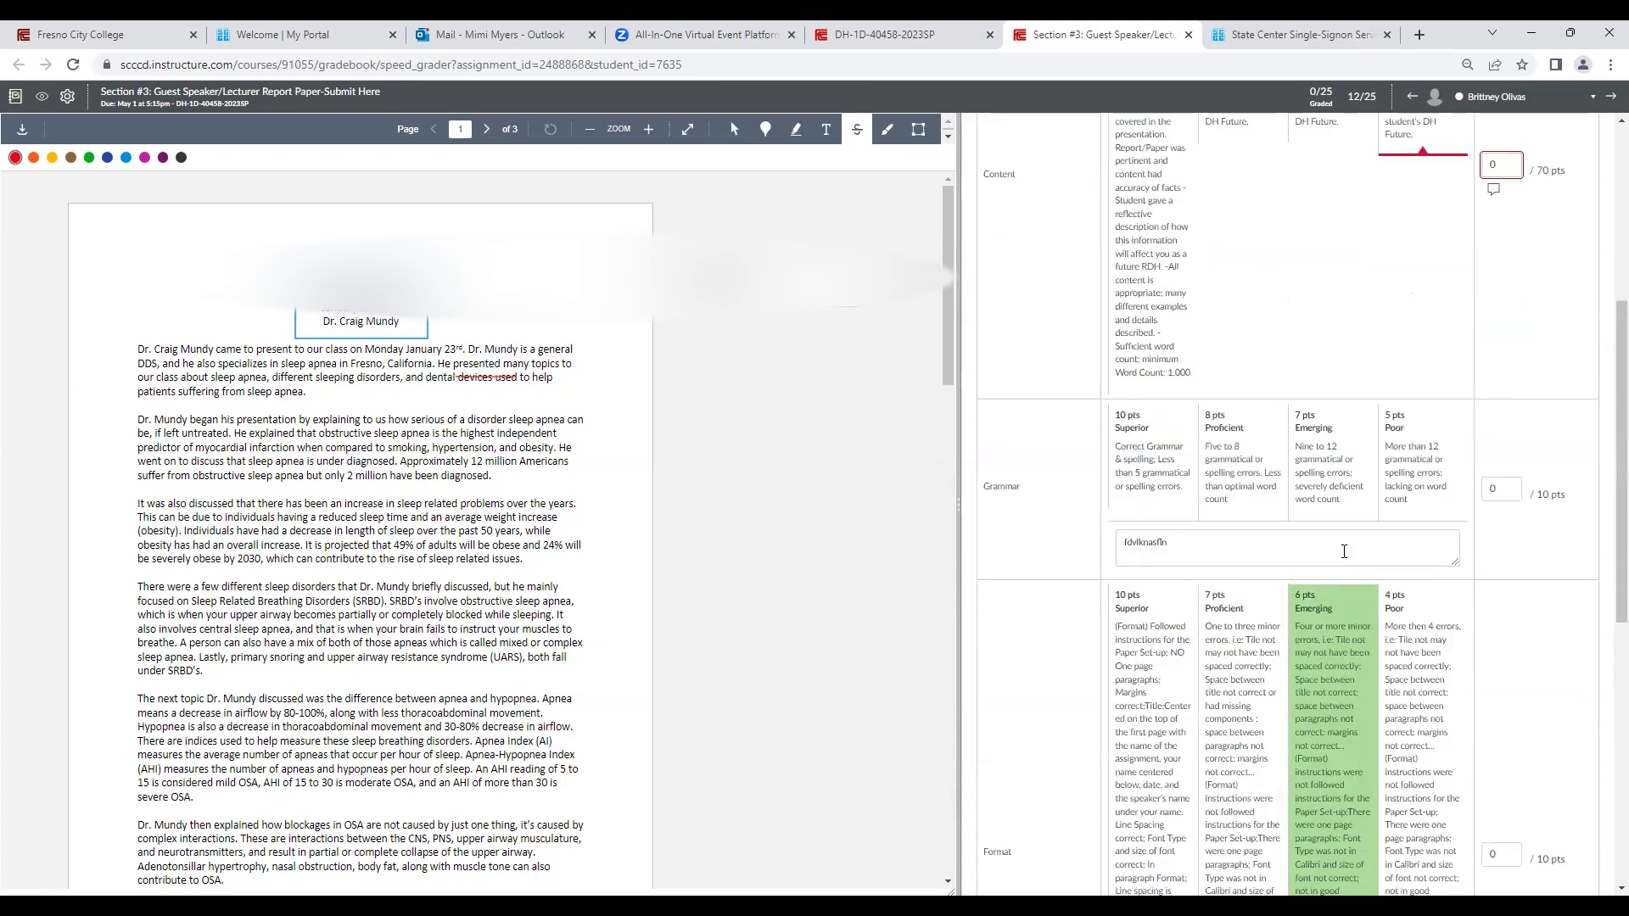
scroll(1357, 492, up, 4)
scroll(1363, 552, down, 11)
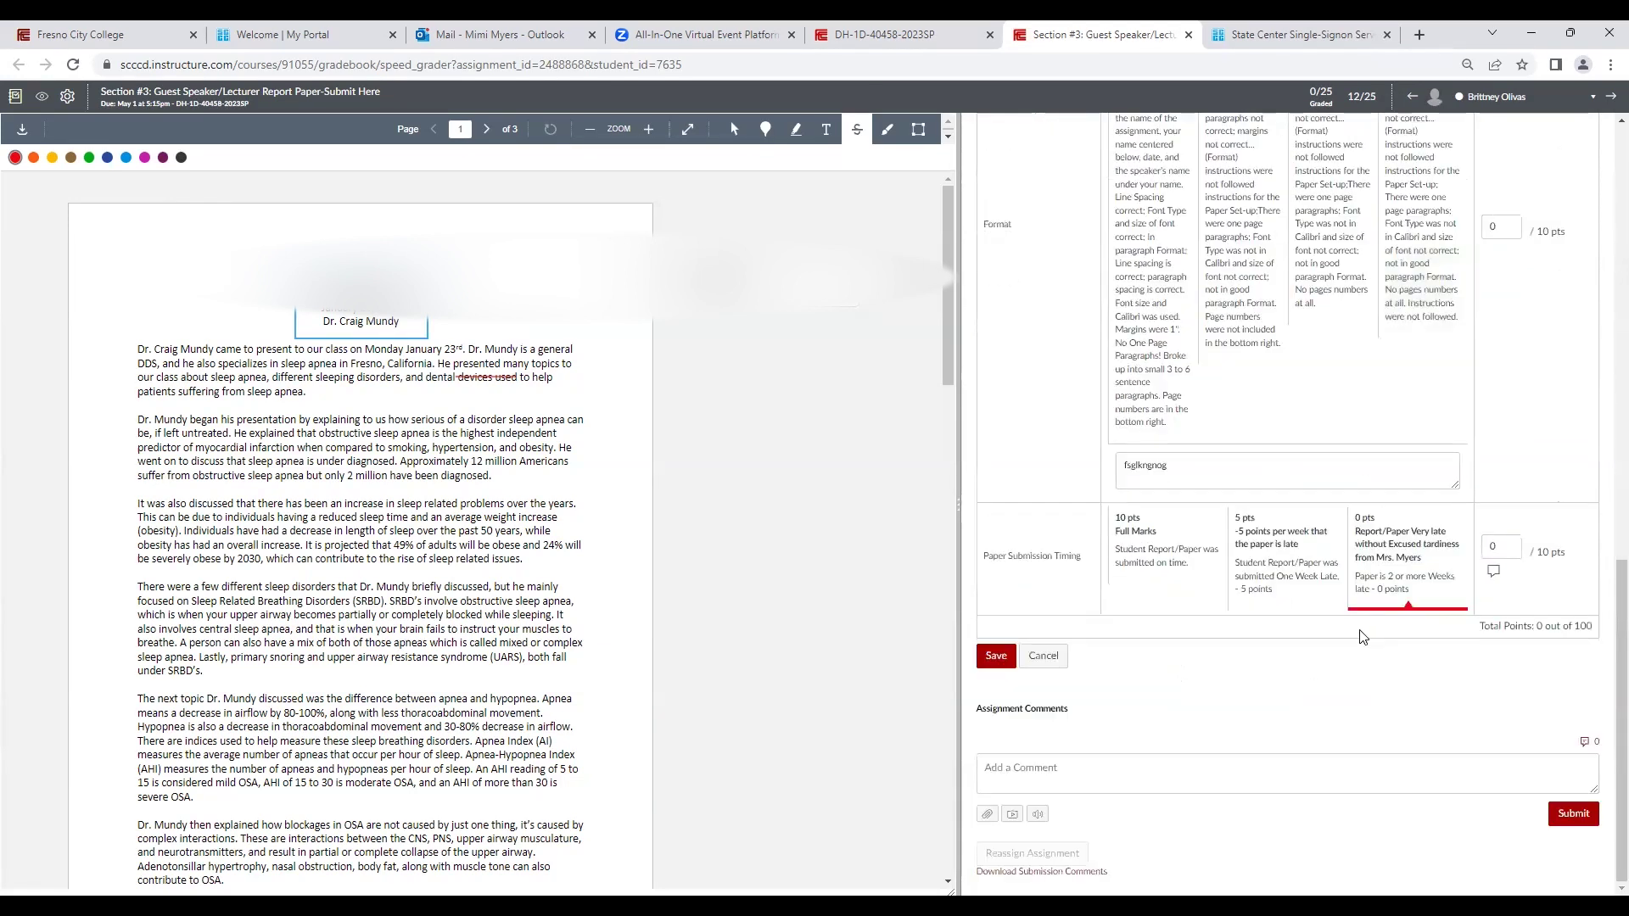
click(996, 655)
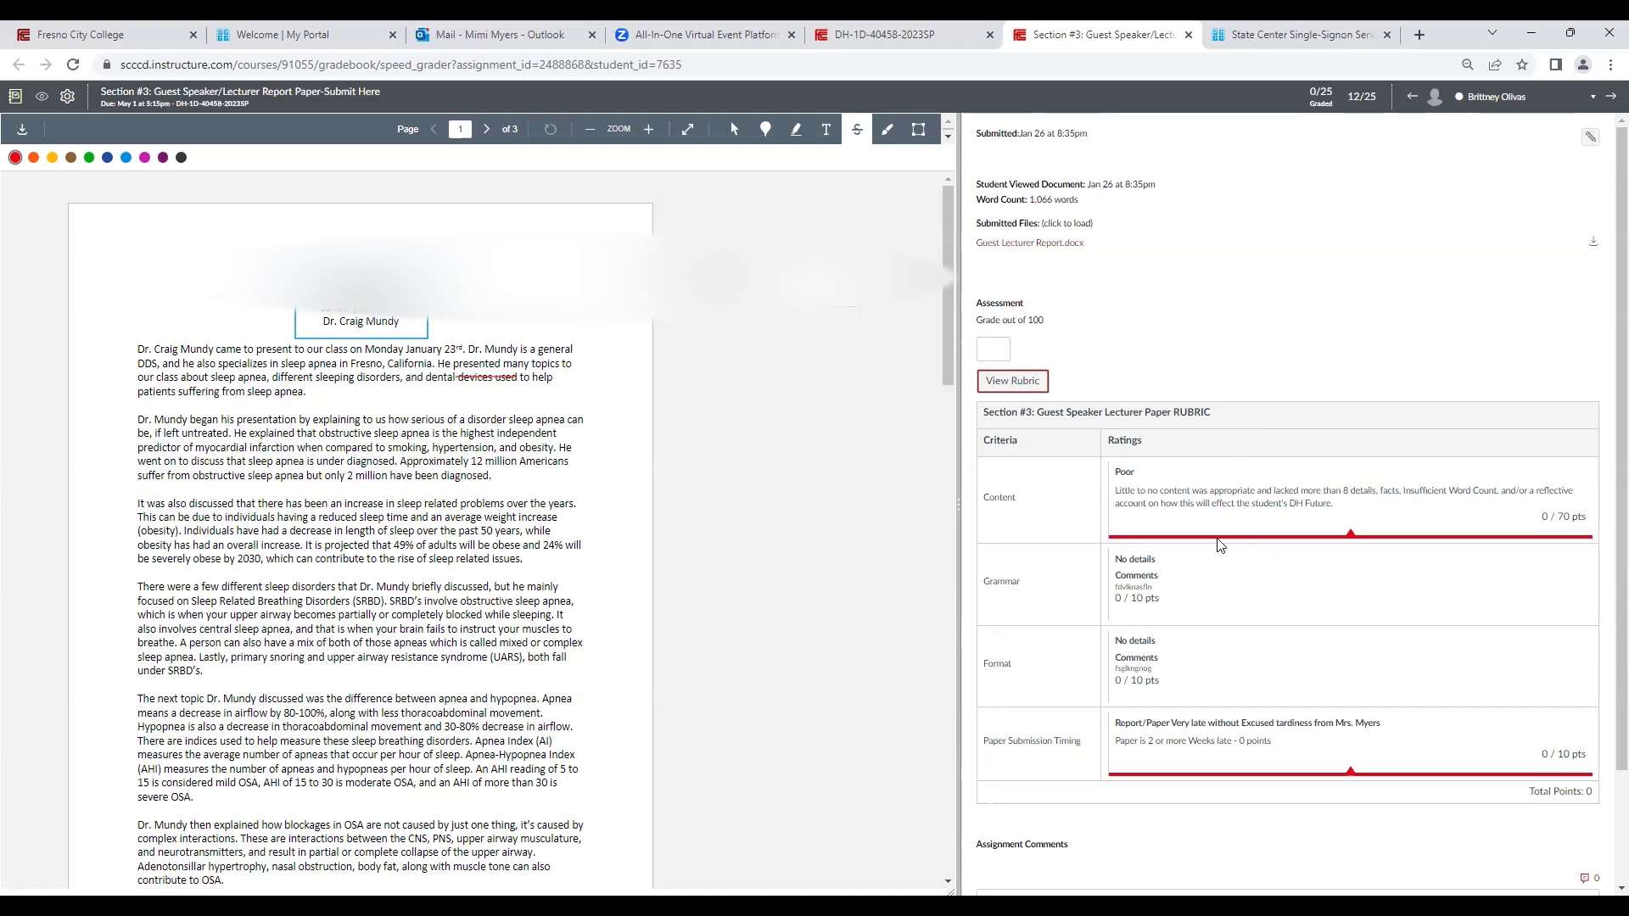
Step: Delete the comment, the box around the name and the 'devices used' strikethrough, confirming each removal
click(787, 319)
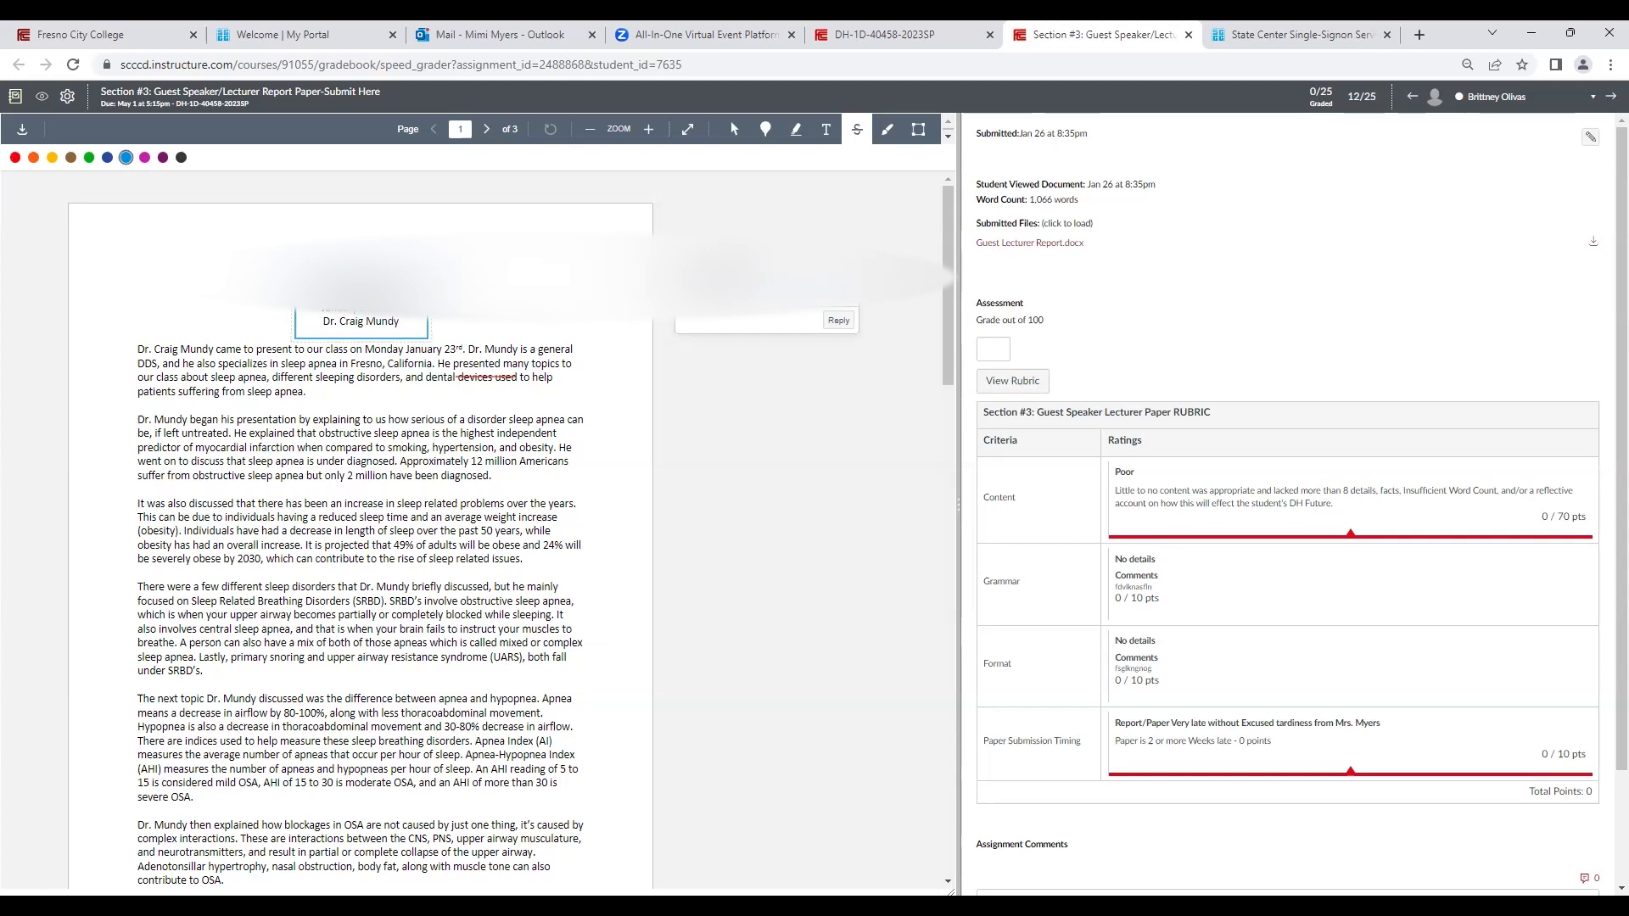
key(Delete)
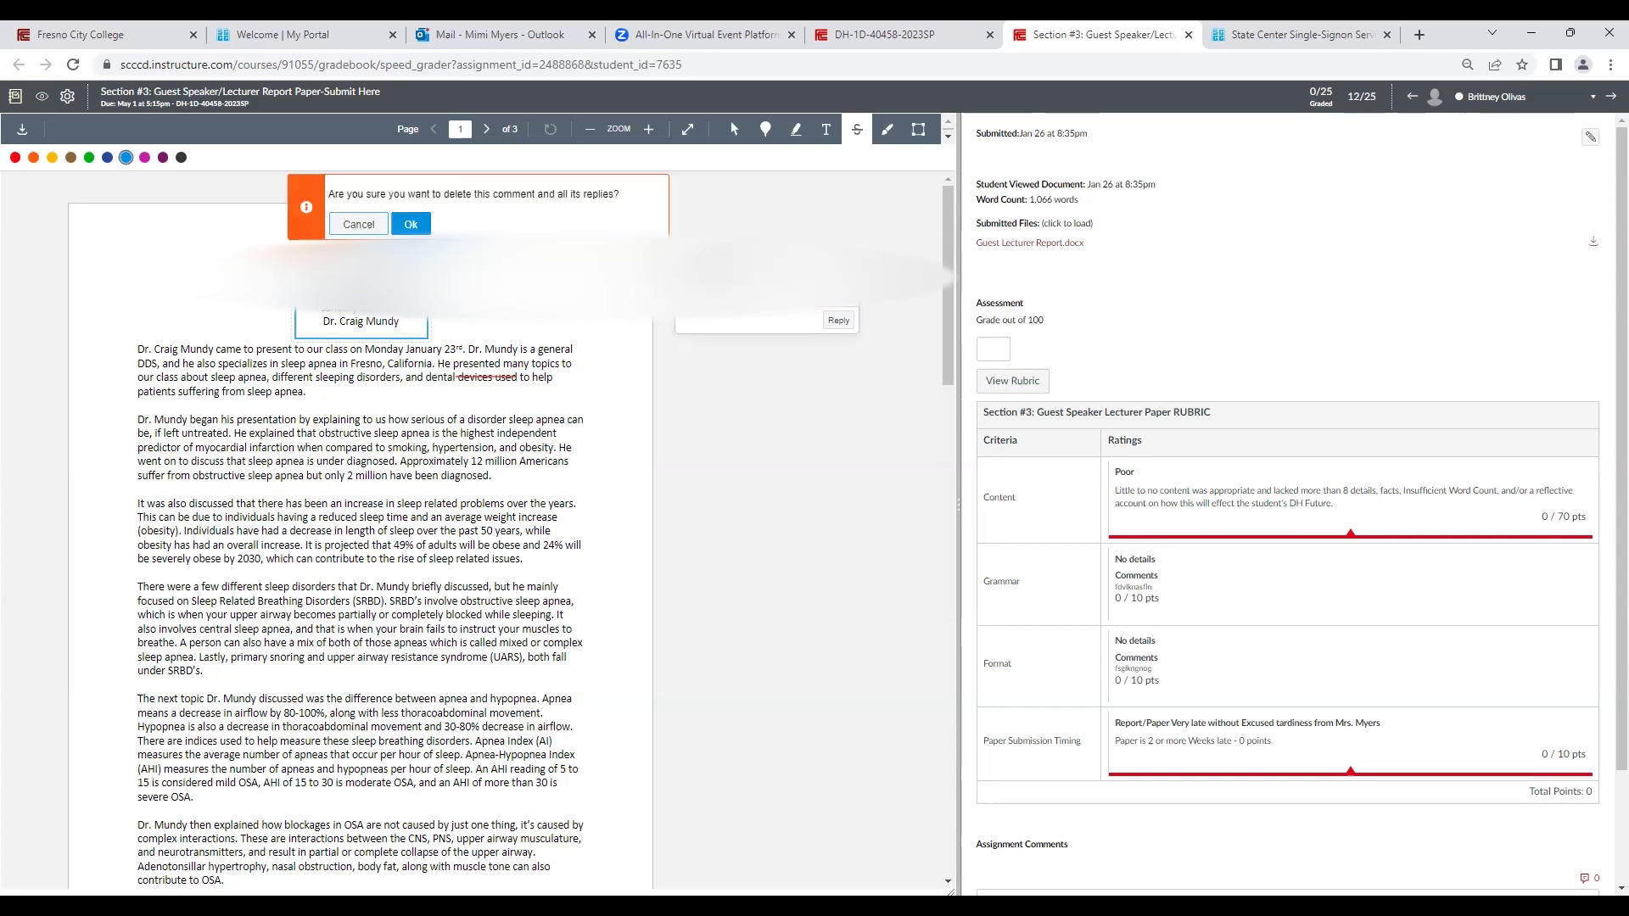
click(410, 226)
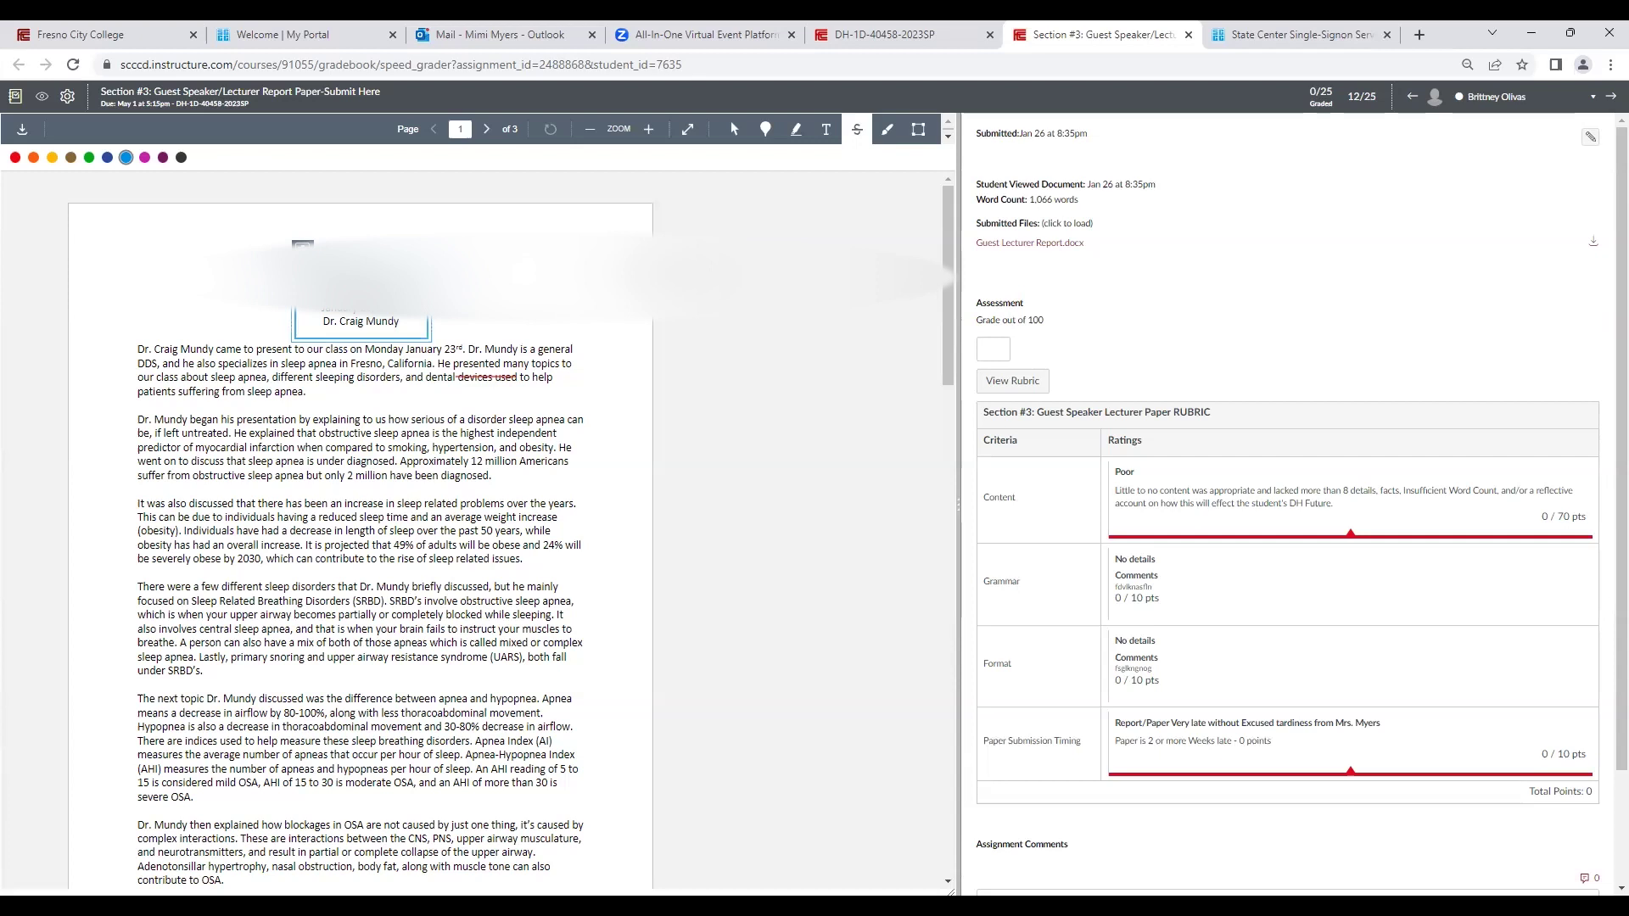
key(Delete)
key(Return)
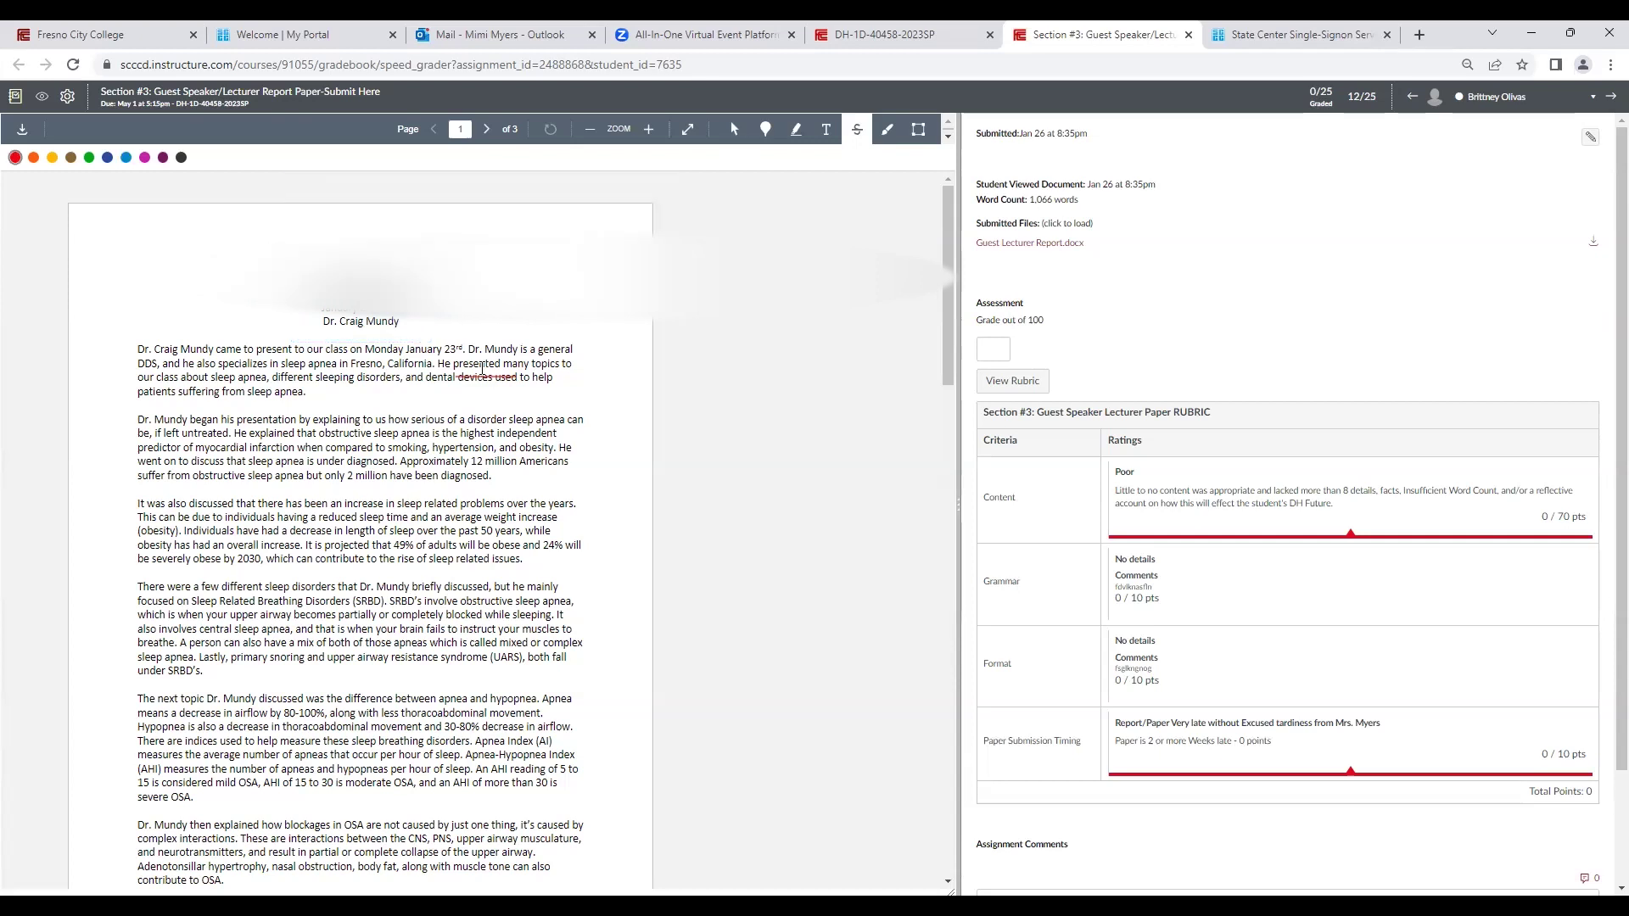
click(484, 377)
key(Delete)
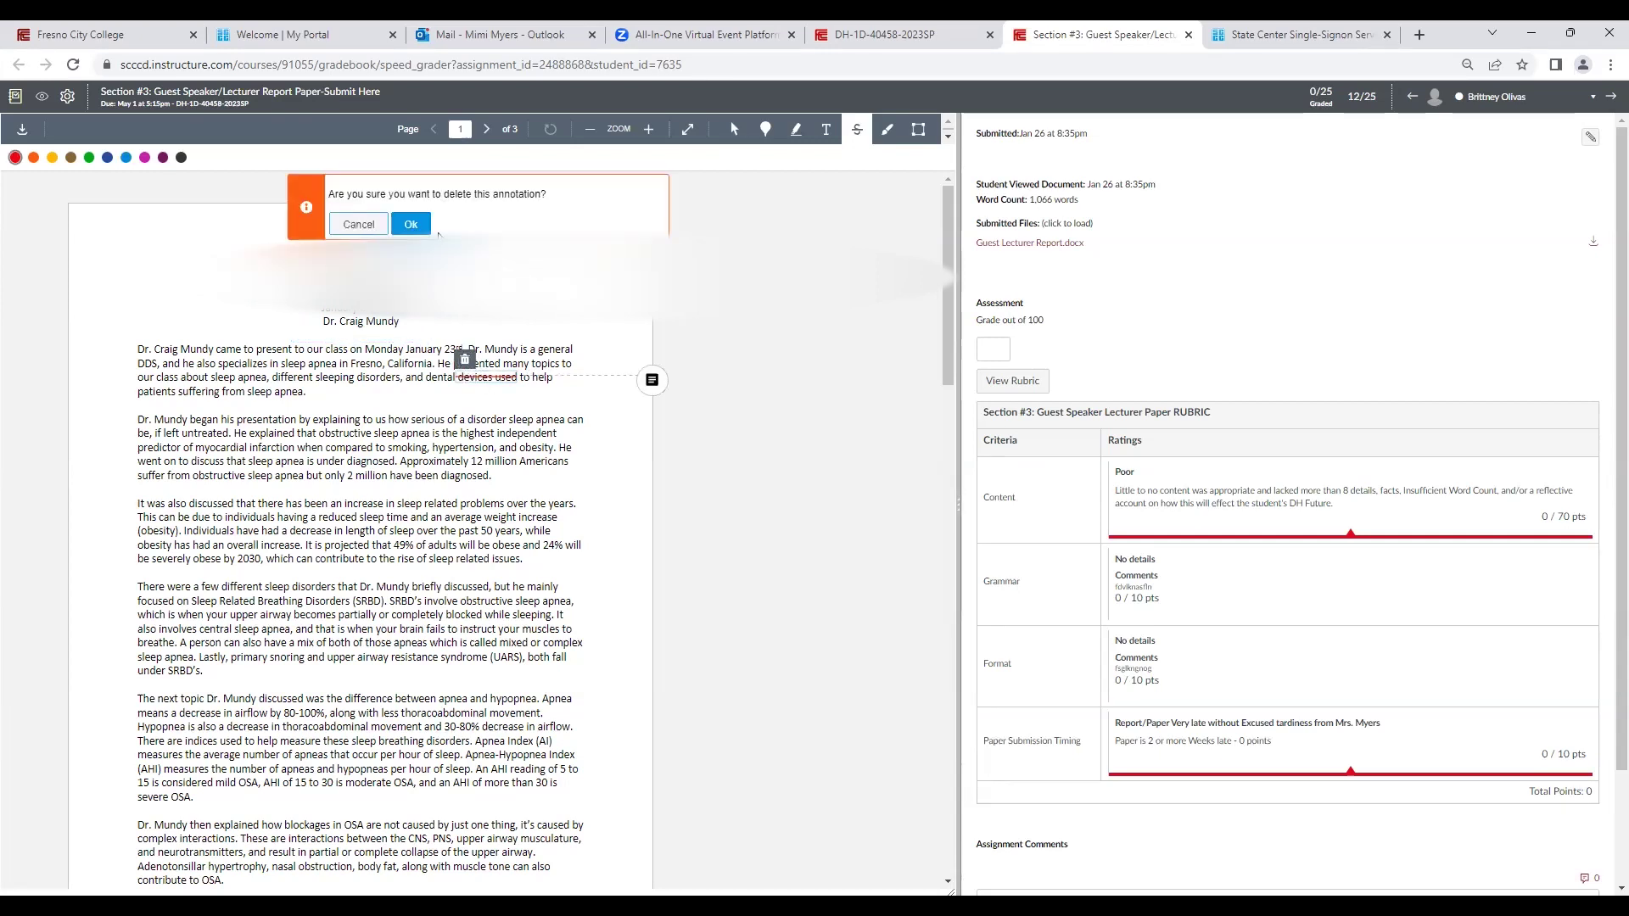
click(414, 225)
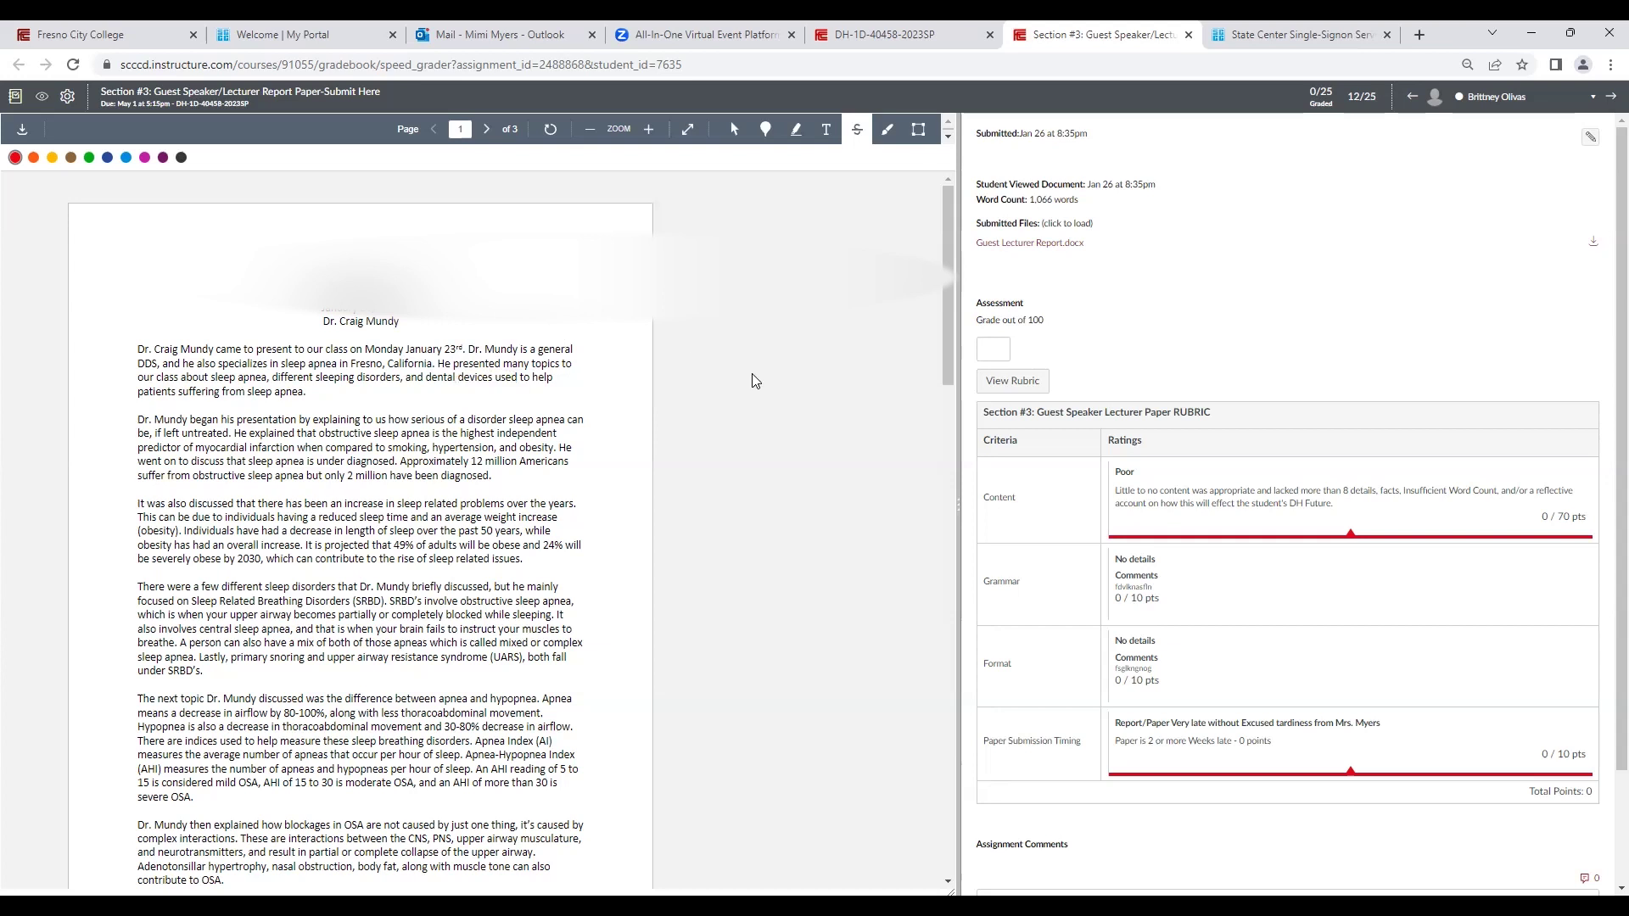